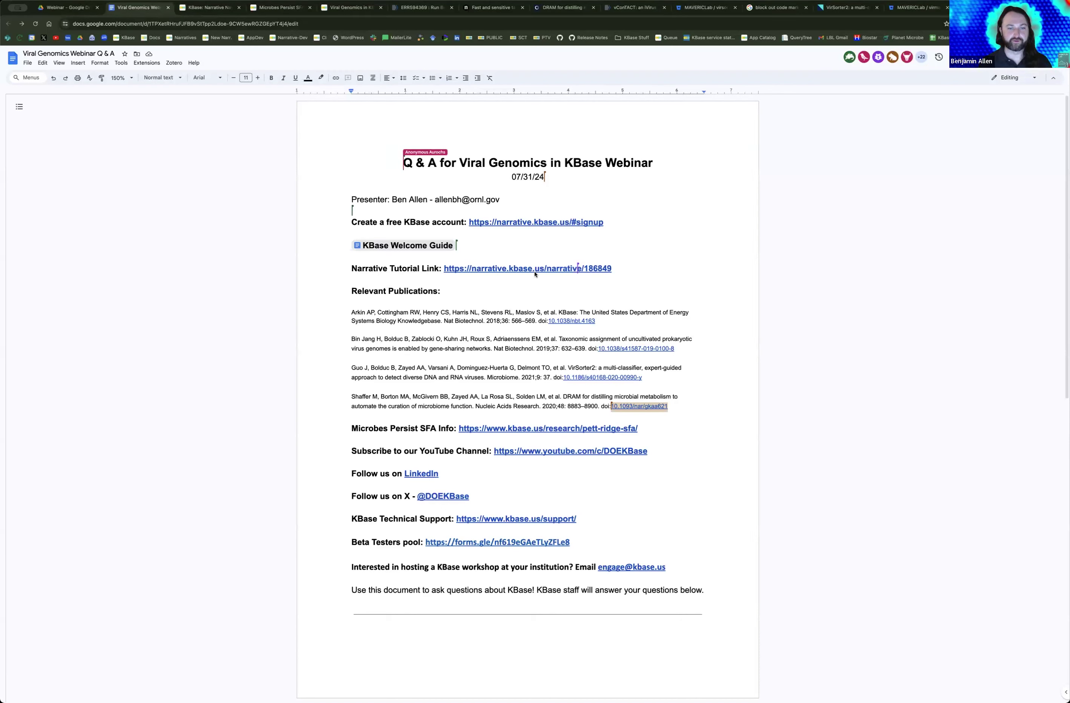
# Step: Enlarge the Q&A document to 200% and review its Narrative Tutorial link, relevant publications and KBase resource links
pyautogui.click(576, 268)
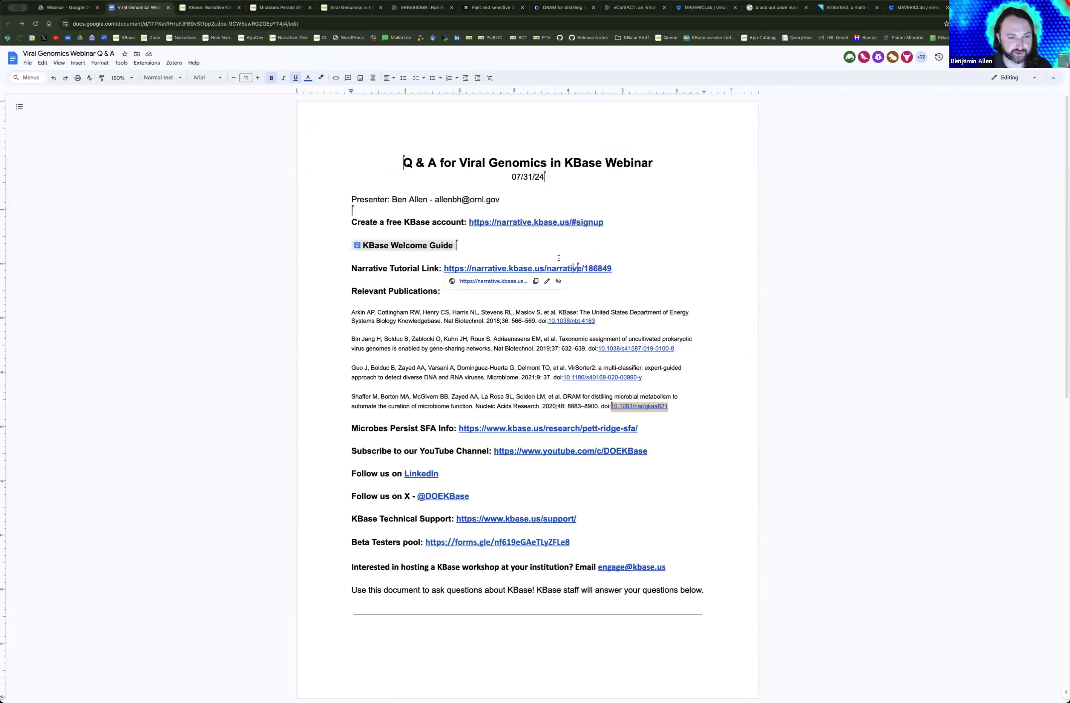
pyautogui.click(613, 267)
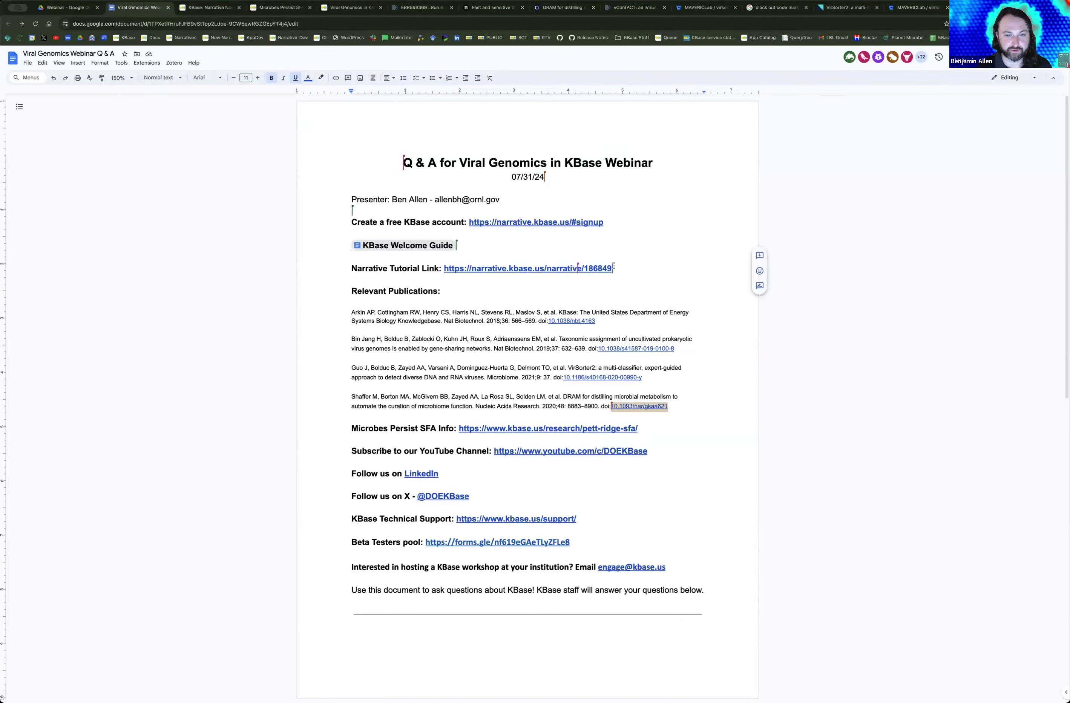
pyautogui.click(572, 270)
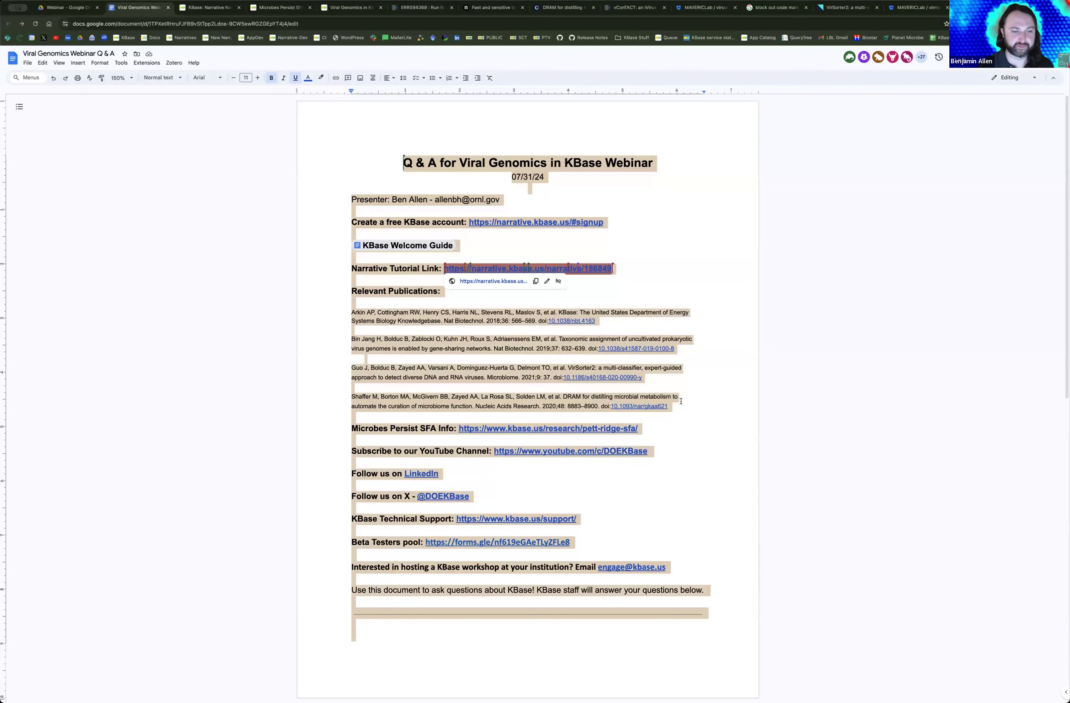
pyautogui.scroll(2, 680, 401)
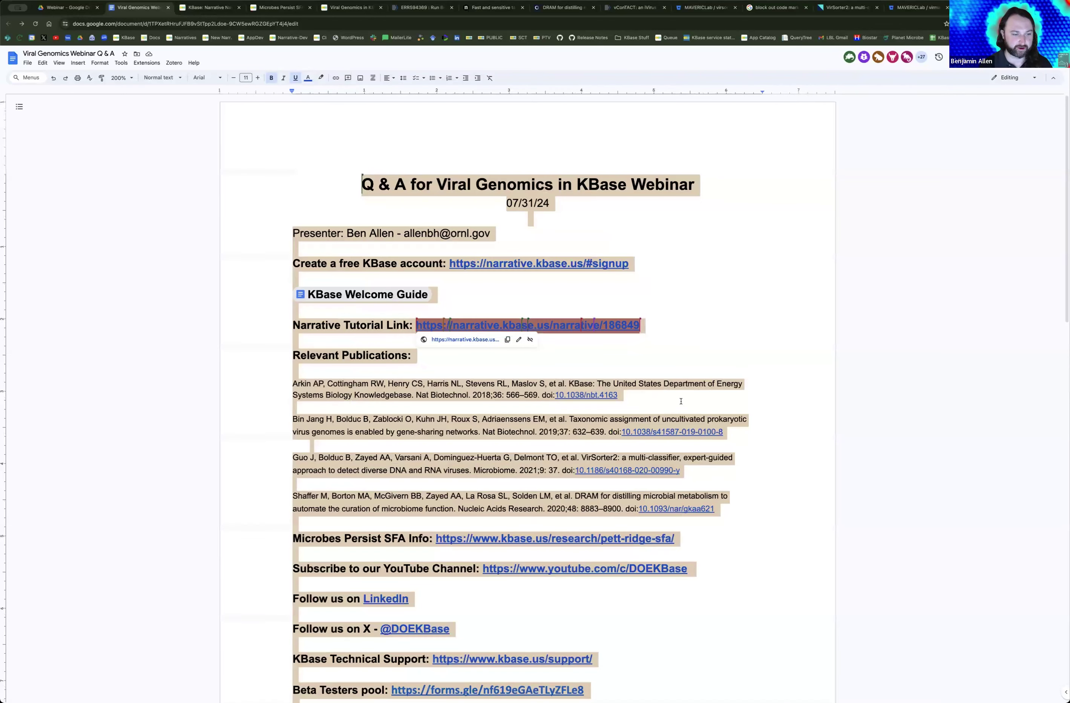
pyautogui.scroll(-2, 630, 386)
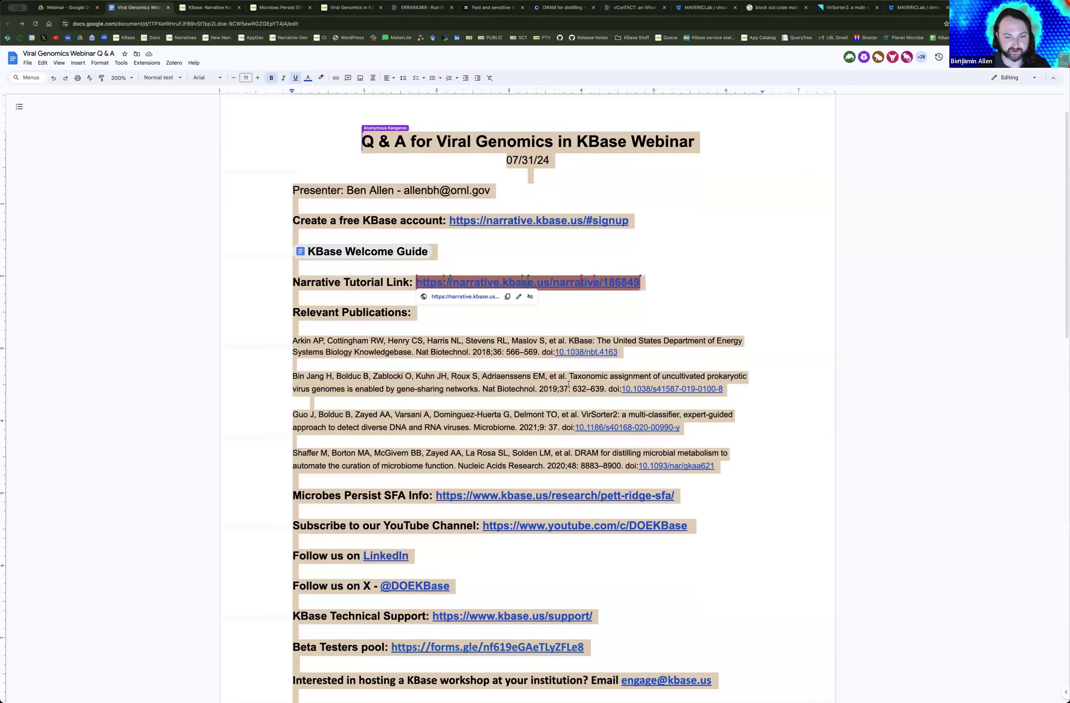
pyautogui.scroll(1, 571, 385)
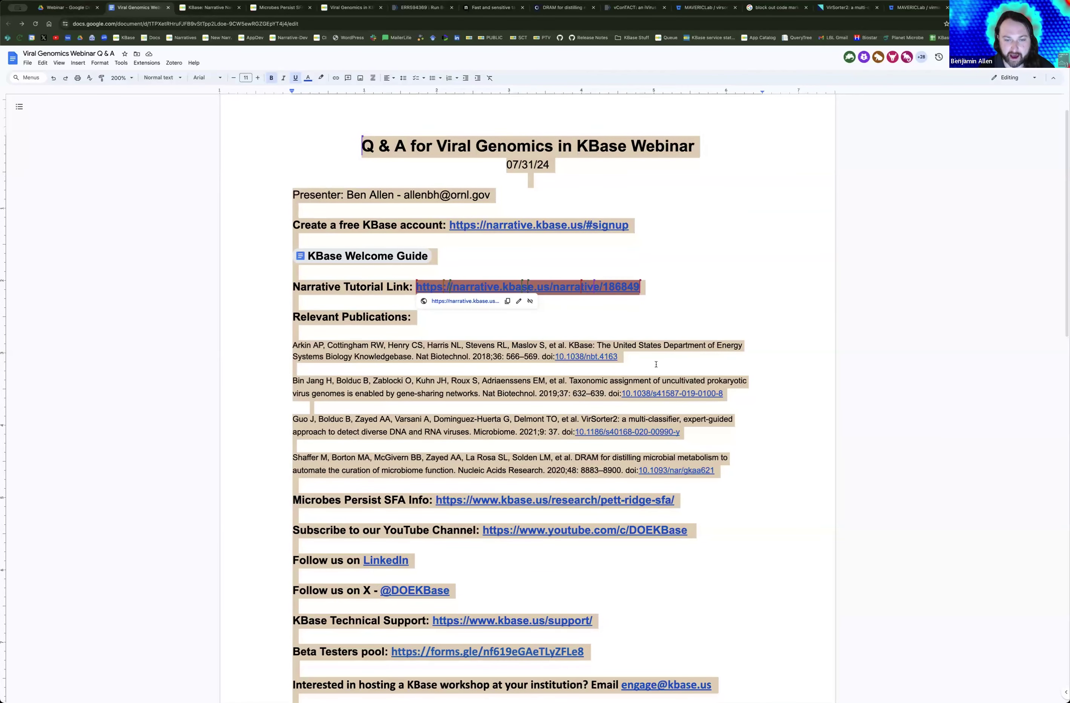
pyautogui.scroll(-3, 656, 364)
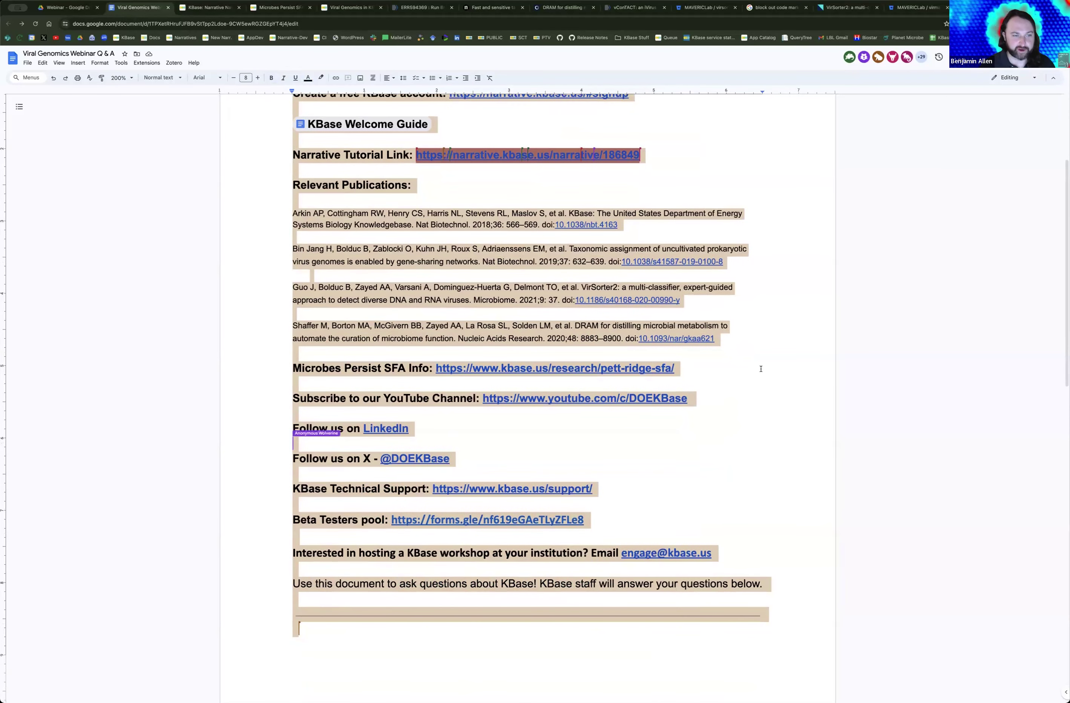
pyautogui.scroll(1, 761, 369)
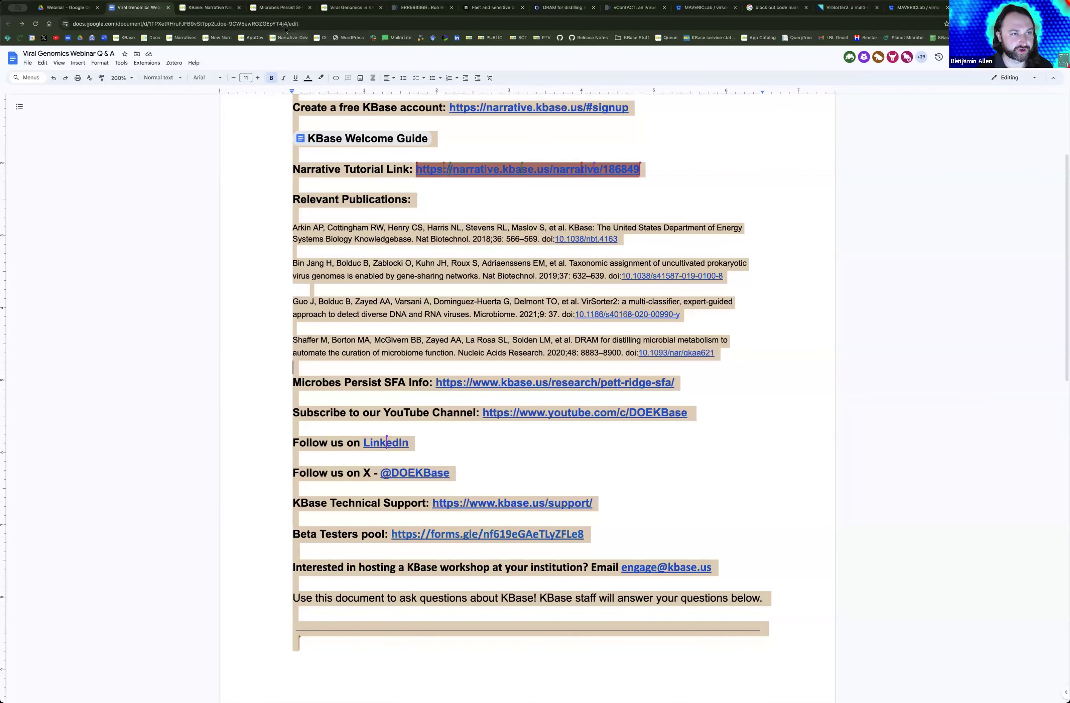
# Step: Enlarge the Microbes Persist SFA page and read through its collaborative projects, viral tools and additional information
pyautogui.click(280, 8)
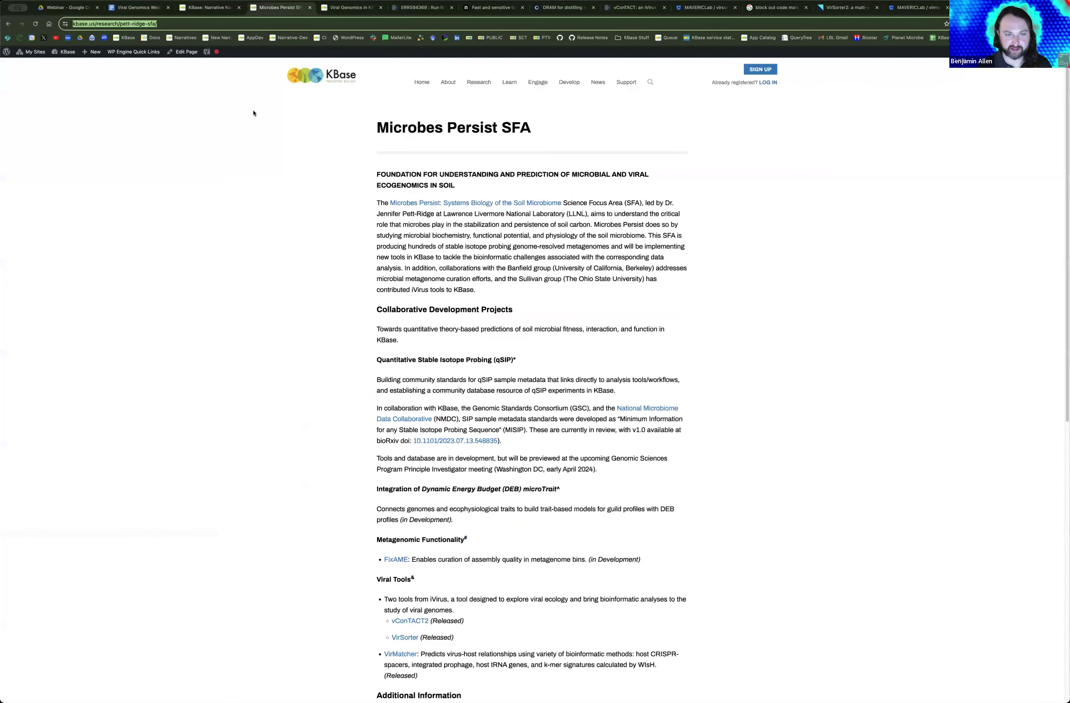
pyautogui.press('super+equal')
pyautogui.press('super+equal')
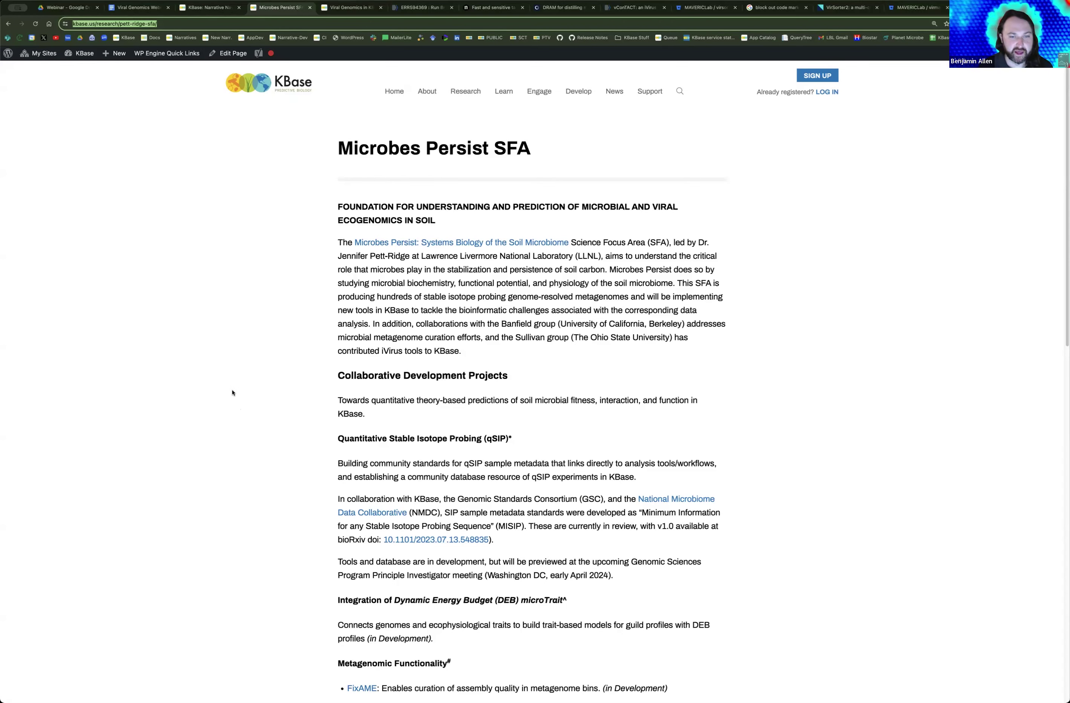
pyautogui.scroll(-1, 232, 393)
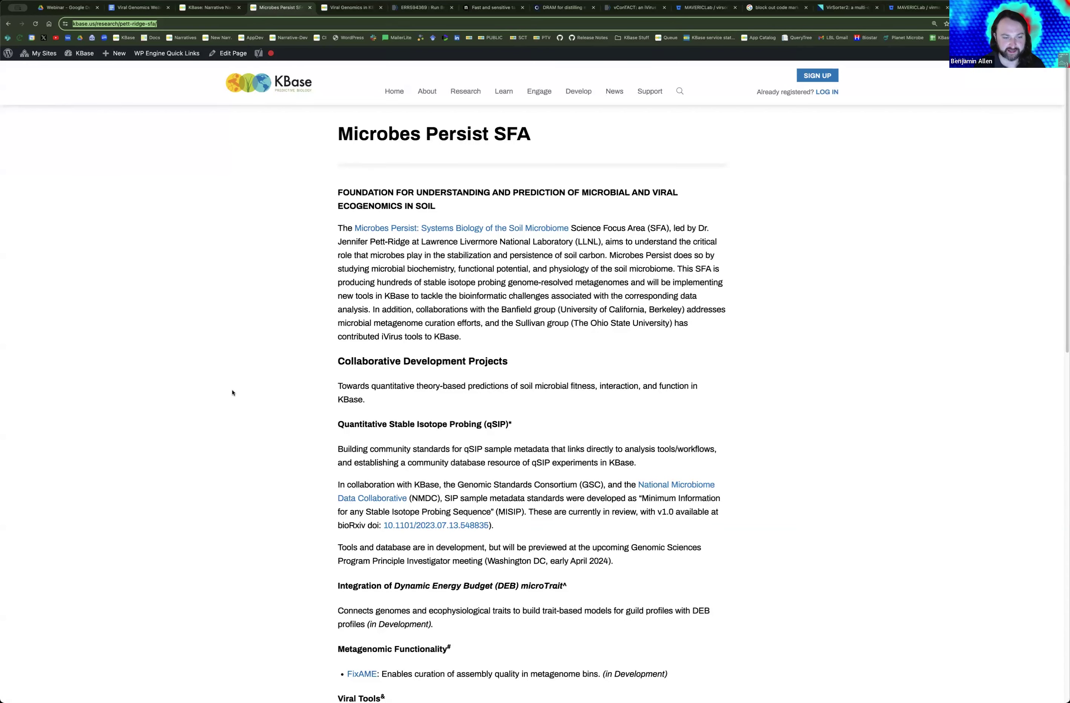
pyautogui.scroll(-10, 232, 393)
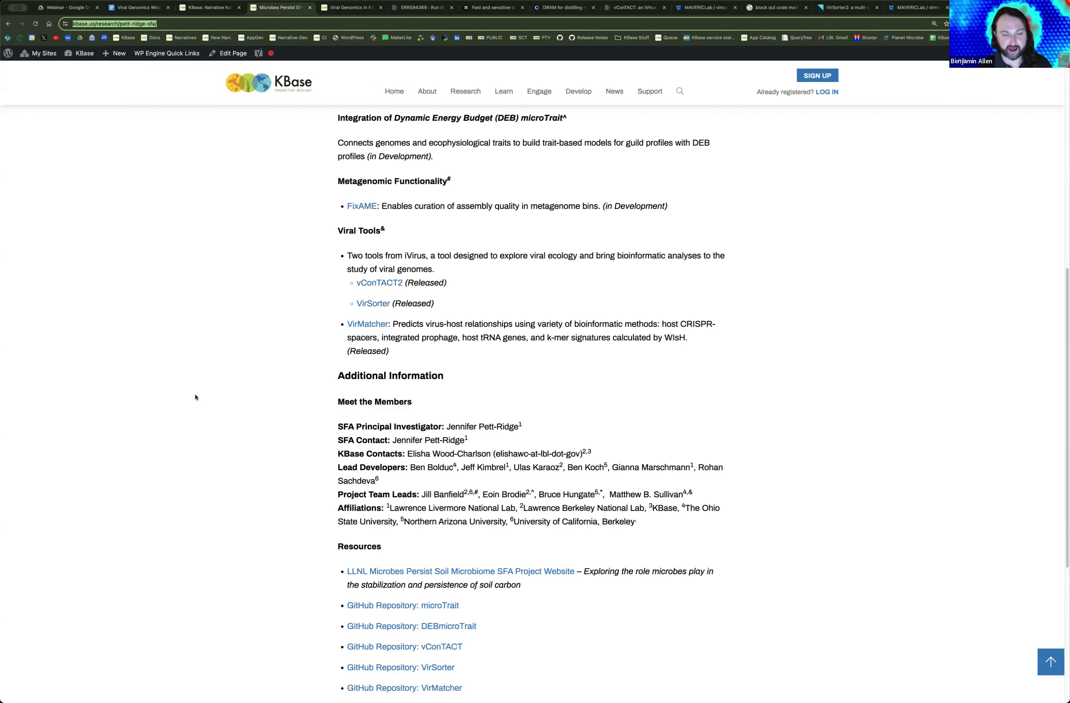
pyautogui.scroll(2, 195, 398)
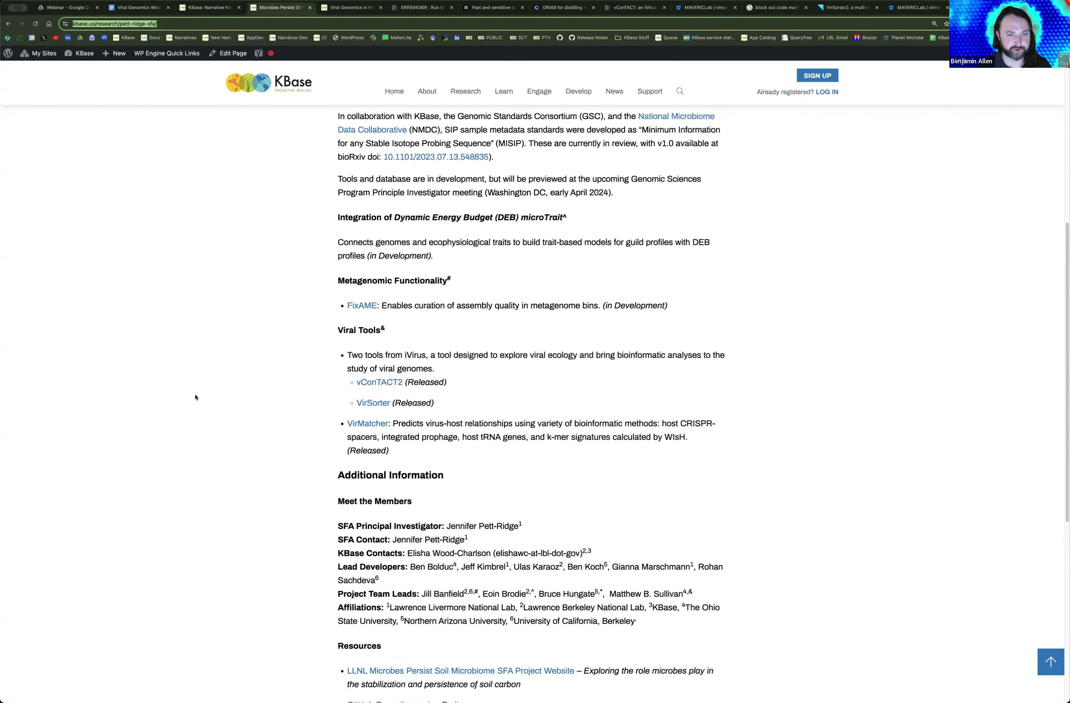
pyautogui.scroll(2, 195, 397)
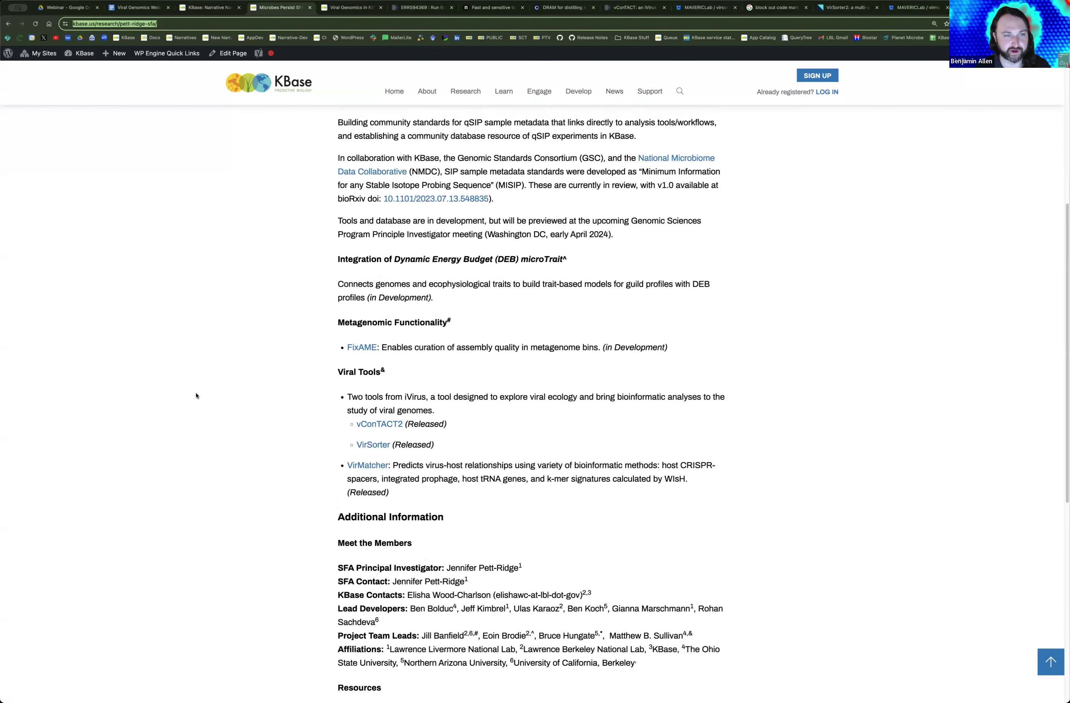
pyautogui.scroll(2, 197, 395)
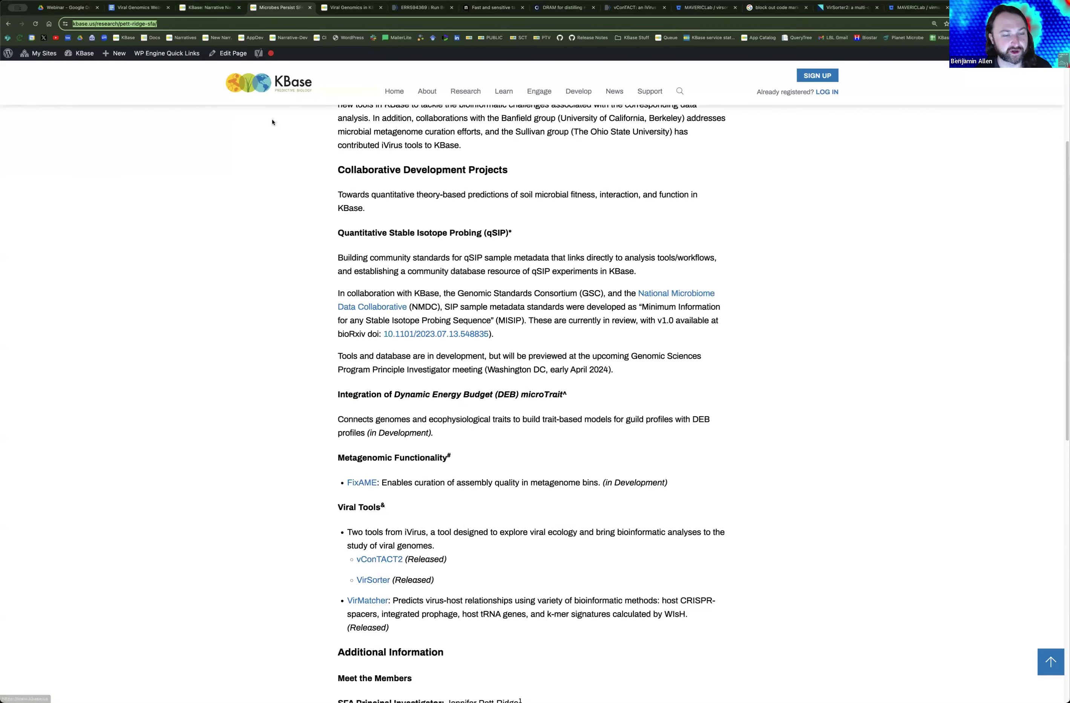
pyautogui.scroll(-1, 272, 122)
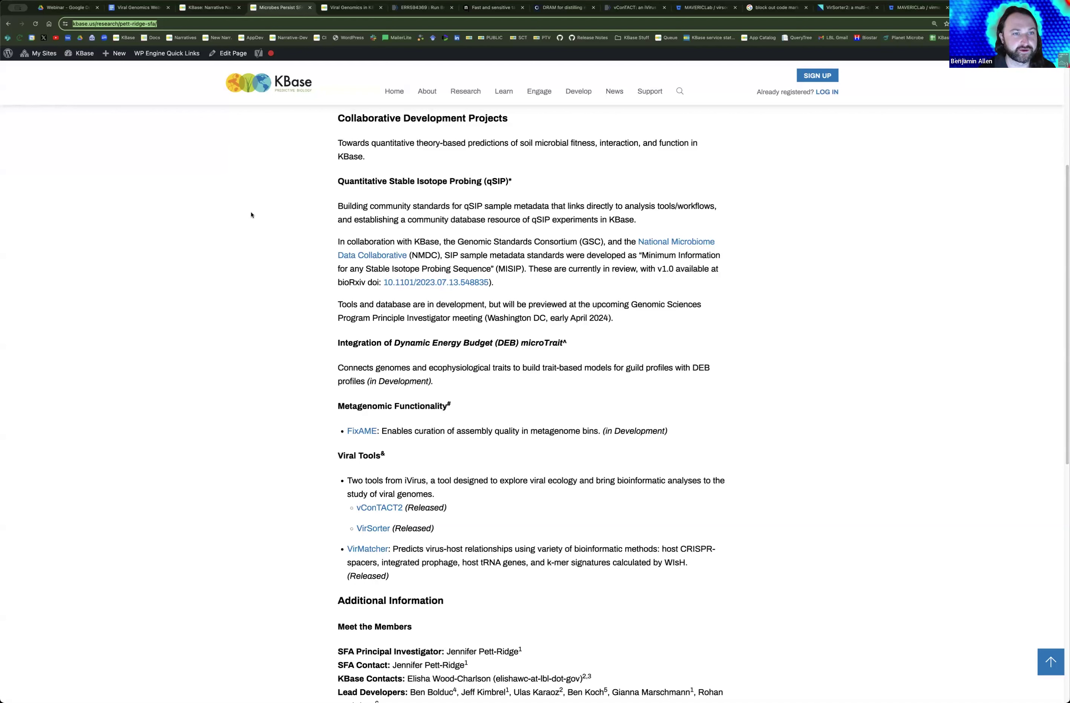
# Step: Open the DOE KBase YouTube channel from the Q&A document and look over its tutorials and webinars
pyautogui.click(140, 8)
pyautogui.click(311, 375)
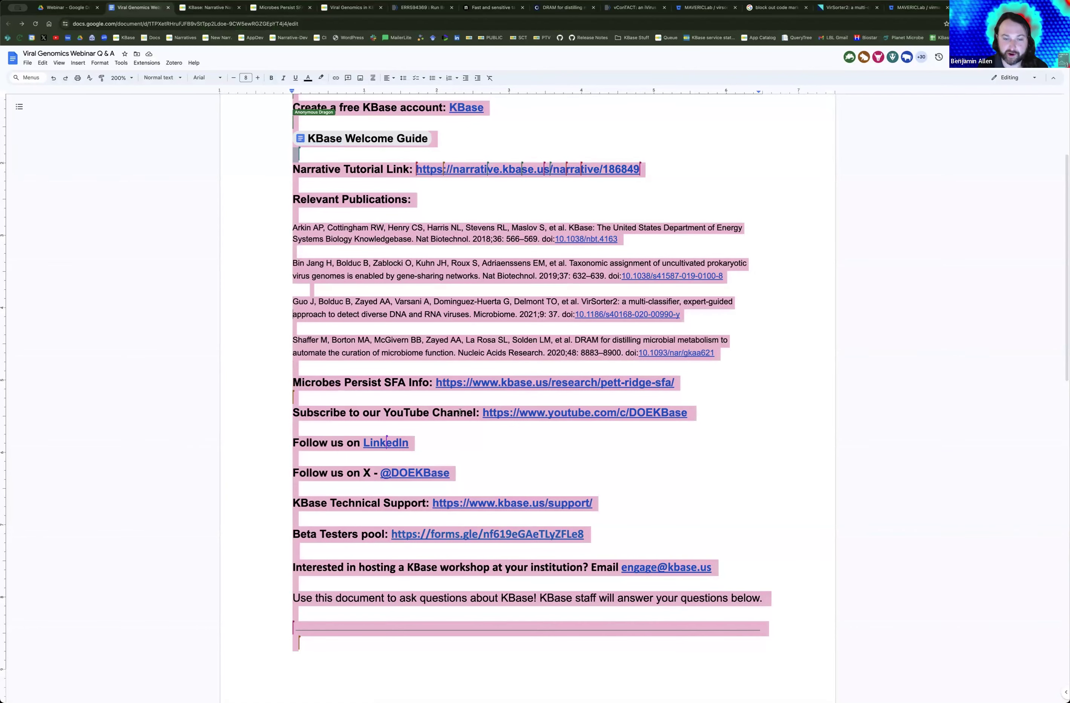
pyautogui.click(572, 414)
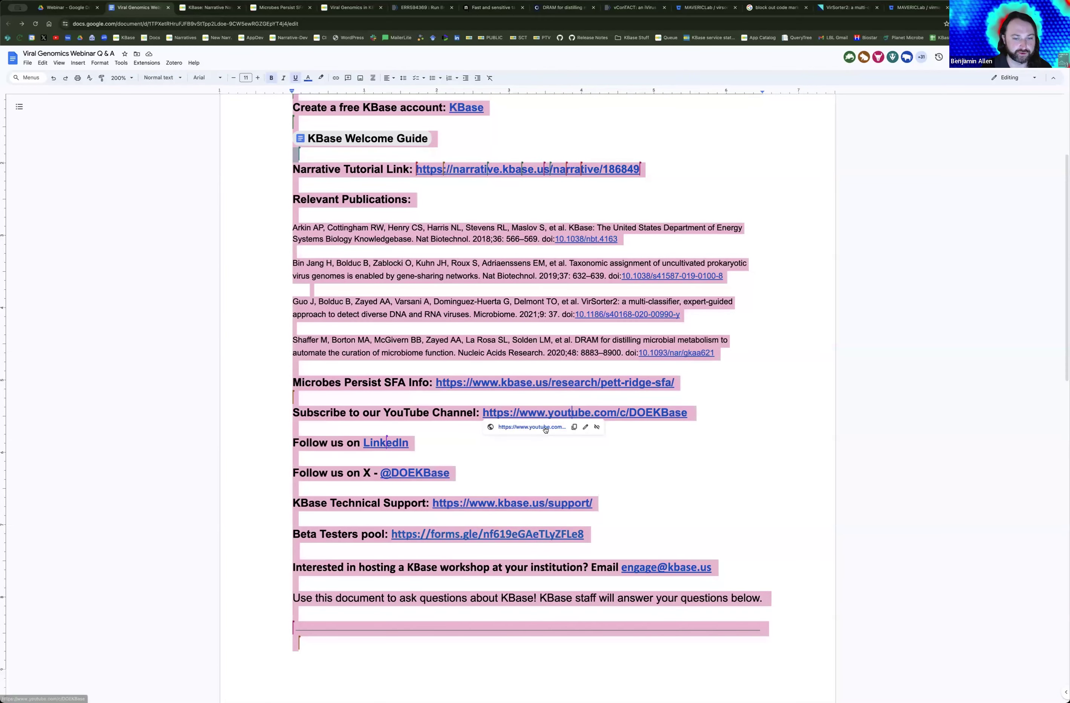
pyautogui.click(545, 430)
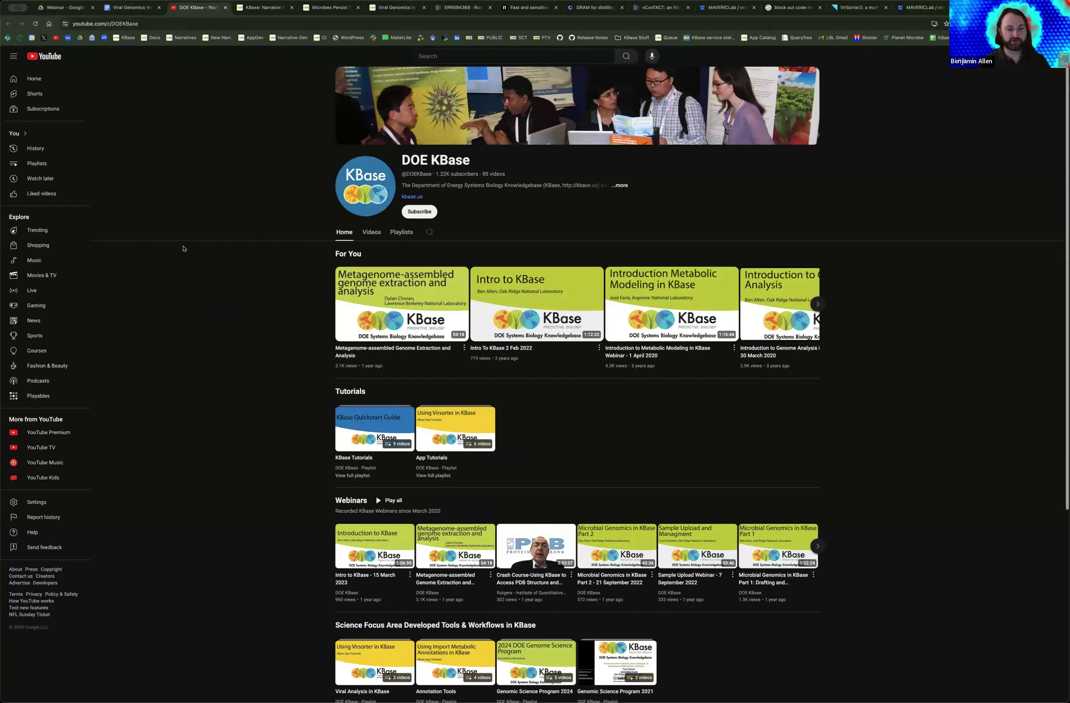
pyautogui.scroll(-3, 184, 249)
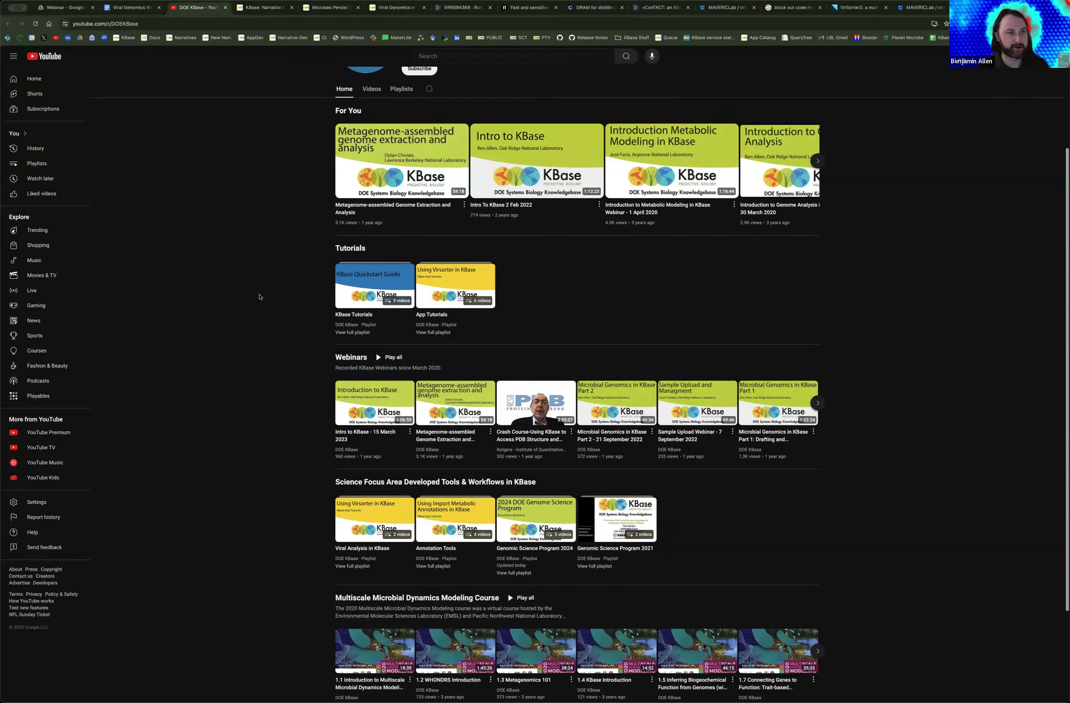
pyautogui.scroll(3, 256, 201)
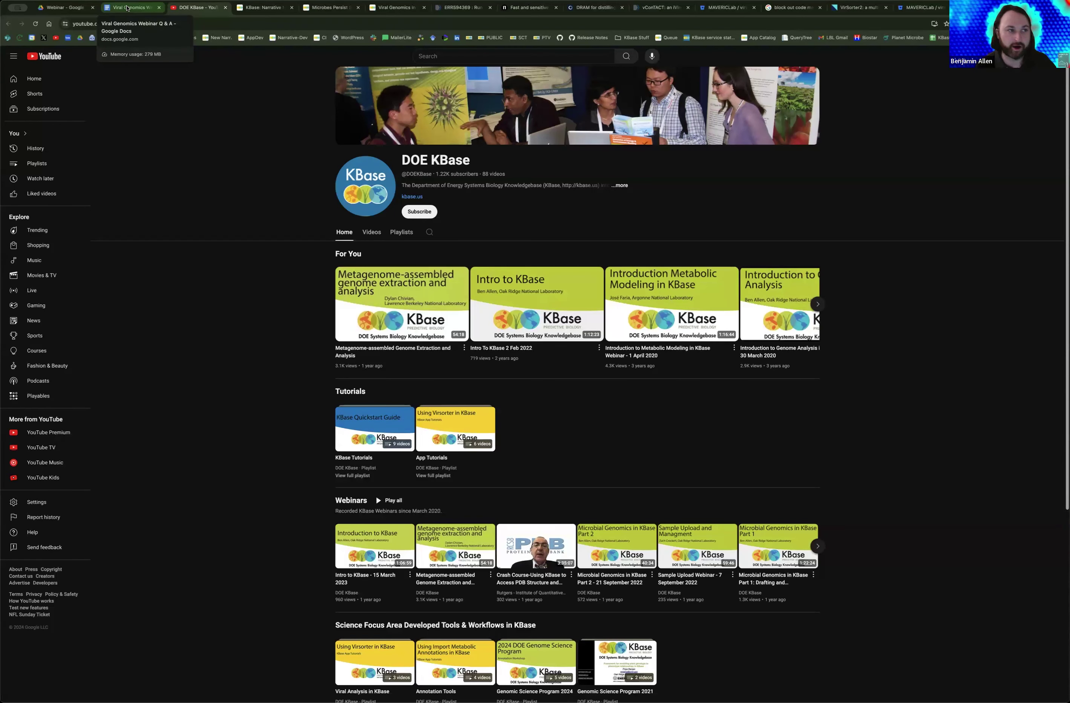
# Step: Return to the Q&A document and point out the Beta Testers pool link and the Narrative Tutorial link
pyautogui.click(127, 8)
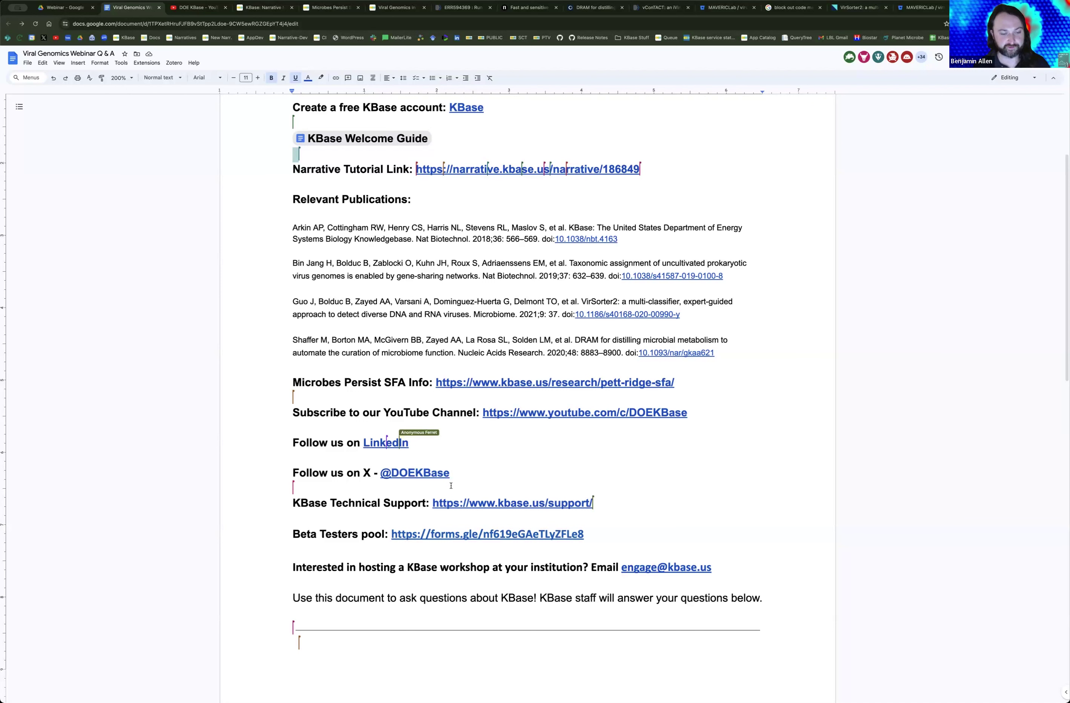
pyautogui.click(392, 536)
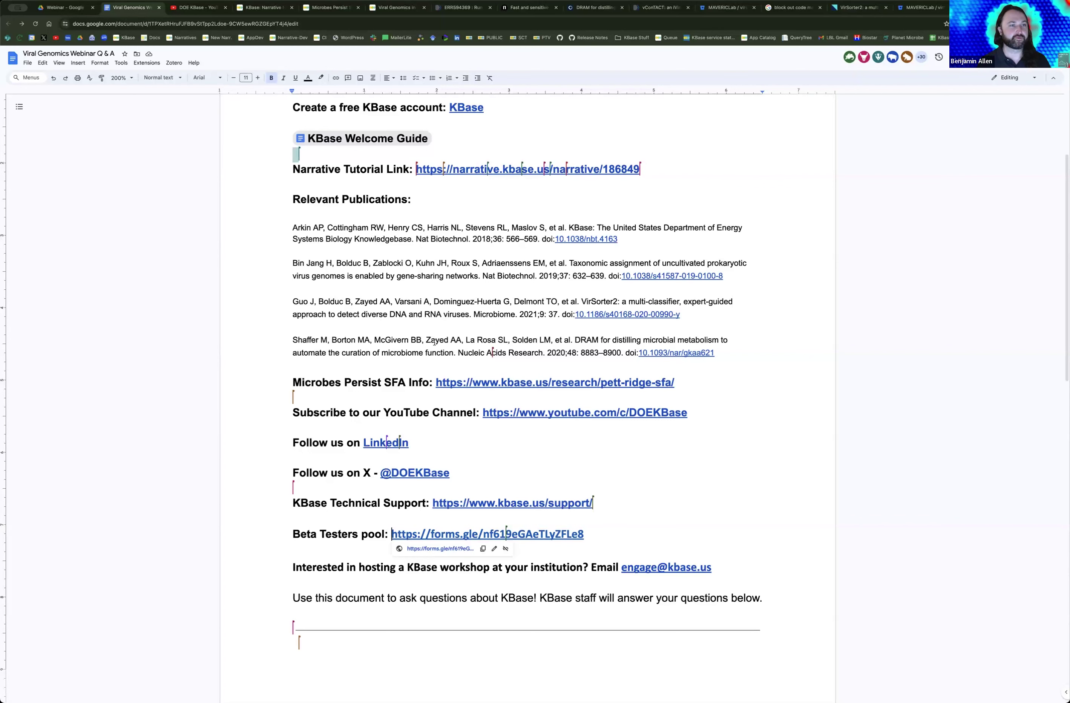
pyautogui.scroll(4, 214, 177)
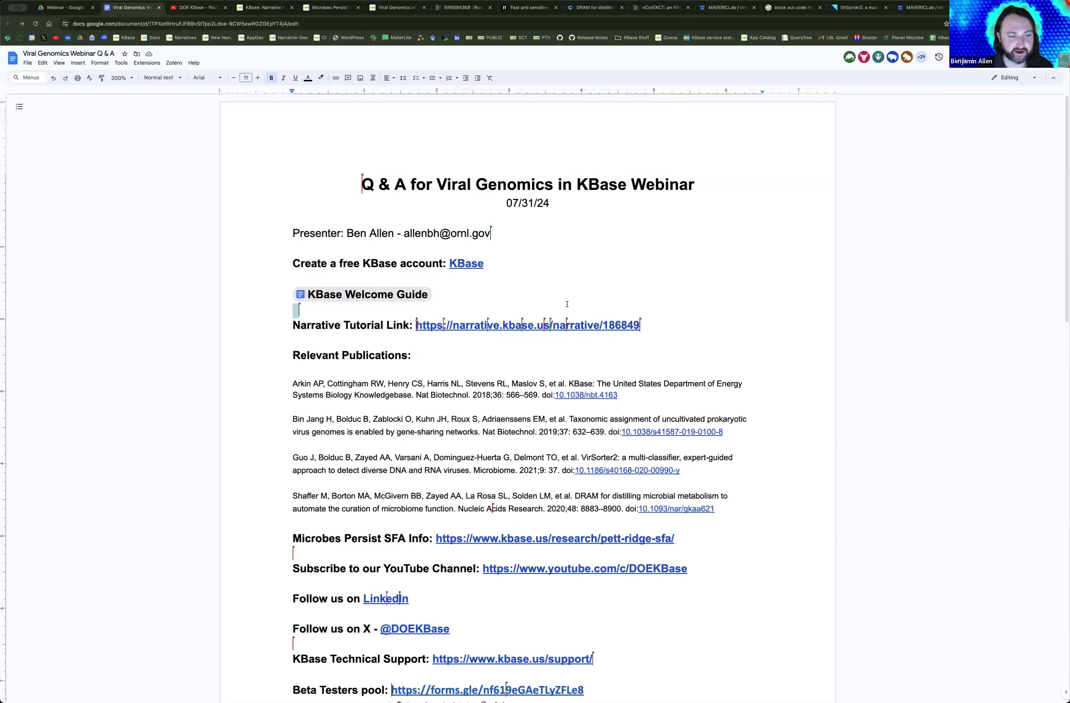
pyautogui.click(593, 324)
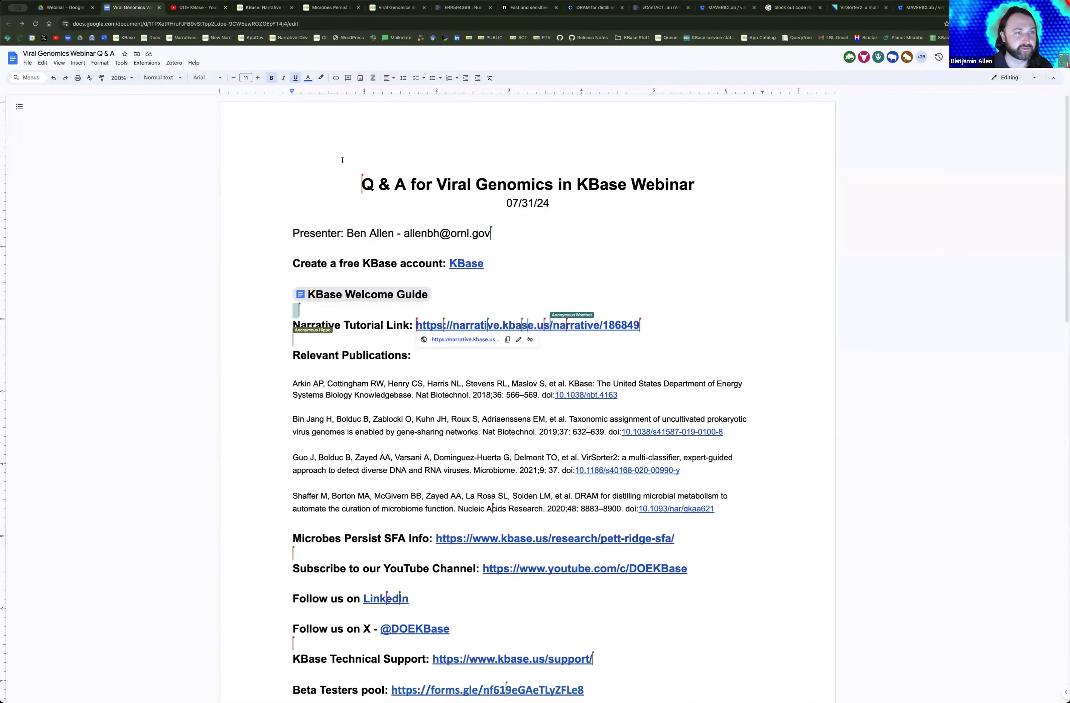
# Step: View the tutorials list in the Narrative Navigator, and bring up the Viral Genomics in KBase narrative at an enlarged page zoom
pyautogui.click(275, 13)
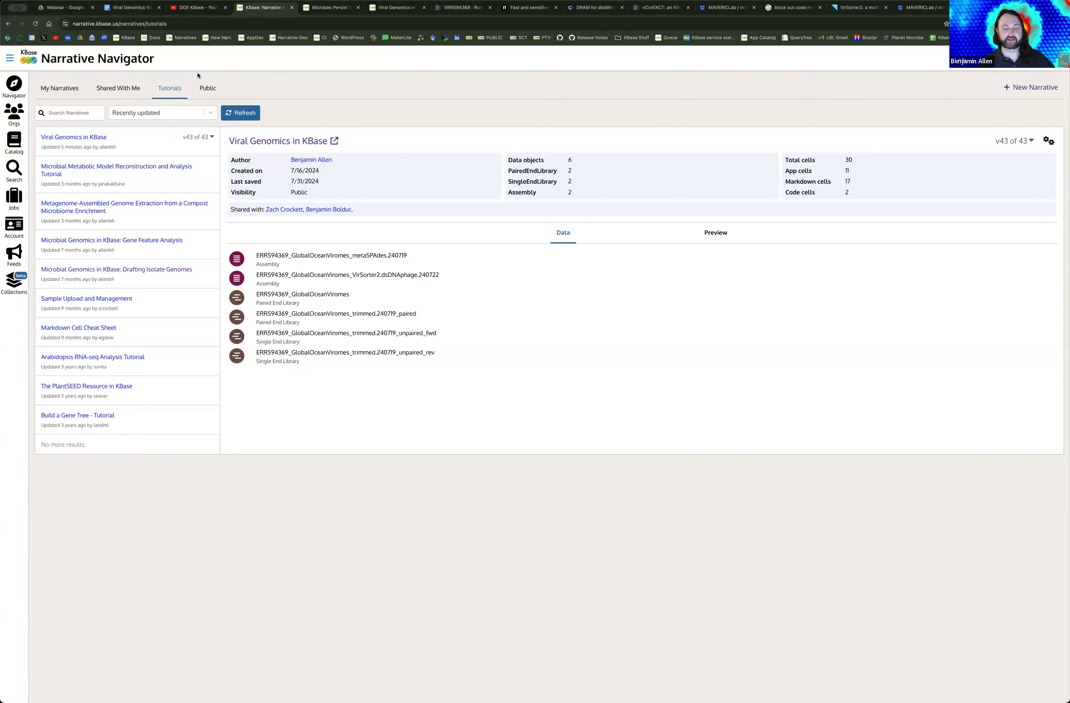
pyautogui.hotkey('ctrl', '+')
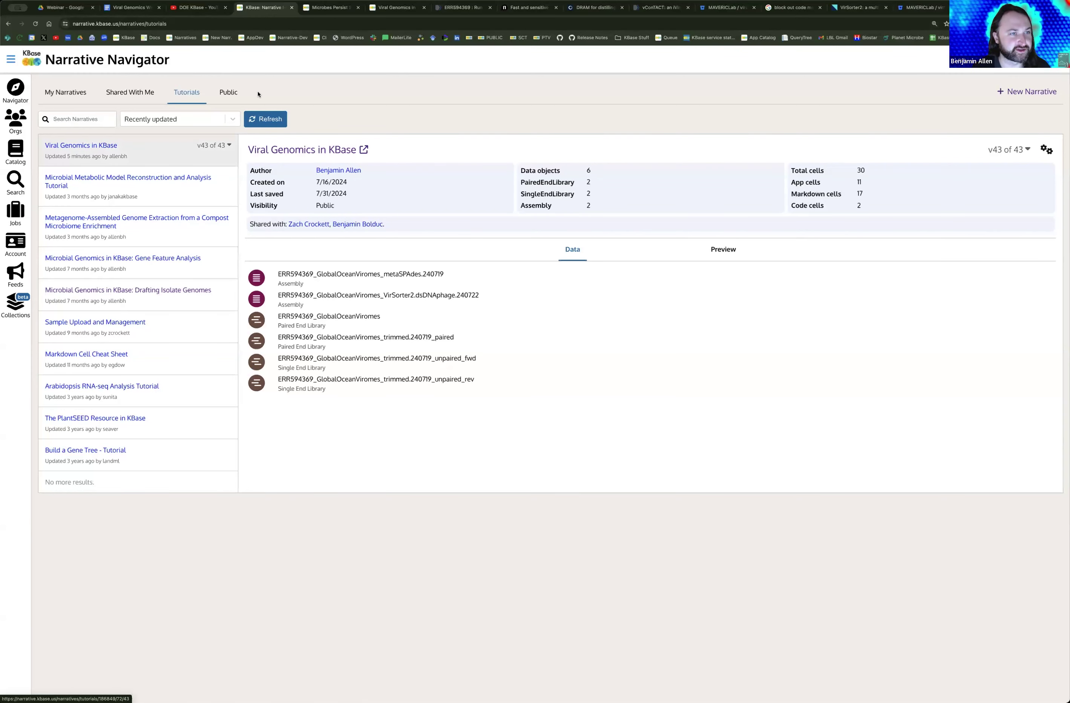
pyautogui.click(385, 8)
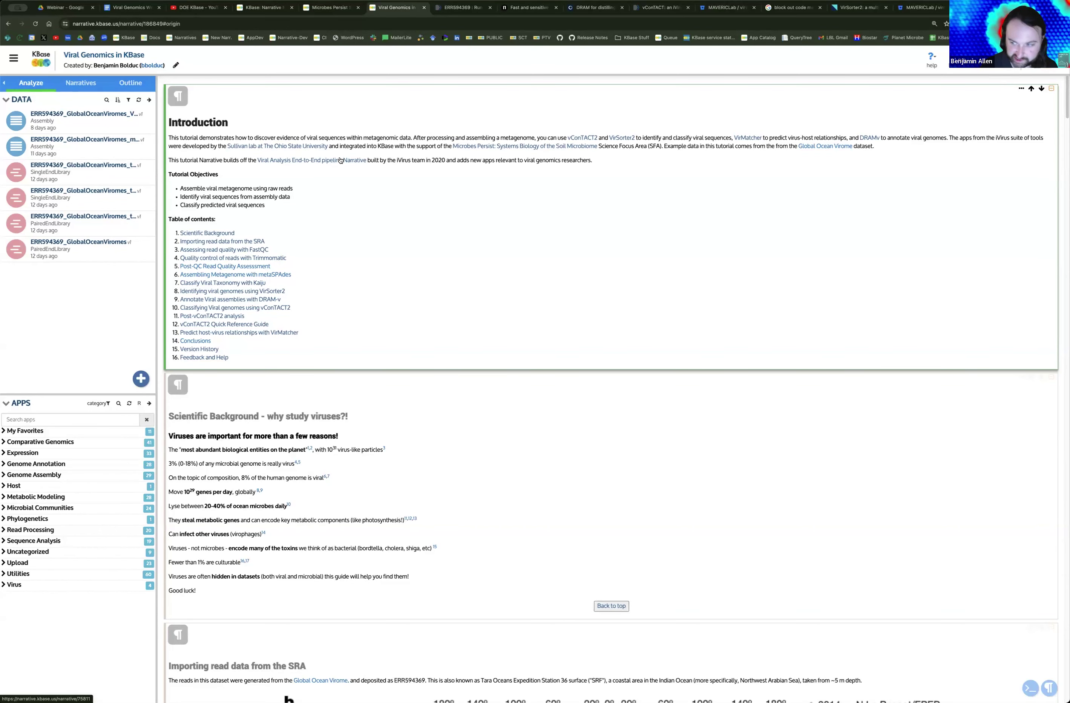
pyautogui.press('super+equal')
pyautogui.press('super+equal')
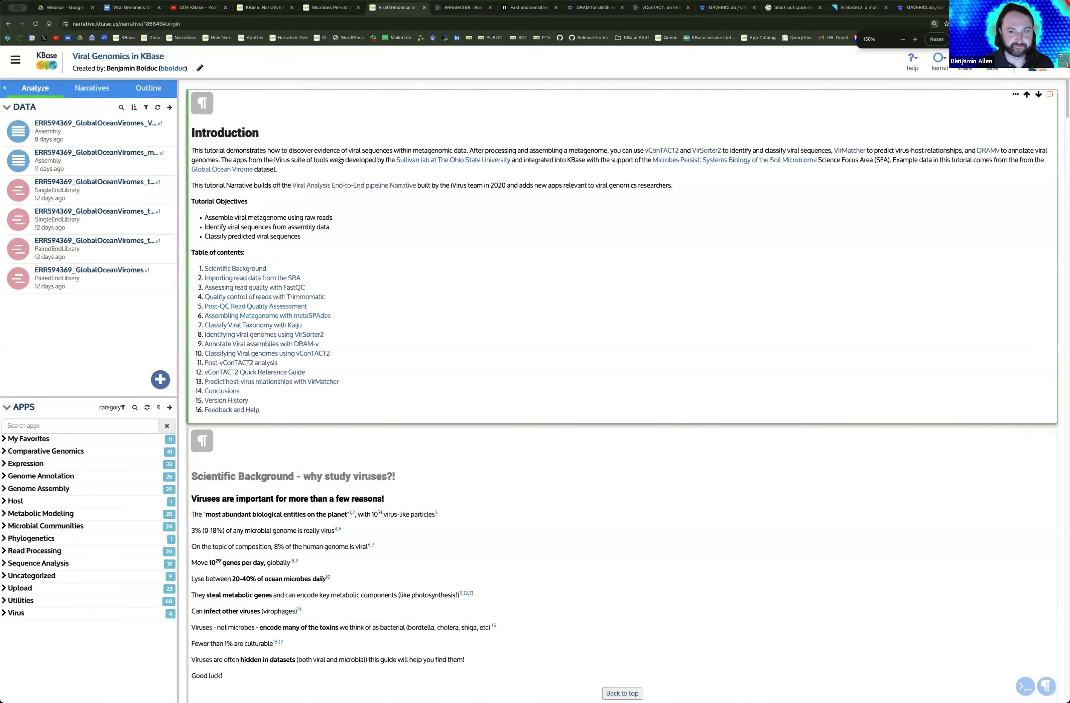
pyautogui.press('super+equal')
pyautogui.press('super+equal')
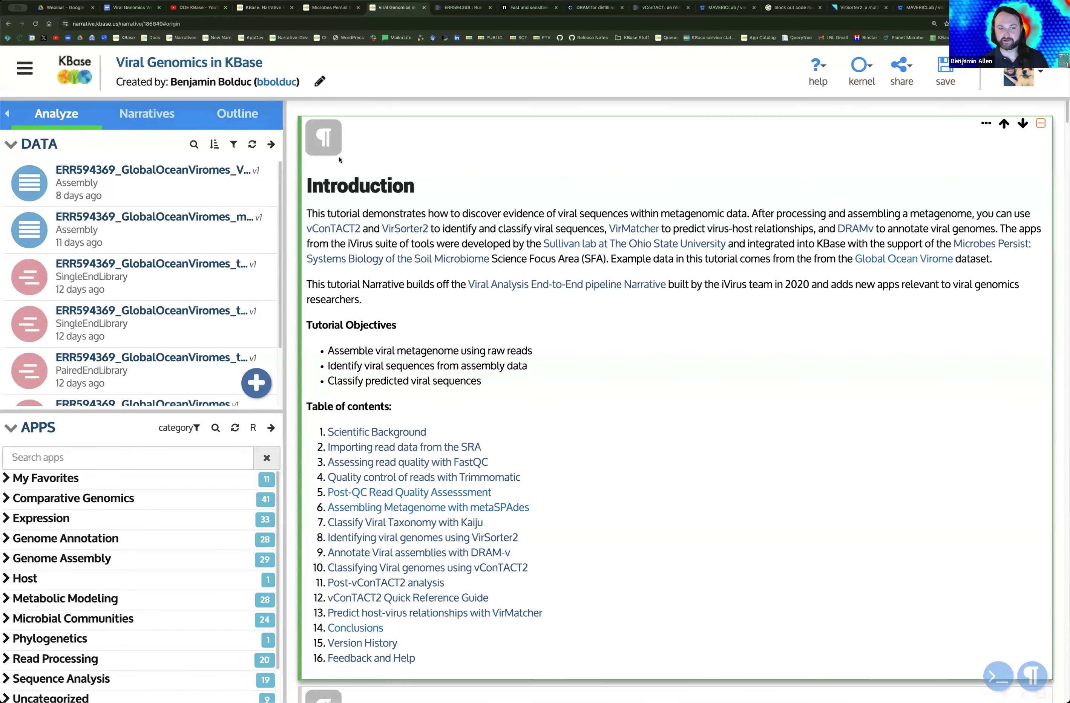
pyautogui.press('super+minus')
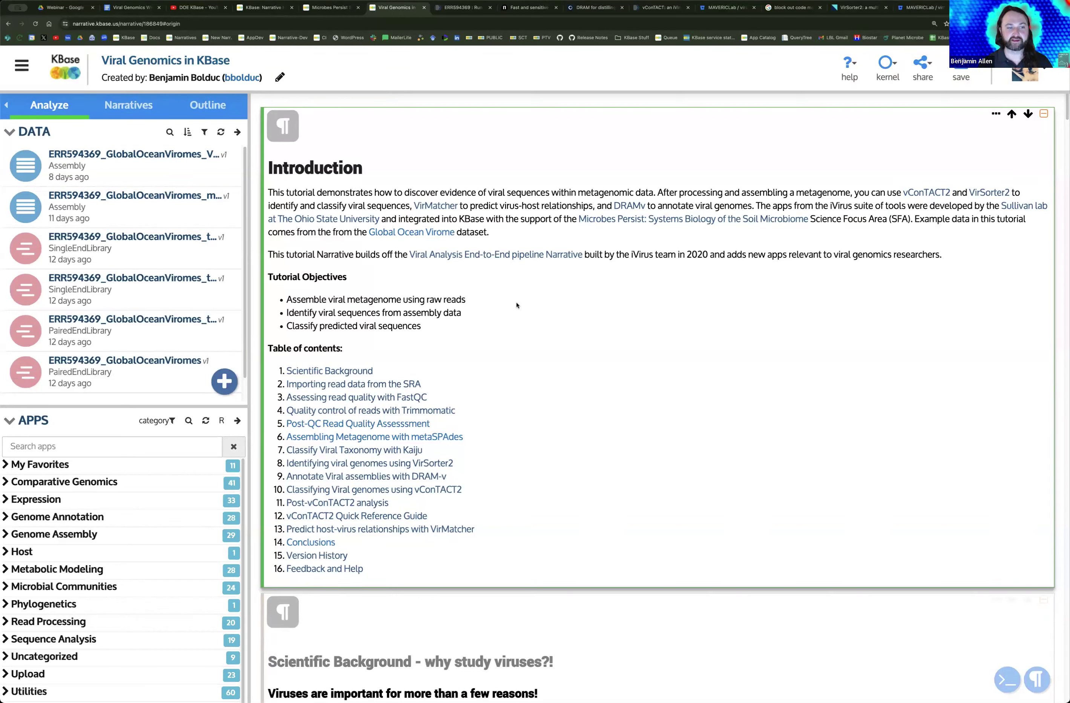
# Step: Examine the station map and data upload notes in the narrative's section on importing read data from the SRA
pyautogui.scroll(-15, 517, 306)
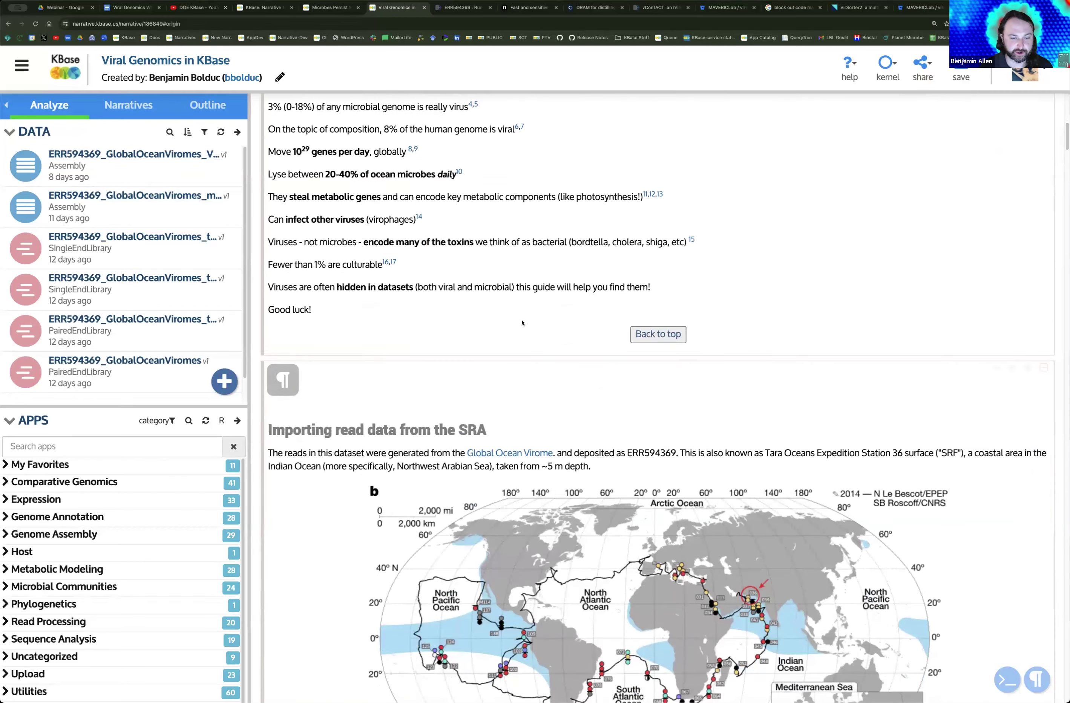
pyautogui.scroll(-6, 521, 322)
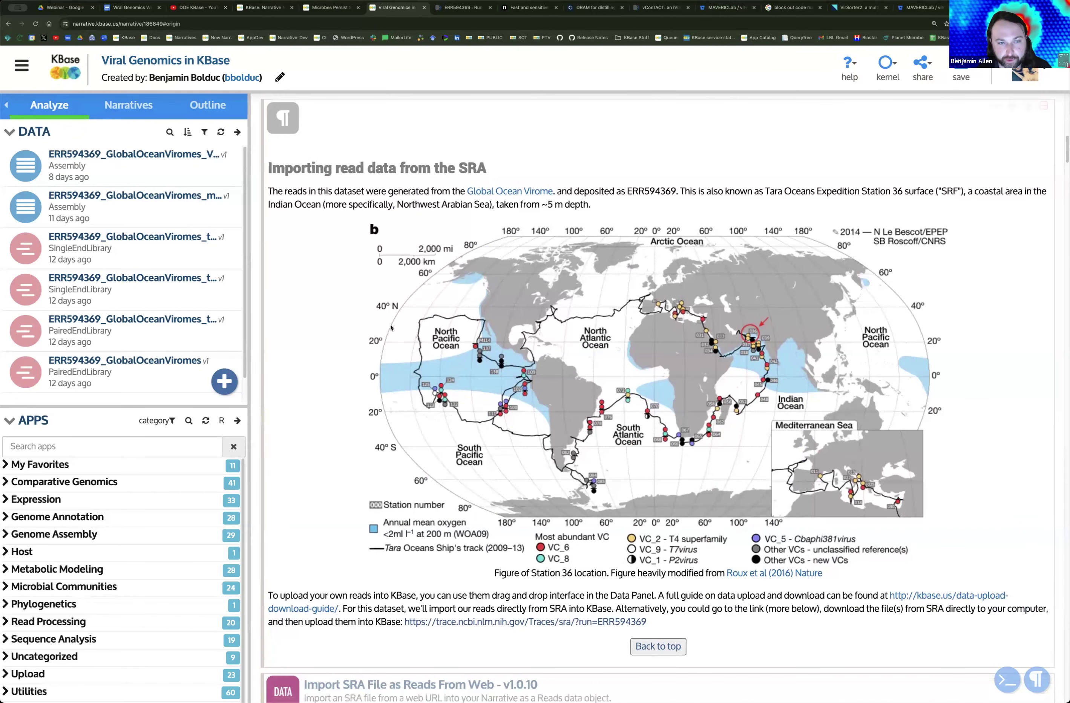
pyautogui.scroll(-1, 347, 328)
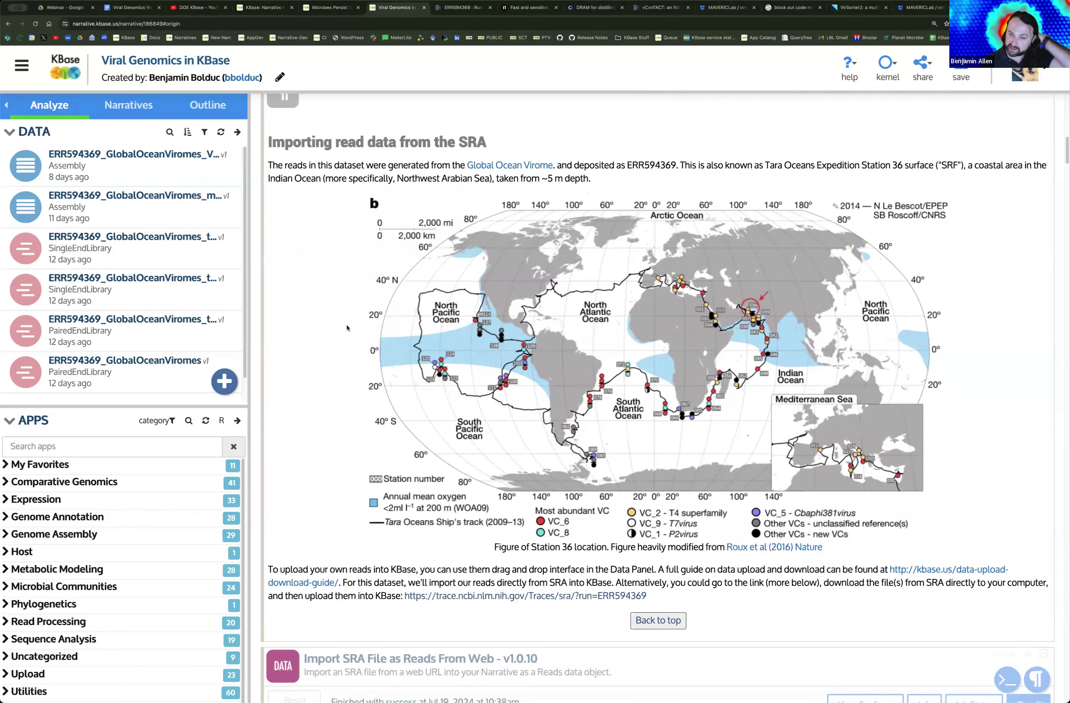
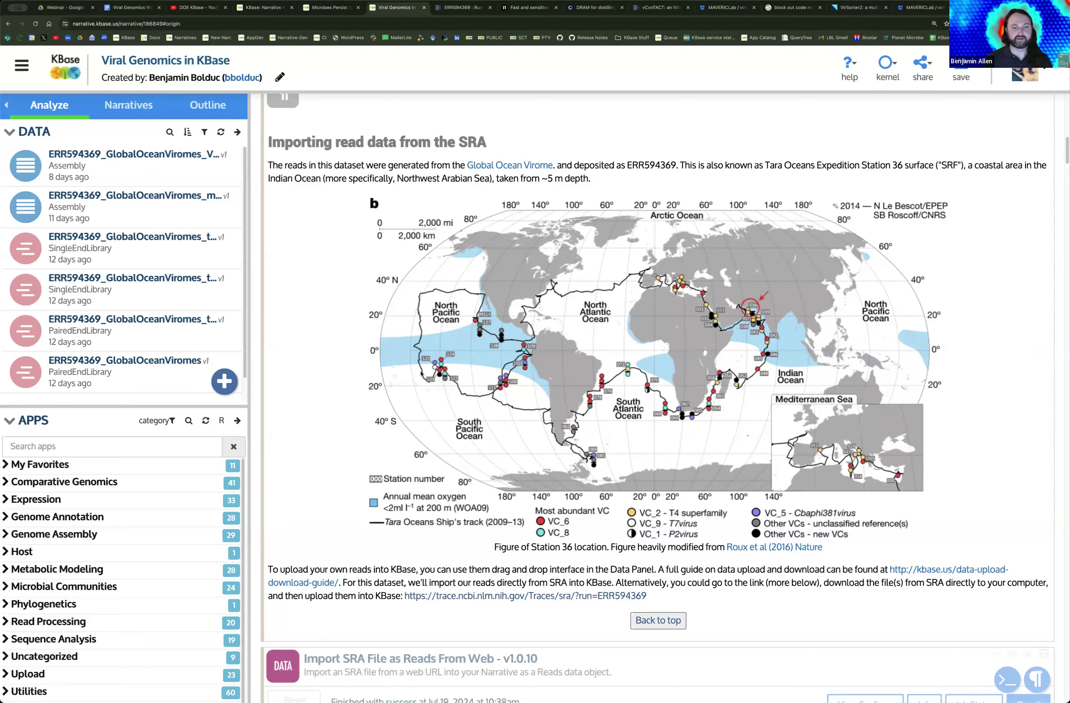
# Step: Read through the SRA import section and examine the results of the Import SRA File as Reads From Web cell
pyautogui.scroll(-1, 421, 373)
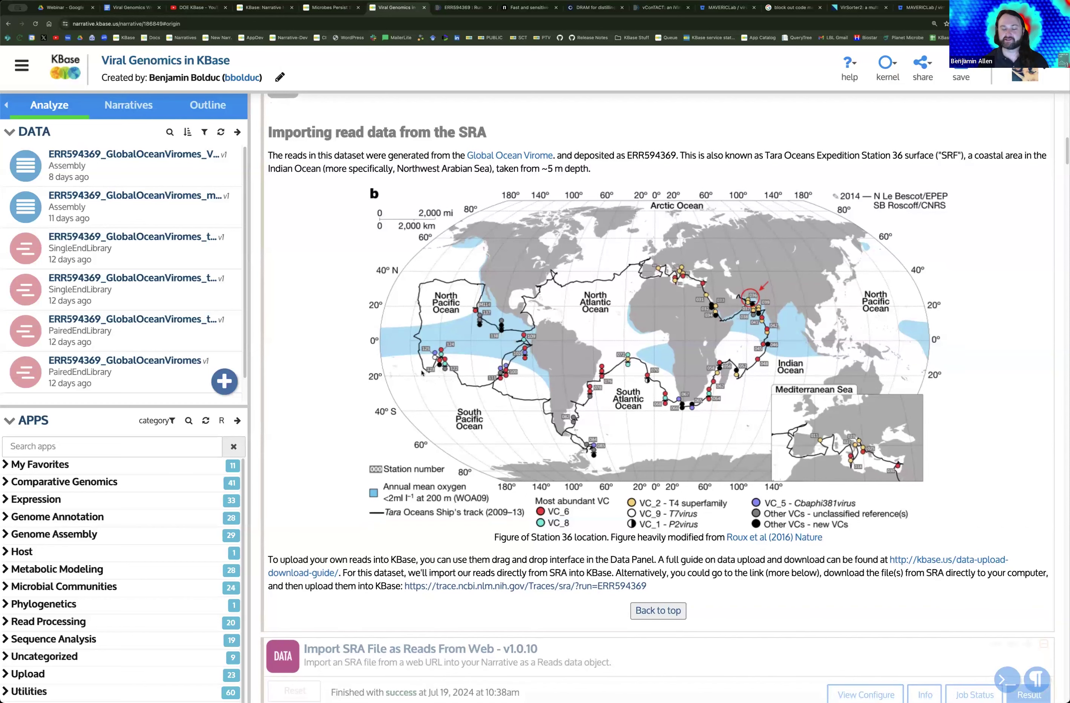
pyautogui.scroll(-1, 422, 372)
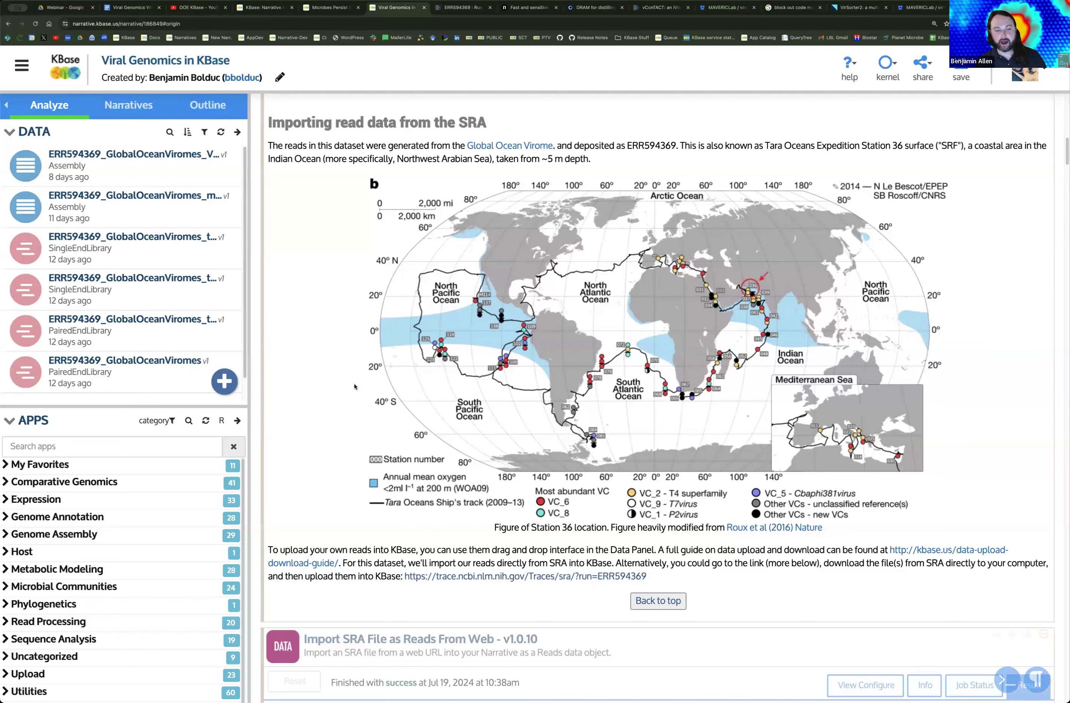
pyautogui.scroll(-1, 351, 383)
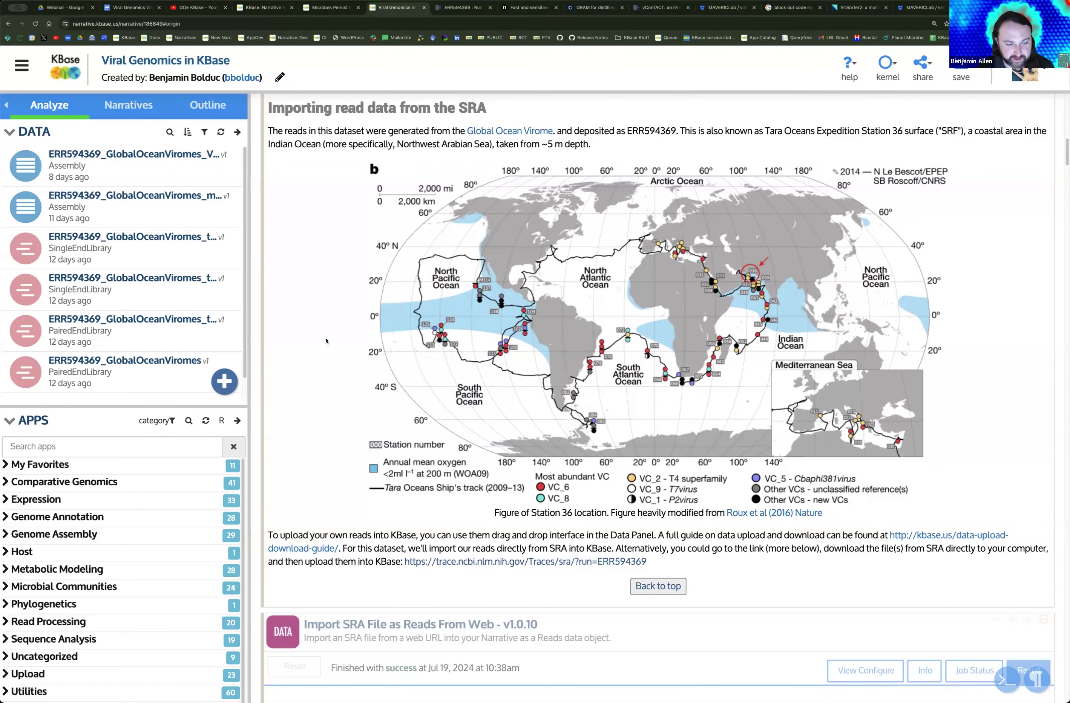
pyautogui.scroll(-3, 326, 341)
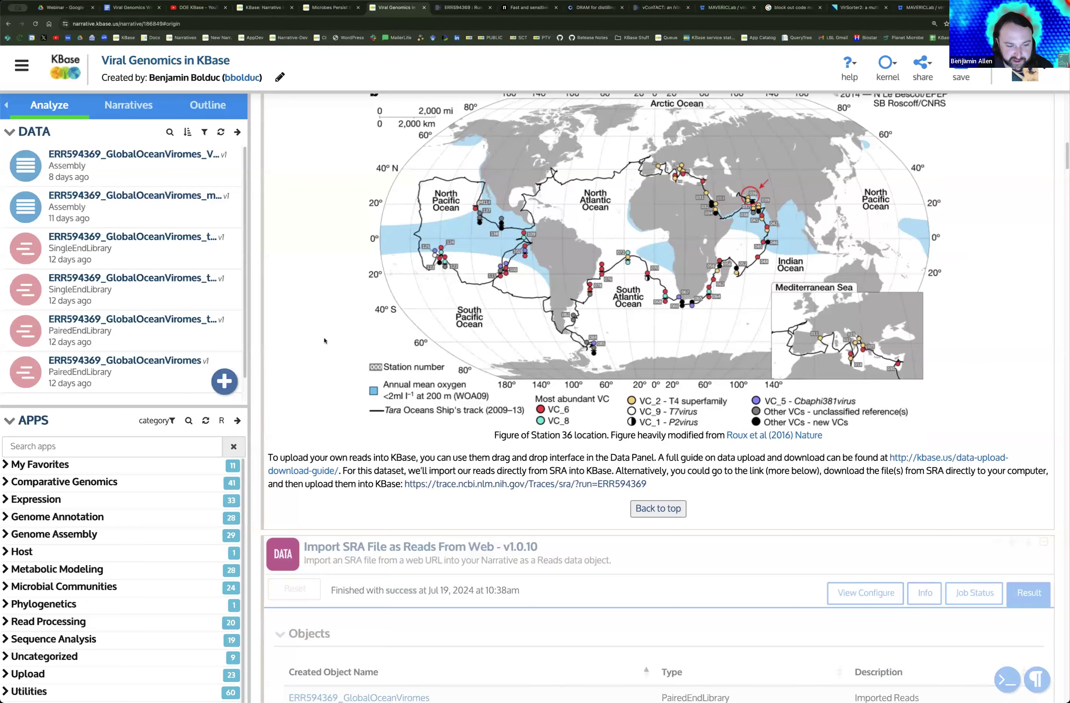
pyautogui.scroll(-10, 325, 340)
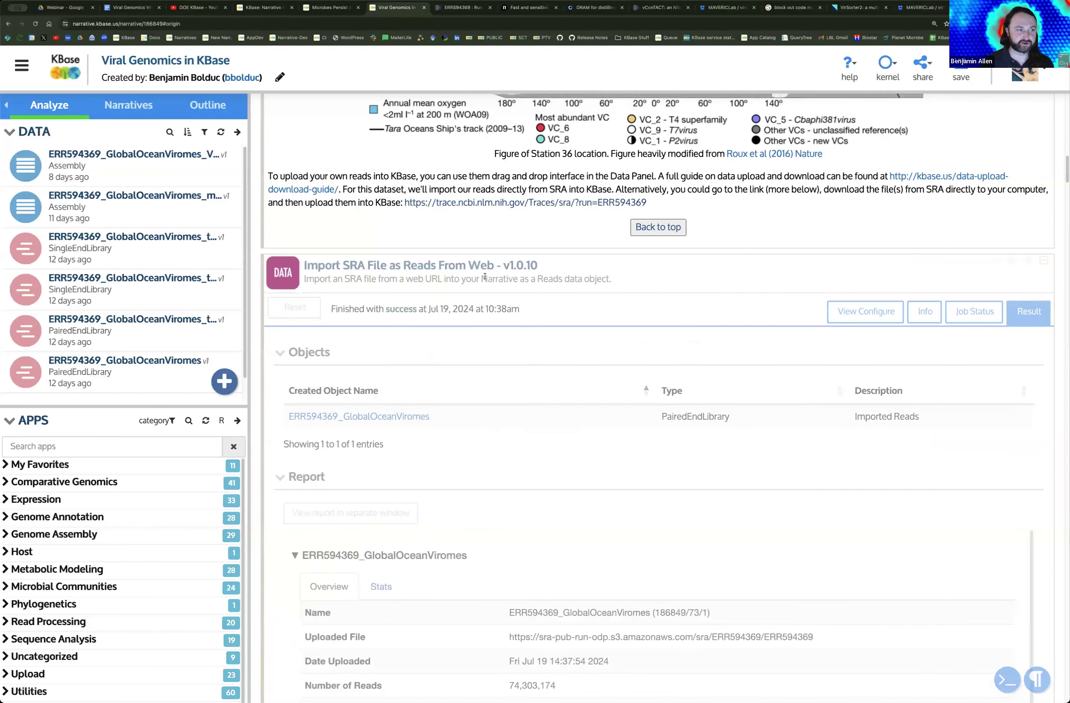
pyautogui.click(485, 276)
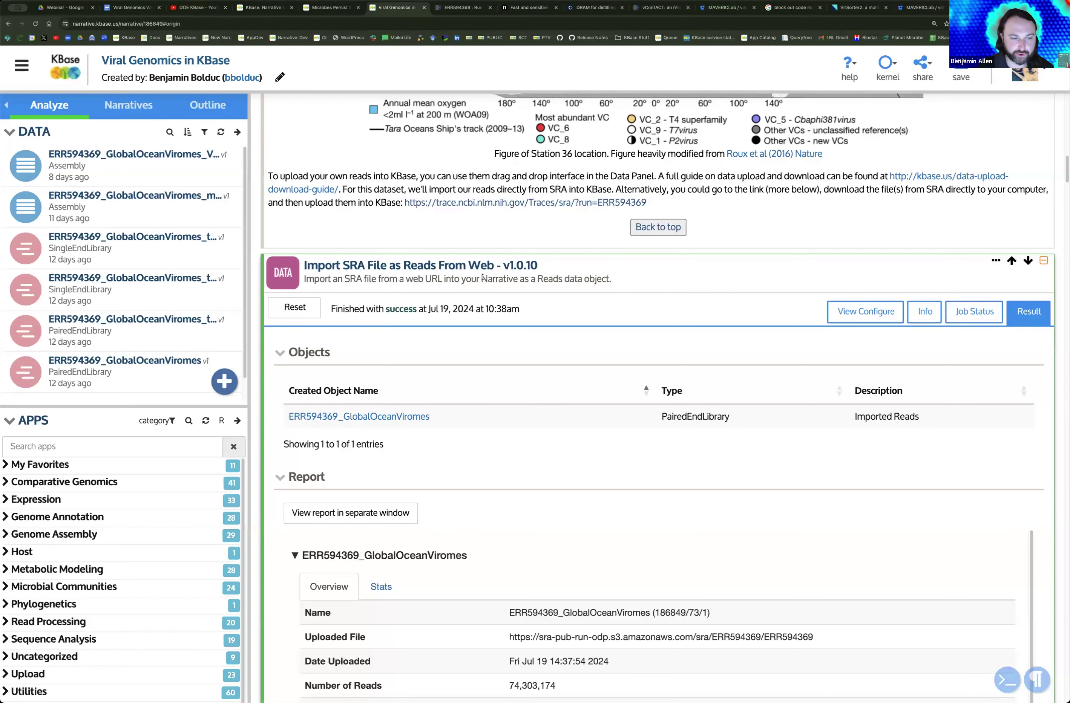
pyautogui.scroll(-3, 486, 274)
pyautogui.scroll(-1, 494, 300)
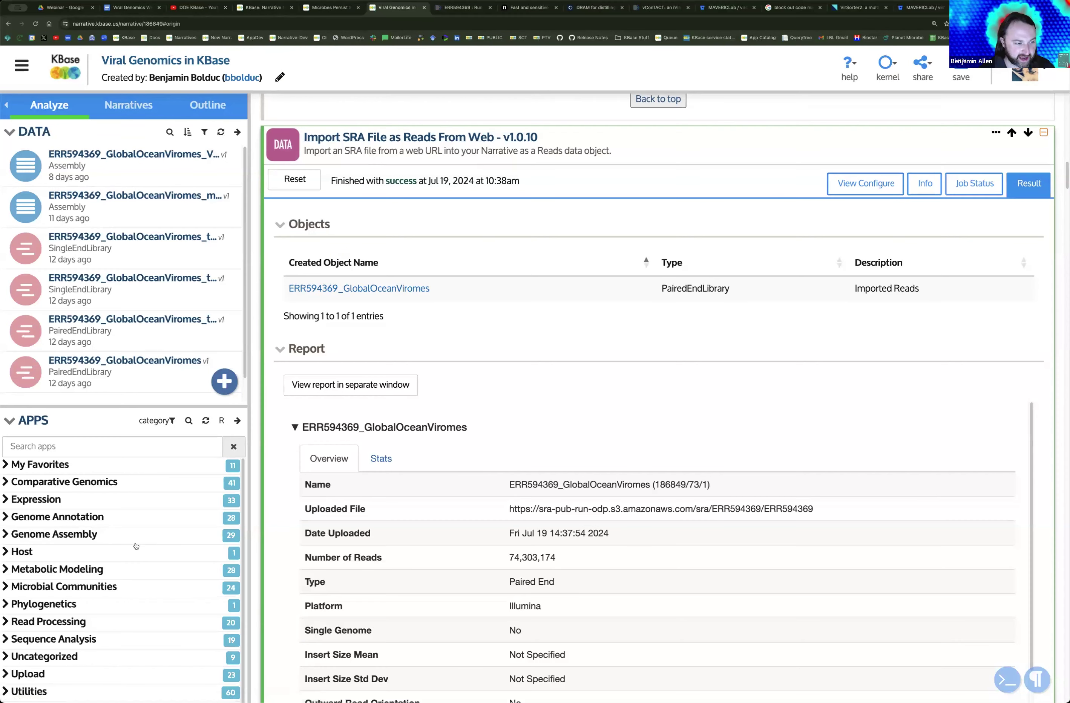
# Step: Search the available apps for SRA and show the configured parameters of the Import SRA File as Reads From Web cell
pyautogui.click(144, 446)
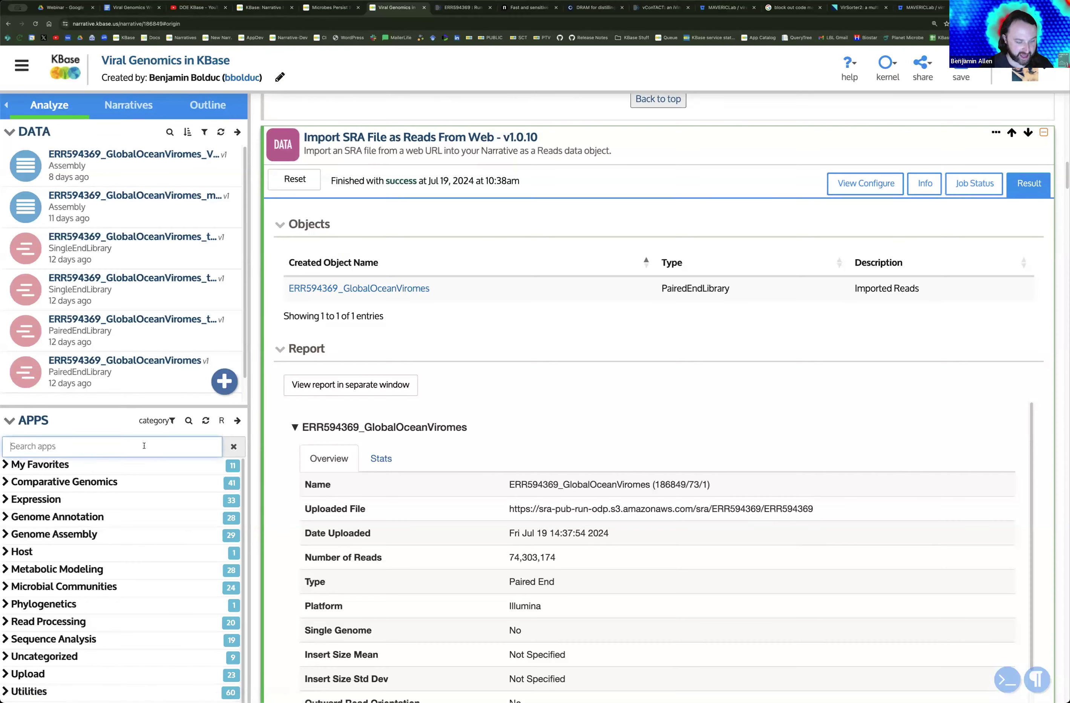
pyautogui.write('SRA')
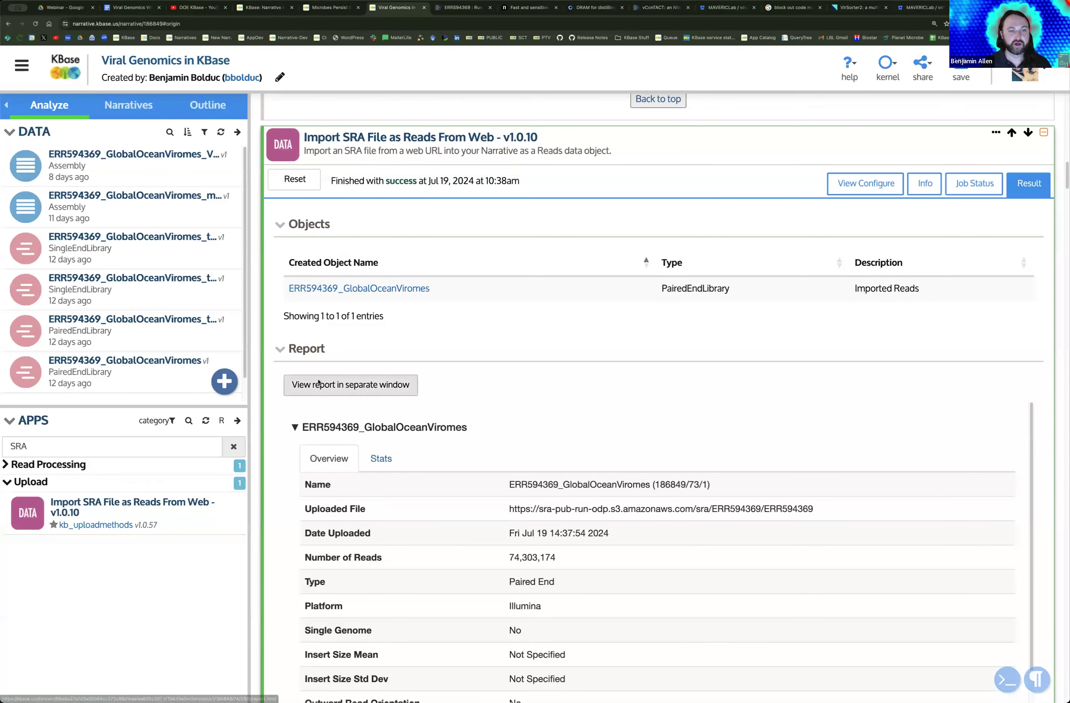
pyautogui.click(842, 184)
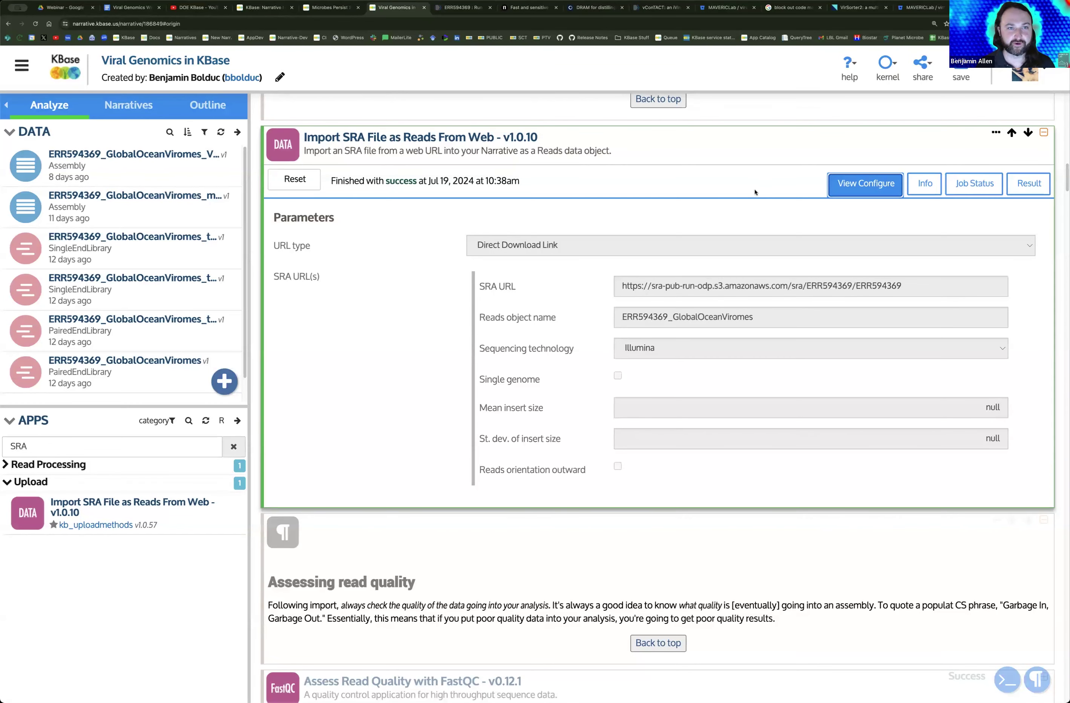
pyautogui.scroll(3, 651, 245)
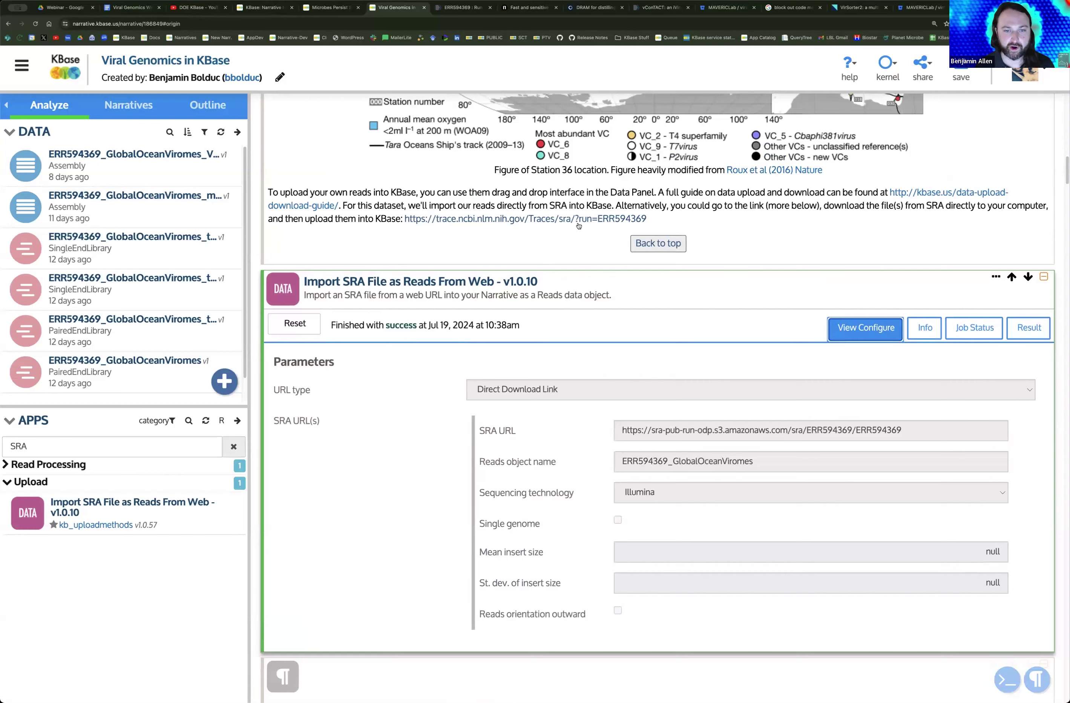
# Step: View run ERR594369's metadata and data access links in the Sequence Read Archive, and return to the import cell's SRA URL in the narrative
pyautogui.click(440, 7)
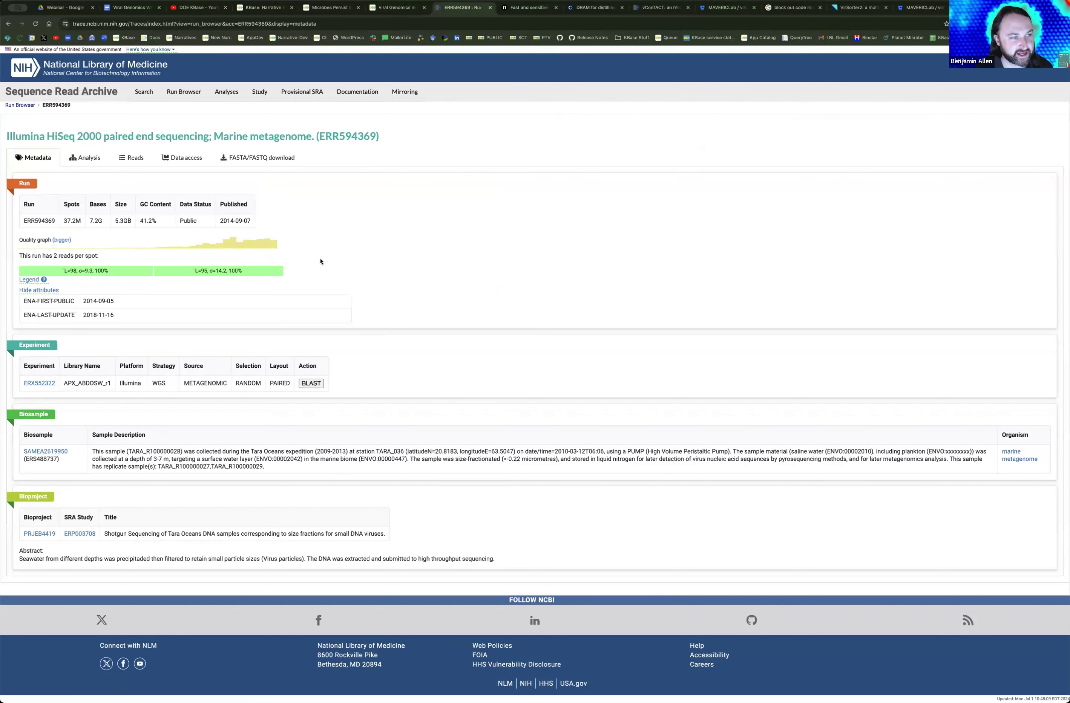
pyautogui.click(396, 8)
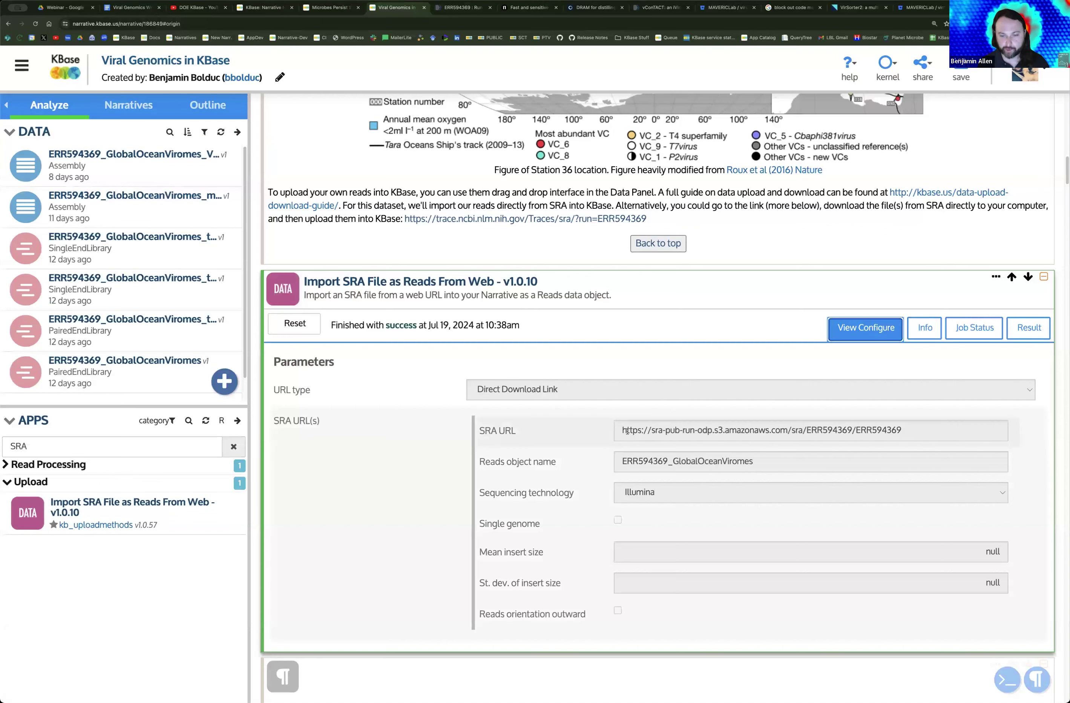
pyautogui.scroll(-1, 626, 430)
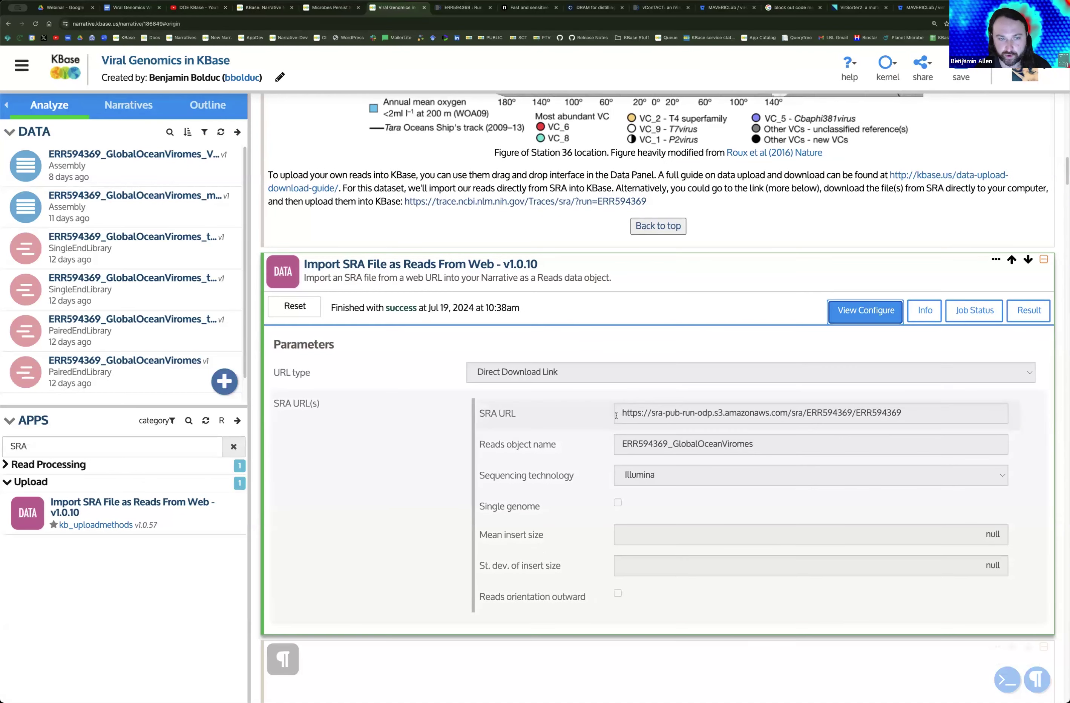
pyautogui.click(446, 9)
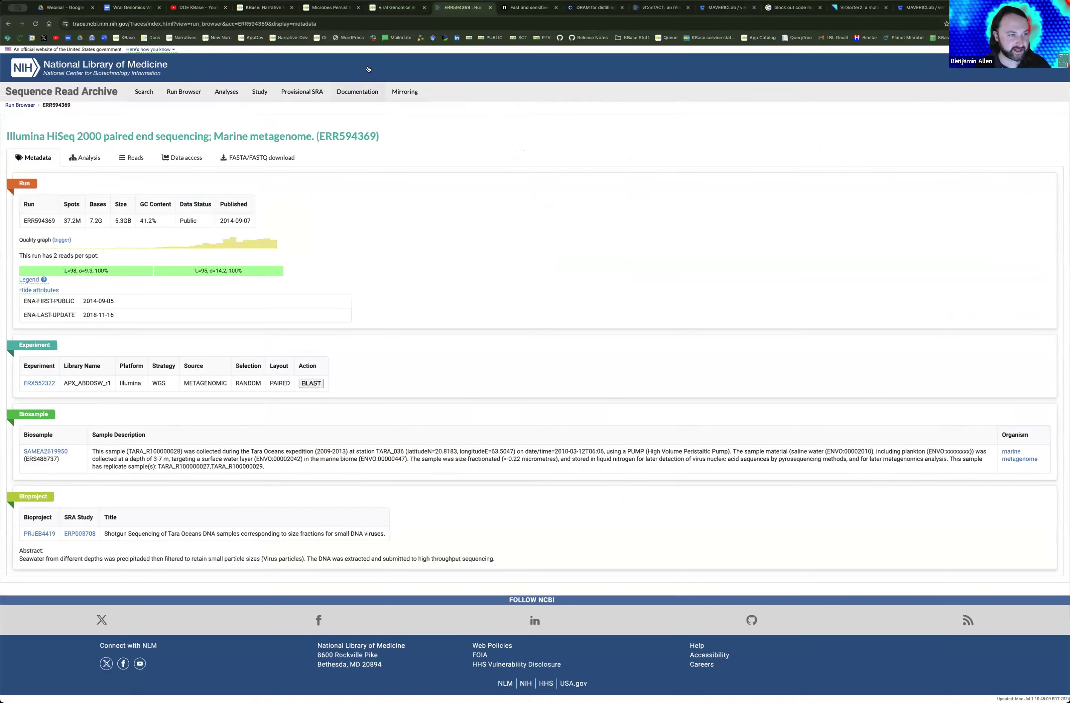
pyautogui.click(167, 158)
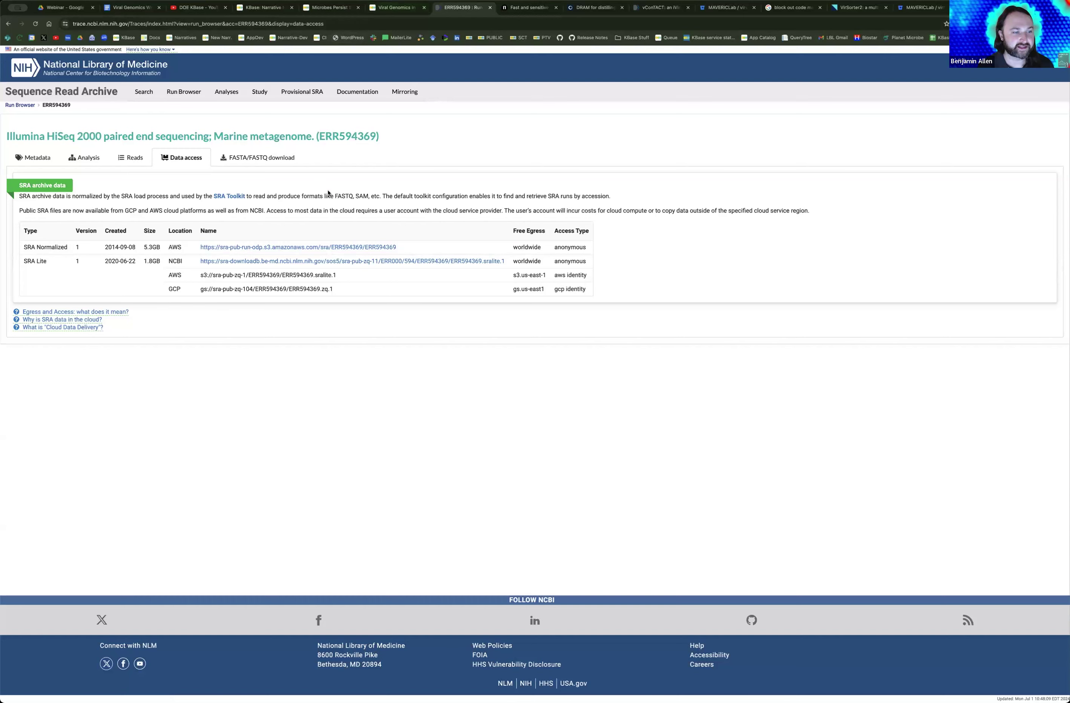
pyautogui.click(381, 8)
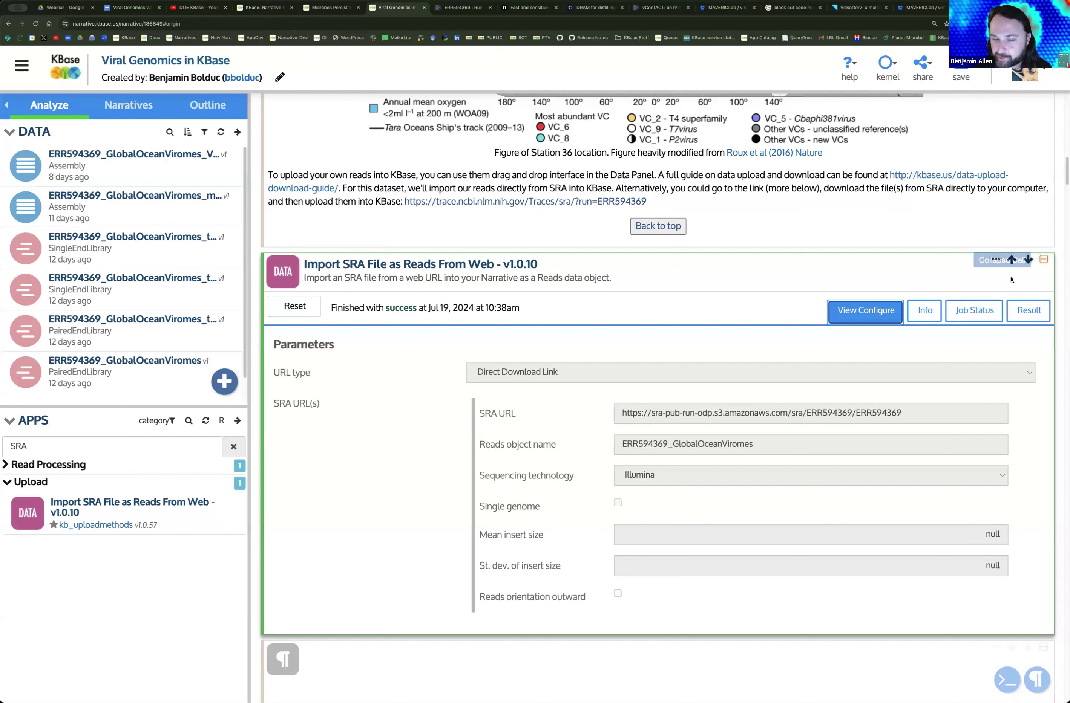
pyautogui.click(889, 273)
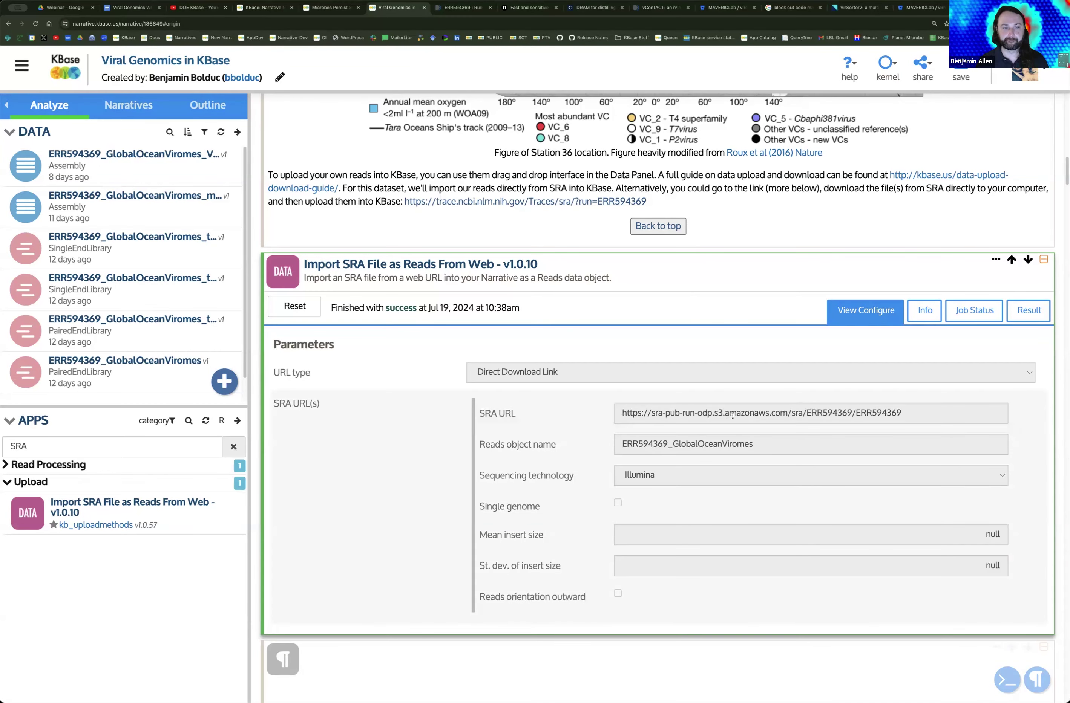
# Step: Show the SRA import cell's result and examine its created object and the ERR594369_GlobalOceanViromes report overview
pyautogui.scroll(-3, 657, 472)
pyautogui.scroll(-3, 656, 472)
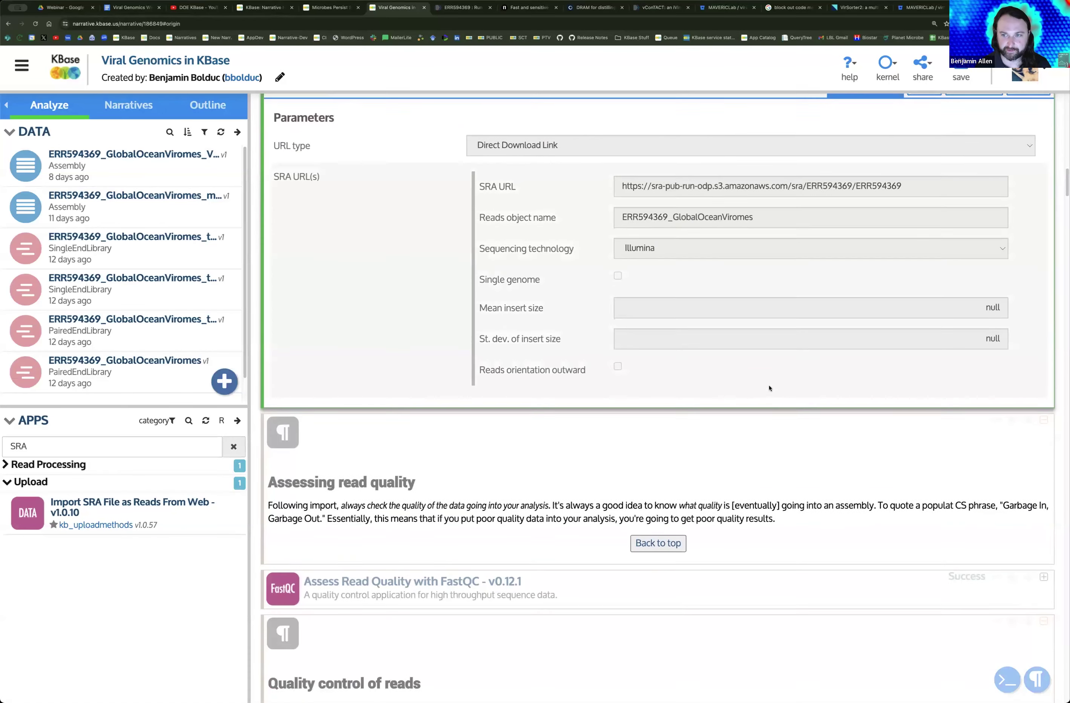
pyautogui.scroll(6, 769, 386)
pyautogui.click(1028, 340)
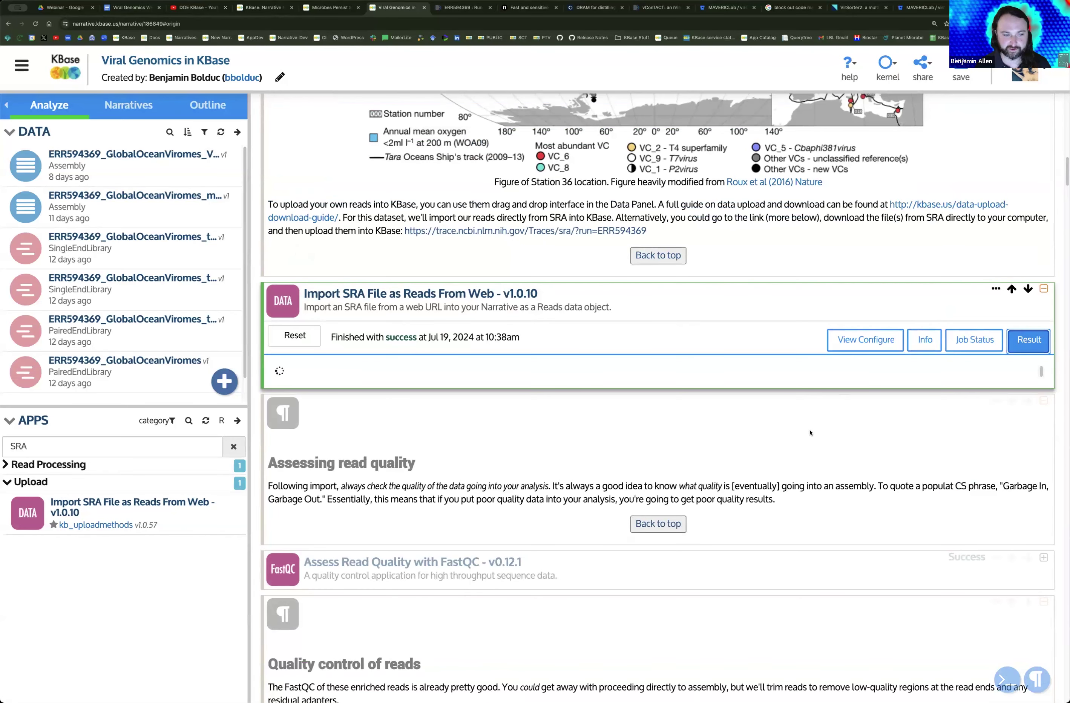
pyautogui.scroll(-4, 850, 411)
pyautogui.scroll(-1, 820, 440)
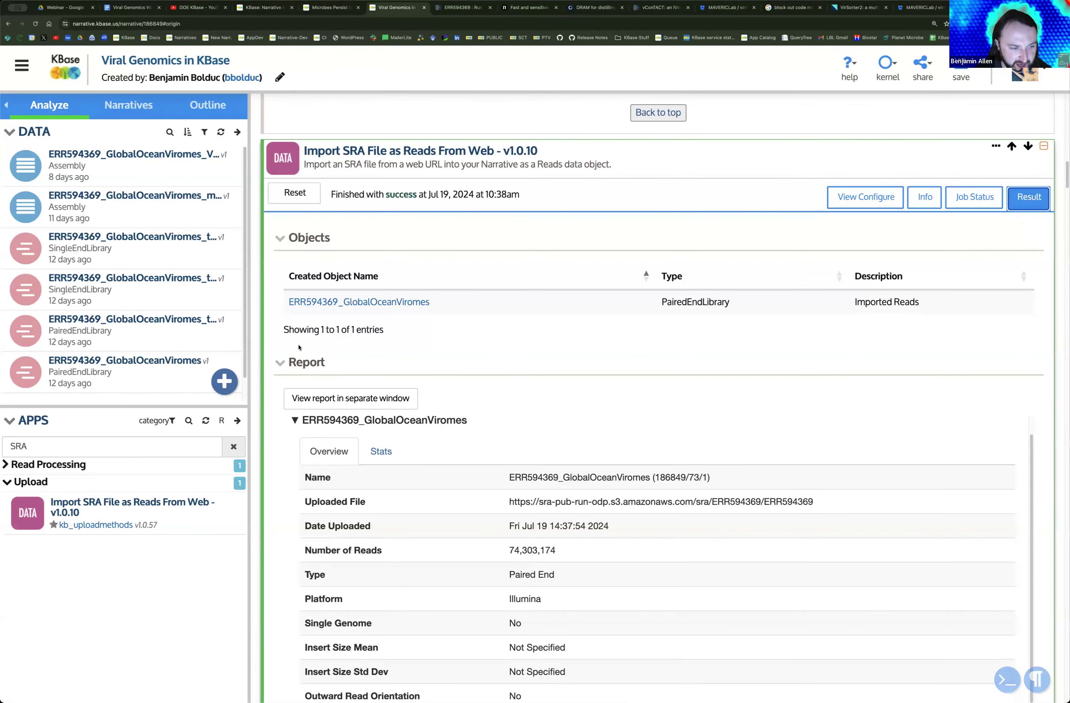
pyautogui.scroll(-5, 263, 352)
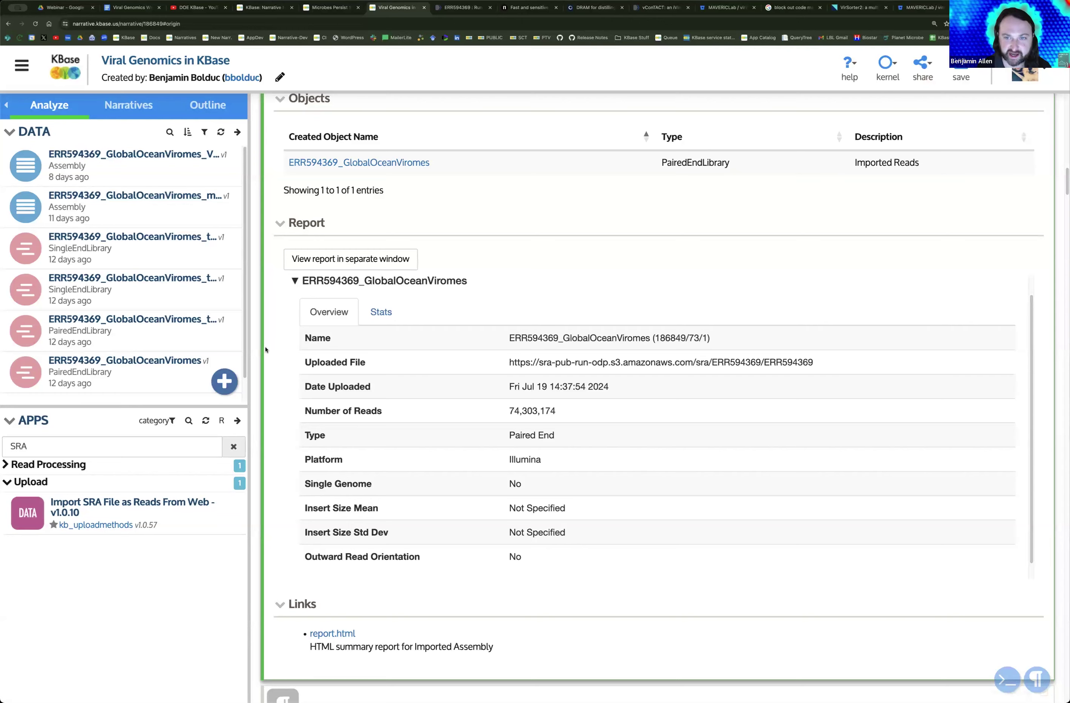
pyautogui.scroll(-1, 265, 350)
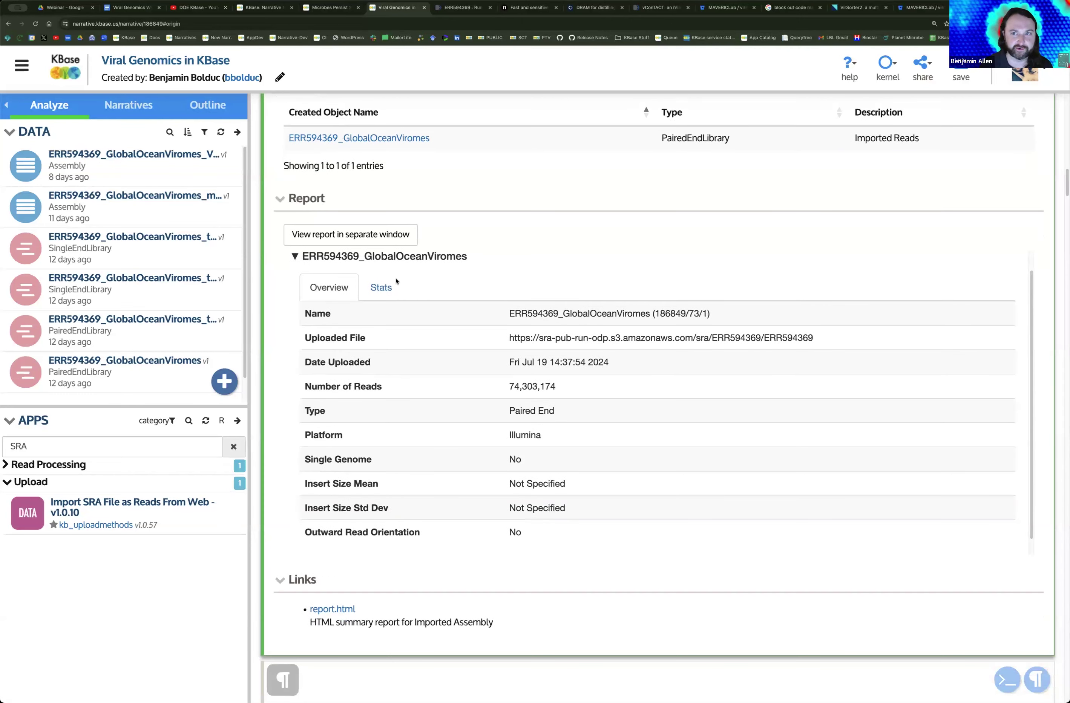
# Step: Check the narrative's help options and look over the sections on assessing read quality and quality control of reads
pyautogui.click(851, 72)
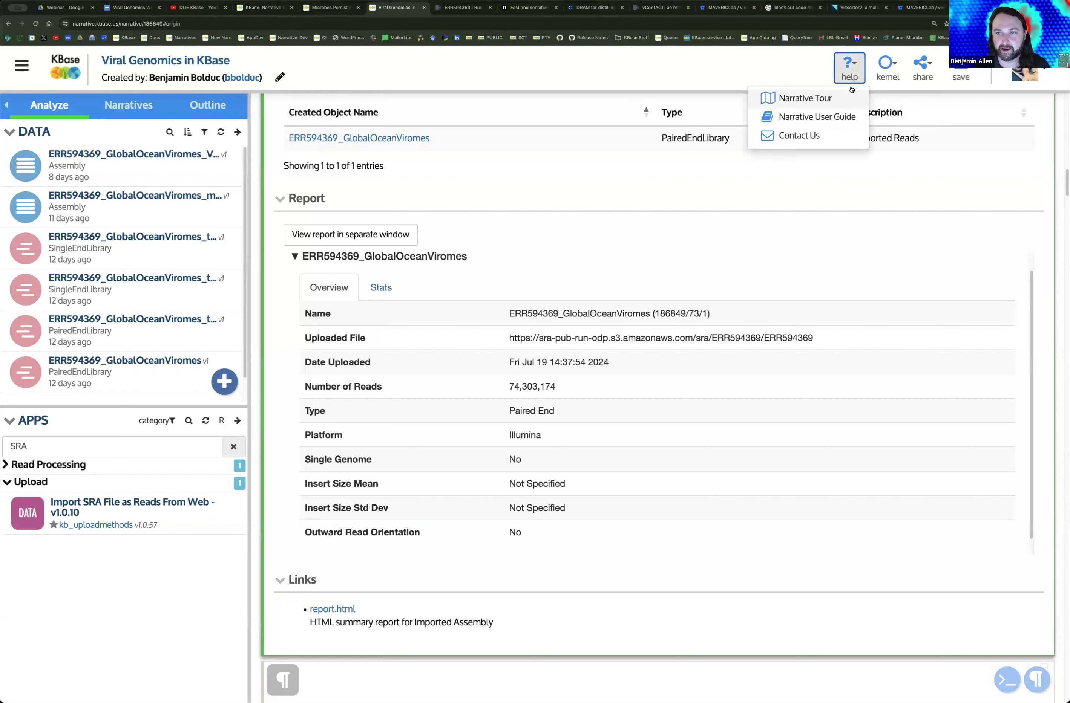
pyautogui.click(854, 71)
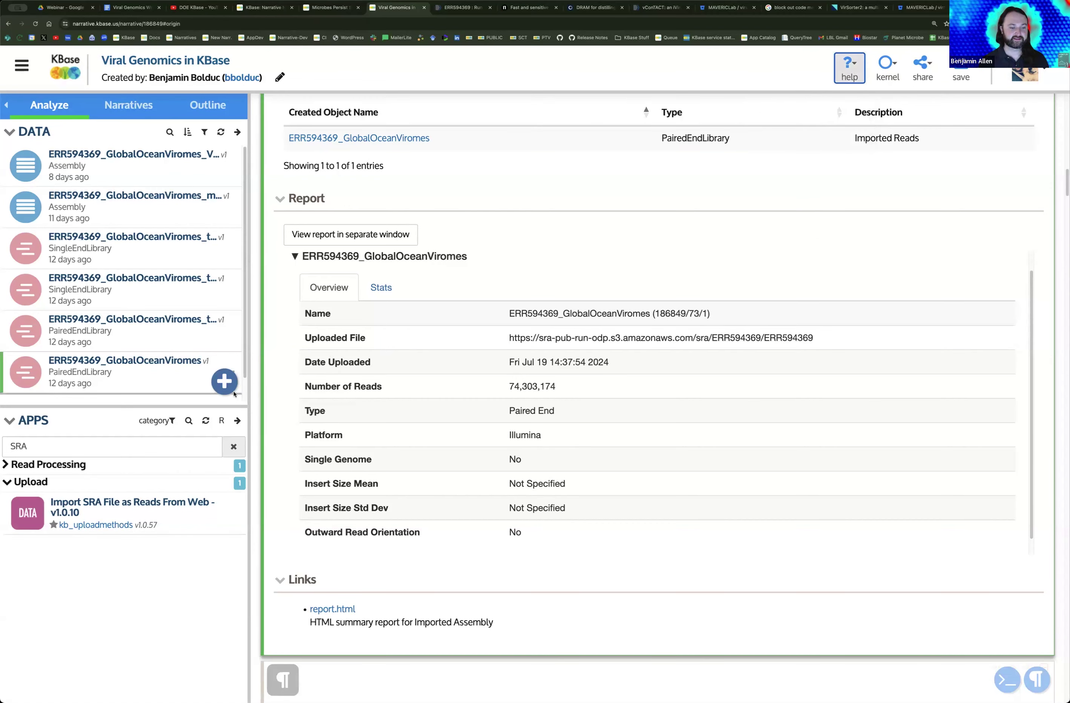
pyautogui.scroll(-3, 261, 408)
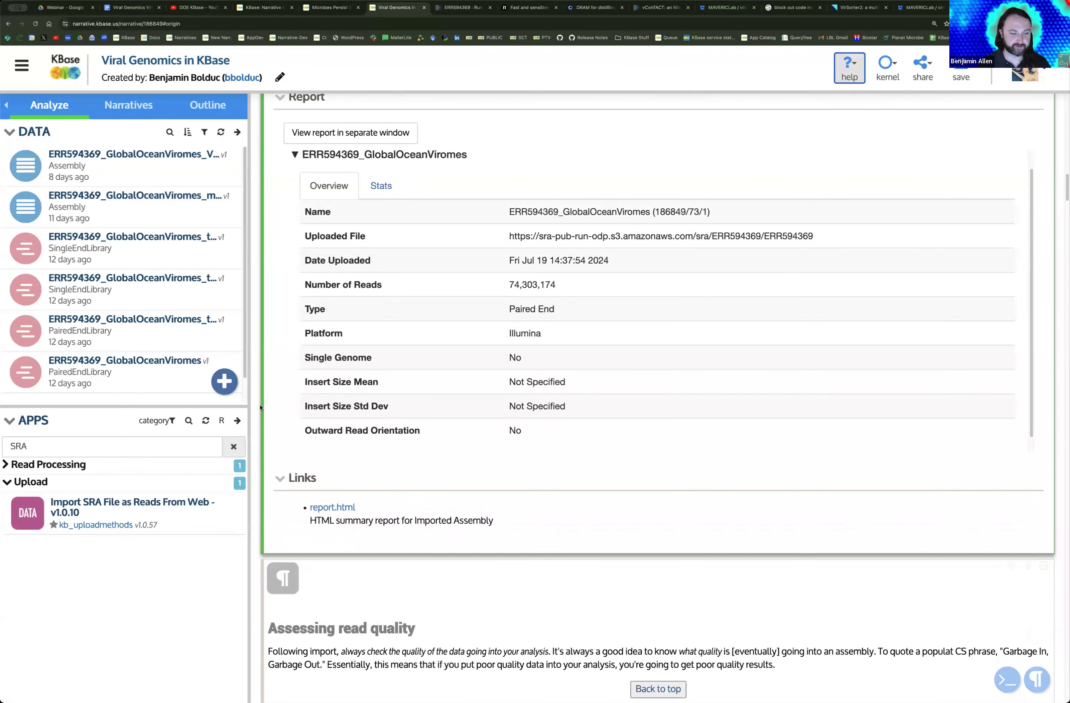
pyautogui.scroll(-10, 260, 408)
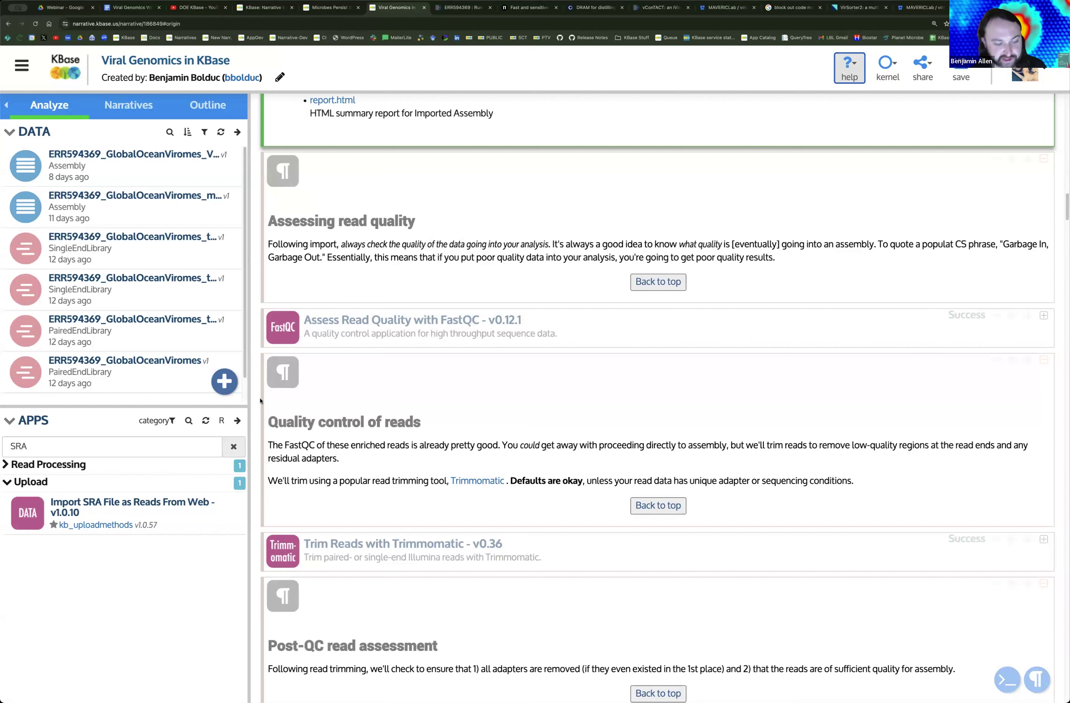
pyautogui.scroll(-4, 263, 379)
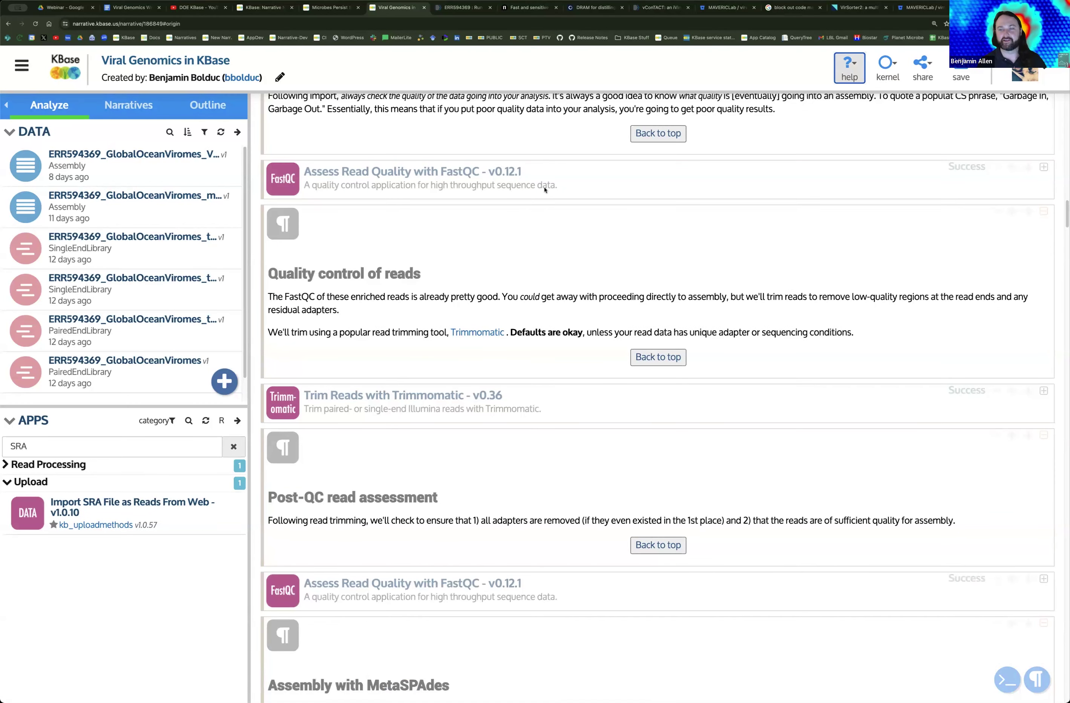
# Step: Expand the first Assess Read Quality with FastQC cell, view its input configuration, and bring up its results
pyautogui.click(552, 183)
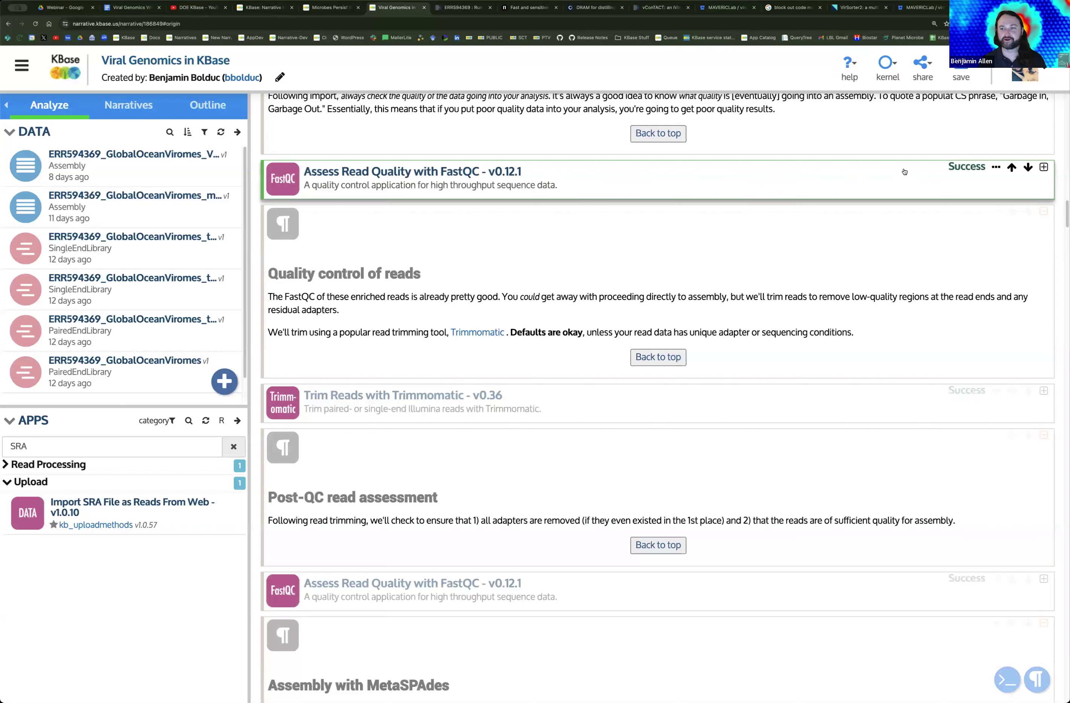
pyautogui.click(1044, 167)
pyautogui.click(873, 218)
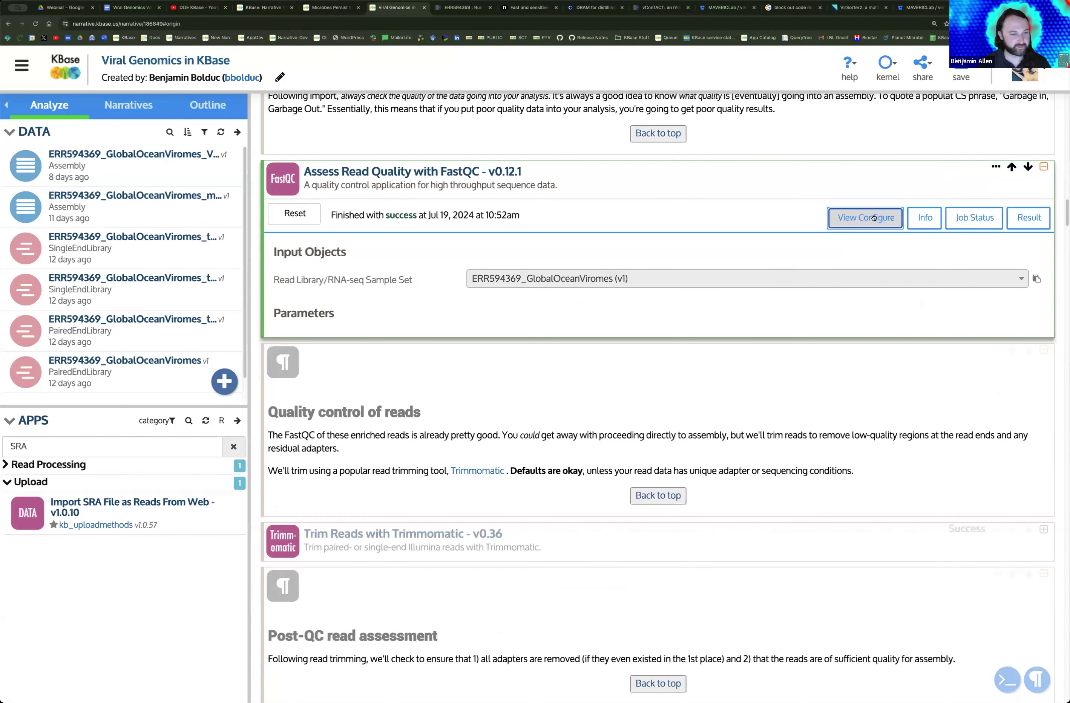
pyautogui.click(1018, 227)
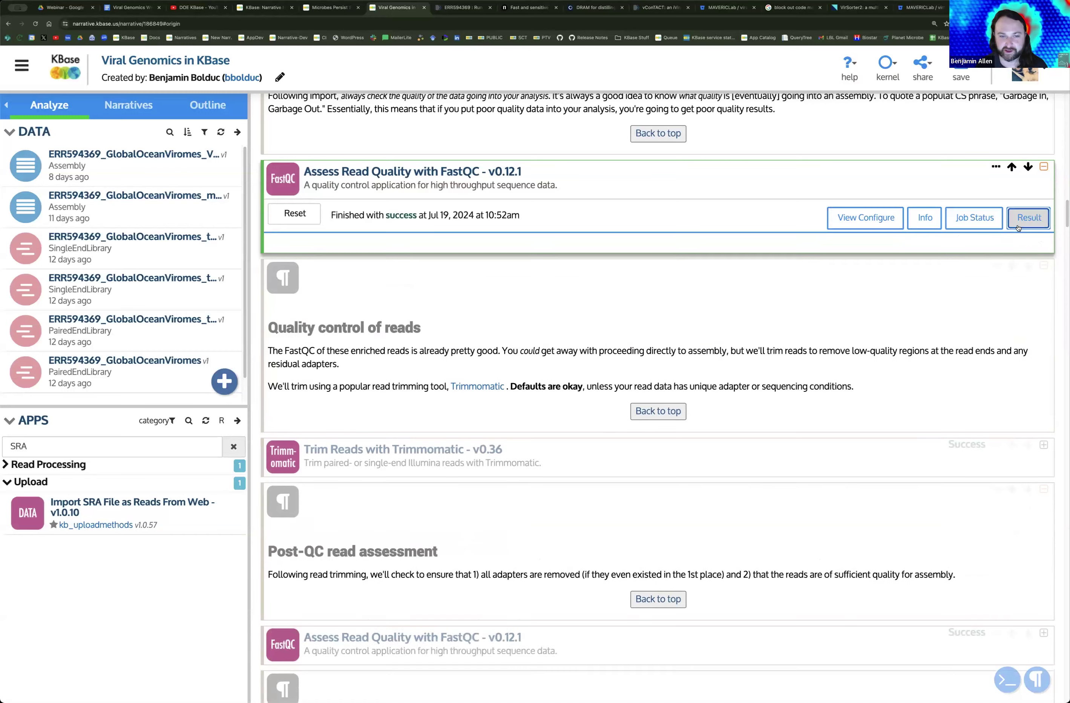
# Step: Examine the FastQC report's basic statistics and per base sequence quality plot, and collapse the cell
pyautogui.scroll(-3, 671, 334)
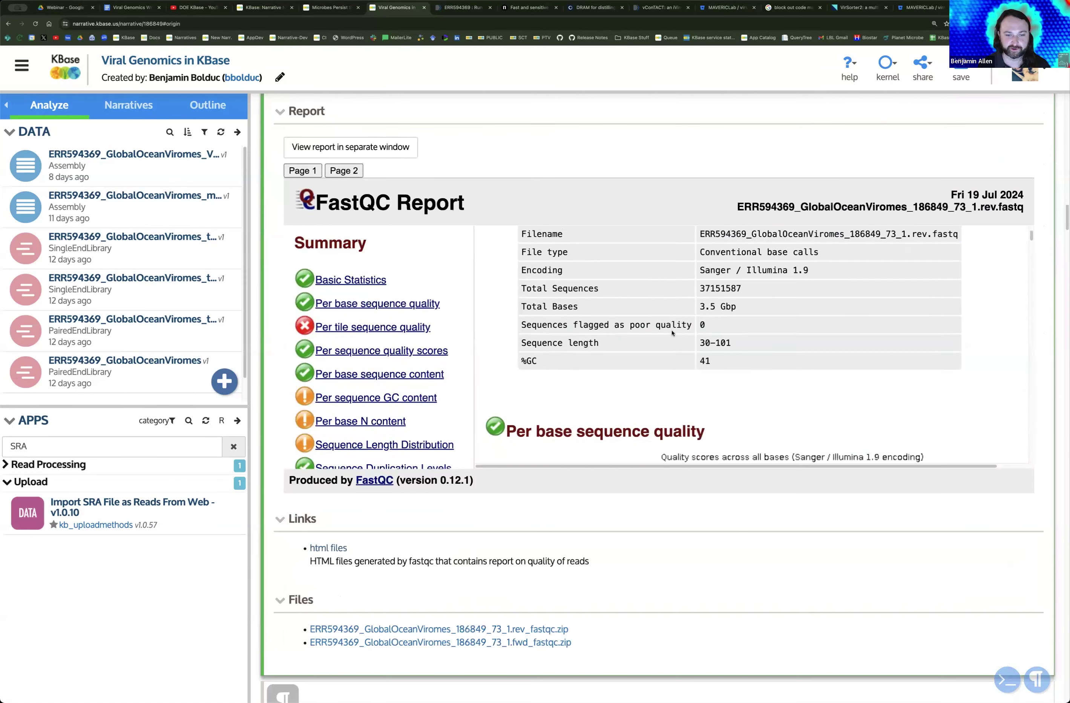
pyautogui.scroll(-5, 672, 333)
pyautogui.scroll(1, 673, 333)
pyautogui.scroll(3, 814, 167)
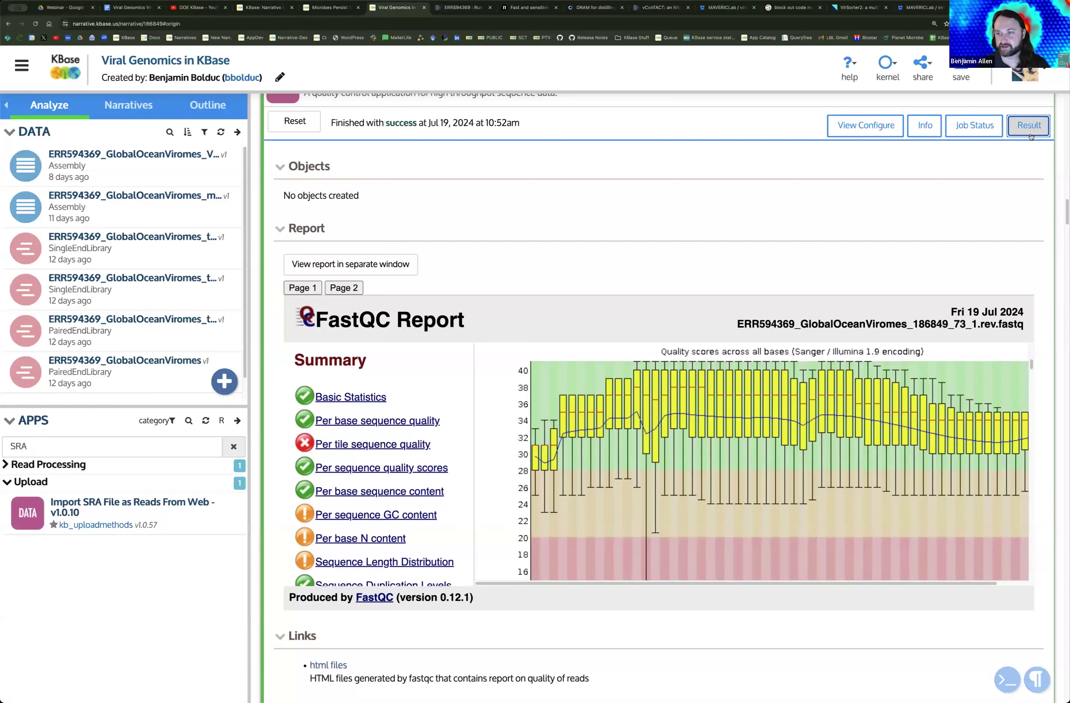
pyautogui.scroll(1, 992, 151)
pyautogui.click(1043, 145)
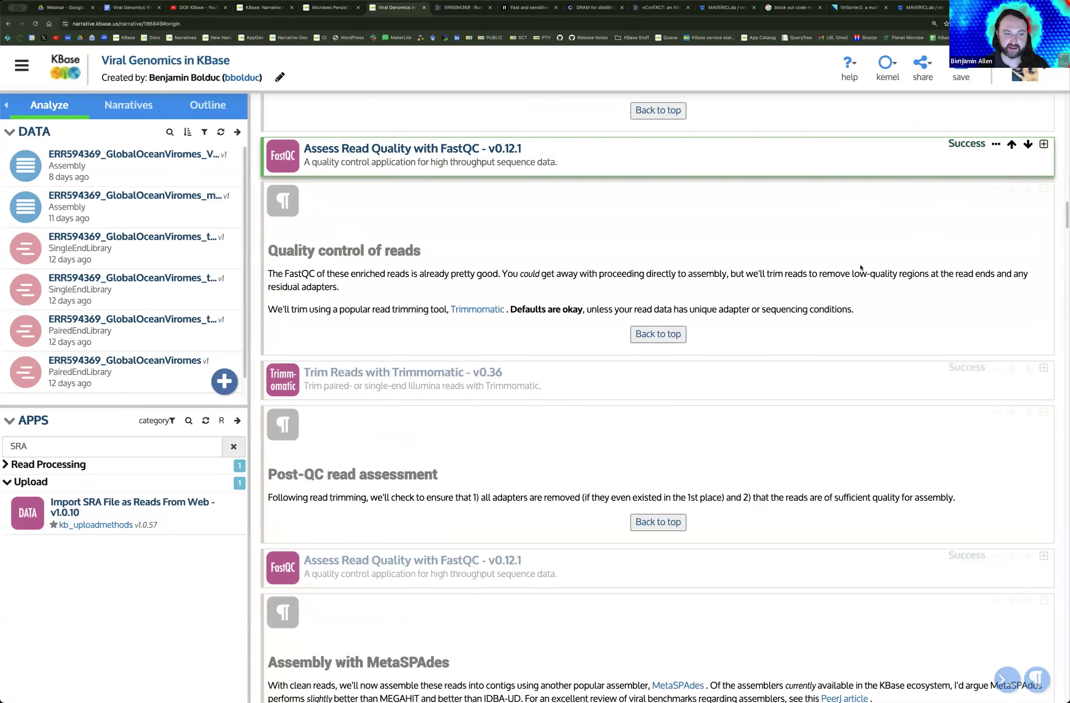
# Step: Expand the Trim Reads with Trimmomatic cell, review its configured adapter clipping and sliding window parameters, and collapse the cell
pyautogui.click(824, 395)
pyautogui.click(1044, 369)
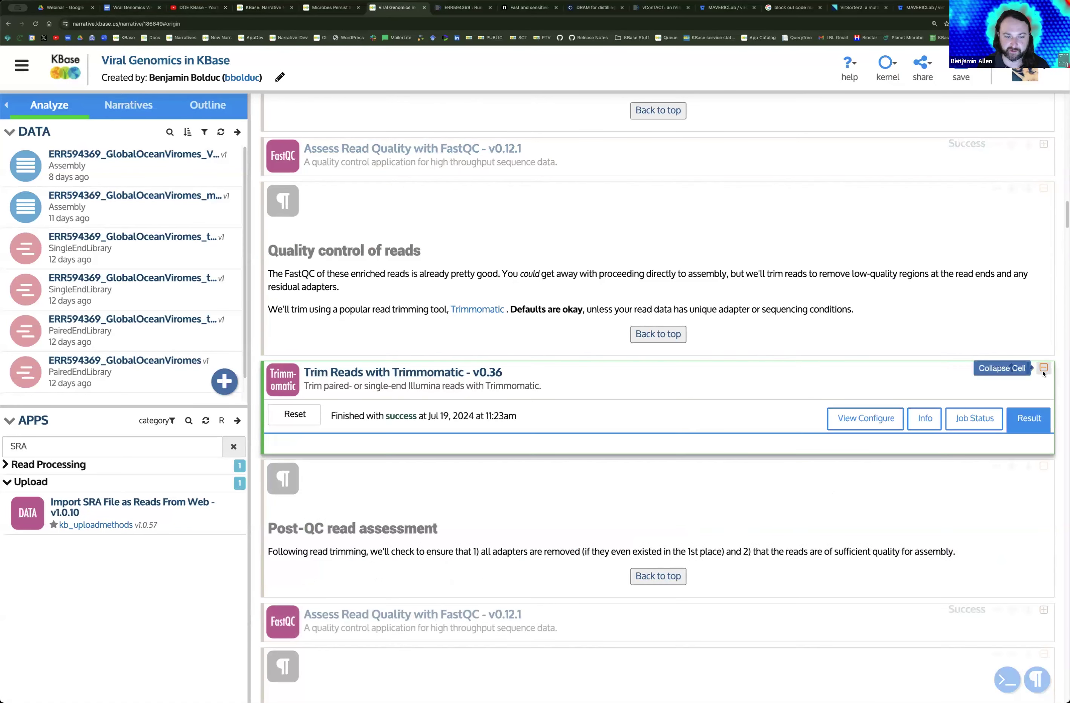
pyautogui.click(864, 423)
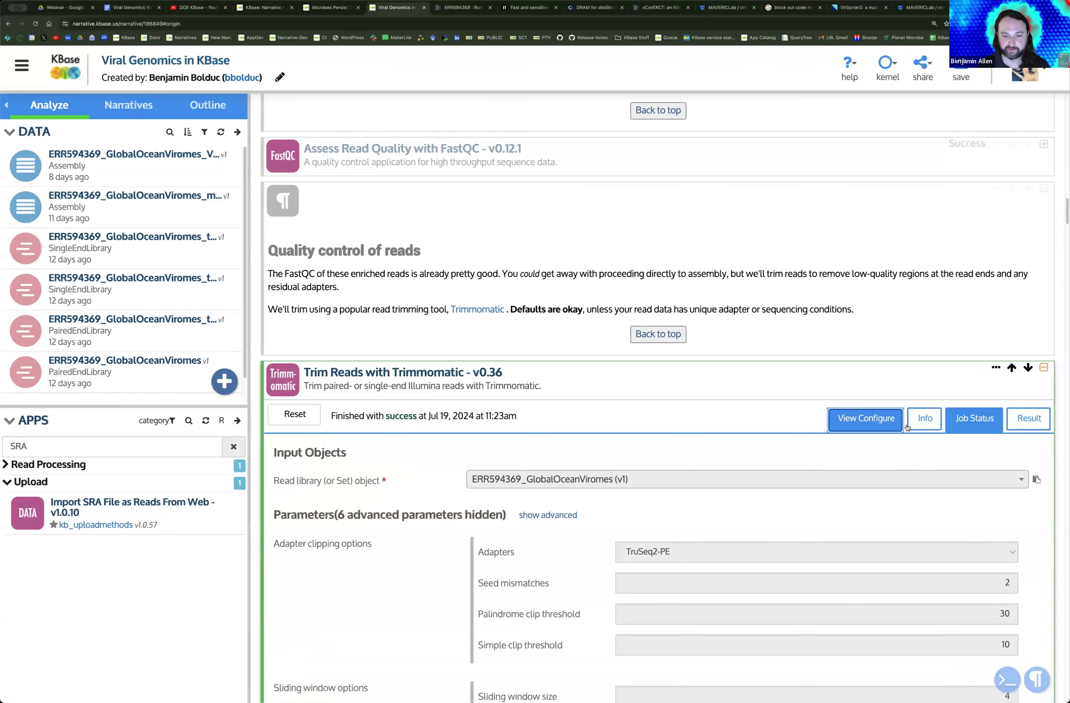
pyautogui.scroll(-3, 909, 427)
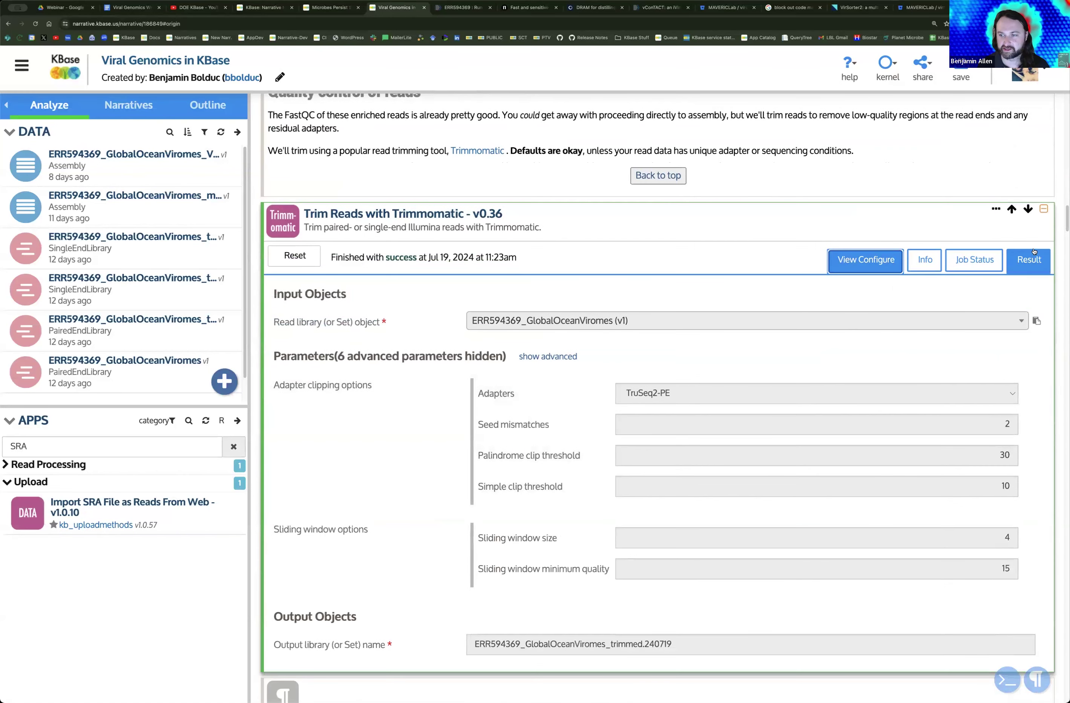
pyautogui.click(1046, 259)
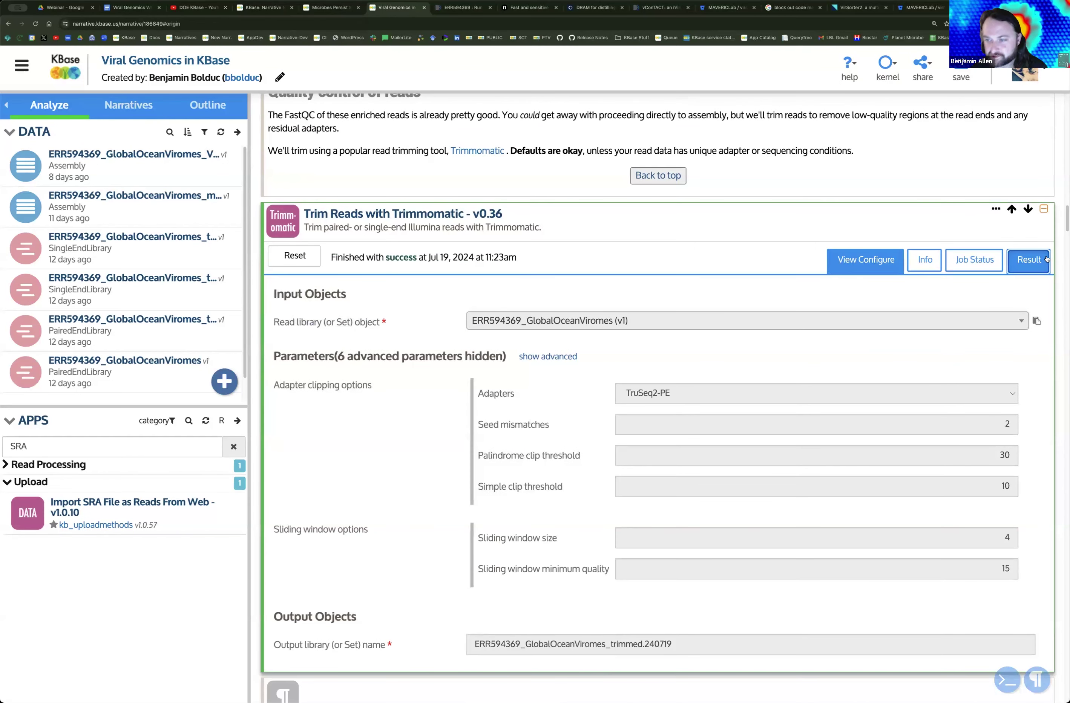
pyautogui.click(1043, 209)
pyautogui.scroll(3, 935, 237)
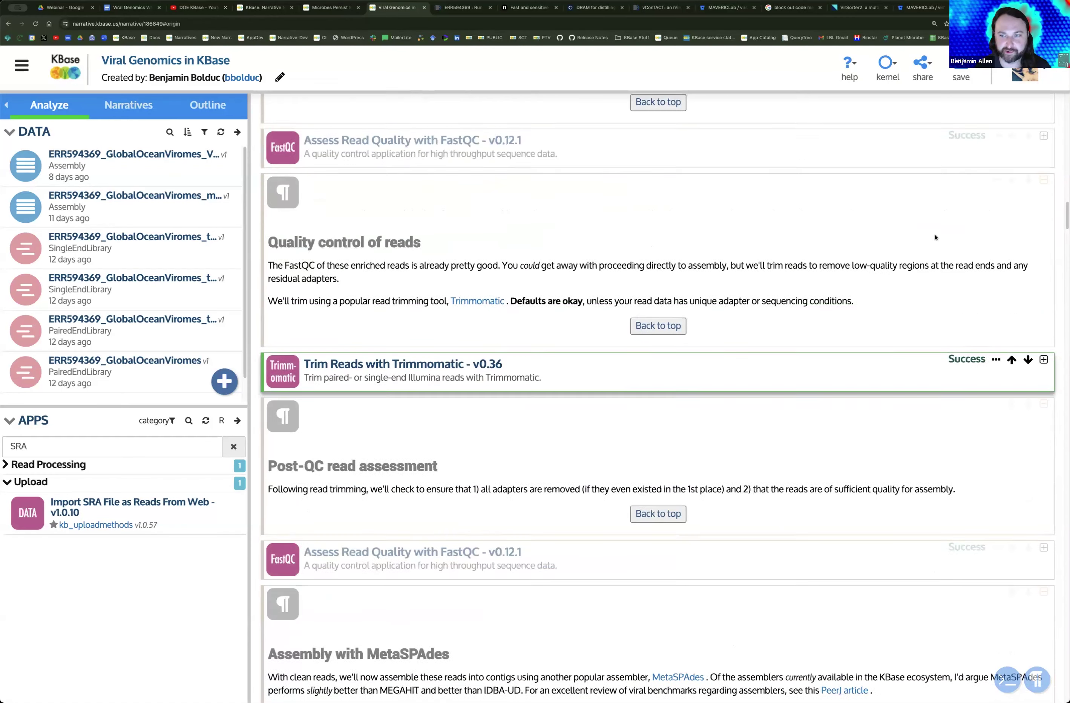
pyautogui.scroll(1, 936, 238)
# Step: Look over the Post-QC read assessment and Assembly with MetaSPAdes sections, and expand the Assemble Reads with metaSPAdes cell
pyautogui.scroll(-6, 836, 339)
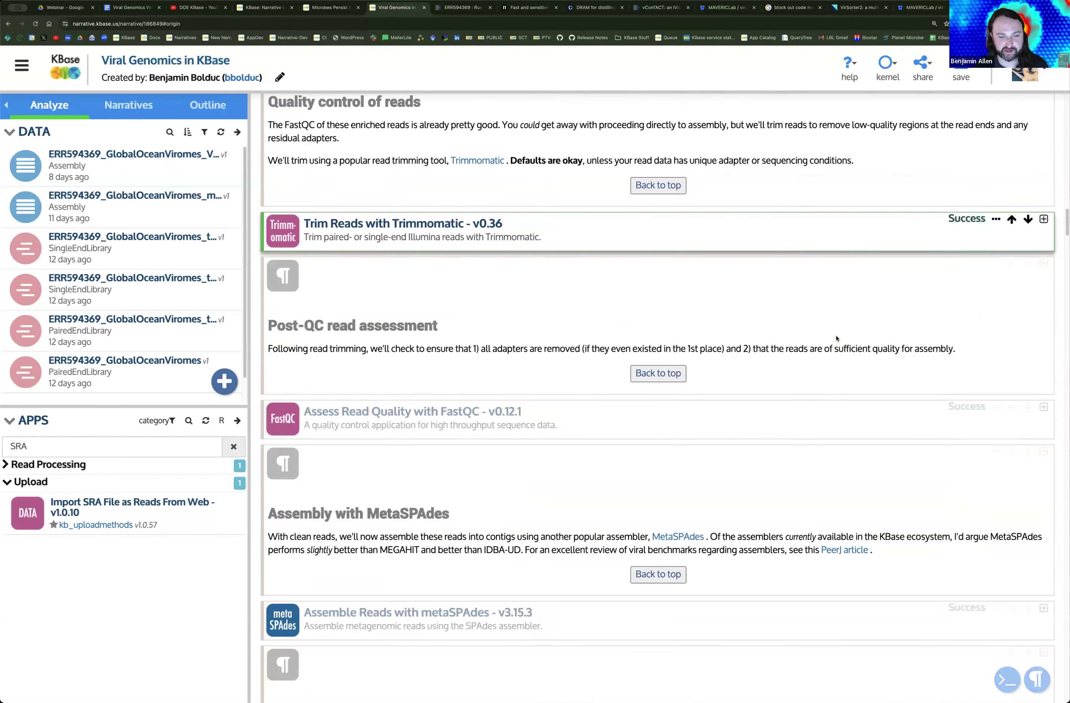
pyautogui.scroll(-1, 827, 380)
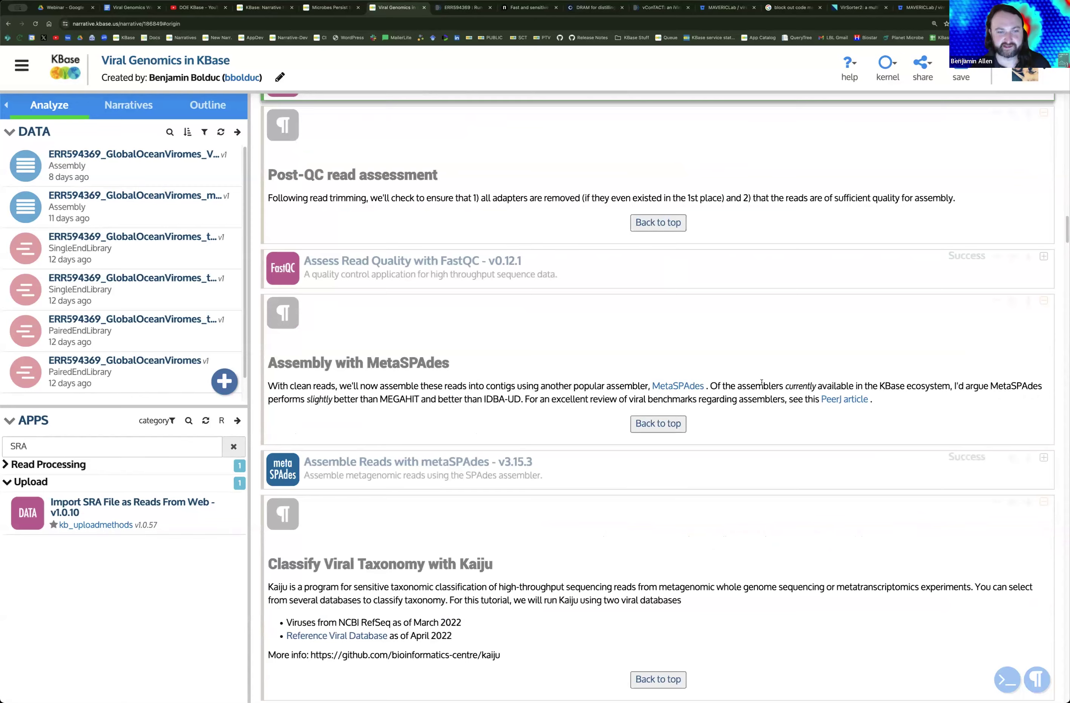
pyautogui.scroll(-4, 761, 383)
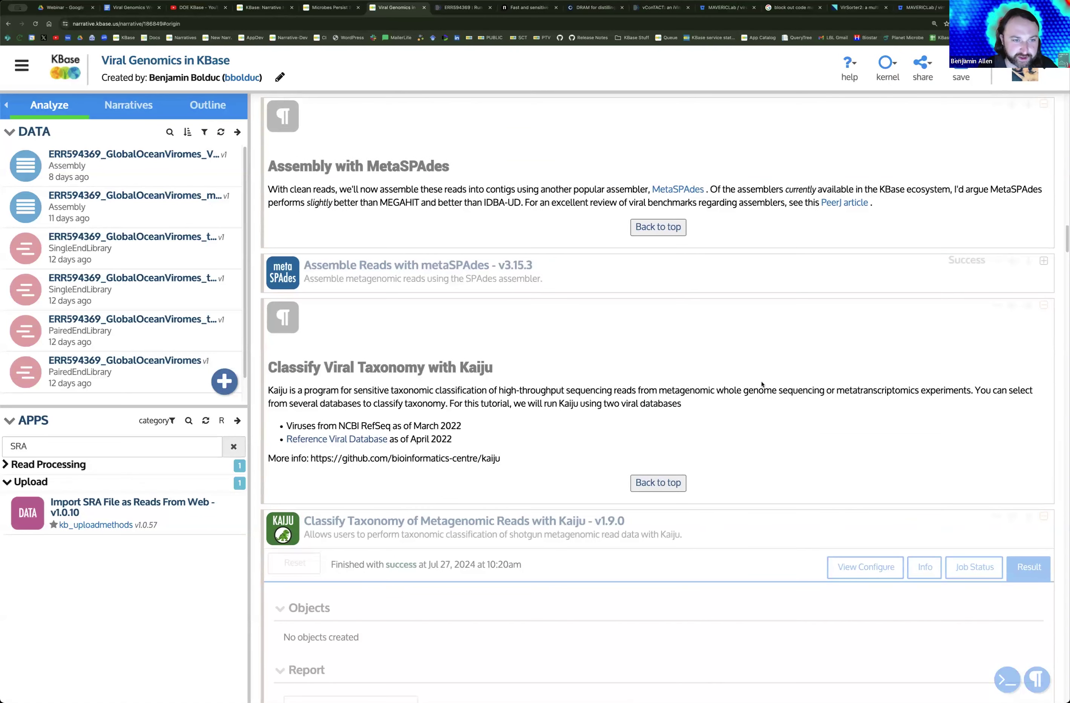
pyautogui.click(753, 276)
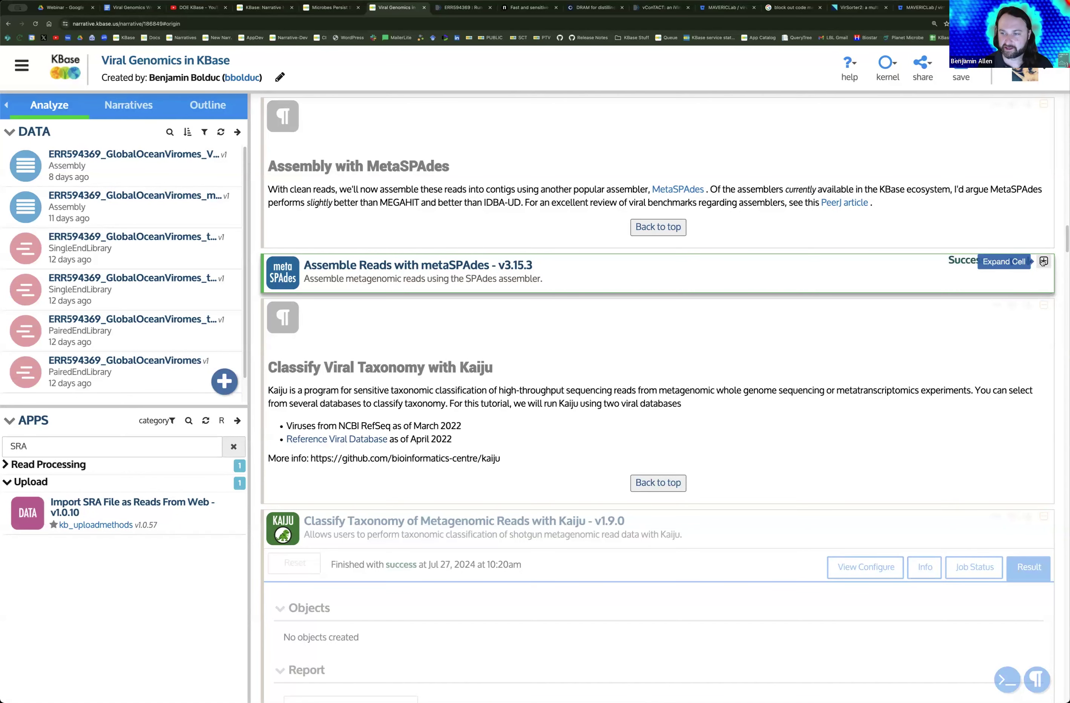
pyautogui.click(1044, 263)
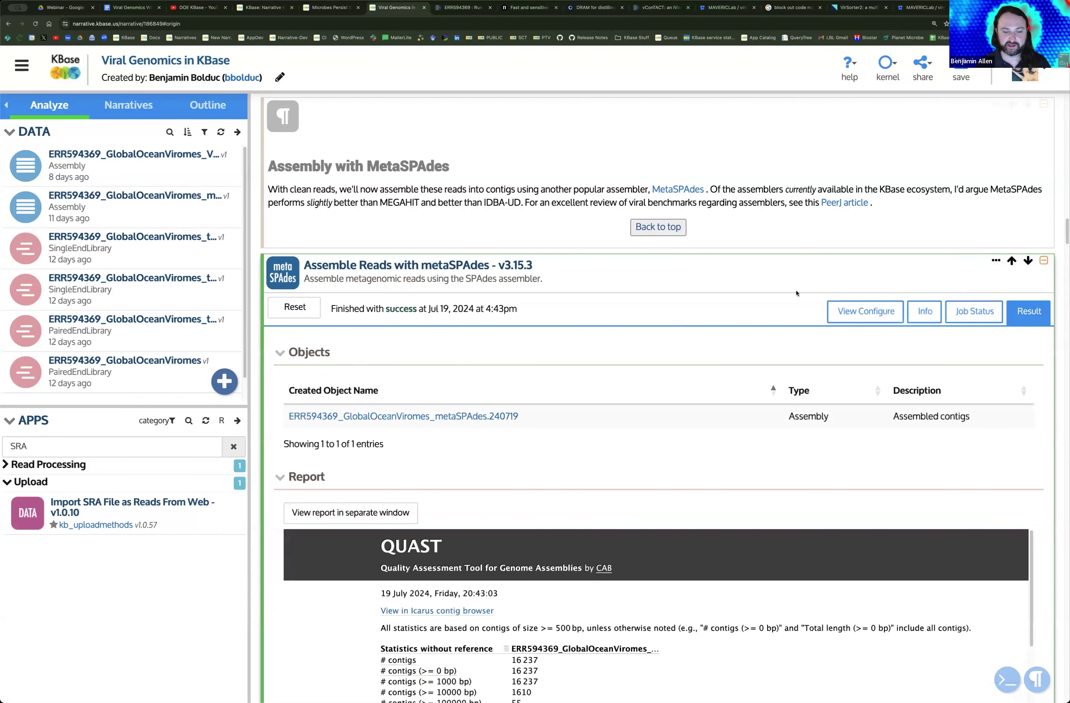
# Step: Examine the metaSPAdes result's created assembly object and the contig statistics in its QUAST report
pyautogui.scroll(-1, 735, 296)
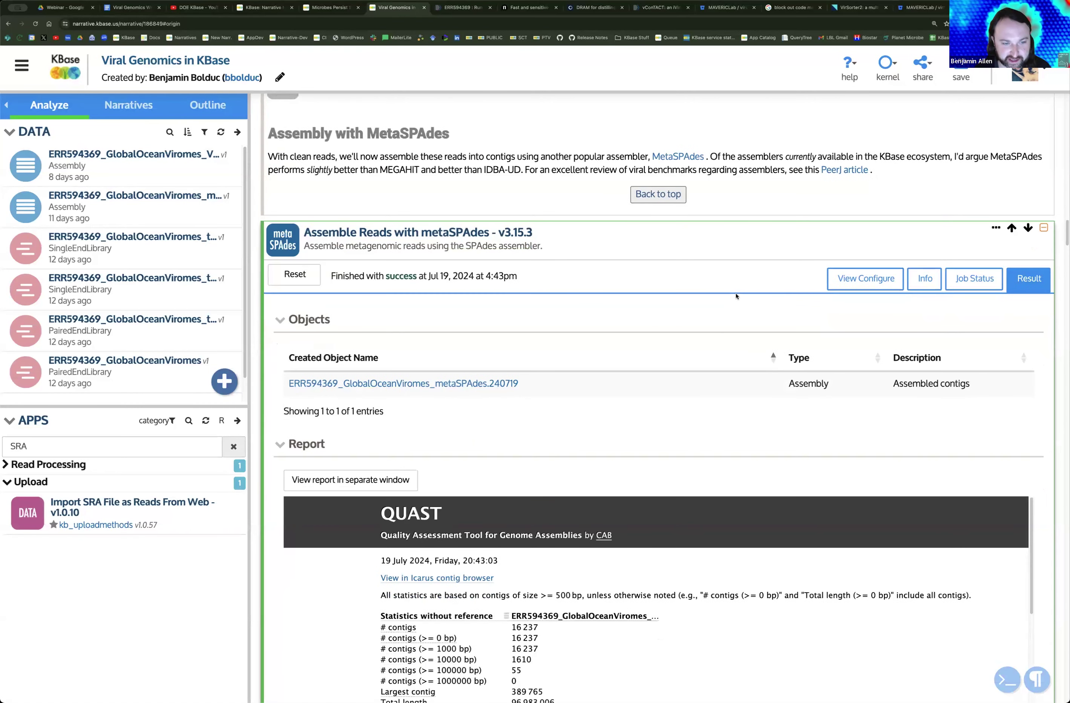
pyautogui.scroll(-1, 735, 292)
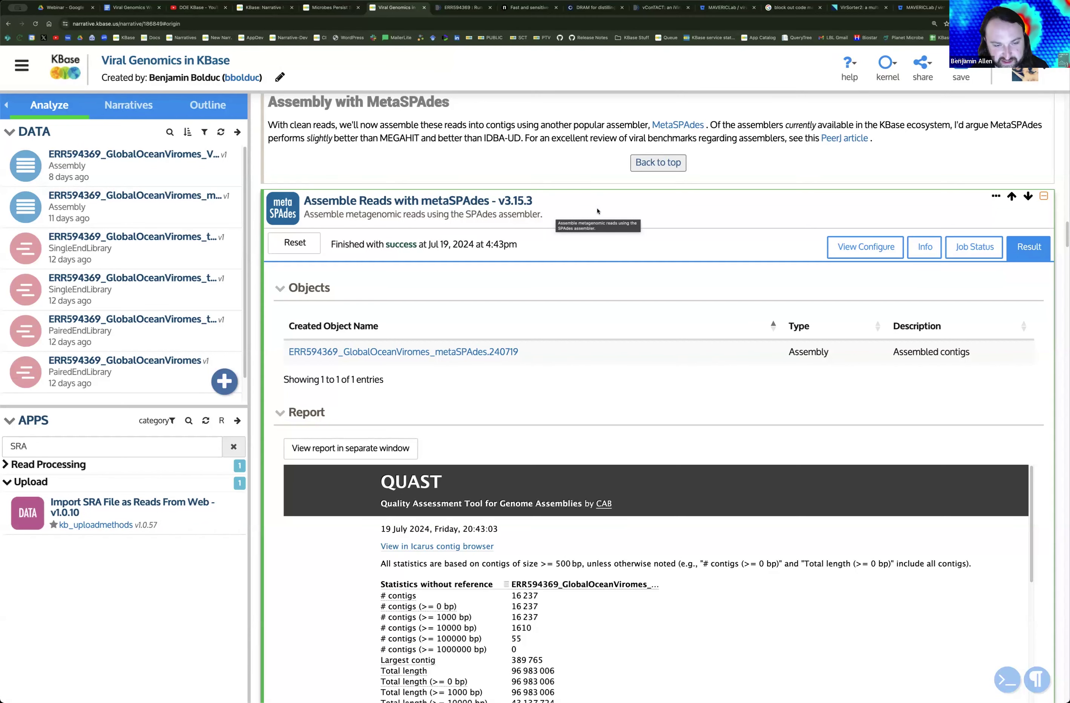
pyautogui.scroll(-1, 666, 216)
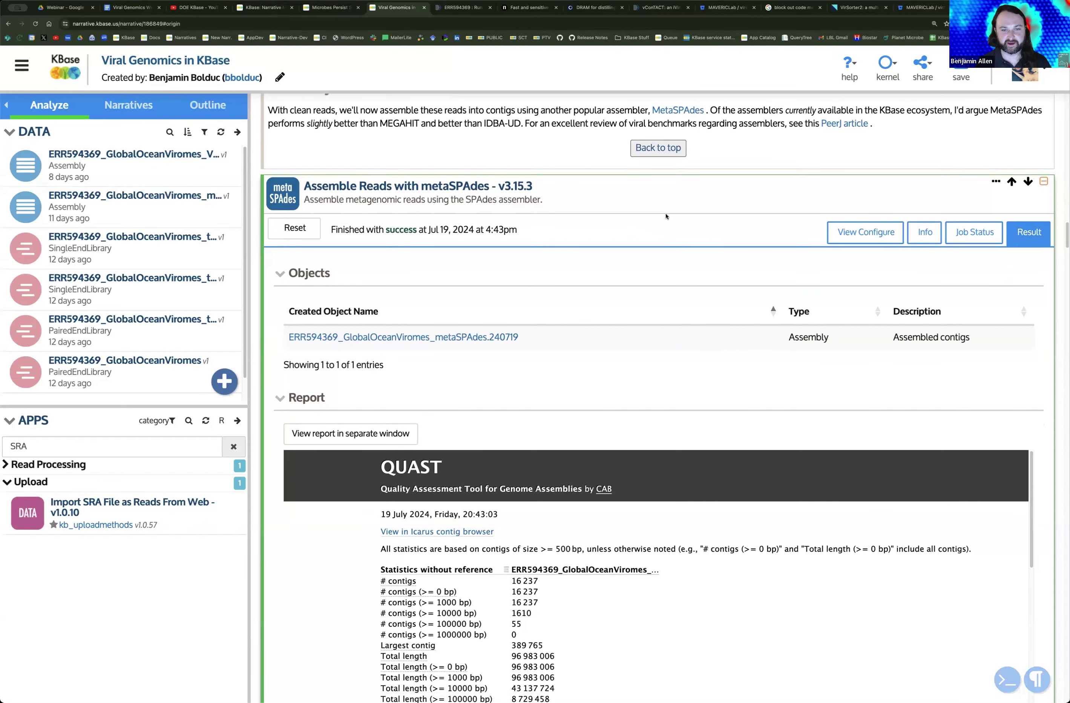
pyautogui.scroll(-5, 687, 212)
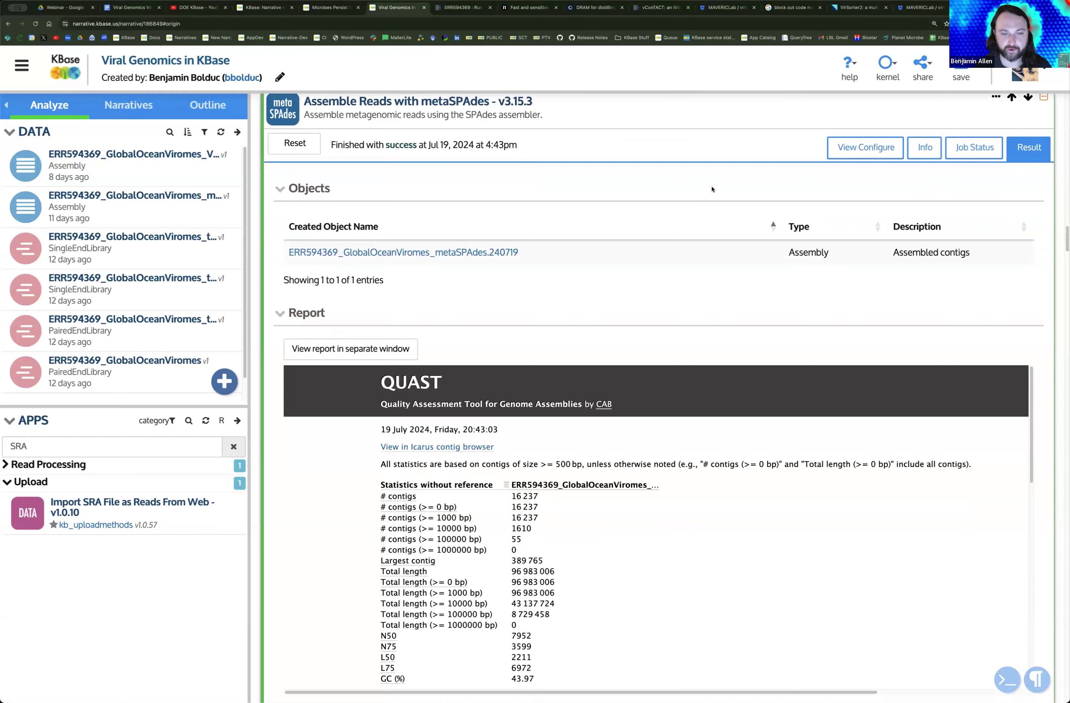
pyautogui.scroll(8, 711, 189)
pyautogui.scroll(-6, 823, 183)
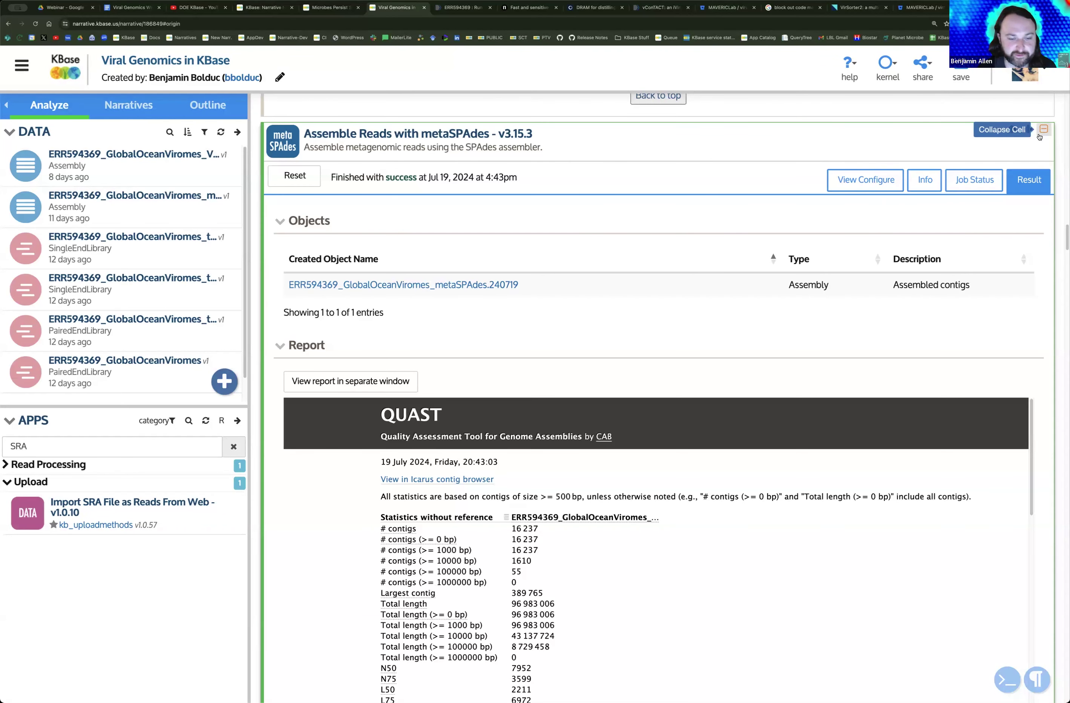
pyautogui.scroll(-1, 720, 168)
pyautogui.scroll(-5, 719, 168)
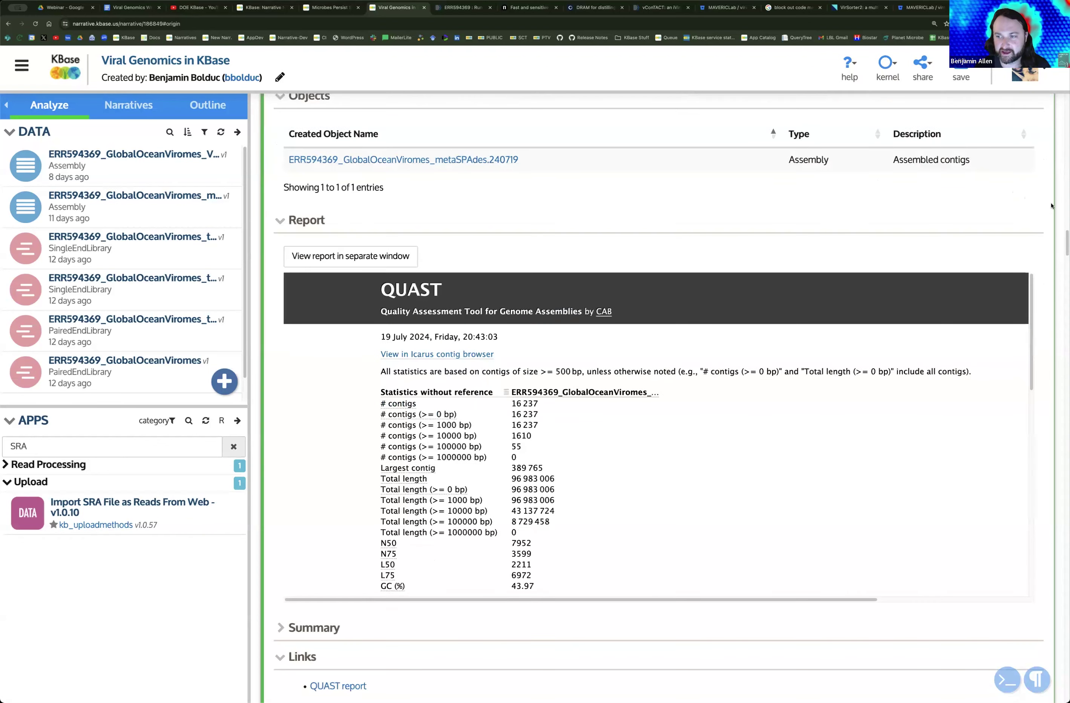
pyautogui.scroll(3, 1051, 203)
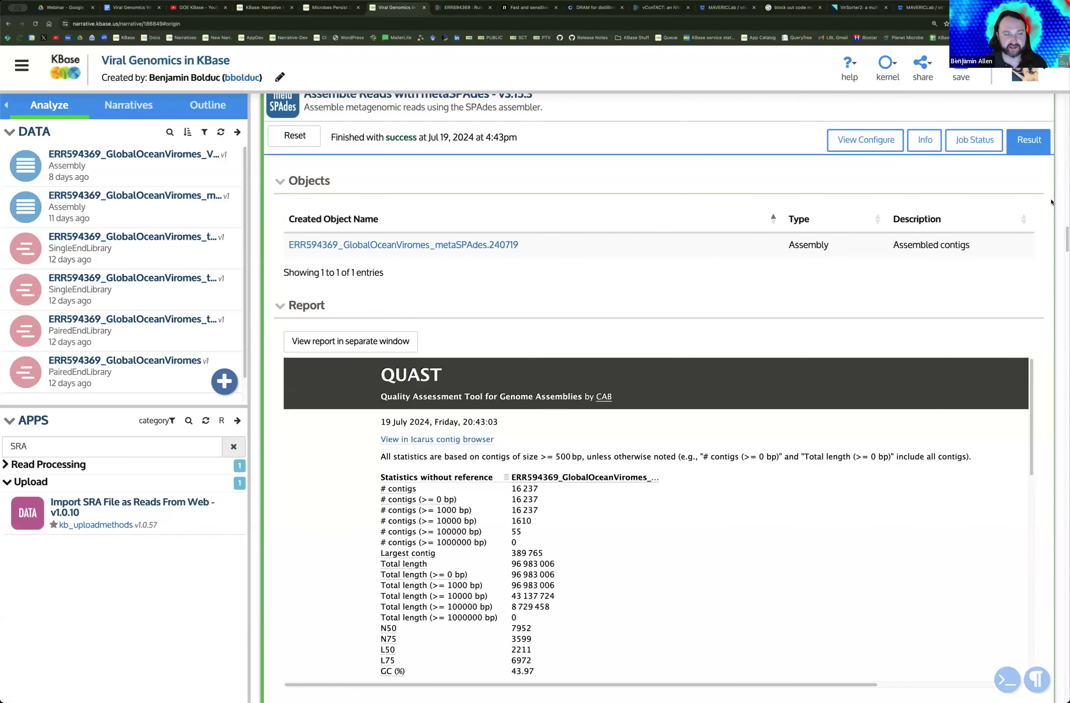
pyautogui.scroll(-2, 1050, 202)
pyautogui.scroll(-1, 1050, 202)
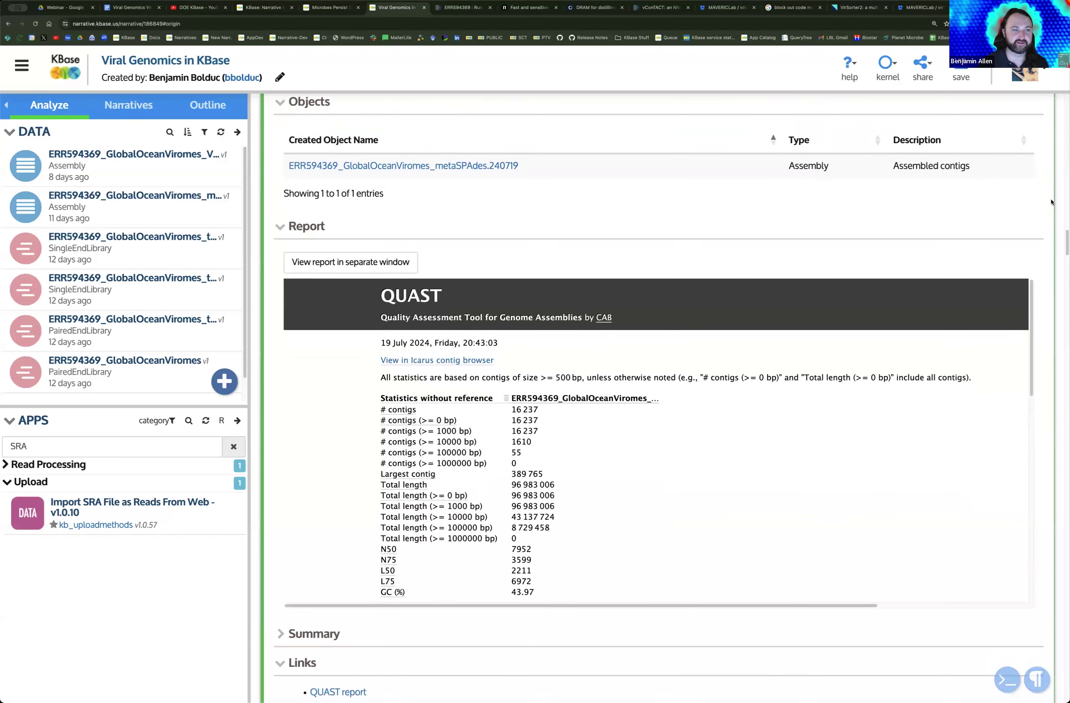
pyautogui.scroll(-10, 1051, 202)
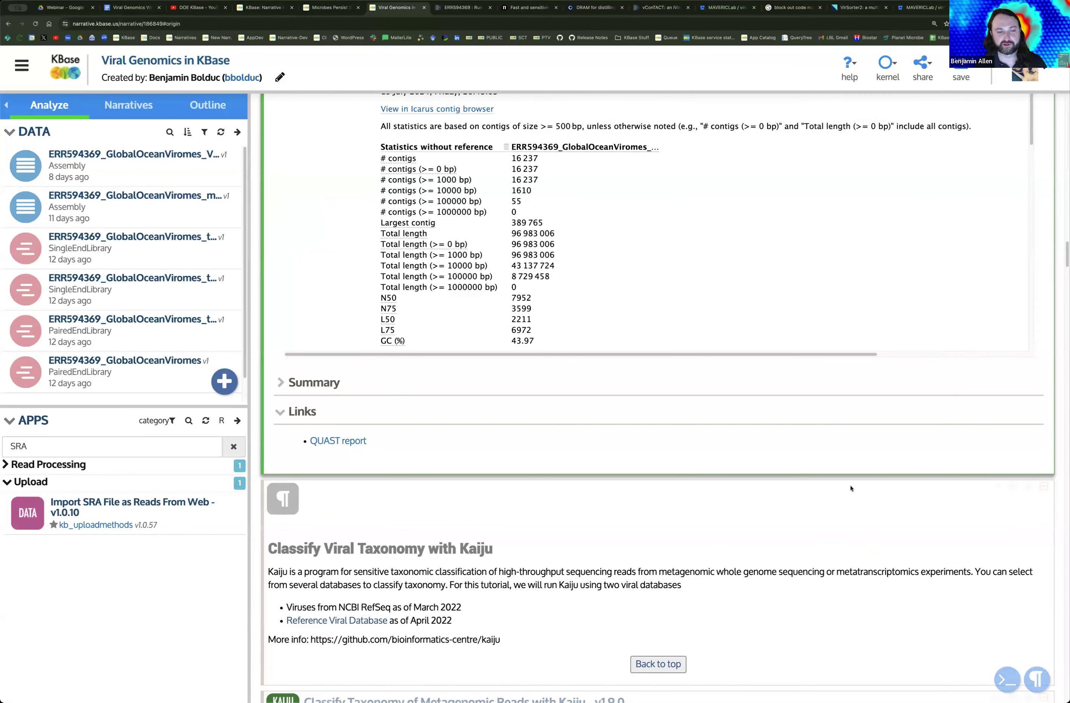
pyautogui.scroll(3, 850, 488)
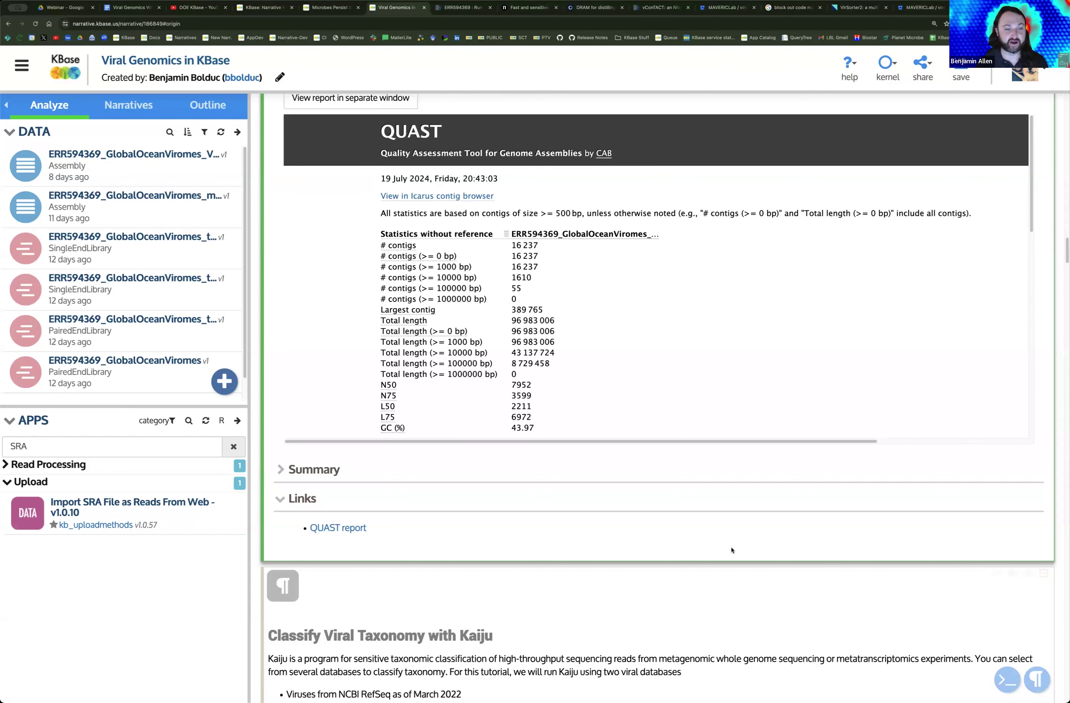
# Step: Read the Classify Viral Taxonomy with Kaiju section and select the first Kaiju classification cell below it
pyautogui.scroll(-9, 731, 550)
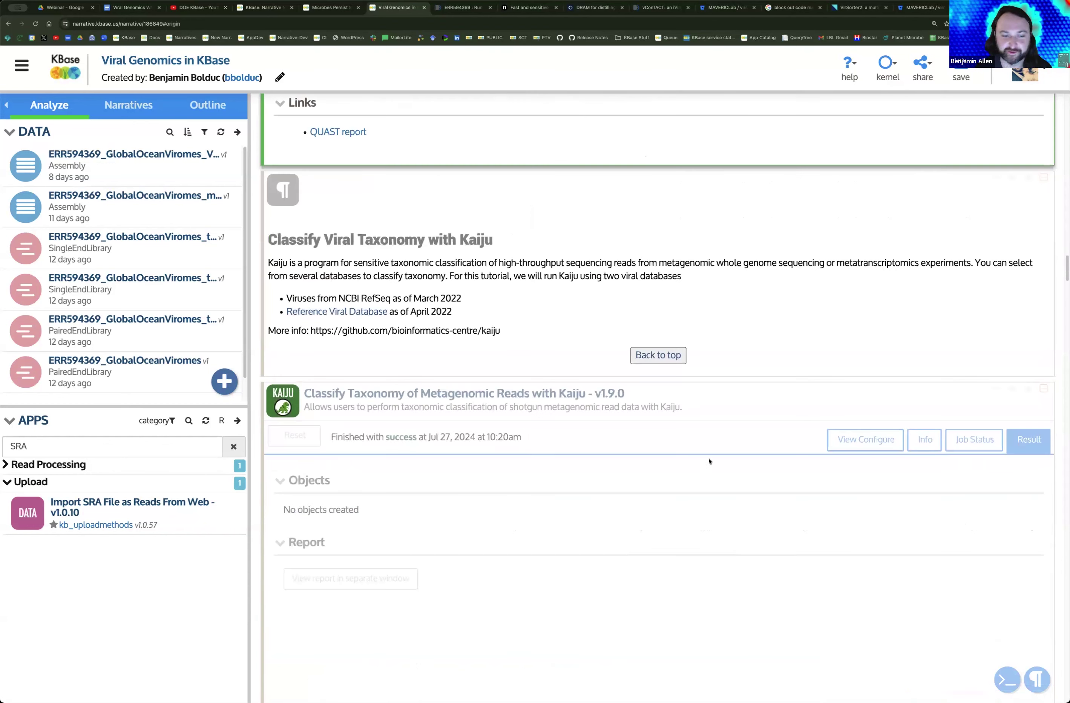
pyautogui.click(701, 336)
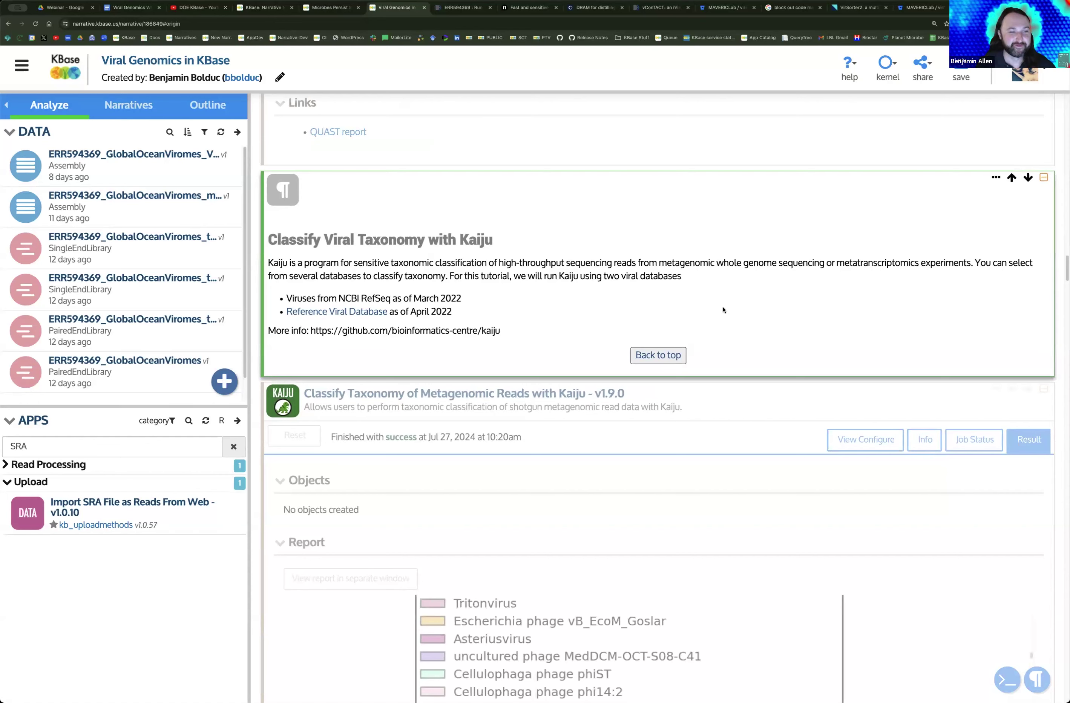
pyautogui.scroll(-1, 723, 311)
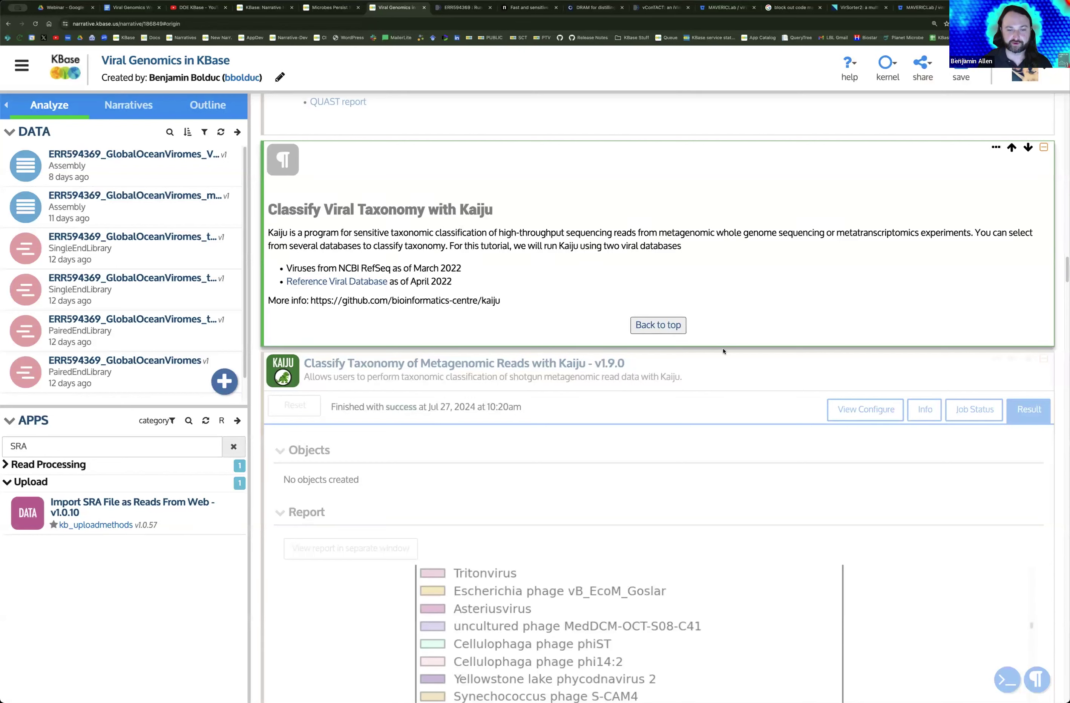
pyautogui.click(739, 379)
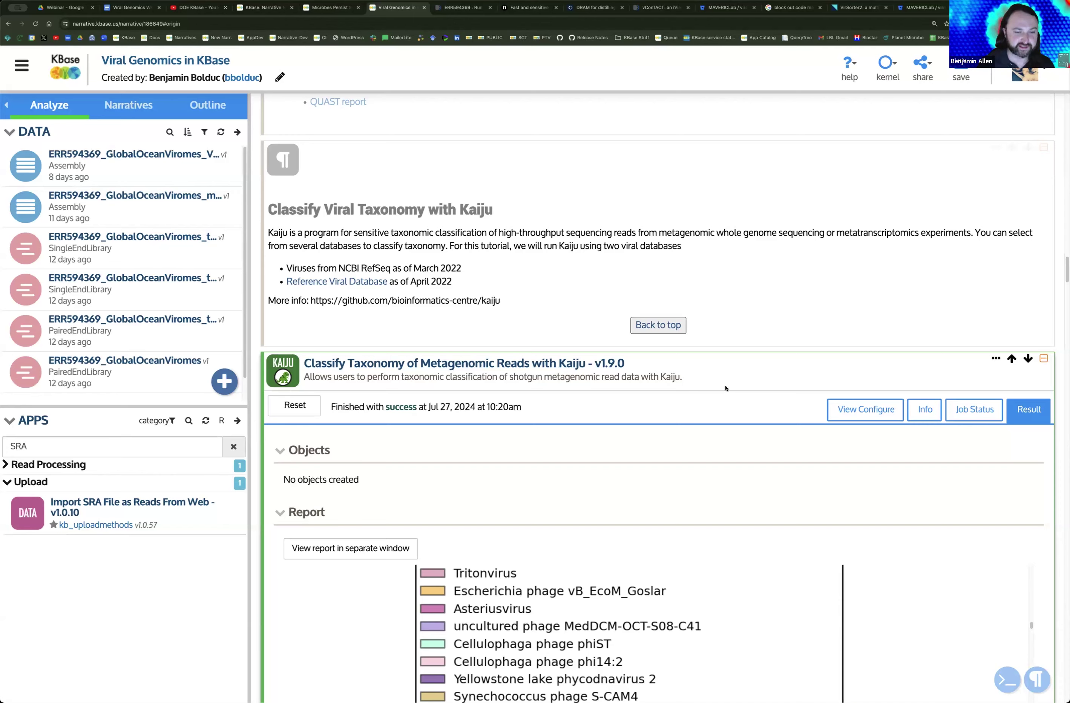
# Step: View the first Kaiju cell's configuration and check its input read library, taxonomic level, reference database and filter settings
pyautogui.scroll(-1, 727, 389)
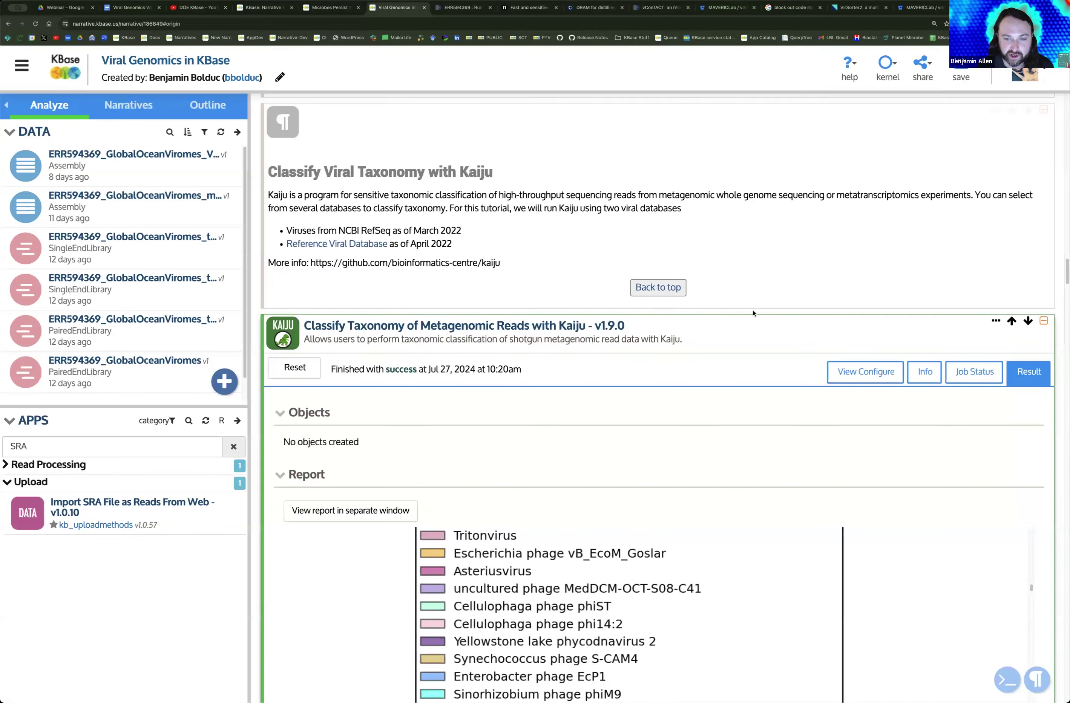
pyautogui.scroll(-1, 766, 336)
pyautogui.click(854, 355)
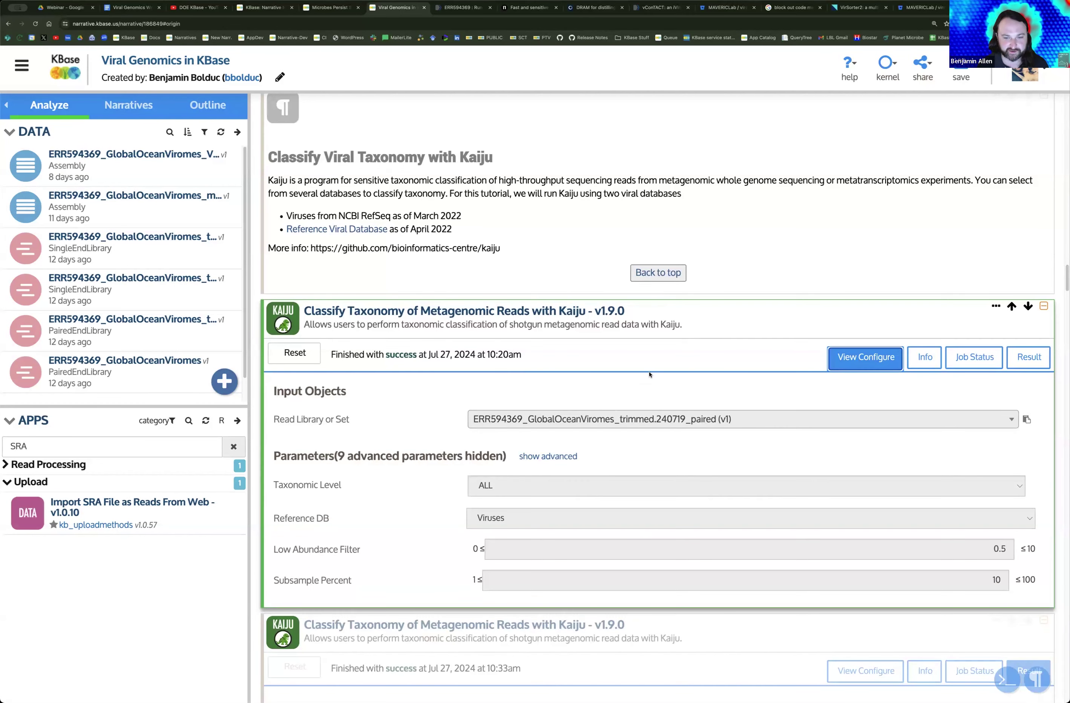
pyautogui.scroll(-2, 649, 375)
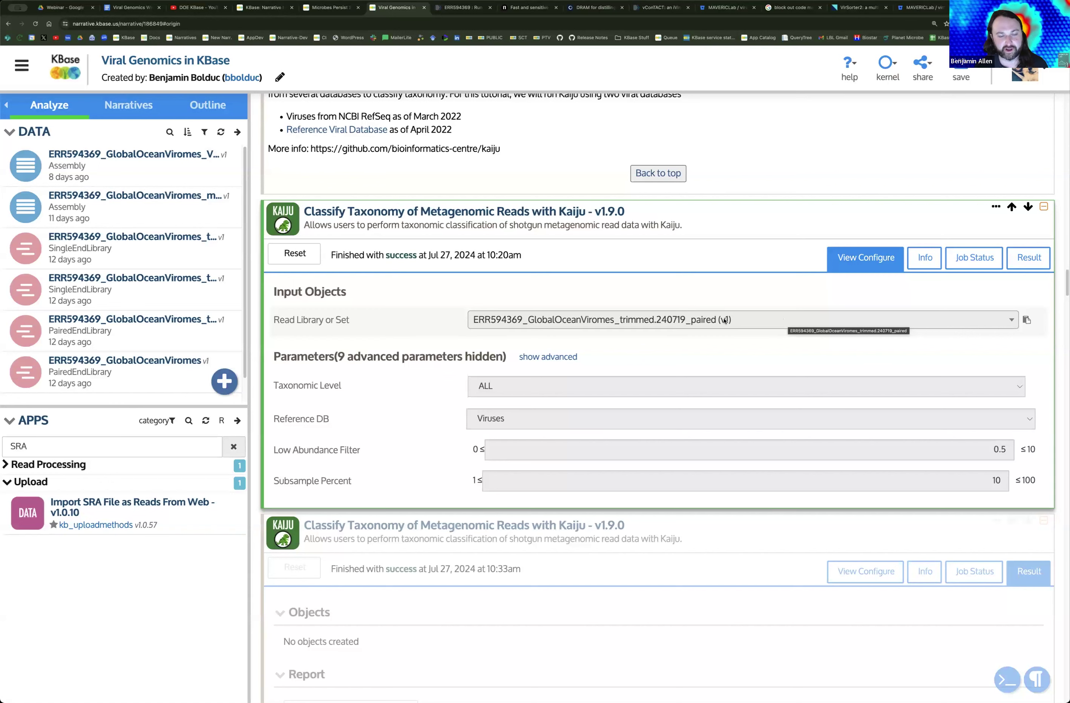
pyautogui.click(969, 421)
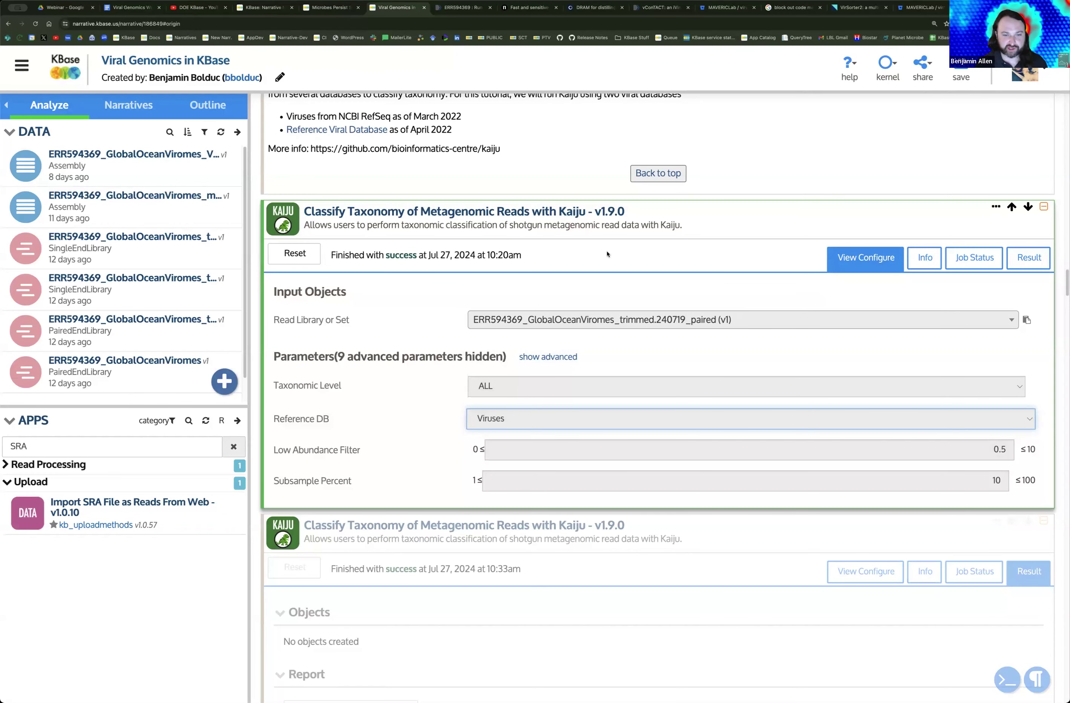
pyautogui.scroll(-1, 868, 211)
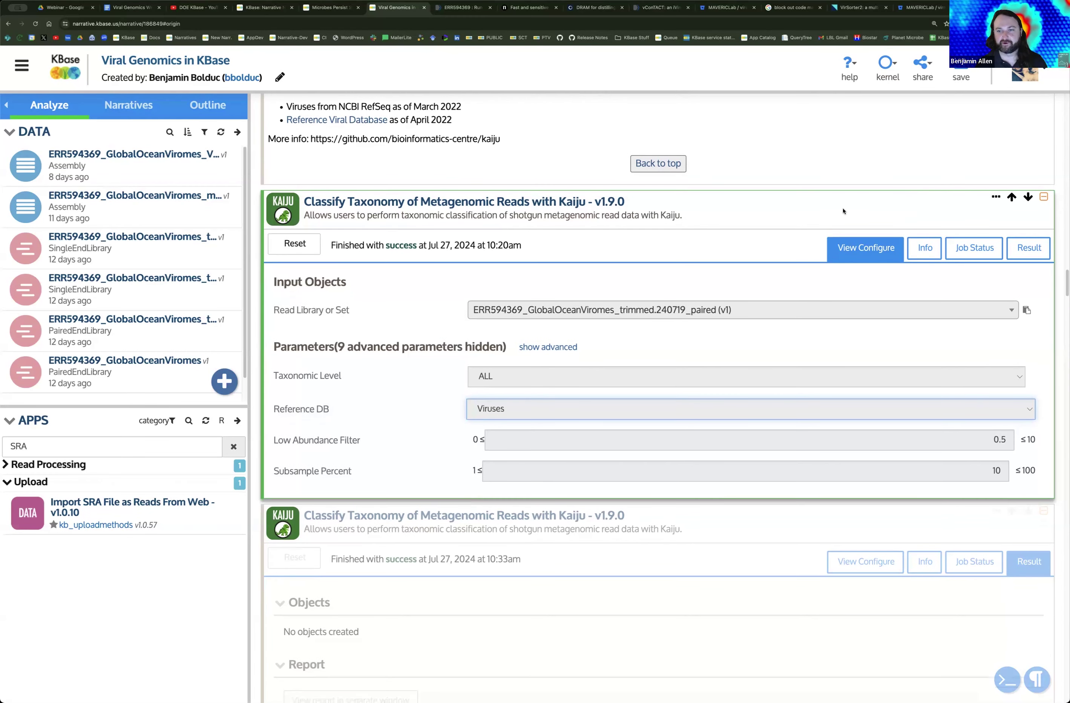
# Step: Show the first Kaiju cell's result and look over its report with the stacked bar plots
pyautogui.click(1037, 244)
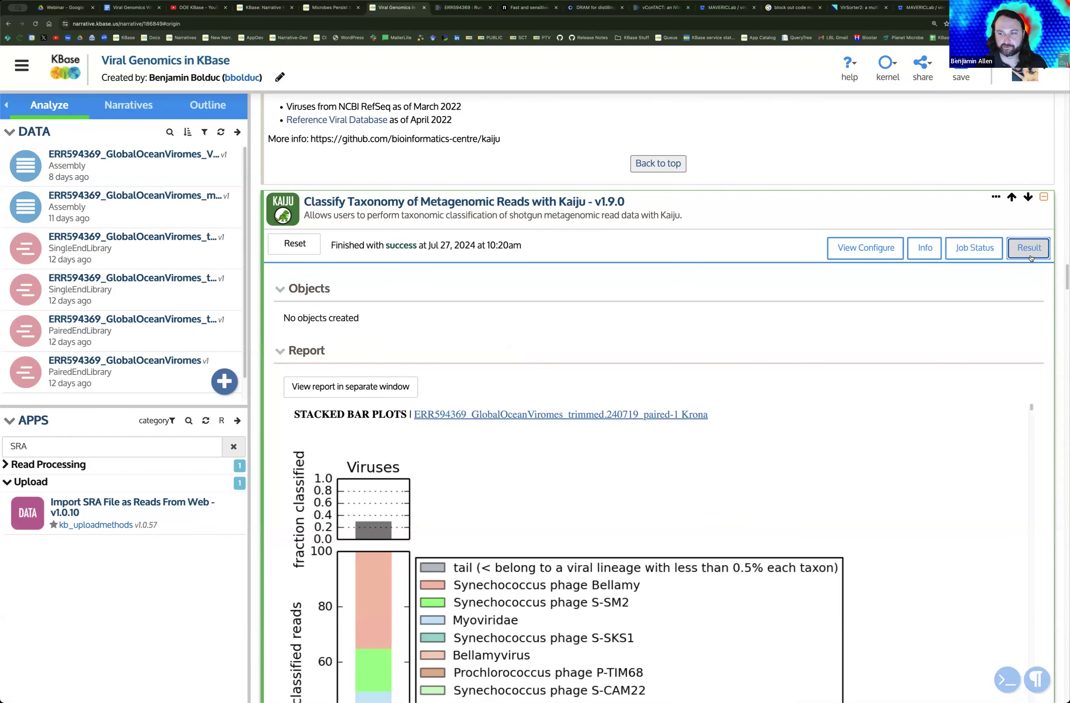
pyautogui.scroll(-1, 1028, 257)
pyautogui.scroll(-3, 905, 219)
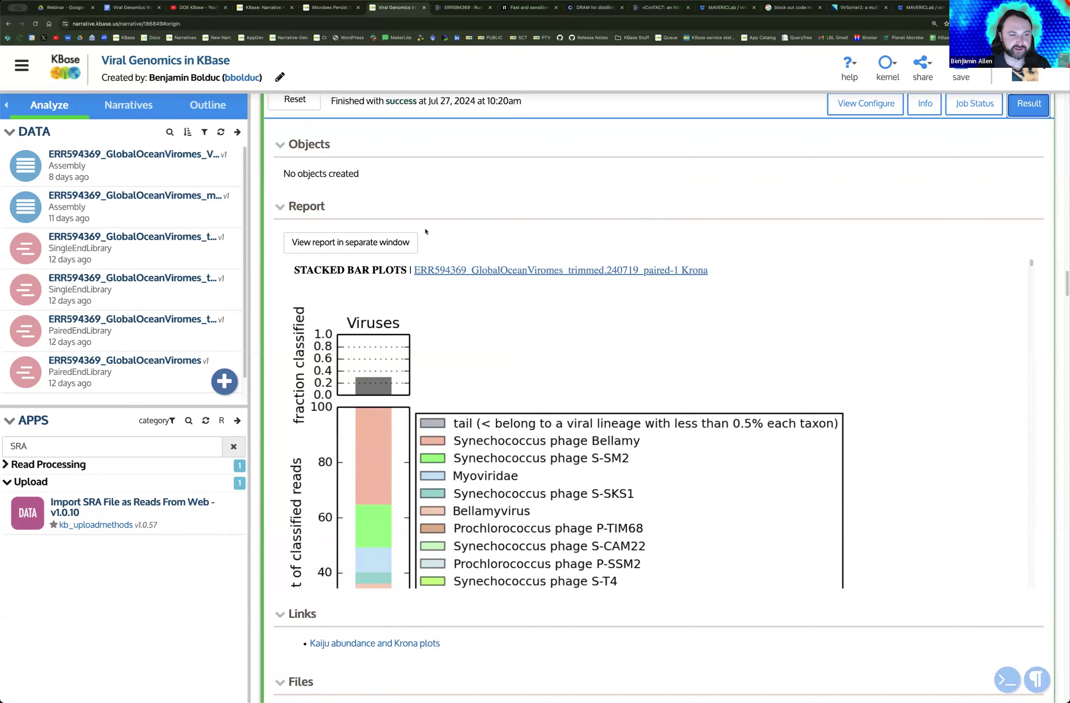
# Step: Open the Kaiju report in a separate window, look through the taxon legend, and bring up the ERR594369_GlobalOceanViromes_trimmed.240719_paired-1 Krona plot
pyautogui.click(393, 248)
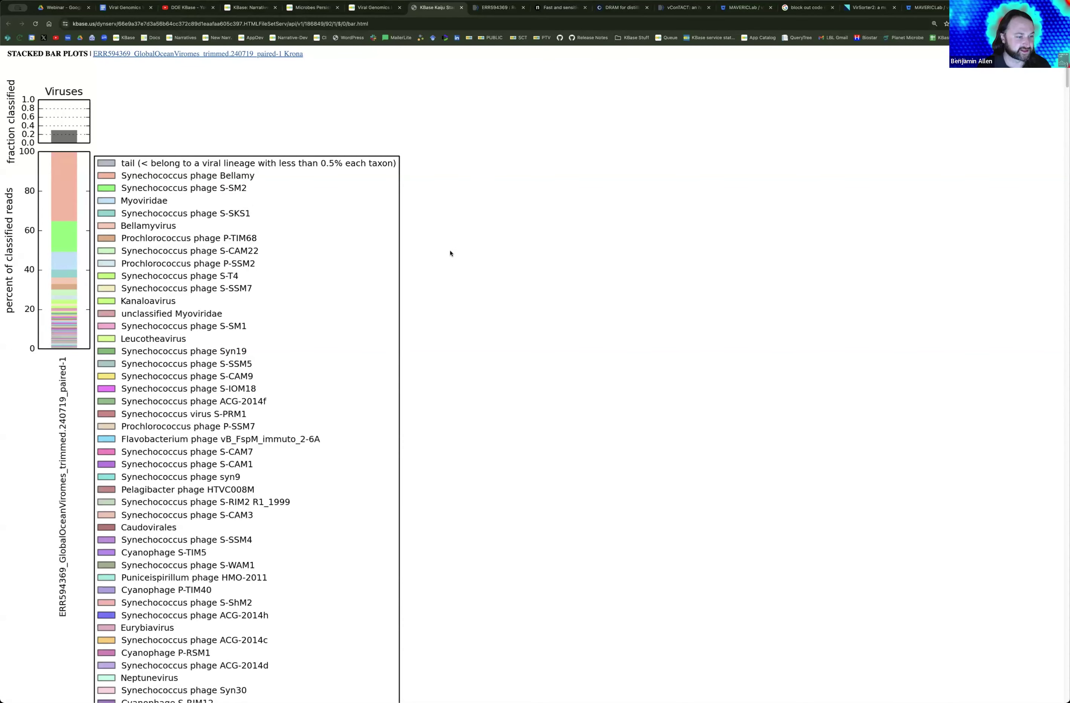
pyautogui.scroll(-5, 450, 253)
pyautogui.scroll(-10, 450, 253)
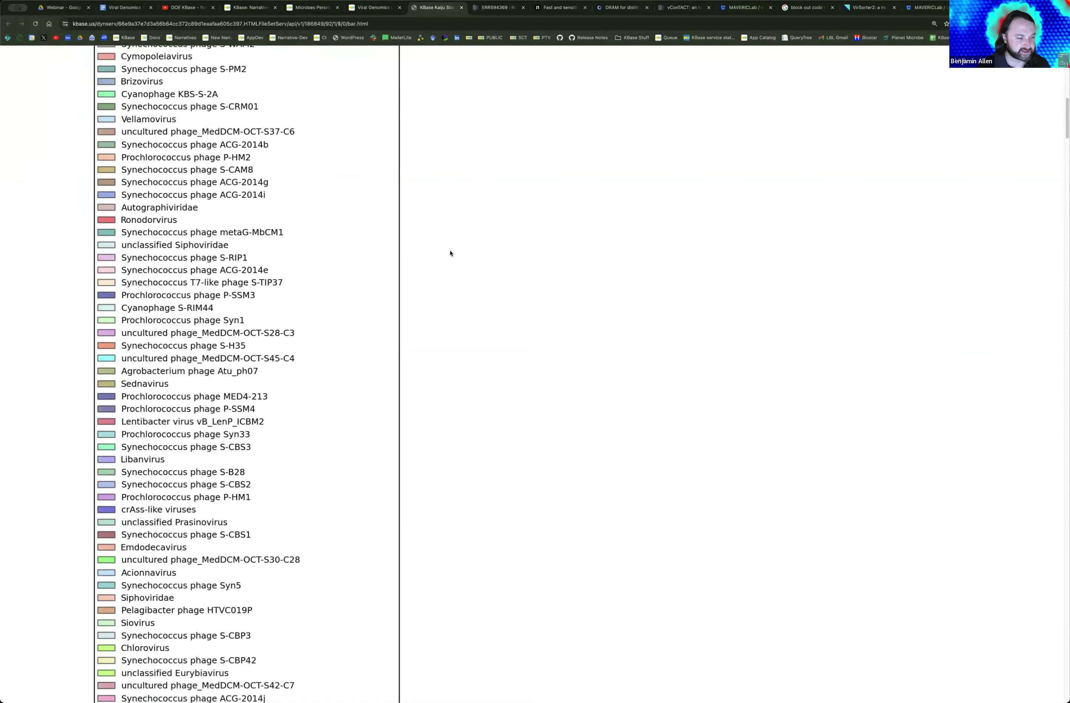
pyautogui.scroll(15, 451, 253)
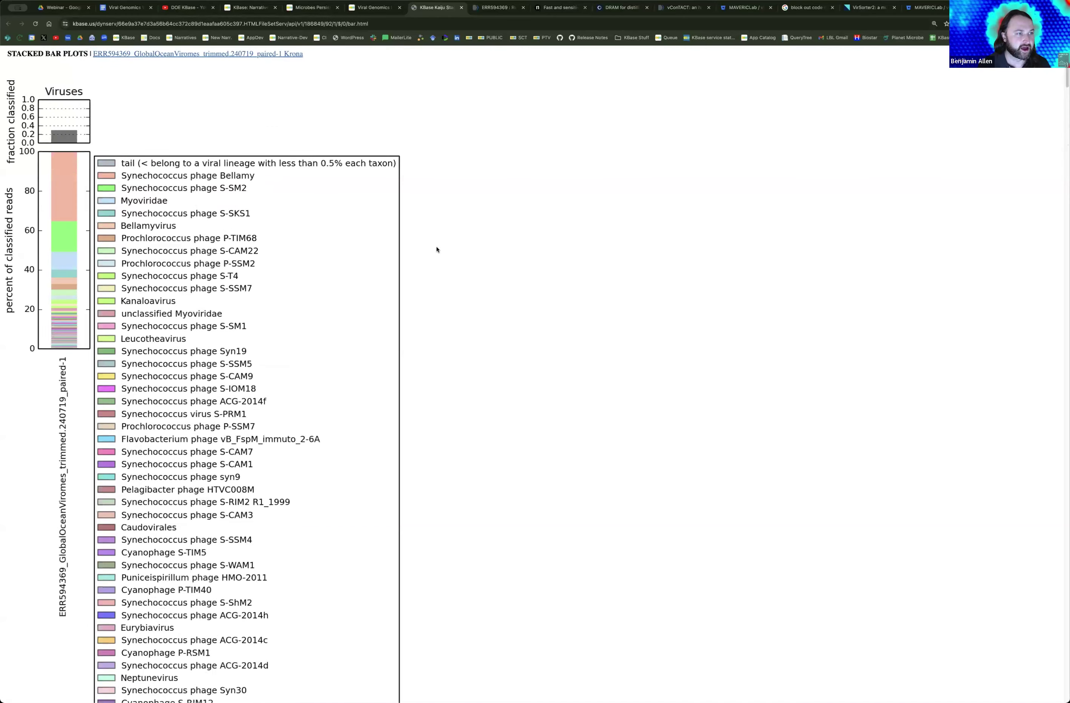
pyautogui.click(249, 55)
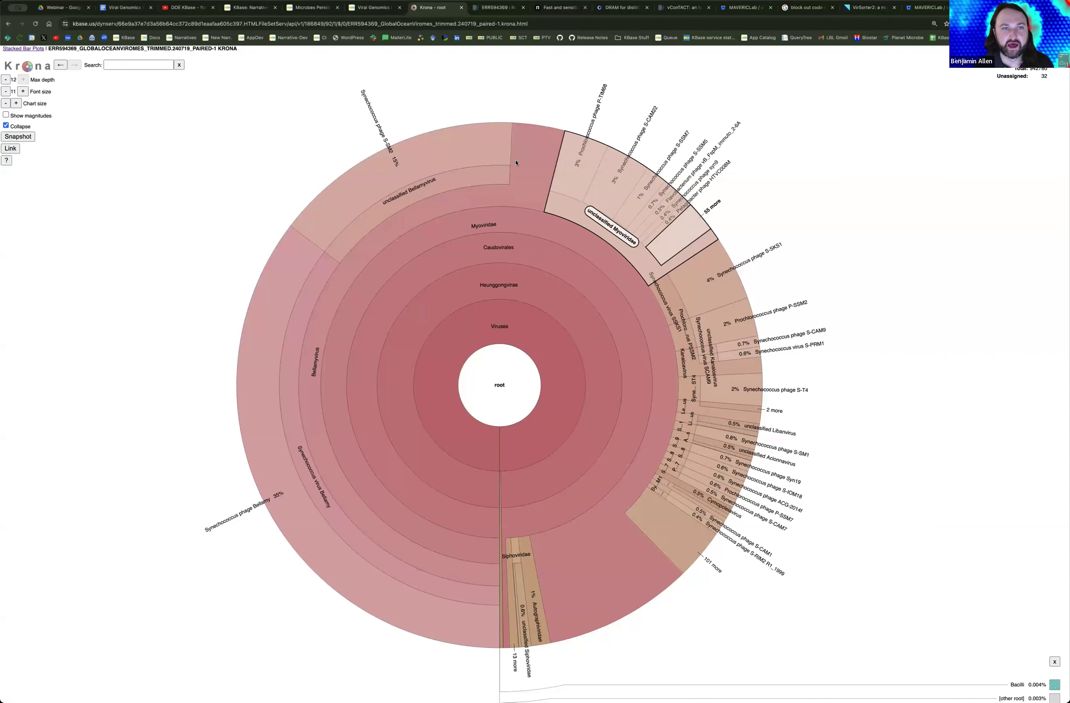
# Step: Return to the Viral Genomics narrative and select the second Kaiju classification cell, below the first one's result files
pyautogui.click(372, 7)
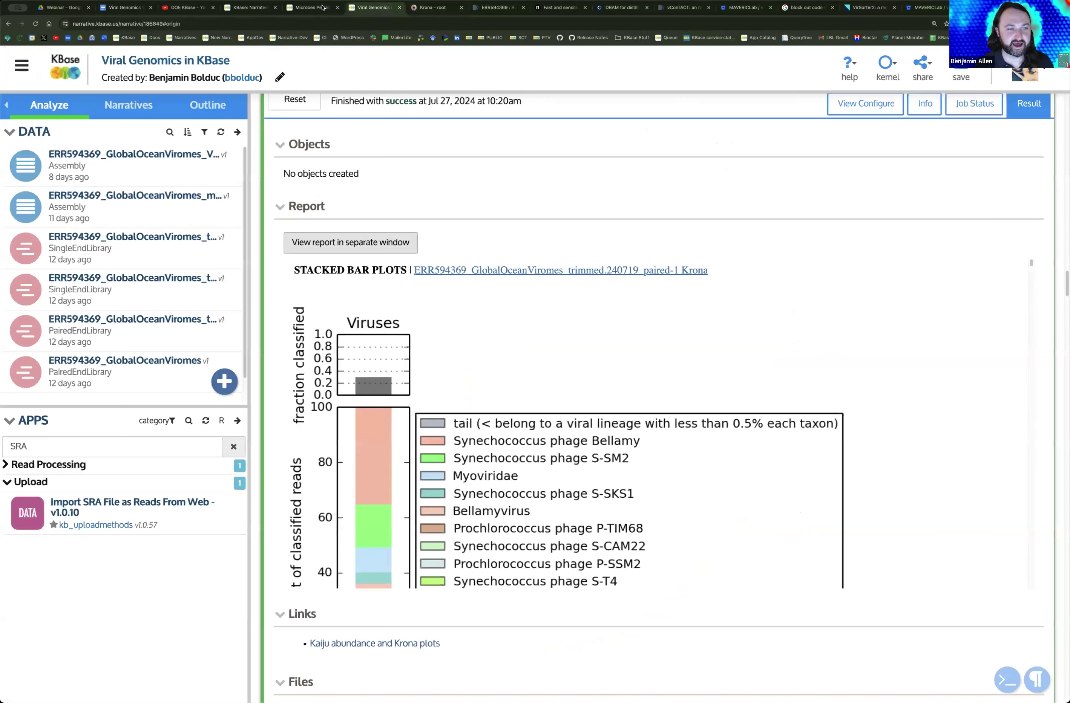
pyautogui.scroll(2, 424, 110)
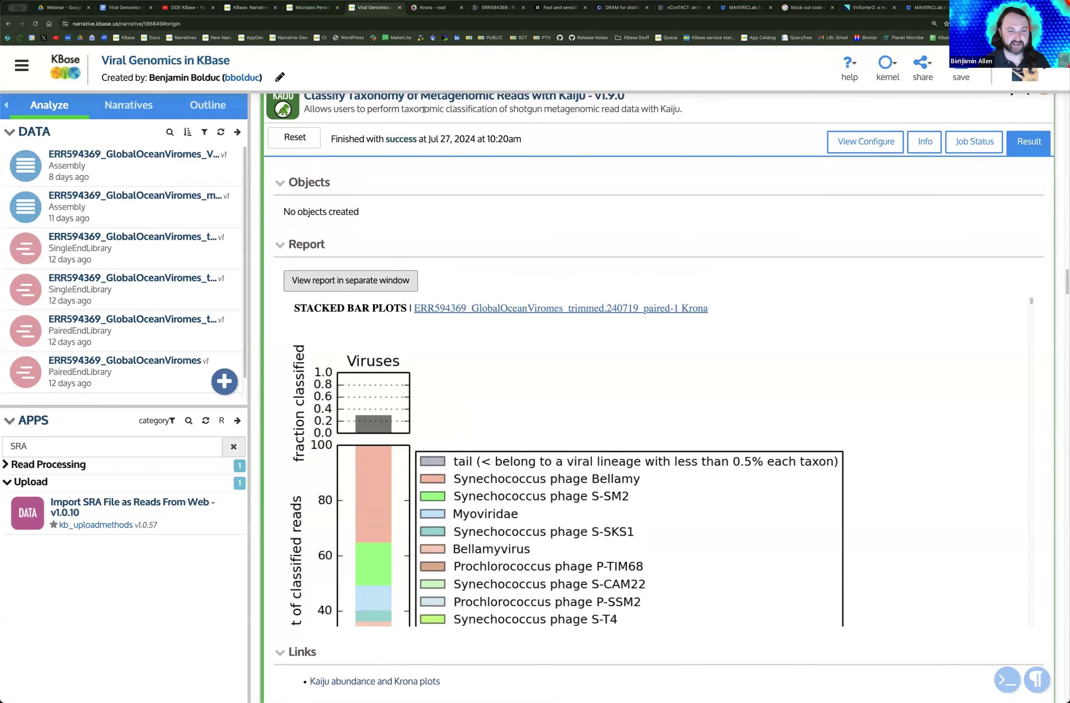
pyautogui.scroll(-7, 424, 110)
pyautogui.scroll(-5, 263, 274)
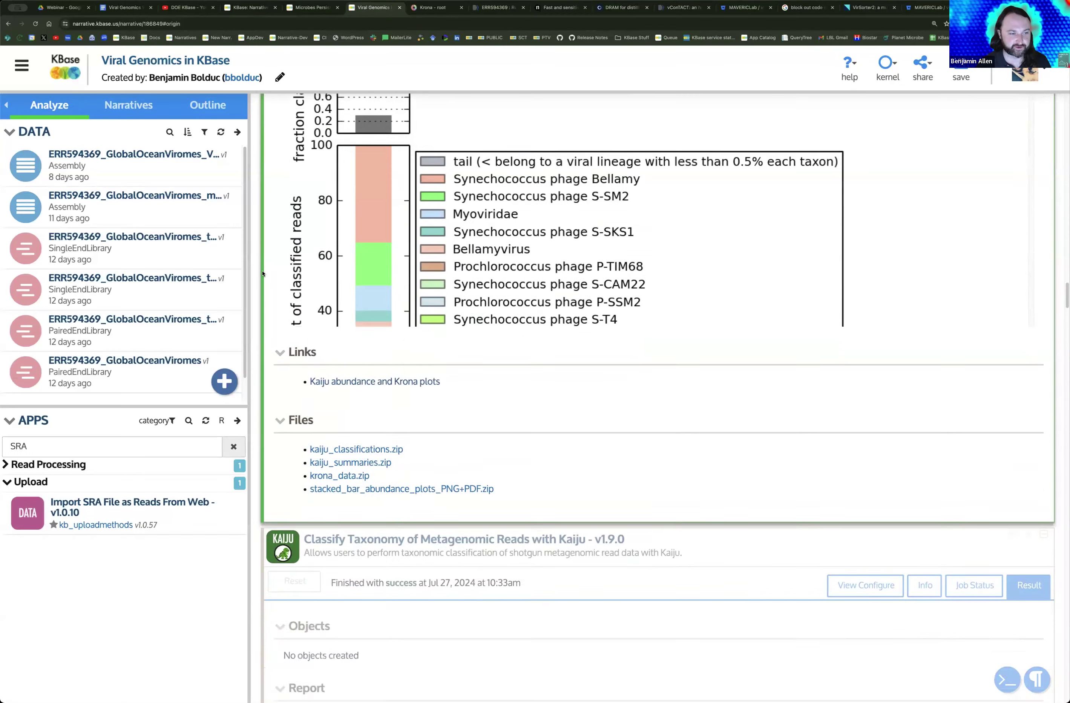
pyautogui.scroll(-3, 262, 273)
pyautogui.click(389, 375)
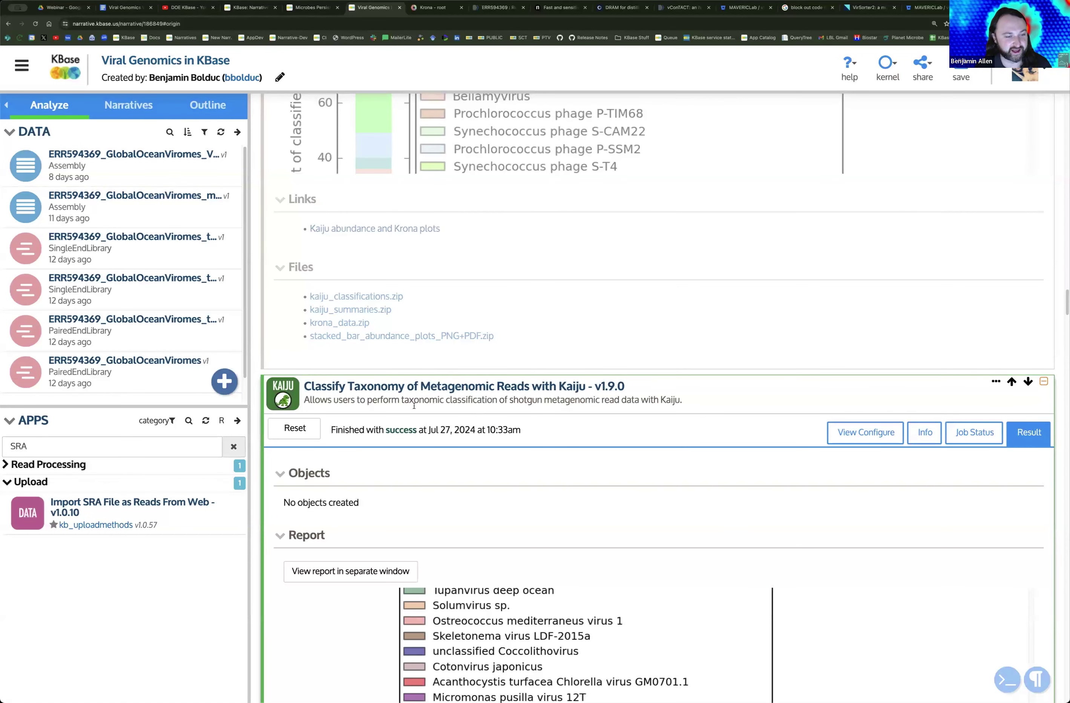
# Step: Look through the taxon legend in the second Kaiju cell's report, then open that report separately and bring up its Krona plot
pyautogui.scroll(-5, 414, 405)
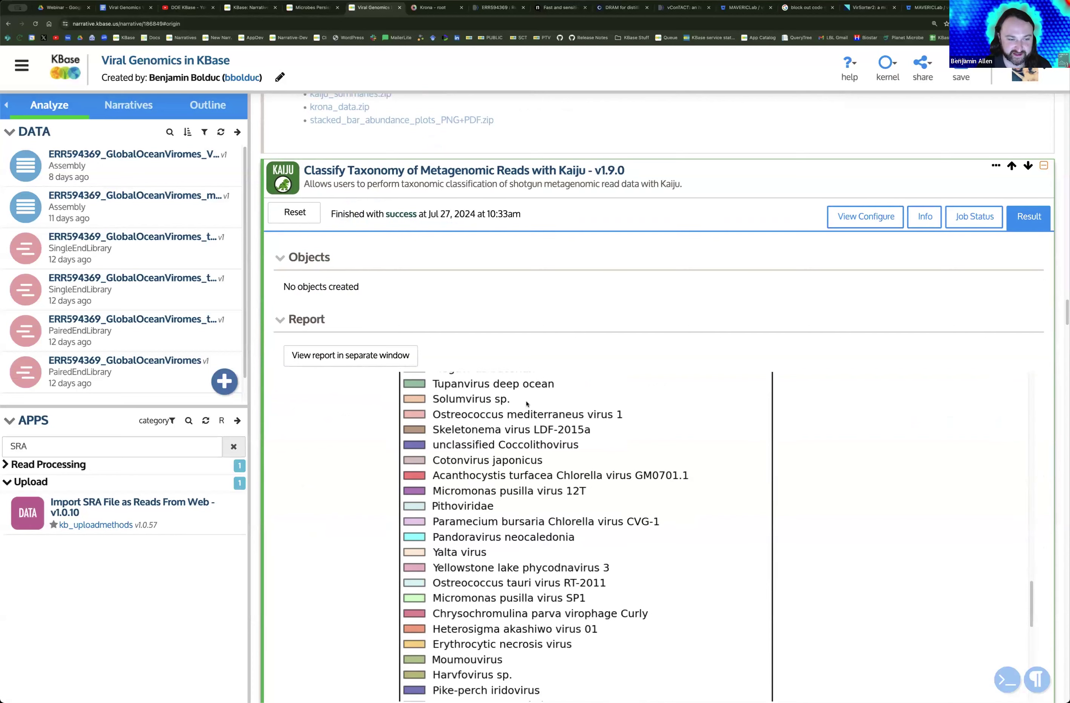
pyautogui.scroll(2, 527, 404)
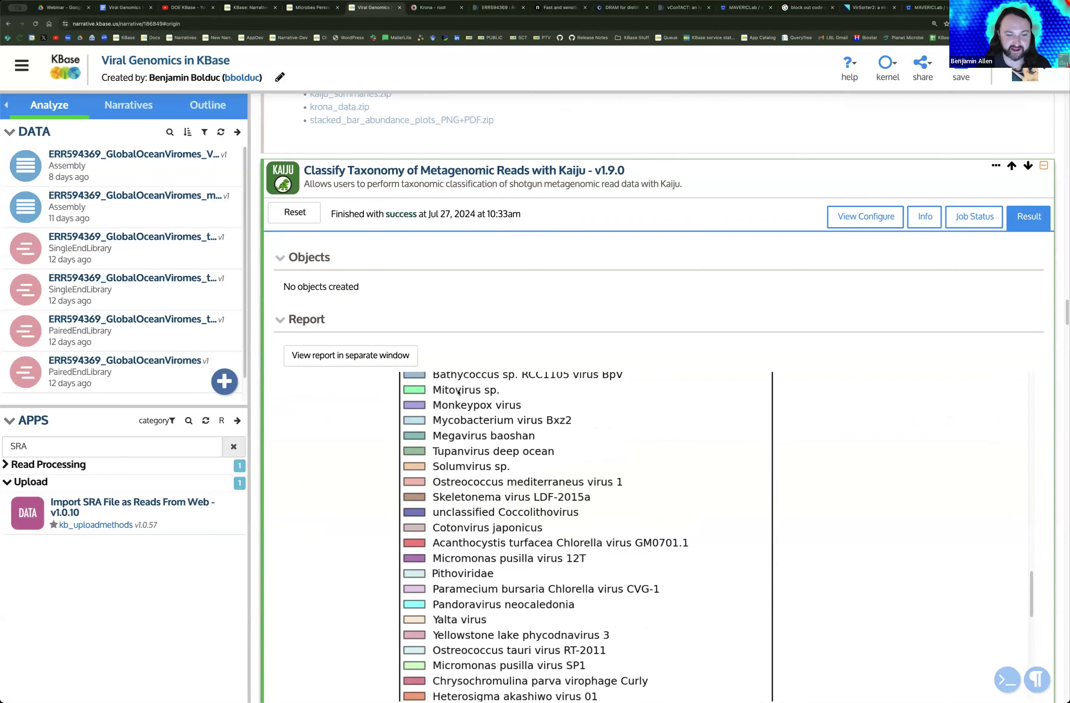
pyautogui.click(364, 363)
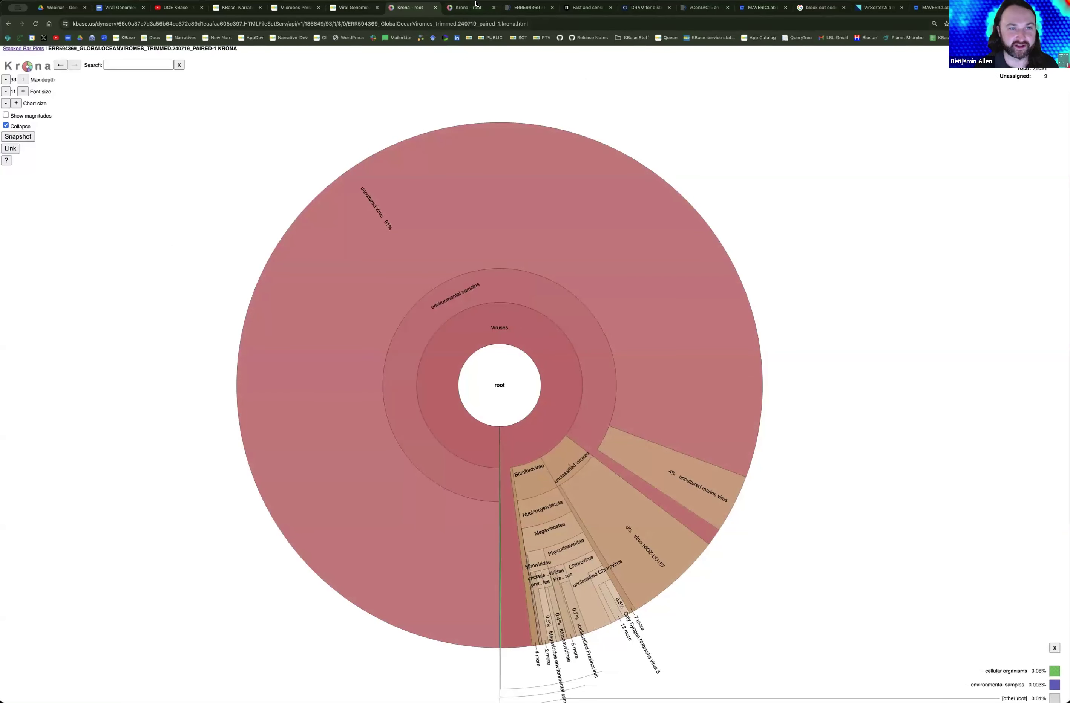
# Step: Compare the root-level Krona plots of the two Kaiju runs by switching back and forth between them
pyautogui.click(455, 12)
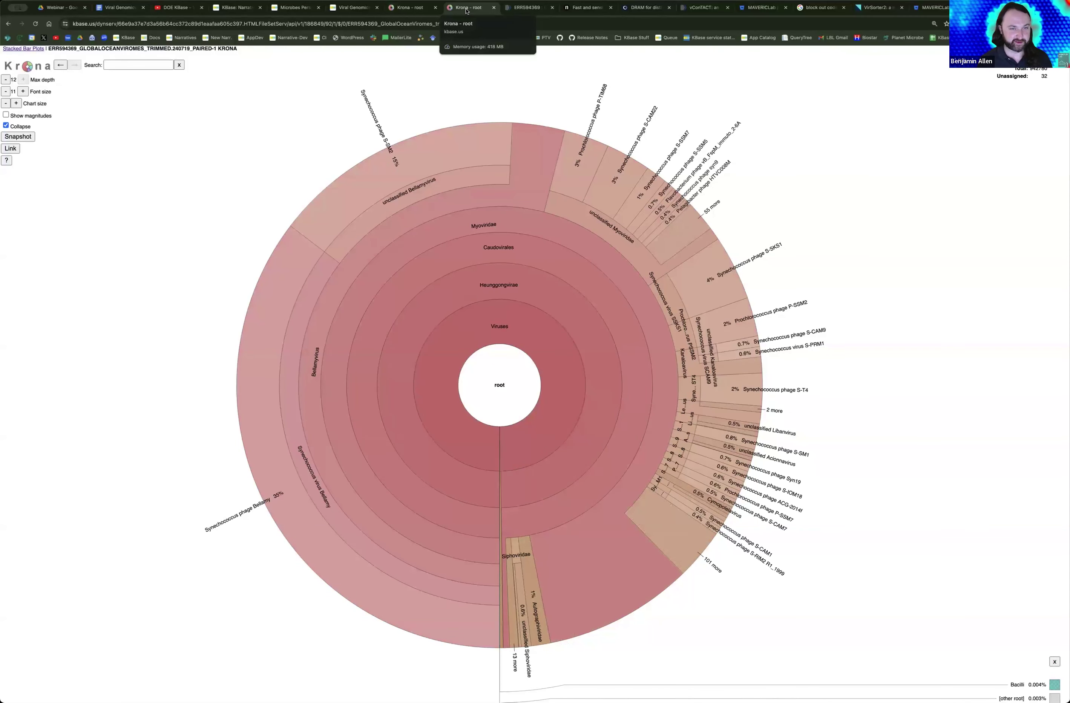
pyautogui.click(416, 13)
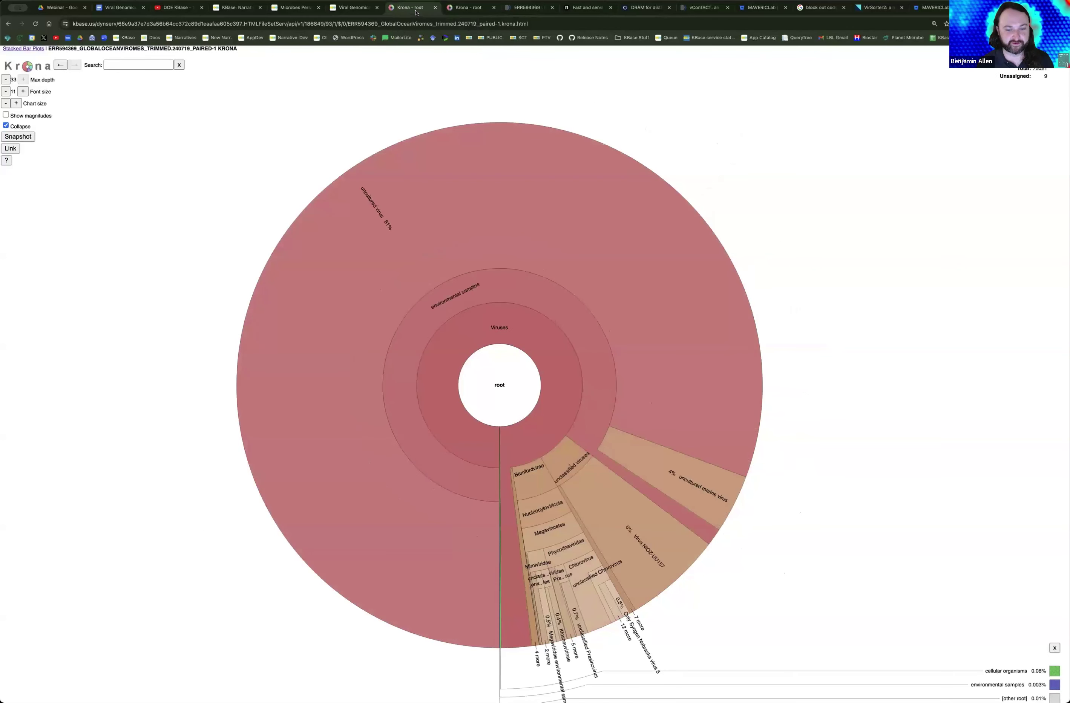
pyautogui.click(480, 9)
pyautogui.click(414, 9)
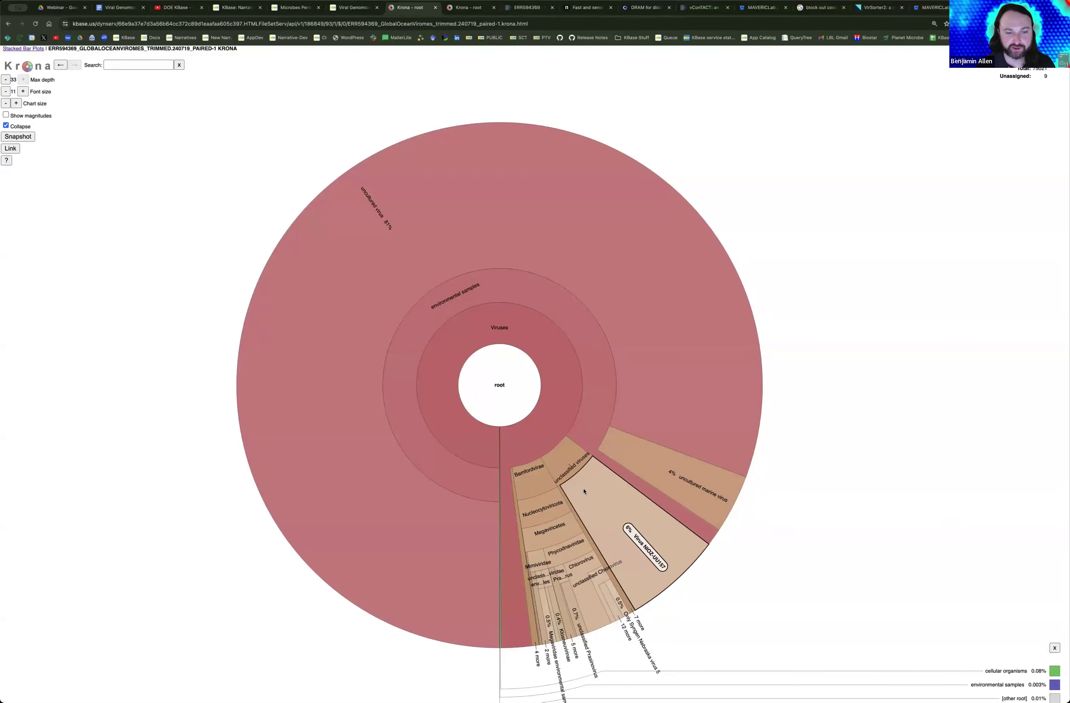
# Step: Zoom the second Kaiju run's Krona plot into Megaviricetes and the first run's plot into unclassified Myoviridae
pyautogui.click(584, 492)
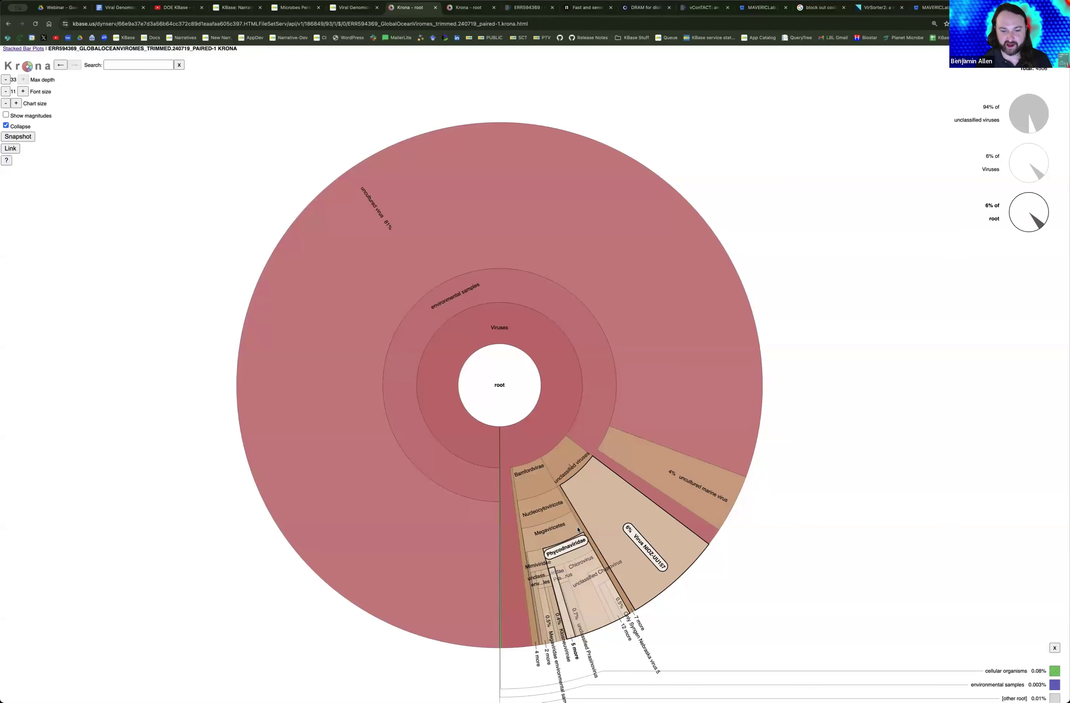
pyautogui.click(565, 531)
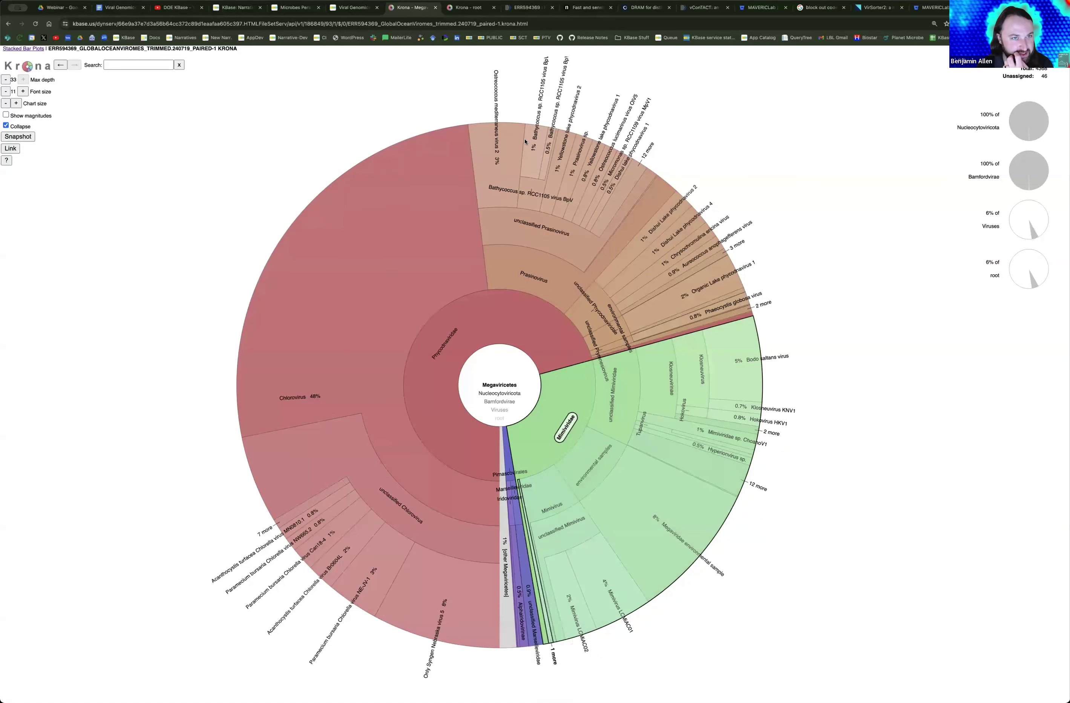
pyautogui.click(466, 6)
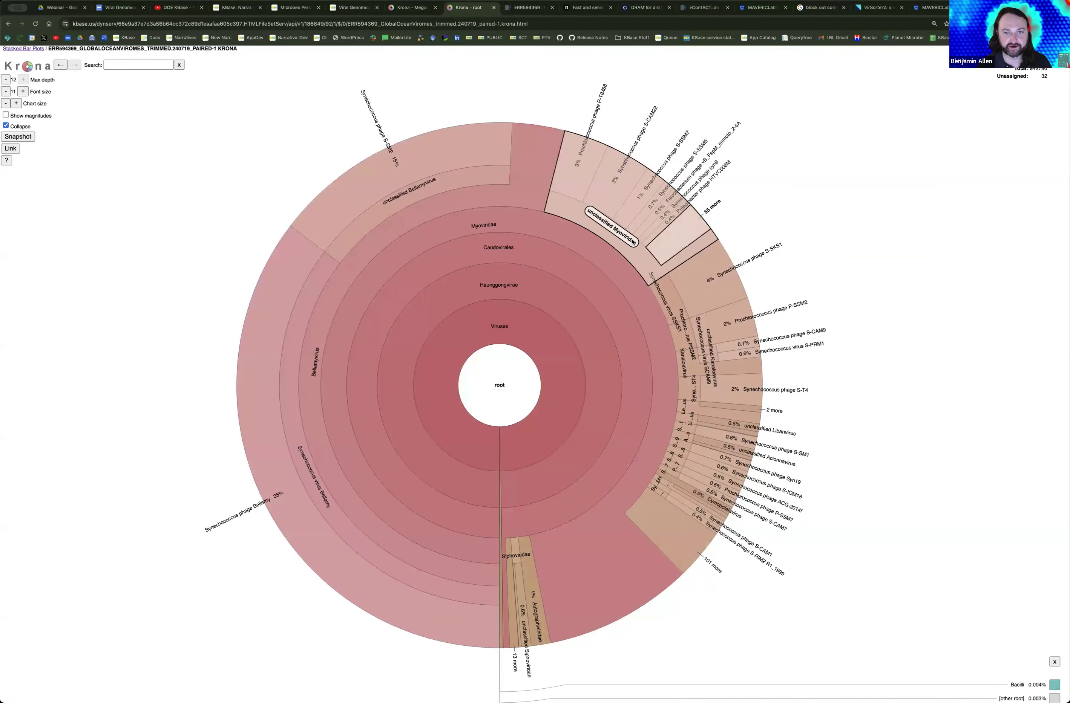
pyautogui.click(637, 259)
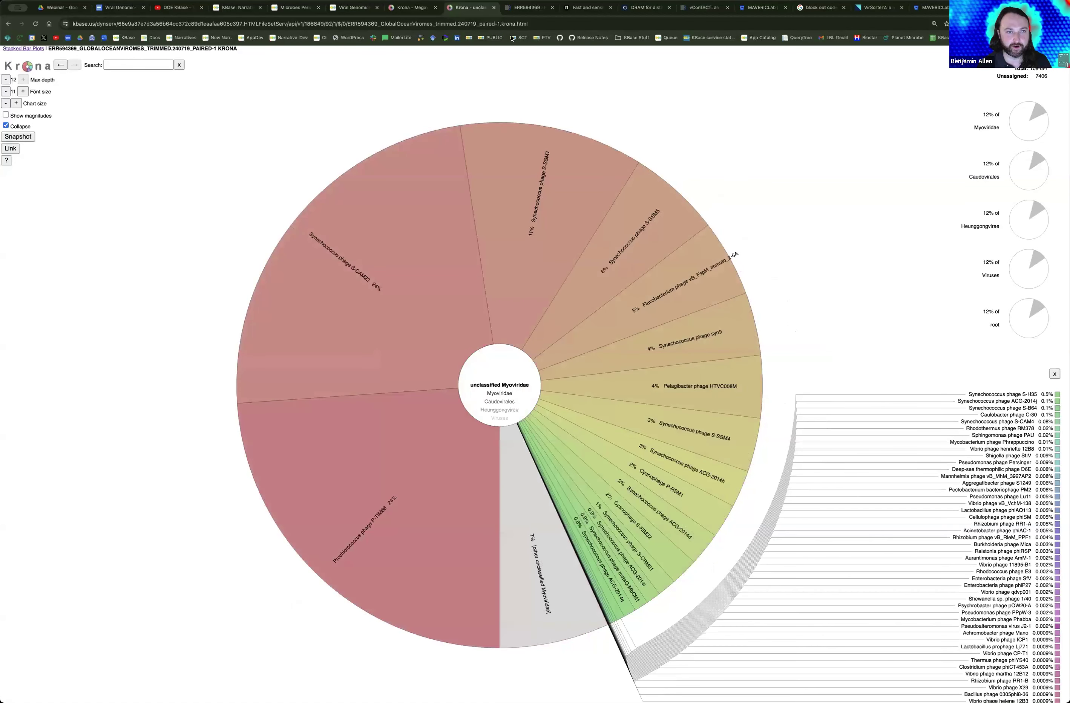
# Step: Go back to the narrative and examine the stacked bar plots at the start of the second Kaiju cell's report
pyautogui.click(424, 7)
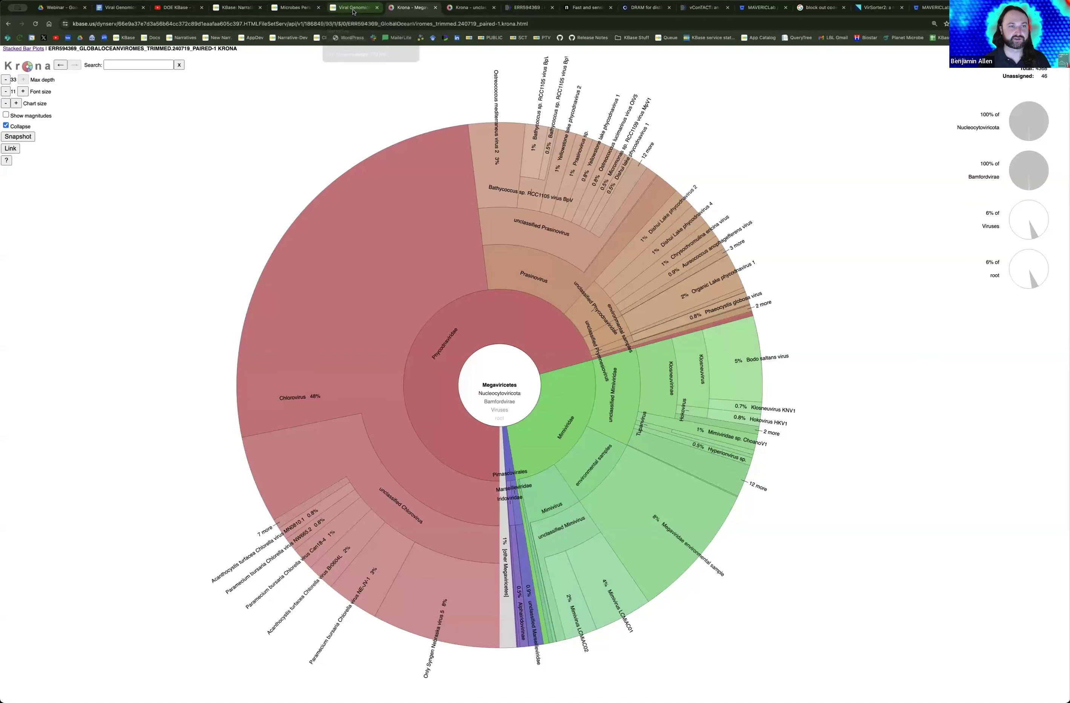
pyautogui.click(341, 8)
pyautogui.scroll(1, 772, 389)
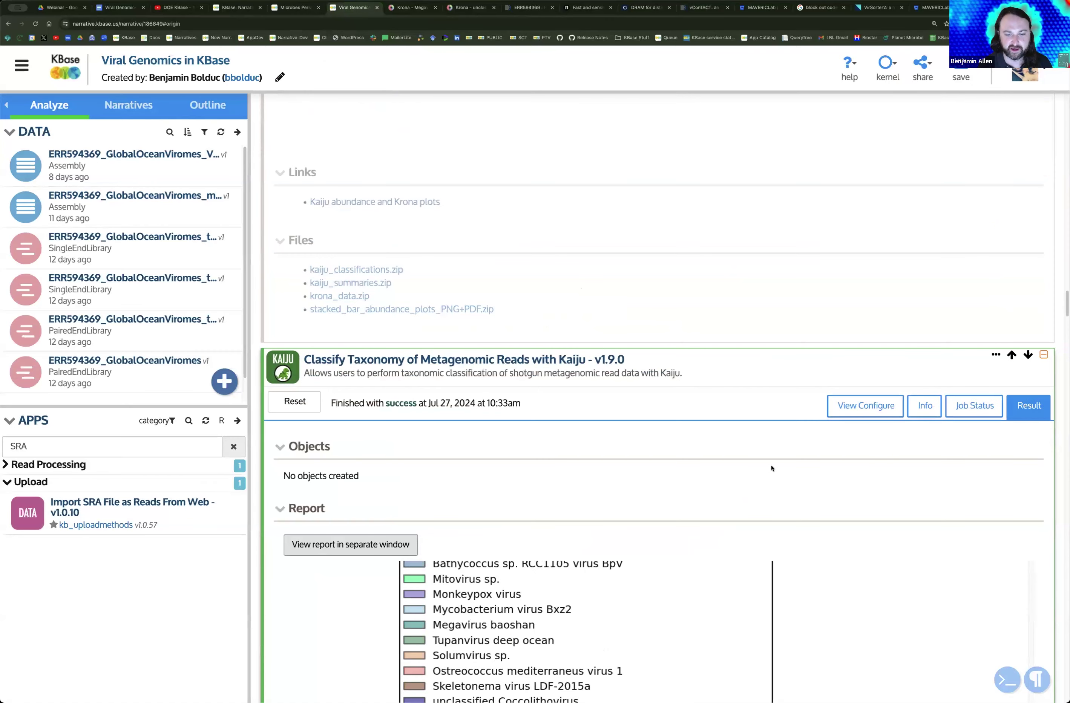
pyautogui.scroll(-5, 771, 457)
pyautogui.scroll(5, 805, 500)
pyautogui.scroll(10, 839, 500)
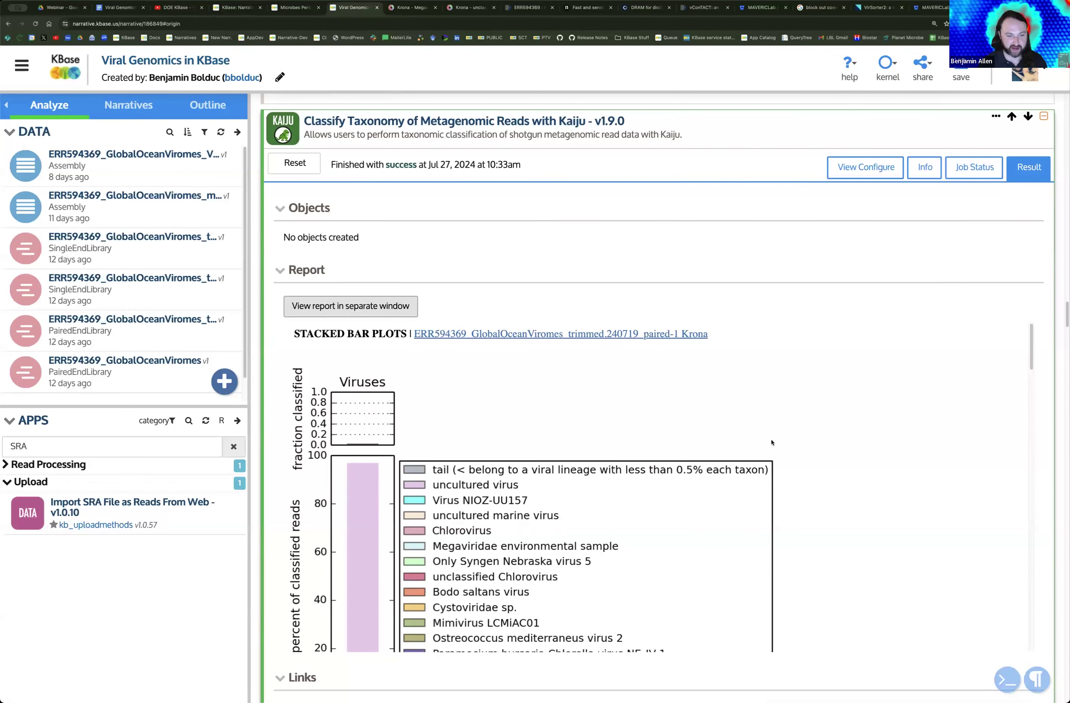
pyautogui.scroll(-1, 691, 290)
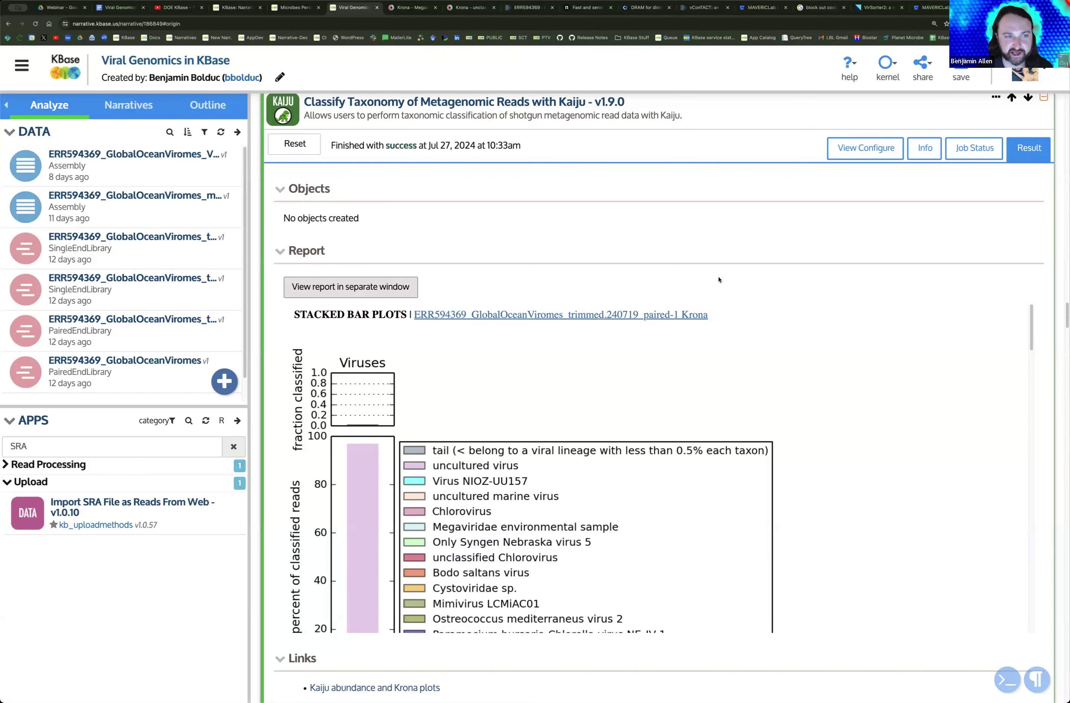
pyautogui.scroll(2, 719, 282)
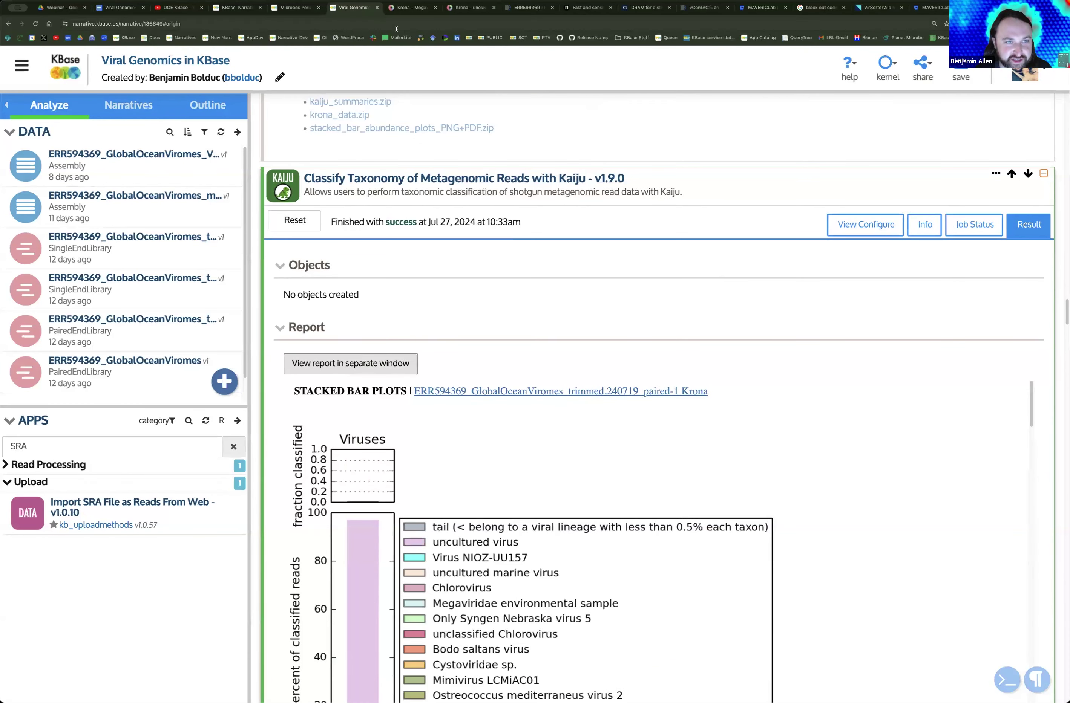
# Step: Compare the Megaviricetes and unclassified Myoviridae Krona views once more, ending back in the narrative
pyautogui.click(427, 9)
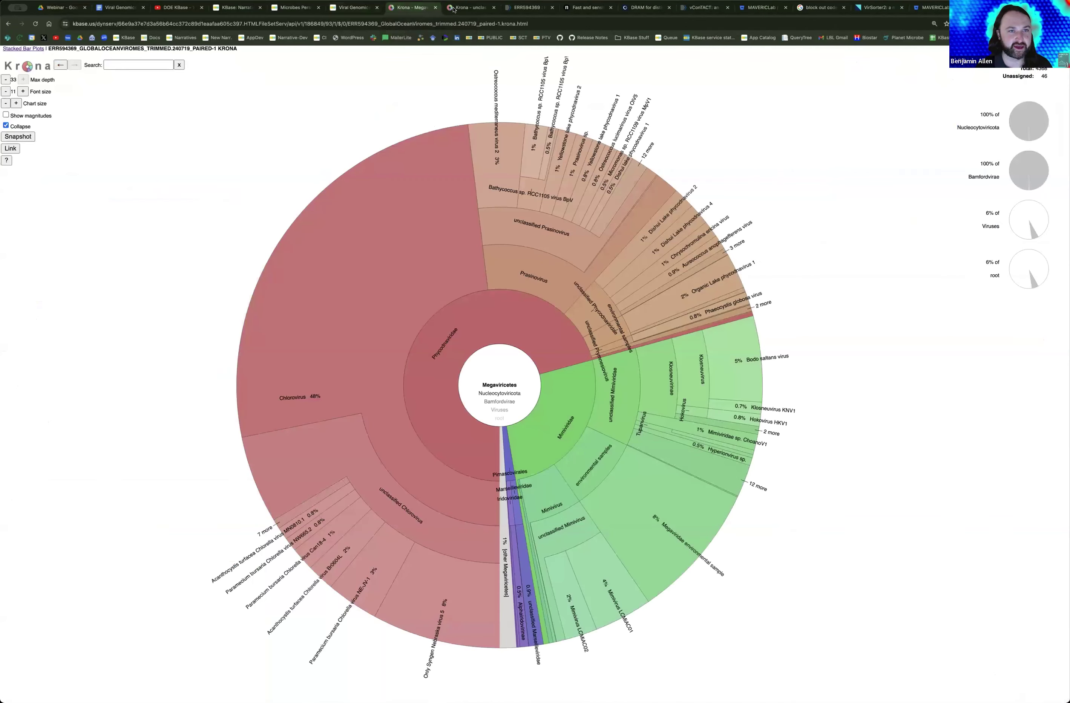
pyautogui.click(462, 7)
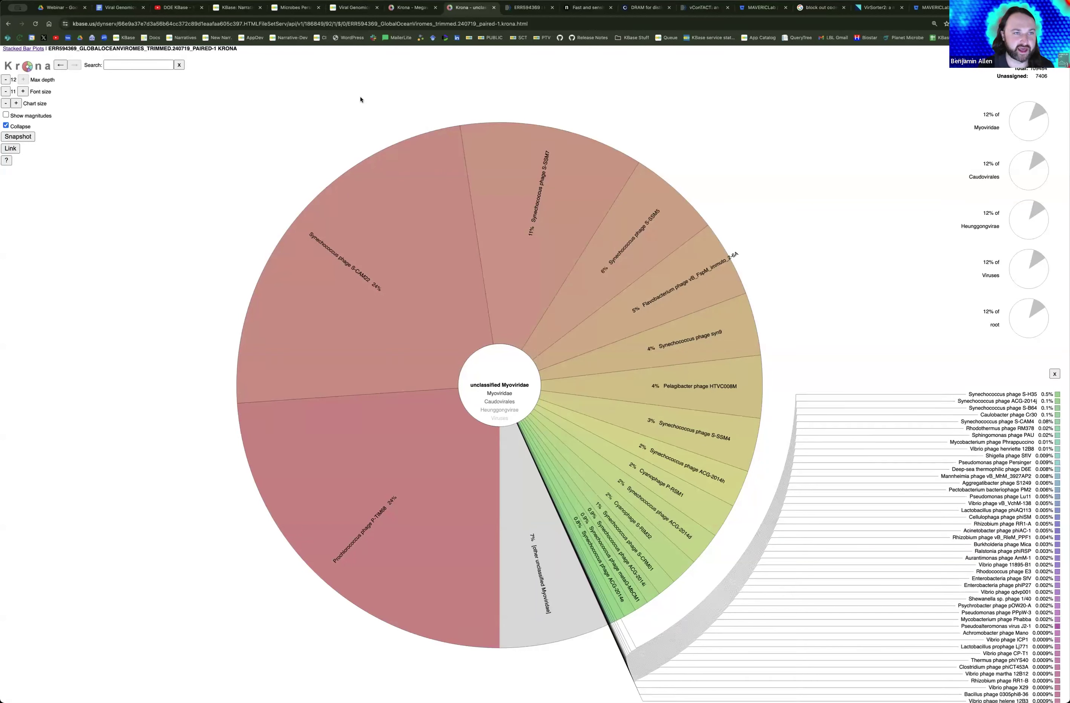
pyautogui.click(349, 10)
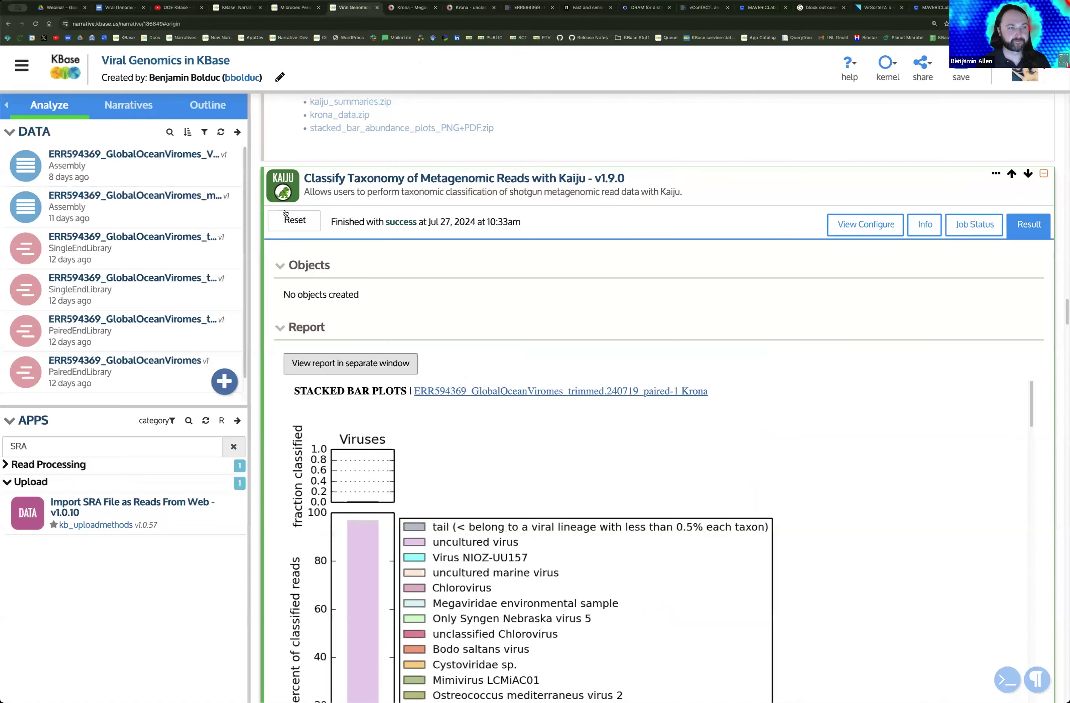
# Step: Select the Identifying viral genomes using VirSorter2 text cell and read its introduction, framework diagram and contig length guidance
pyautogui.scroll(-10, 265, 224)
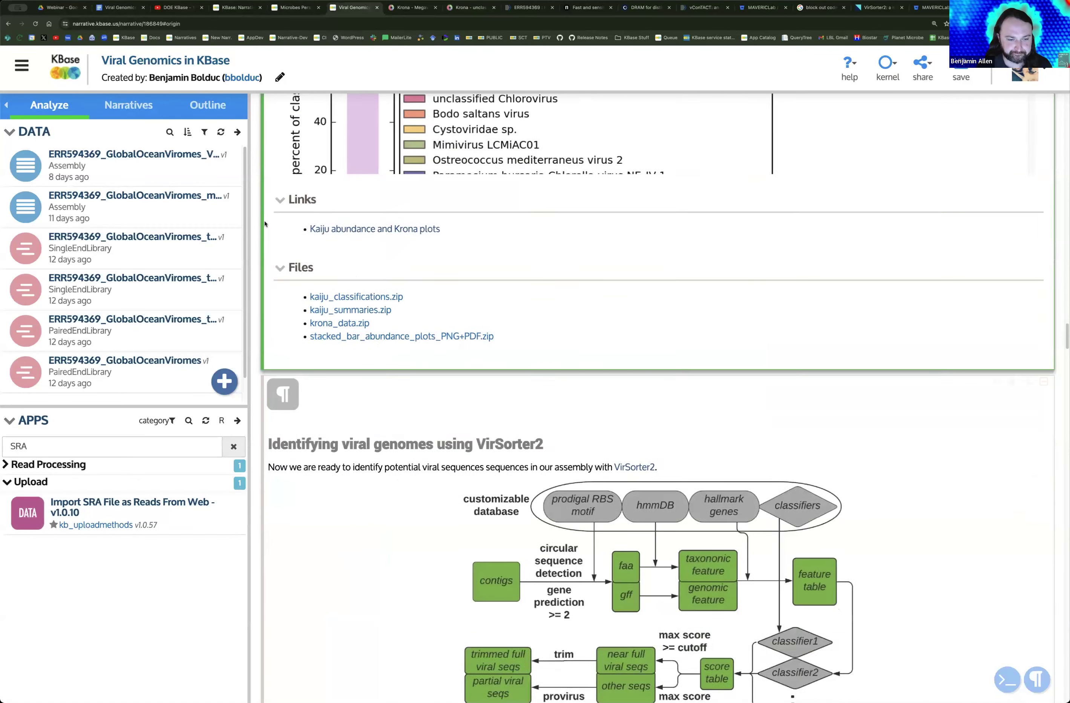
pyautogui.scroll(5, 265, 224)
pyautogui.scroll(-6, 265, 223)
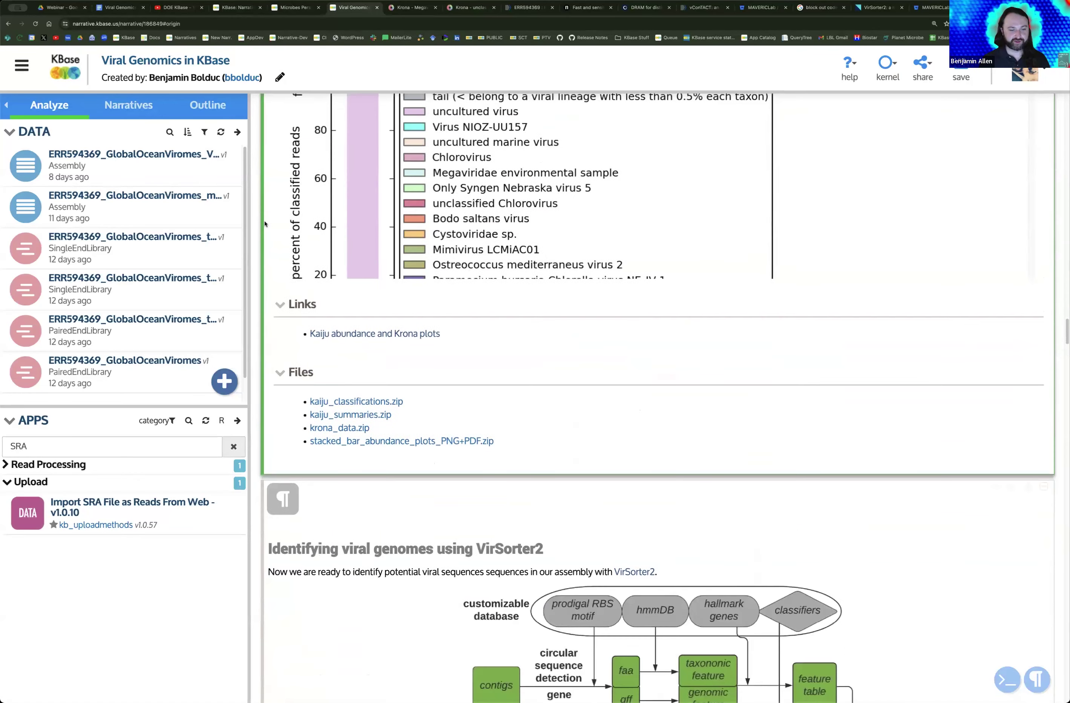
pyautogui.scroll(-8, 265, 224)
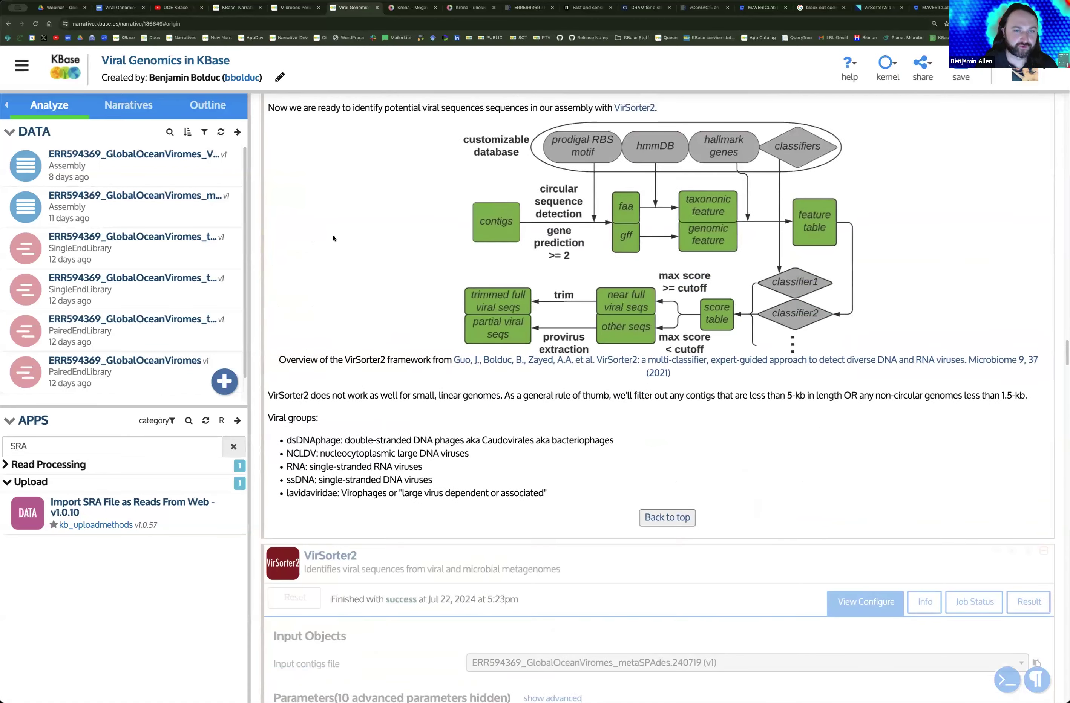
pyautogui.scroll(4, 408, 250)
pyautogui.click(408, 251)
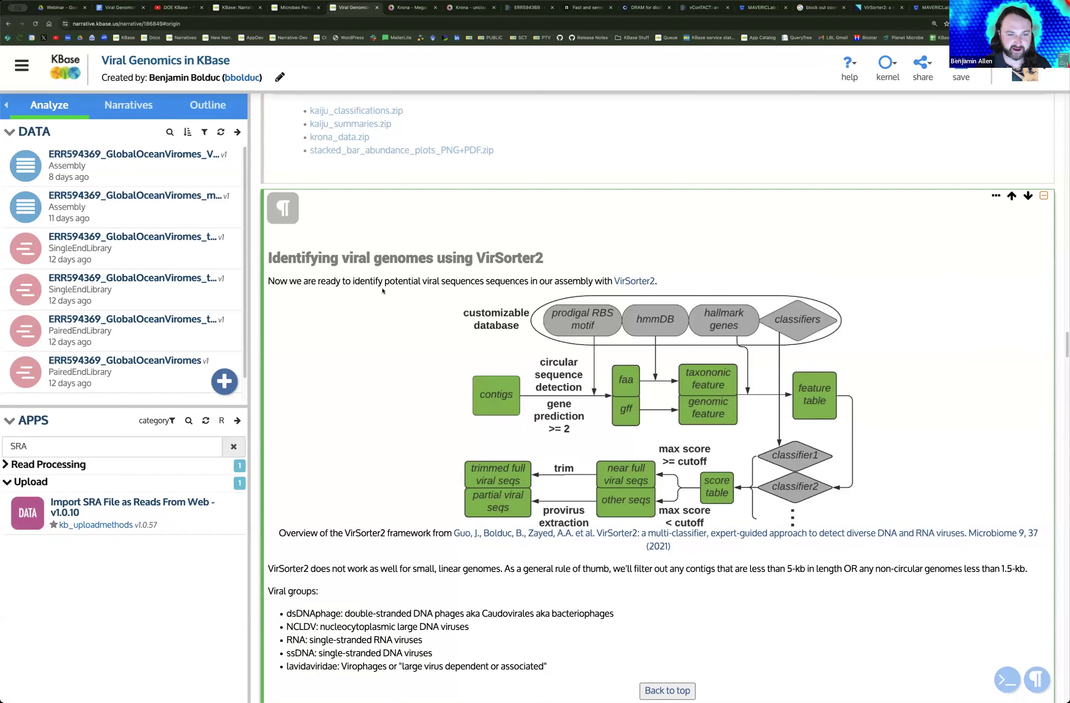
pyautogui.scroll(-3, 356, 343)
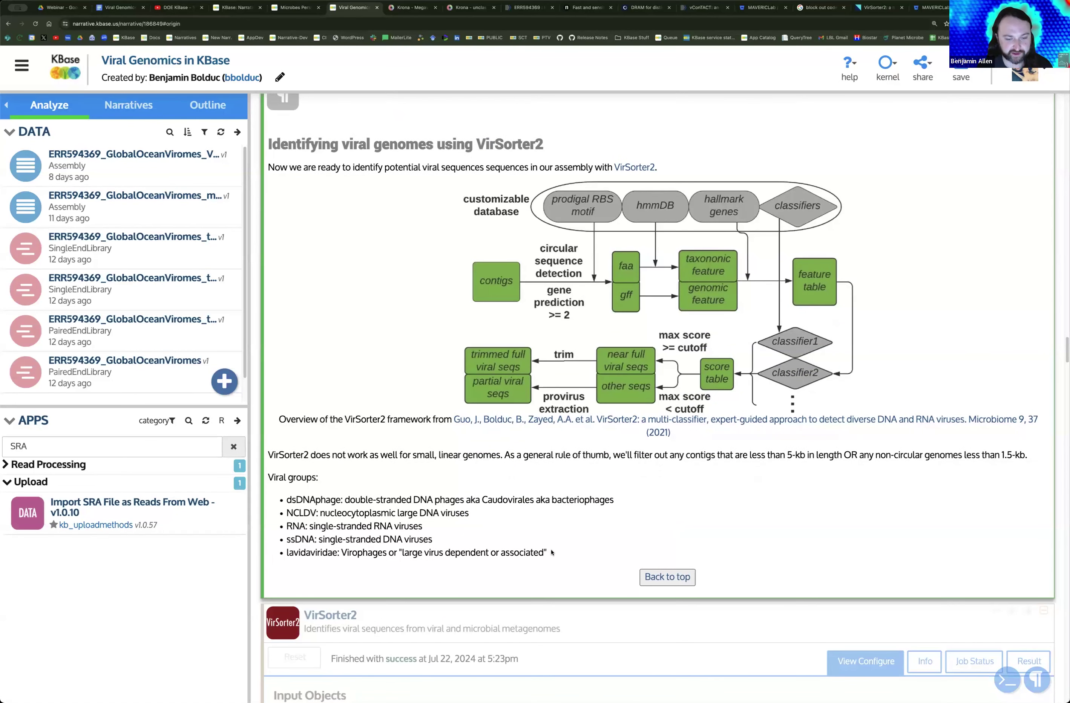
# Step: Highlight the full list of VirSorter2 viral groups and then only the dsDNAphage entry, clearing each text selection
pyautogui.moveTo(552, 553); pyautogui.dragTo(286, 503)
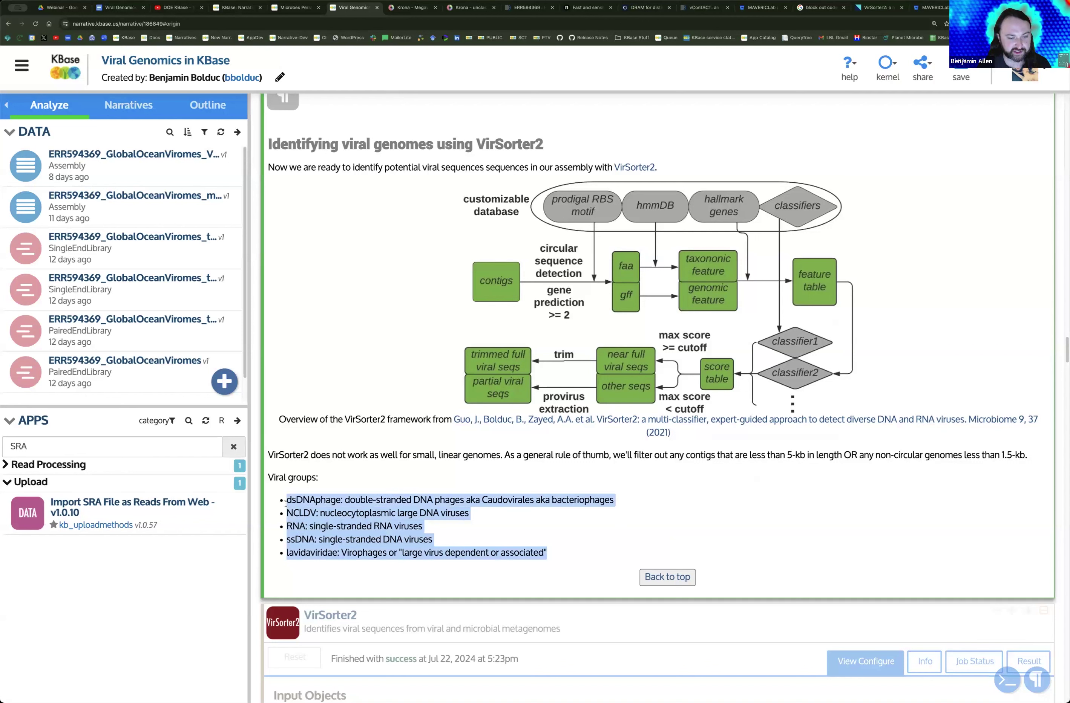
pyautogui.click(394, 465)
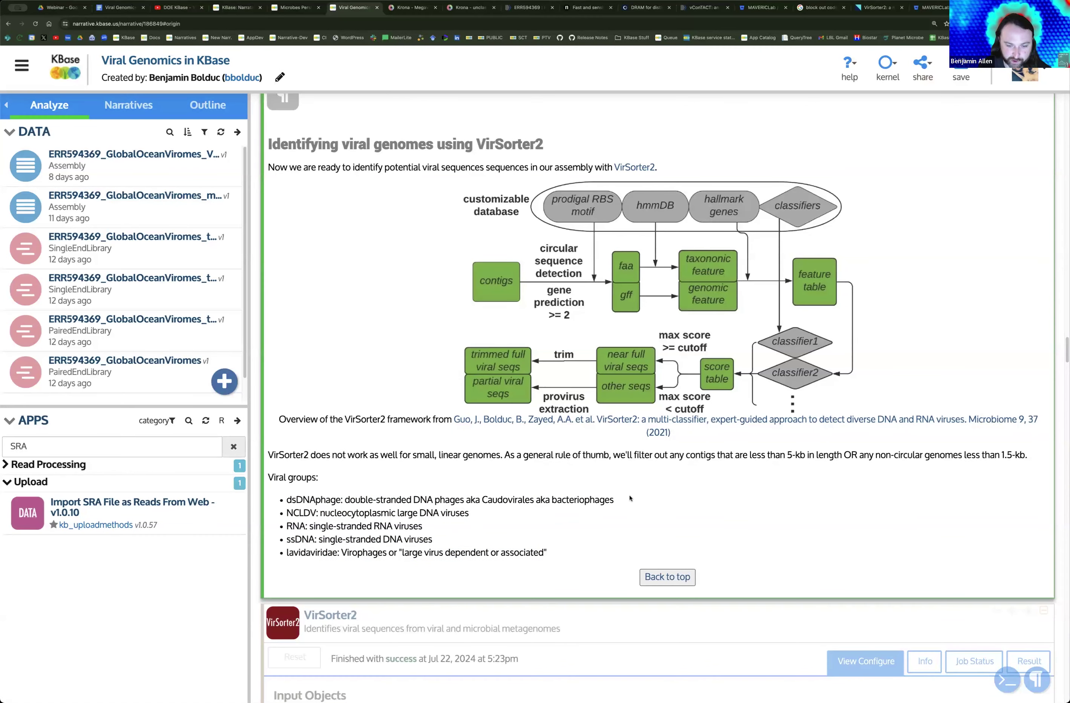
pyautogui.moveTo(629, 499); pyautogui.dragTo(417, 488)
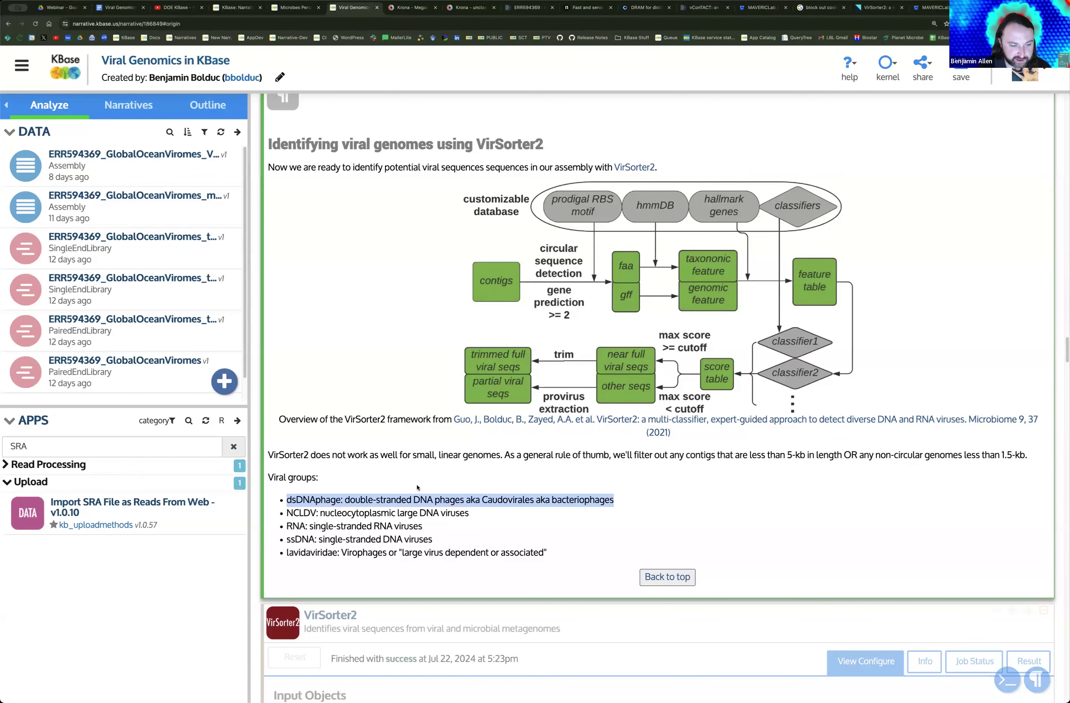
pyautogui.click(444, 449)
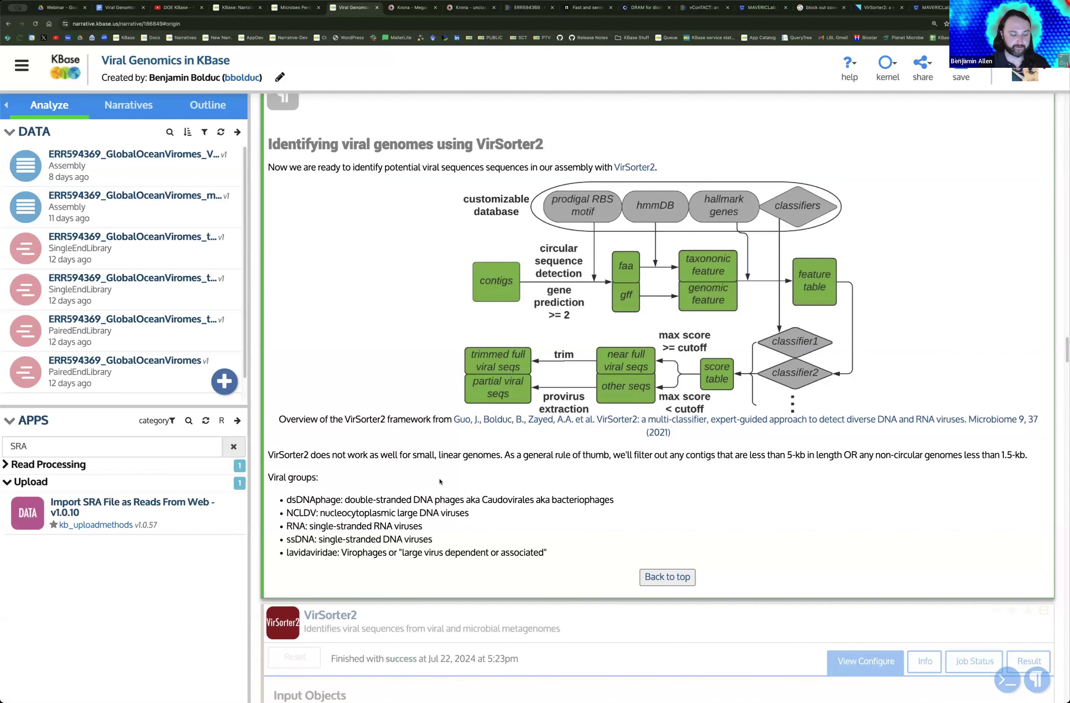
# Step: Select the VirSorter2 app cell and check its input contigs, minimum viral score, viral groups and output assembly settings
pyautogui.scroll(-3, 440, 481)
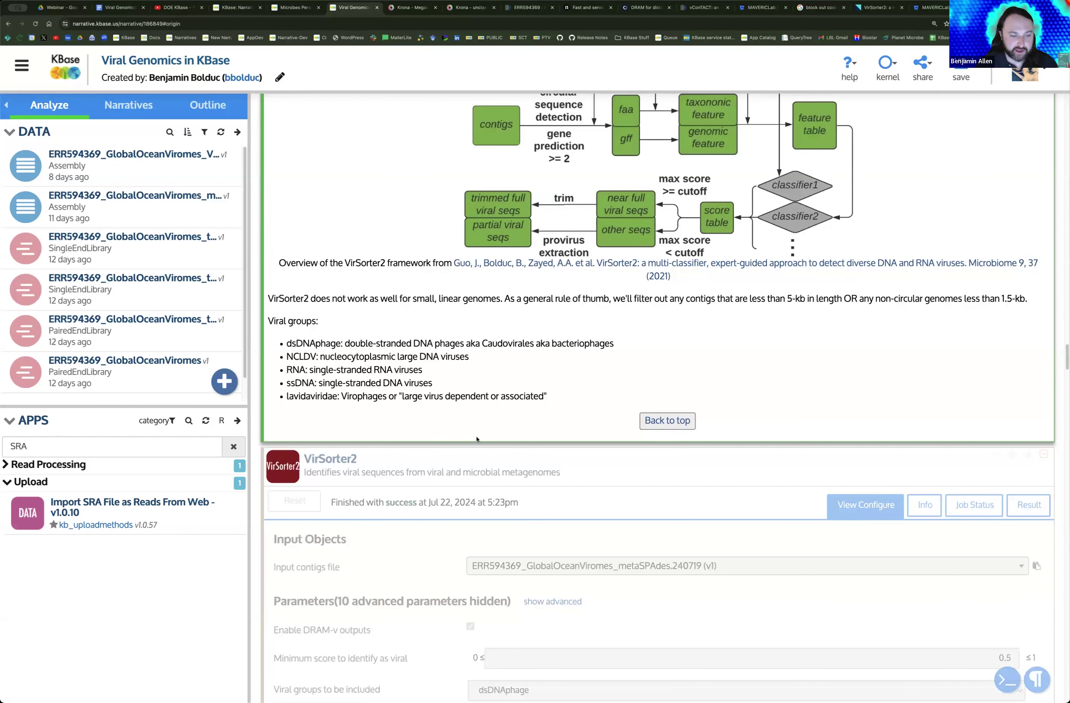
pyautogui.click(490, 465)
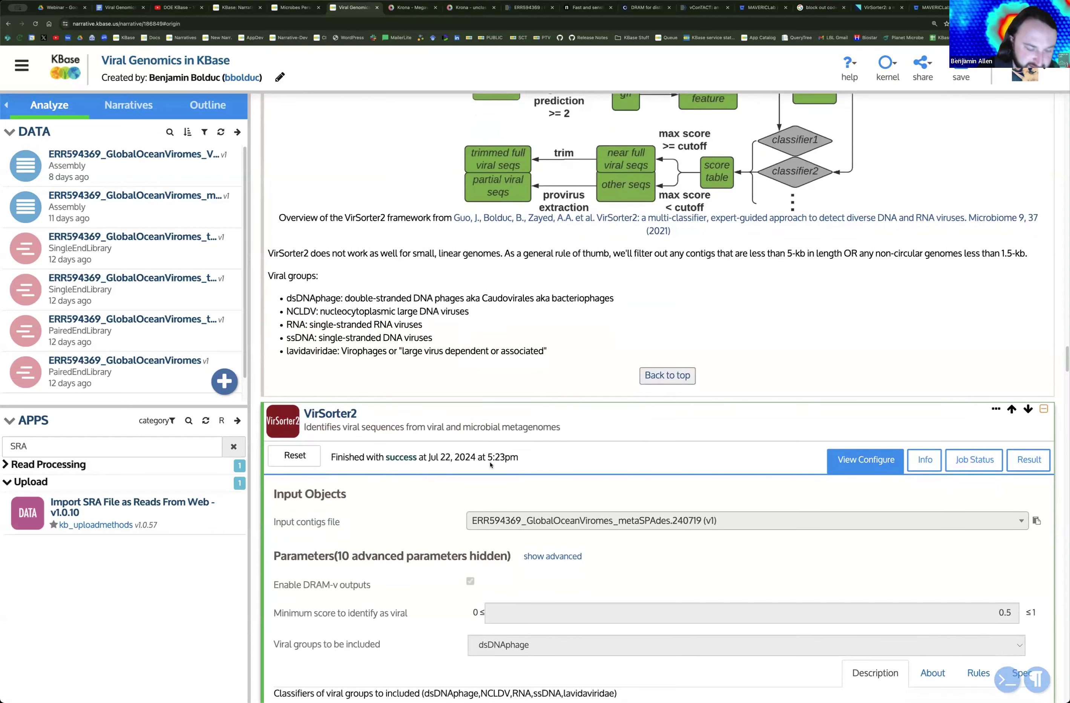
pyautogui.scroll(-4, 490, 465)
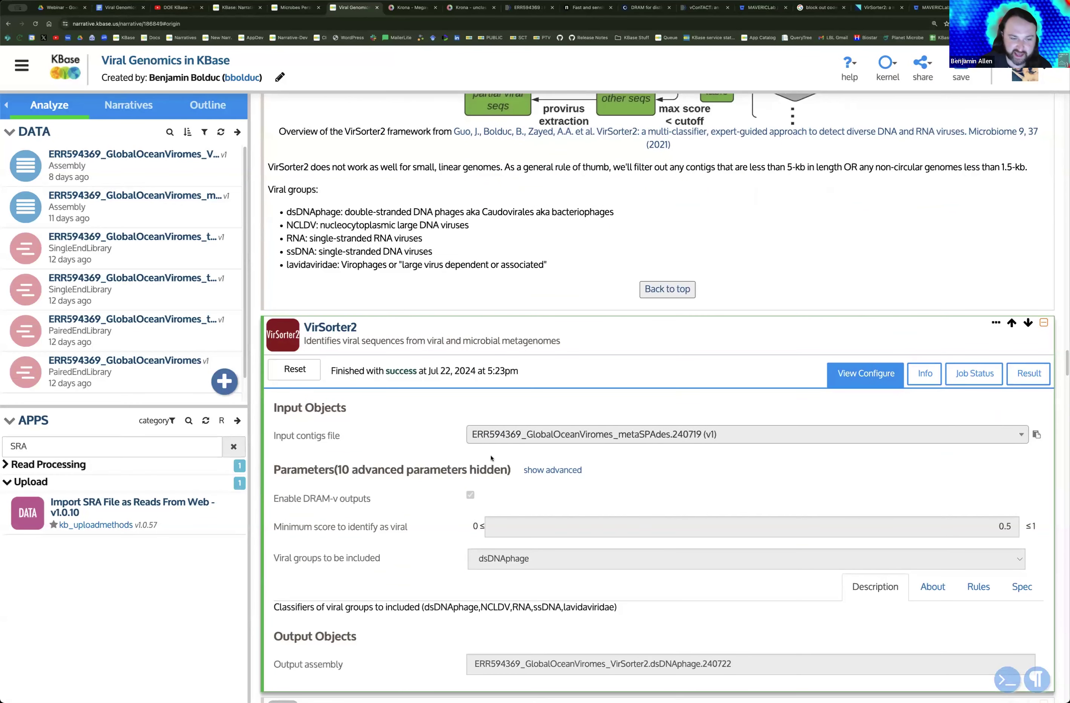
pyautogui.scroll(-2, 443, 414)
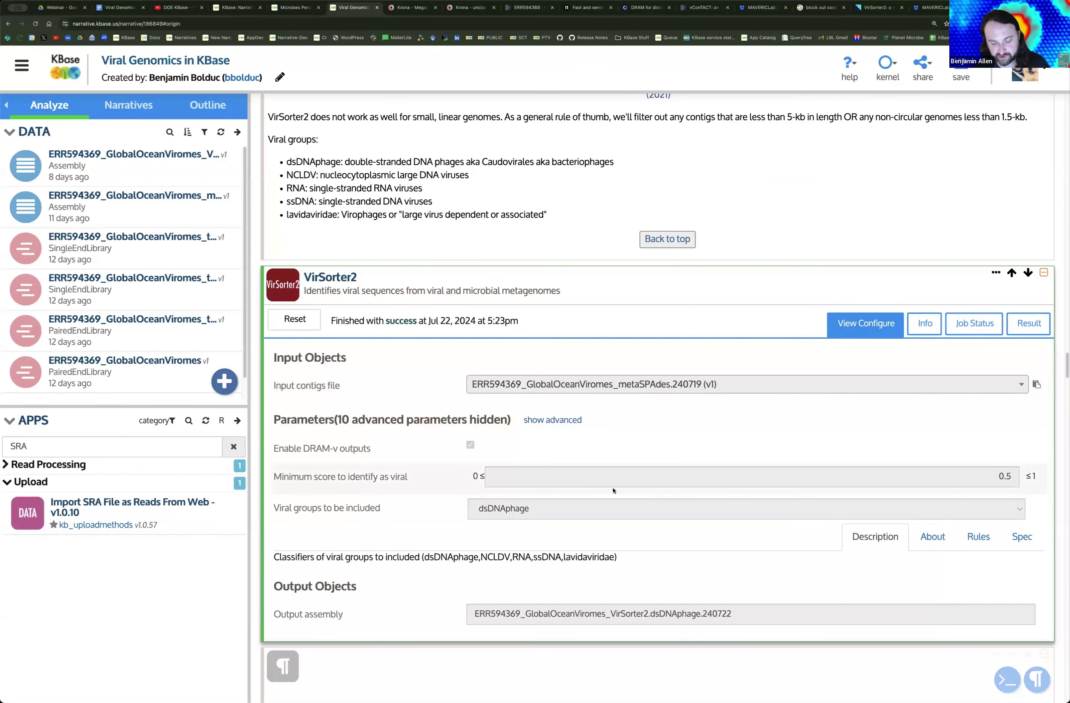
# Step: Inspect the available options for the viral groups to be included in VirSorter2, keeping dsDNAphage selected
pyautogui.click(639, 512)
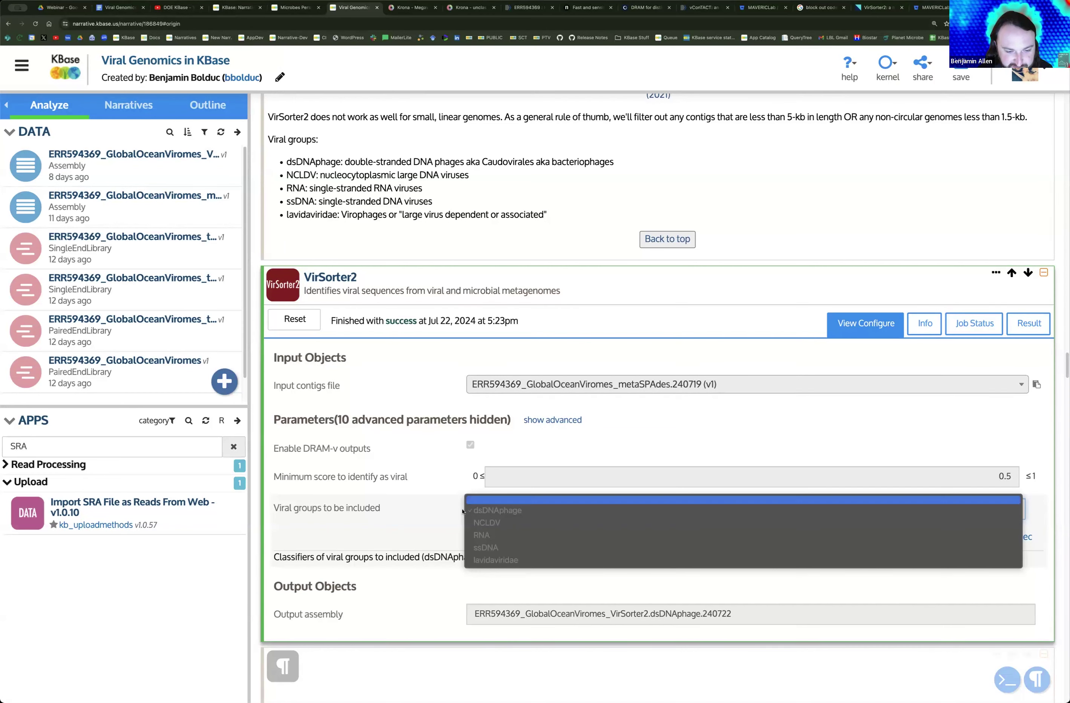
pyautogui.click(504, 509)
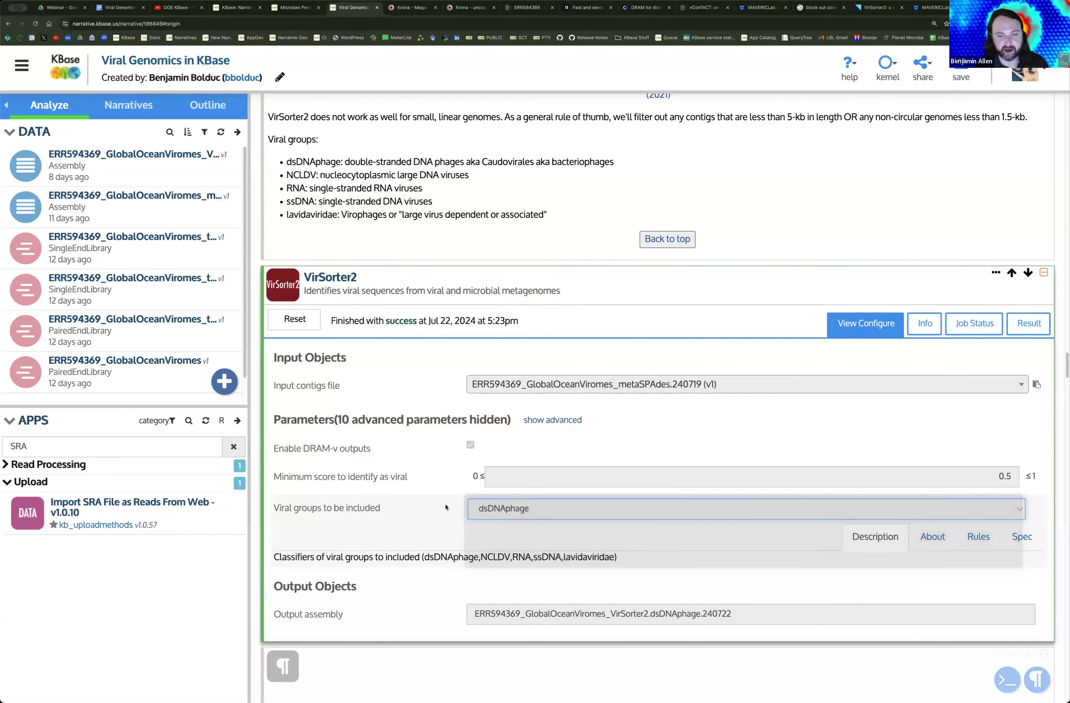
pyautogui.click(504, 508)
pyautogui.press('Escape')
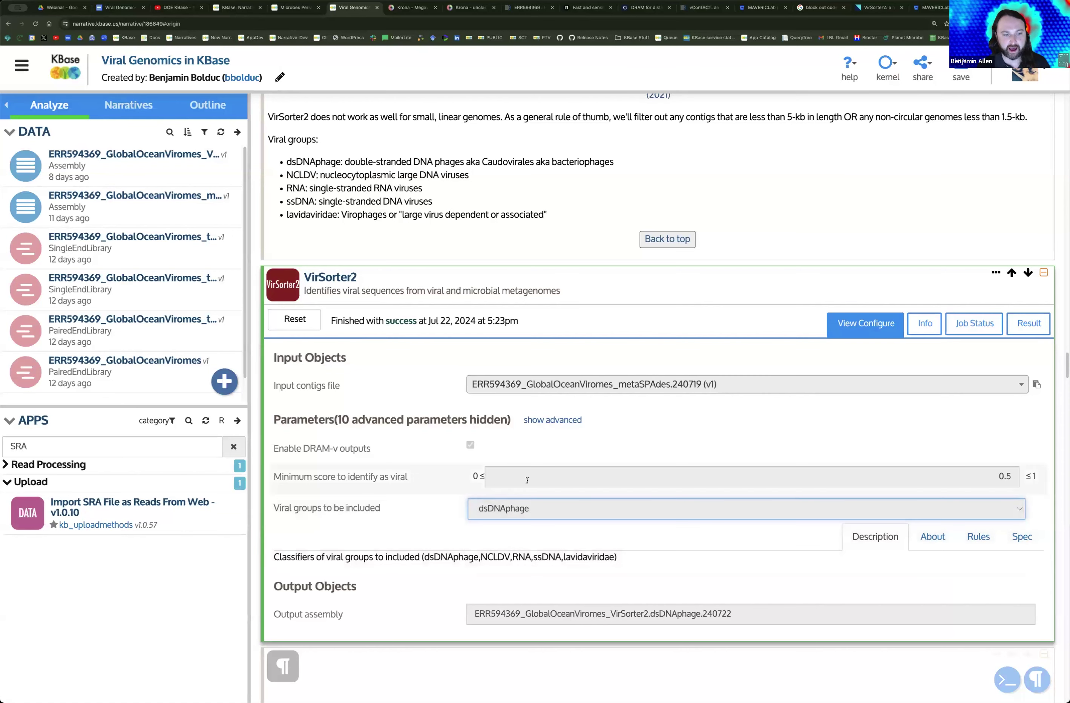
# Step: Reveal the advanced VirSorter2 parameters, review settings such as minimum sequence length and hallmark gene requirements, and hide them again
pyautogui.click(564, 419)
pyautogui.scroll(-3, 548, 452)
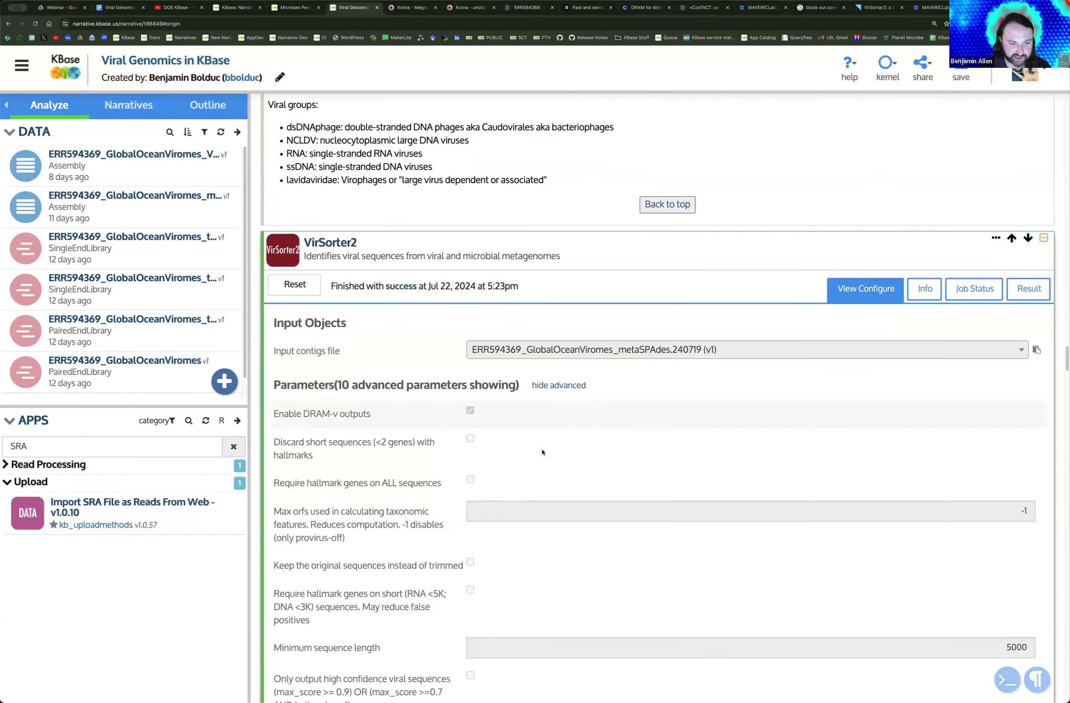
pyautogui.scroll(-3, 628, 474)
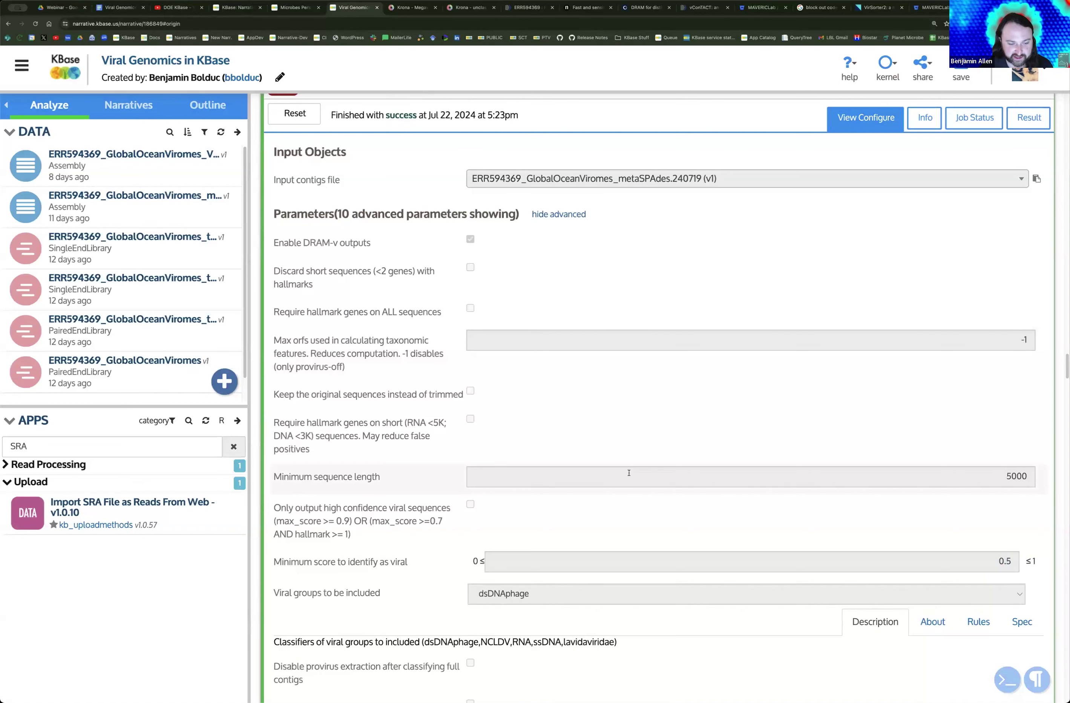
pyautogui.scroll(2, 626, 467)
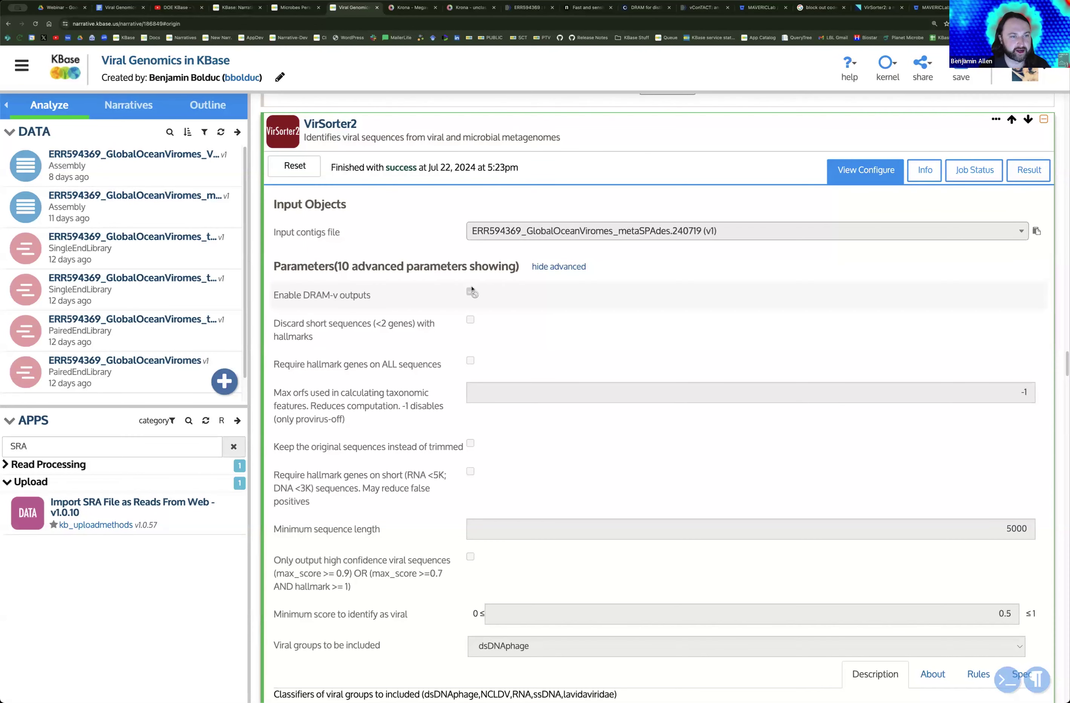
pyautogui.click(552, 268)
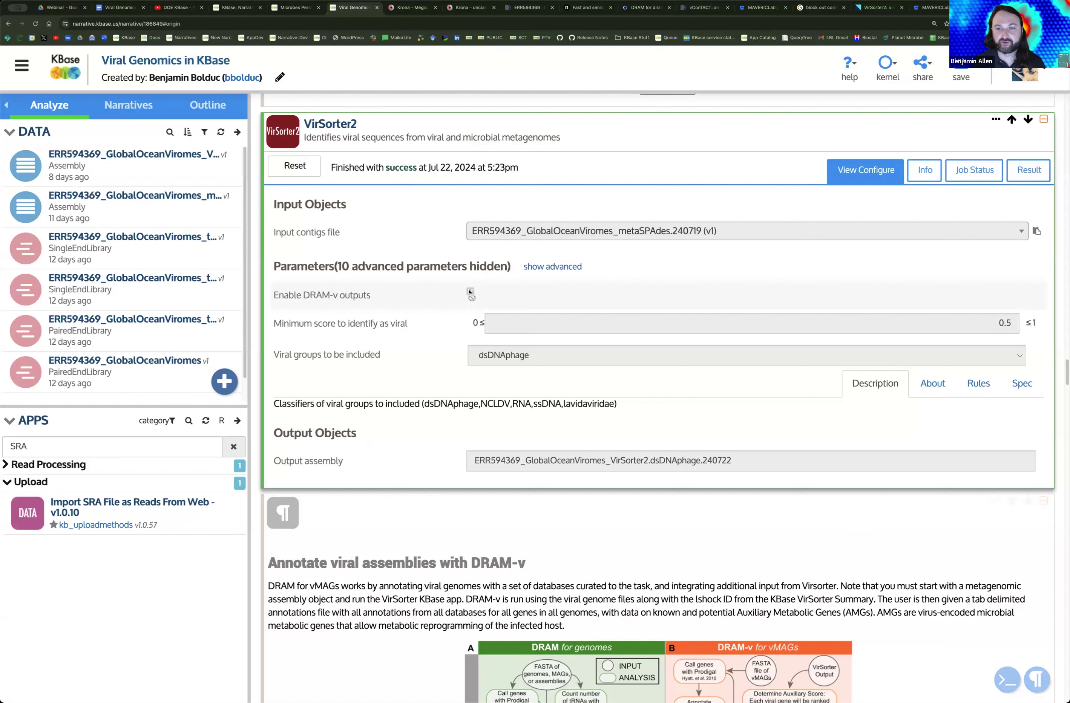
# Step: Show the VirSorter2 result with its created assembly object and open the report in a separate window
pyautogui.click(1018, 164)
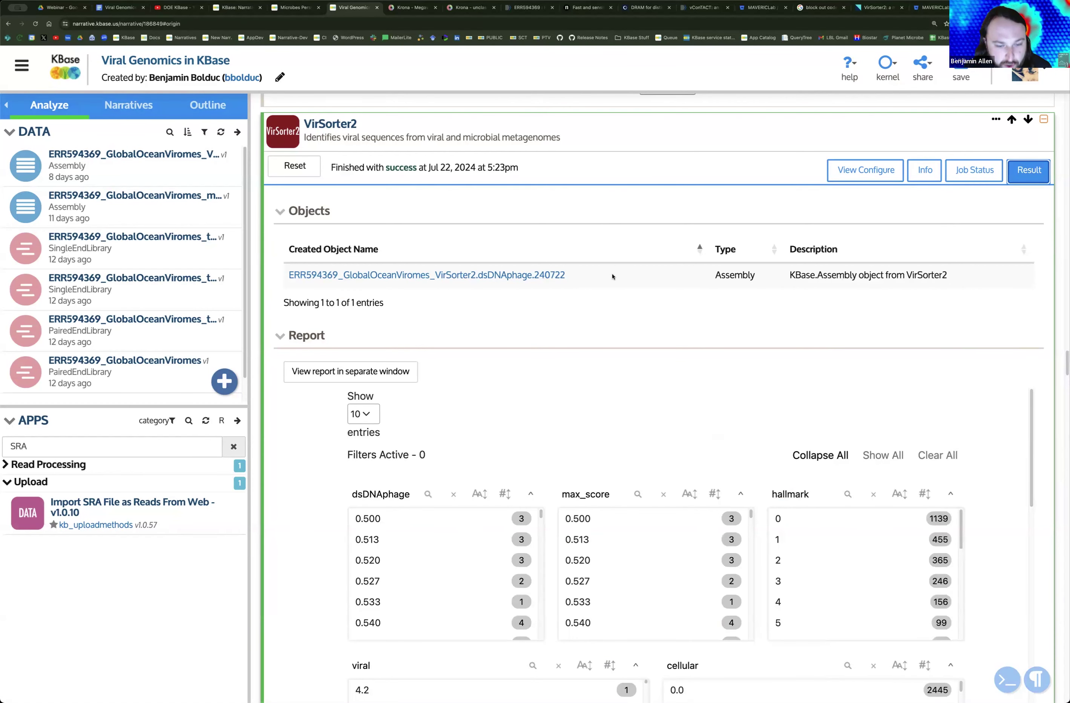
pyautogui.scroll(-3, 604, 299)
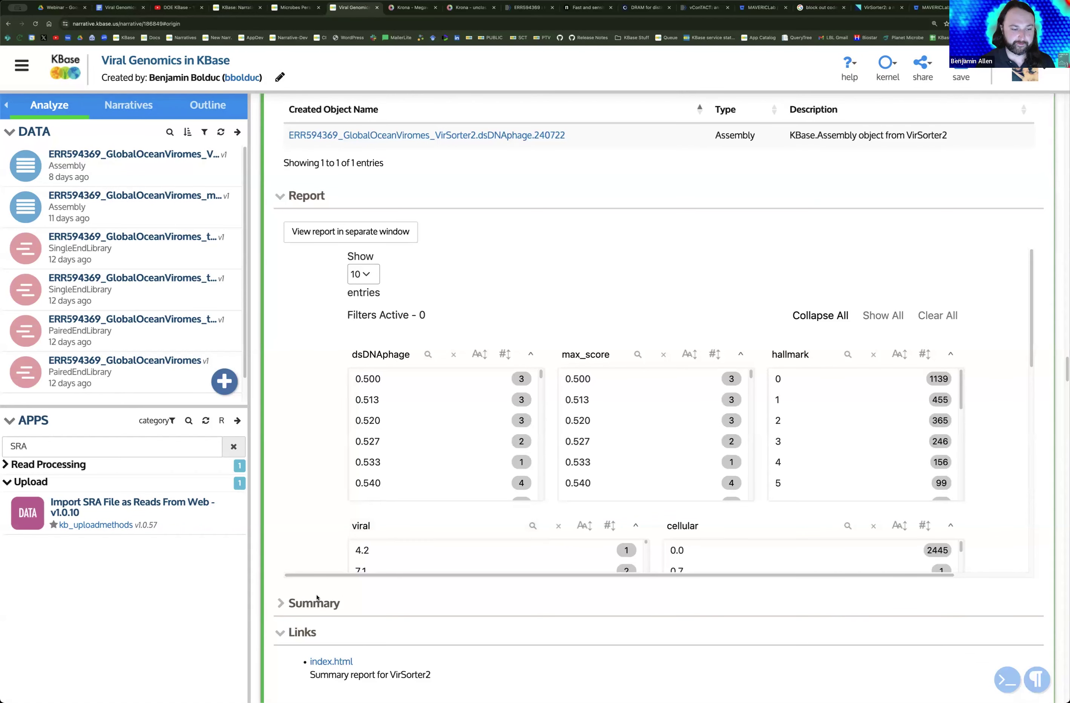
pyautogui.click(365, 233)
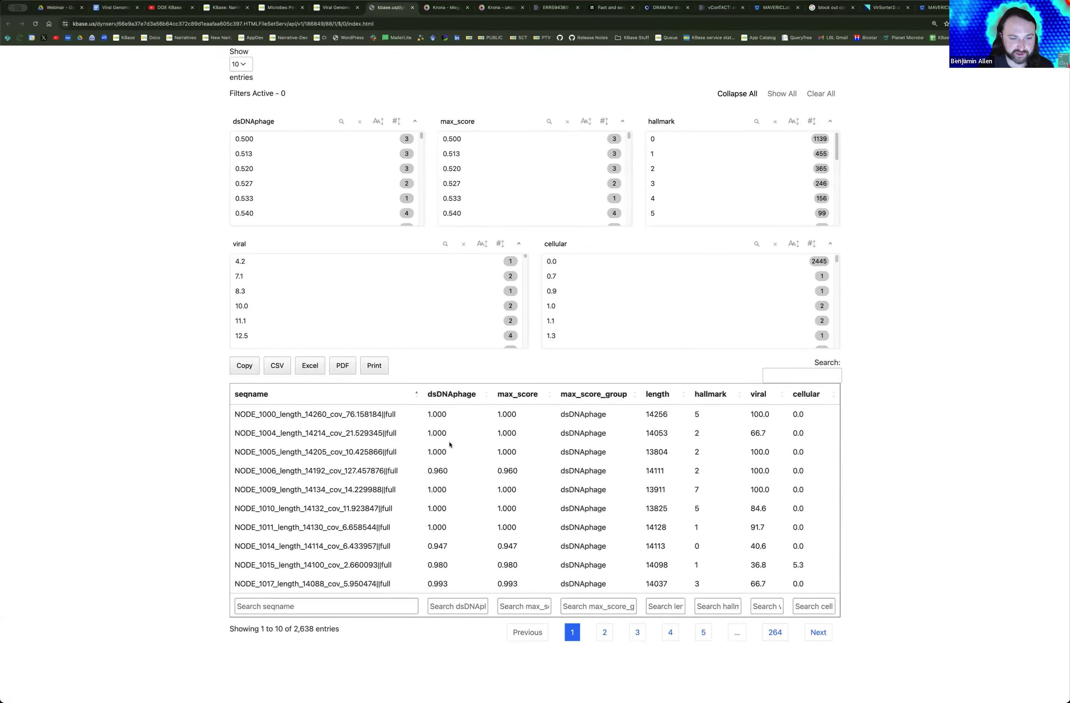
# Step: Sort the VirSorter2 report table by dsDNAphage score in ascending order
pyautogui.click(461, 396)
pyautogui.click(462, 397)
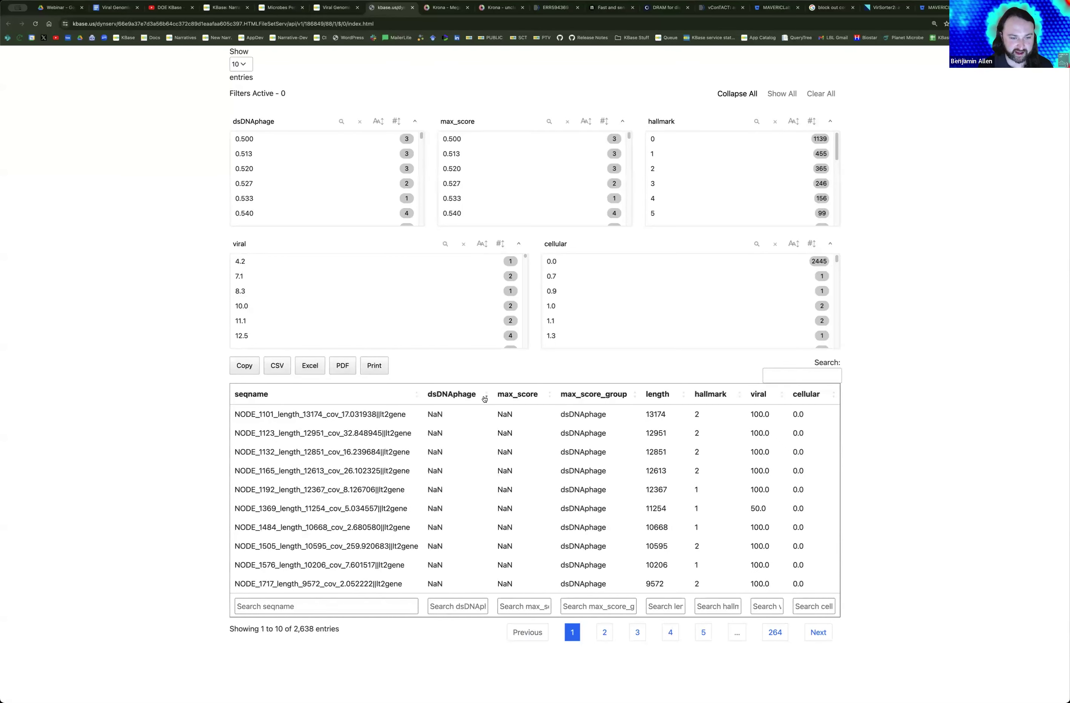
pyautogui.click(484, 400)
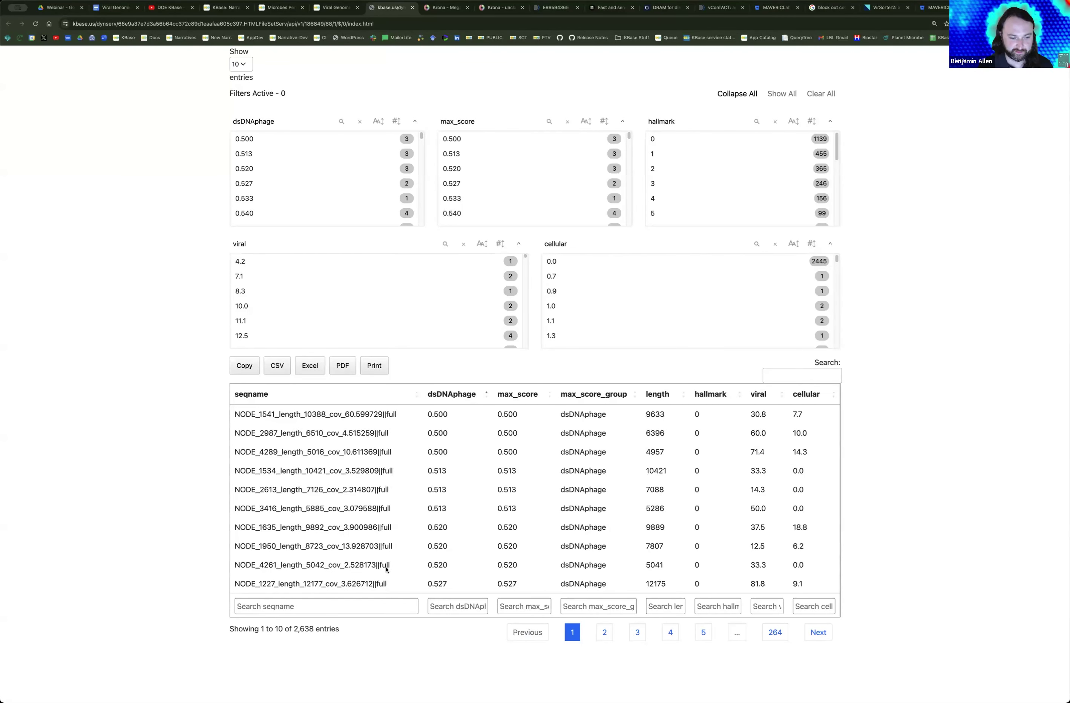
# Step: Filter the table's dsDNAphage column for 1.0, review the matching sequences, and clear the column filter
pyautogui.click(459, 607)
pyautogui.write('1')
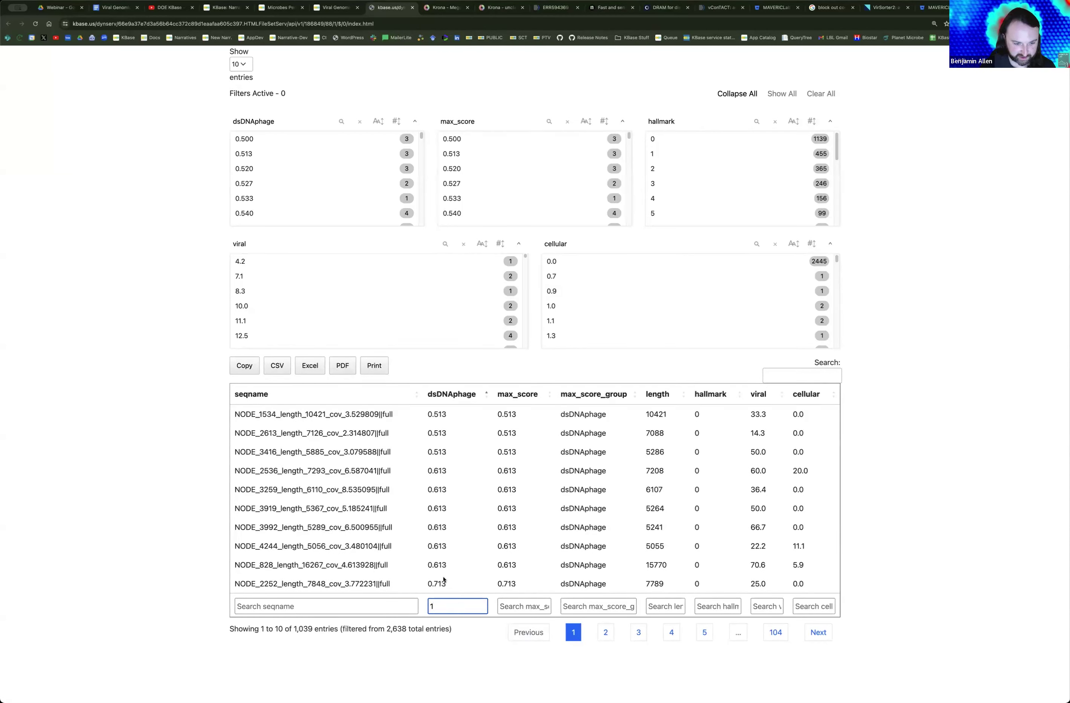
pyautogui.write('.0')
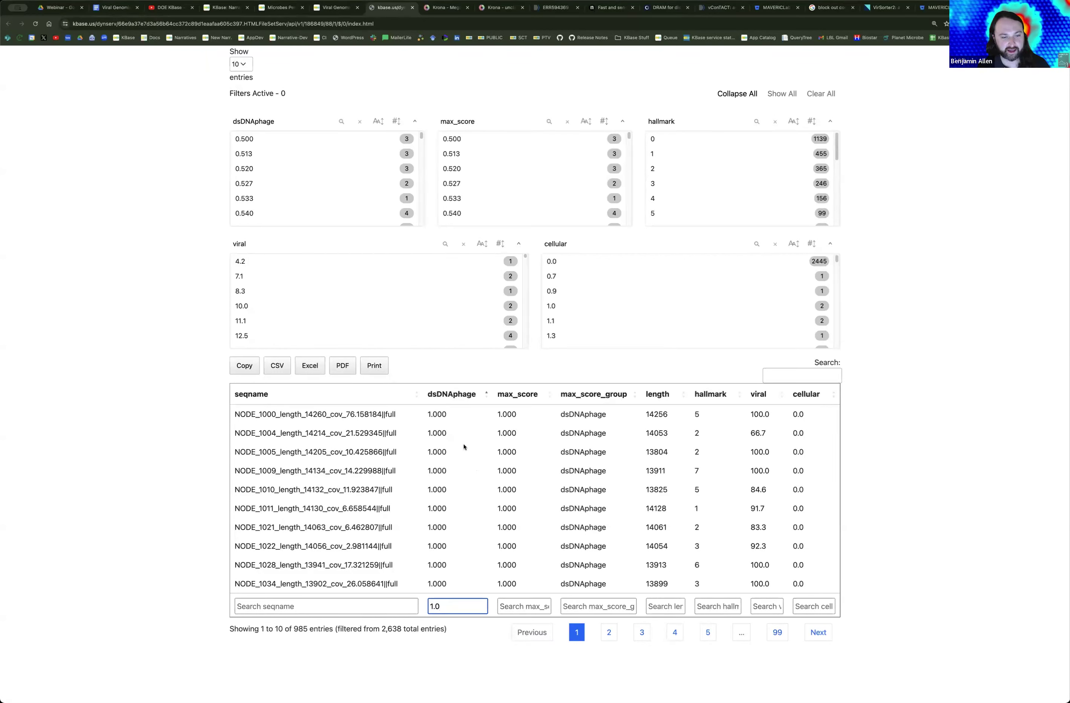
pyautogui.press('BackSpace')
pyautogui.press('BackSpace')
pyautogui.press('BackSpace')
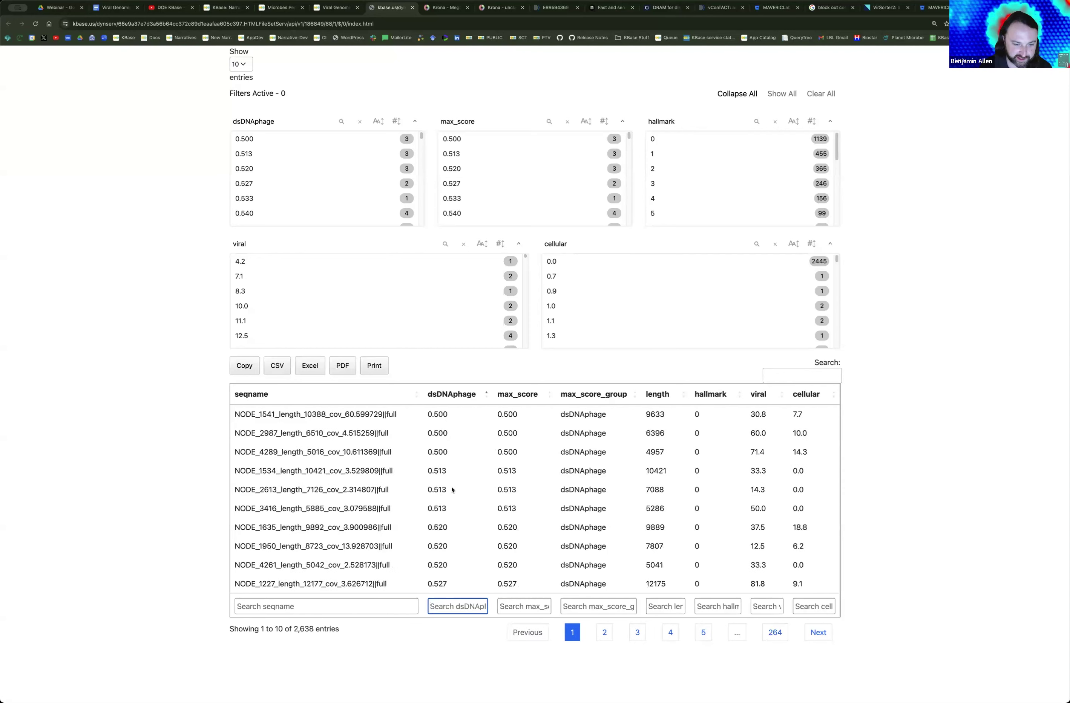
# Step: Re-sort the report table by dsDNAphage score and finally by max_score in ascending order
pyautogui.click(475, 396)
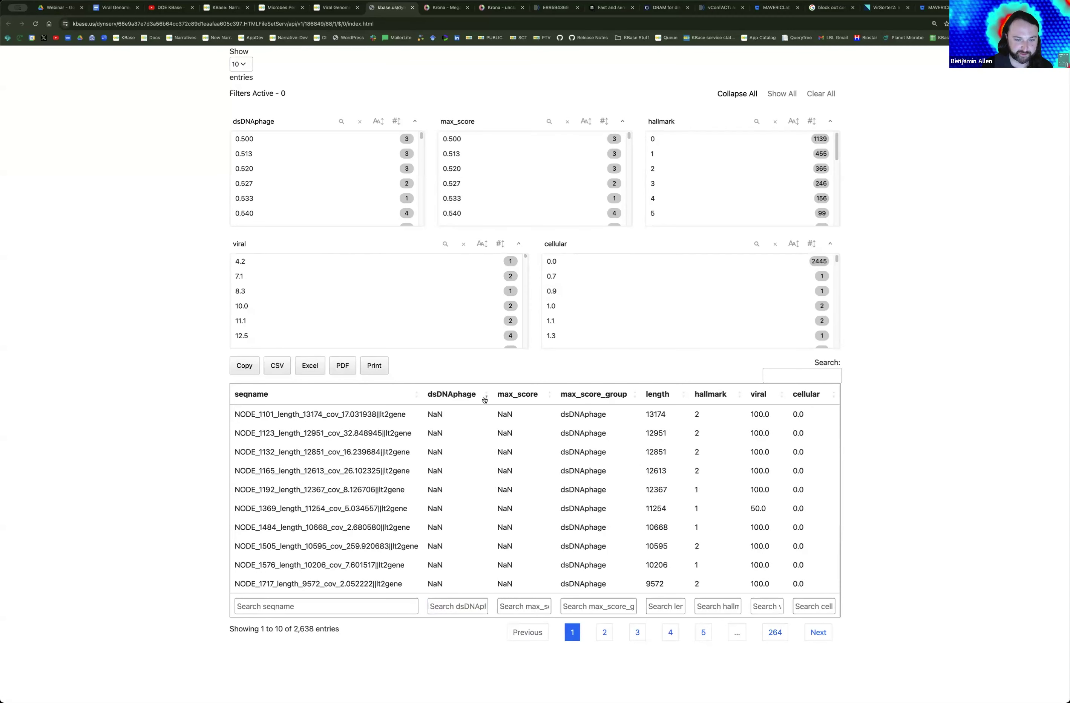
pyautogui.click(482, 395)
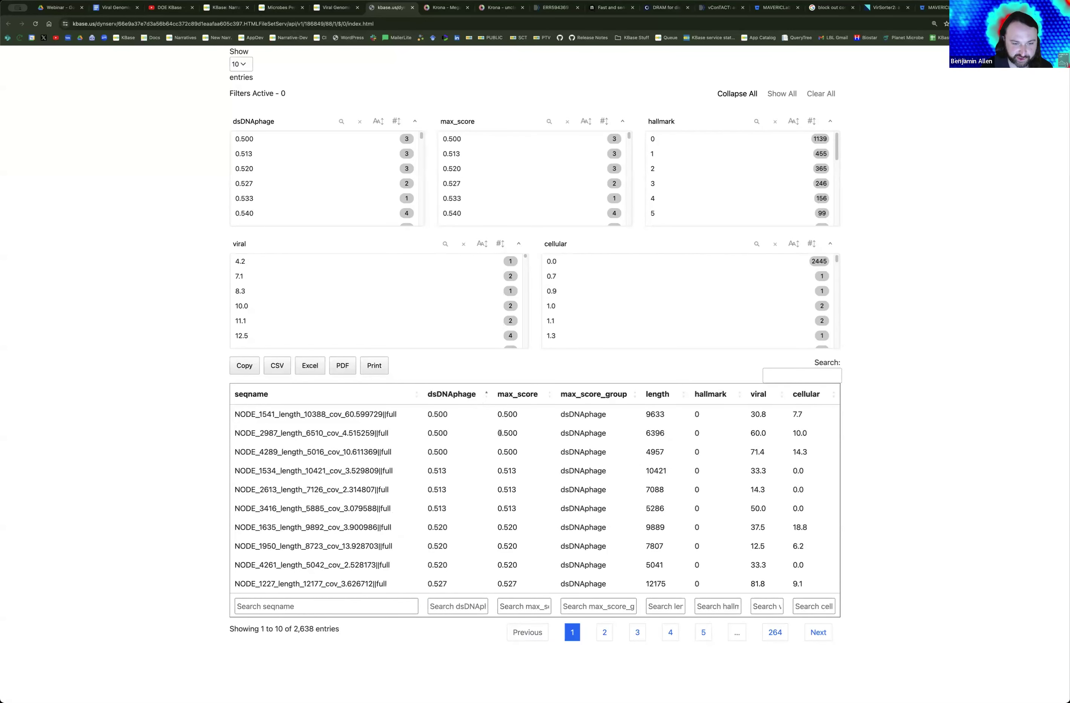
pyautogui.click(516, 395)
pyautogui.click(516, 396)
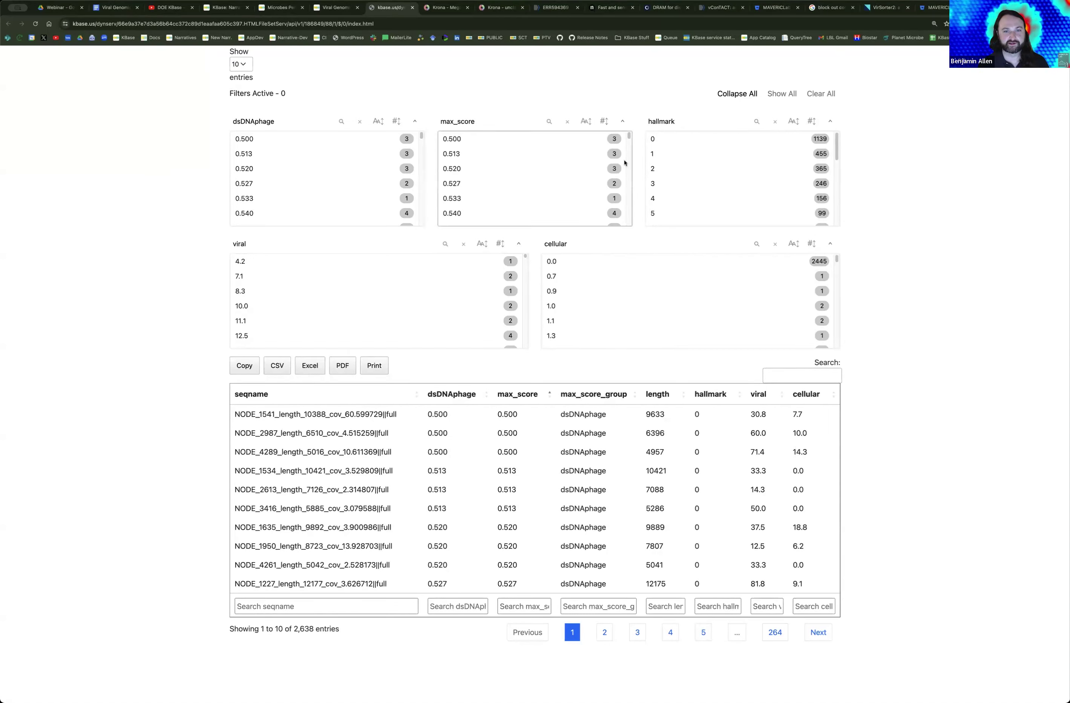
# Step: Check the highest values in the max_score and dsDNAphage filter lists and filter the report by dsDNAphage 1.000
pyautogui.scroll(-10, 625, 173)
pyautogui.scroll(-5, 635, 203)
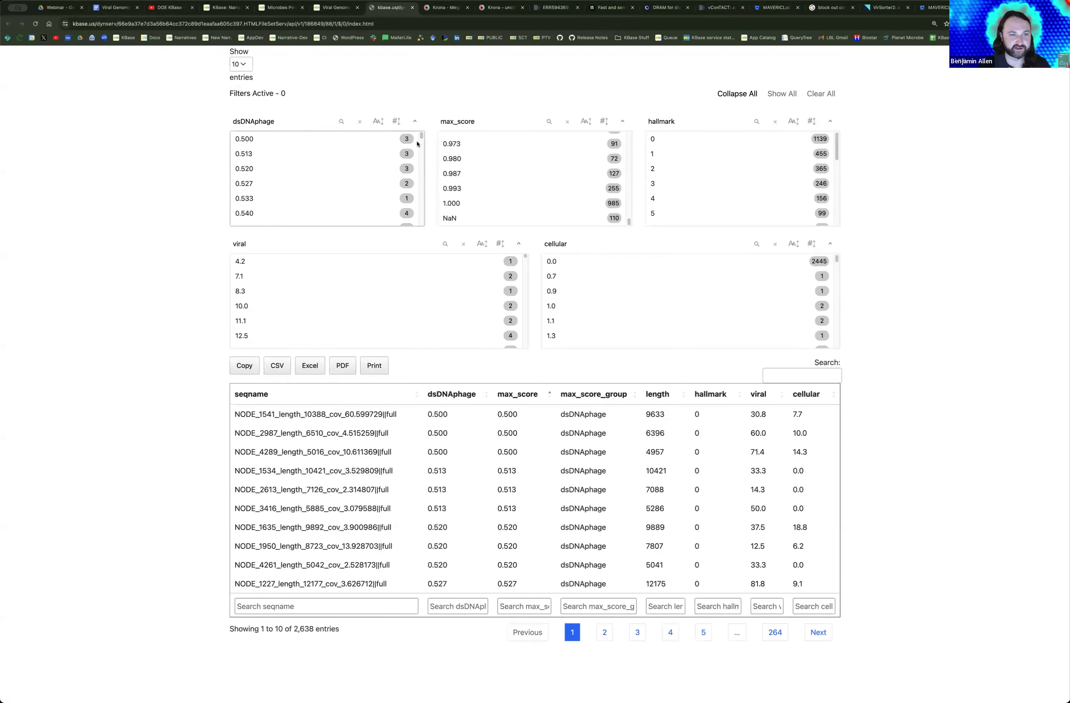
pyautogui.moveTo(421, 137); pyautogui.dragTo(426, 232)
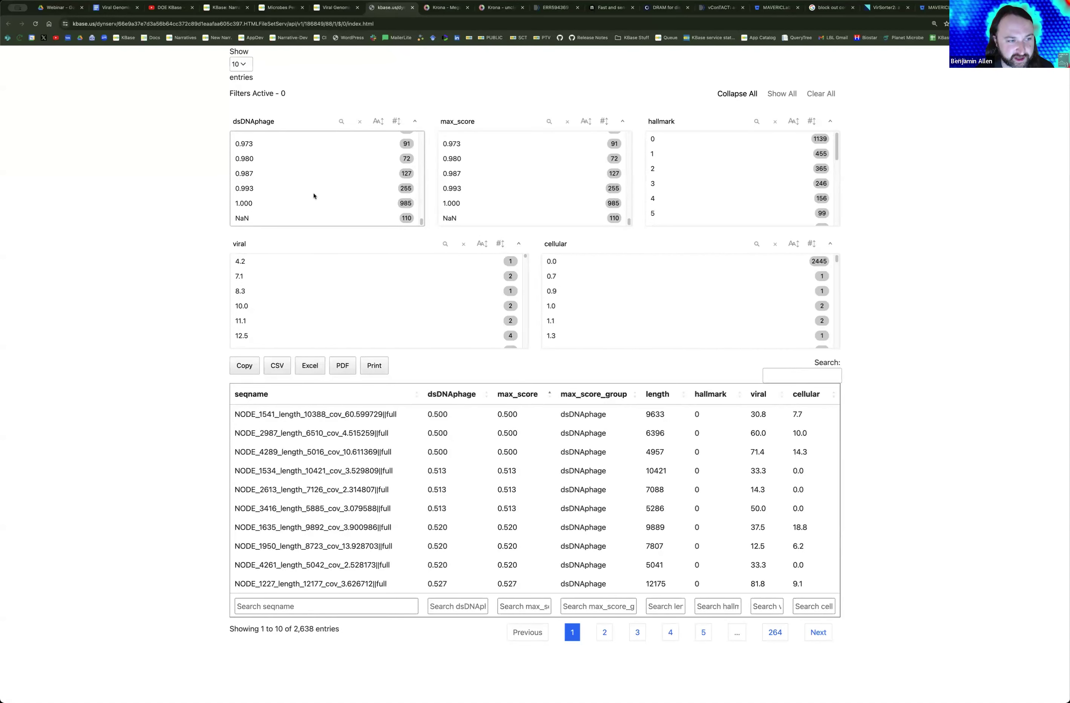
pyautogui.click(271, 202)
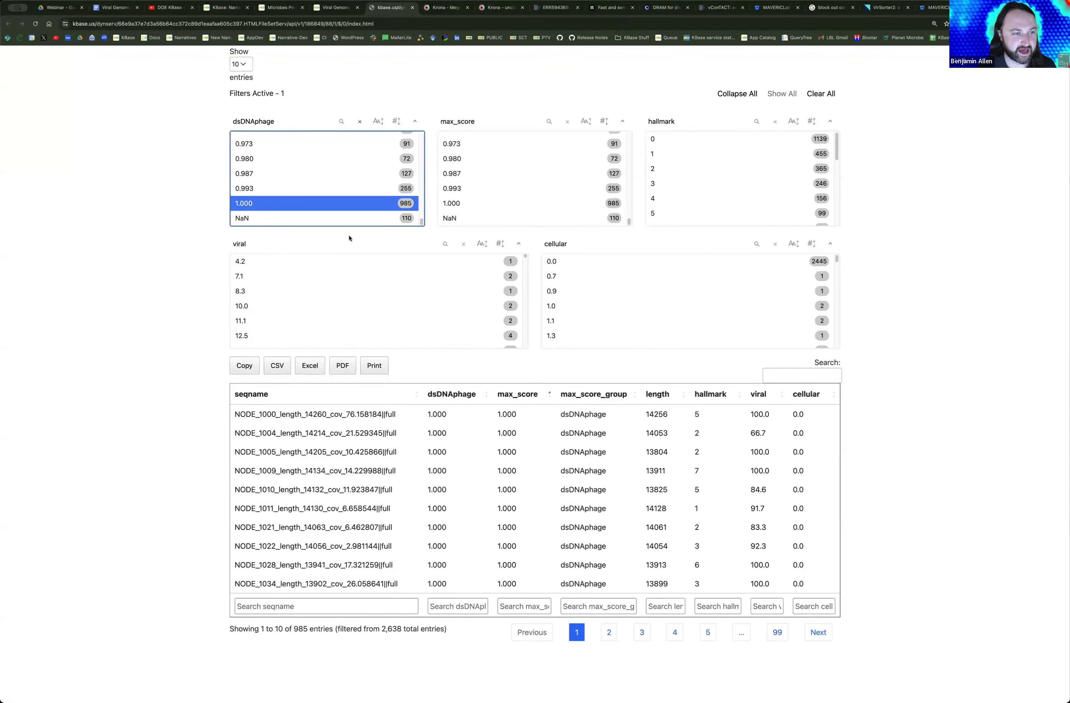
# Step: Try progressively lower dsDNAphage score filters, ending with 0.967, and add the viral value 100.0 as a second filter
pyautogui.click(319, 187)
pyautogui.click(316, 173)
pyautogui.click(315, 158)
pyautogui.scroll(2, 315, 158)
pyautogui.click(315, 158)
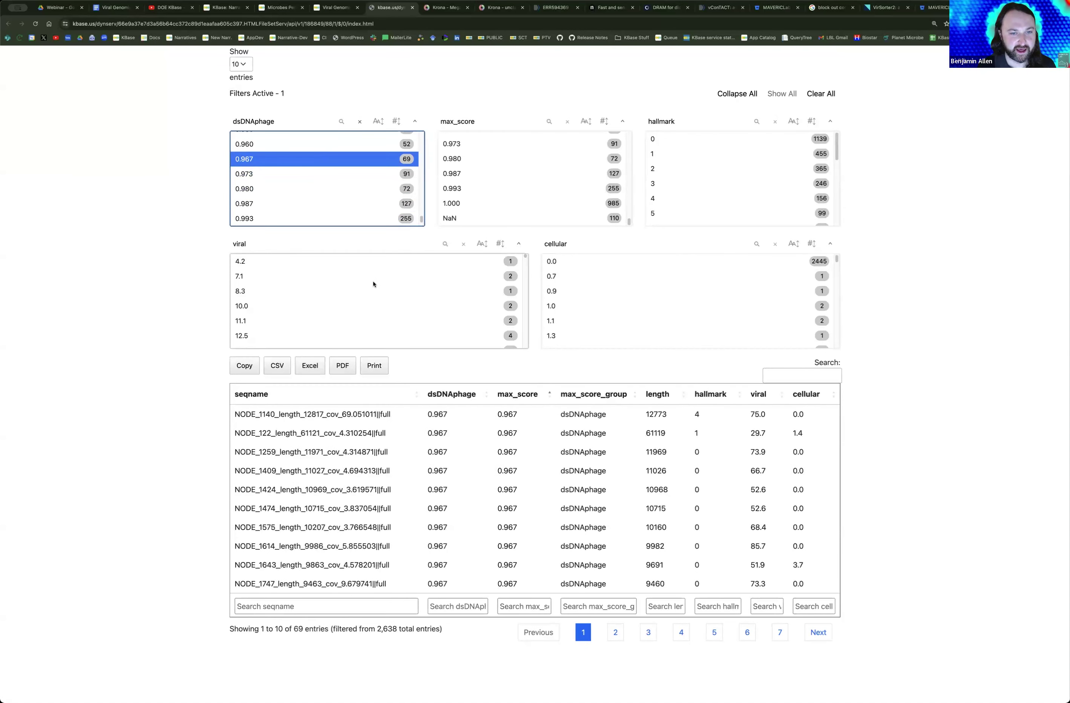
pyautogui.moveTo(526, 259); pyautogui.dragTo(523, 358)
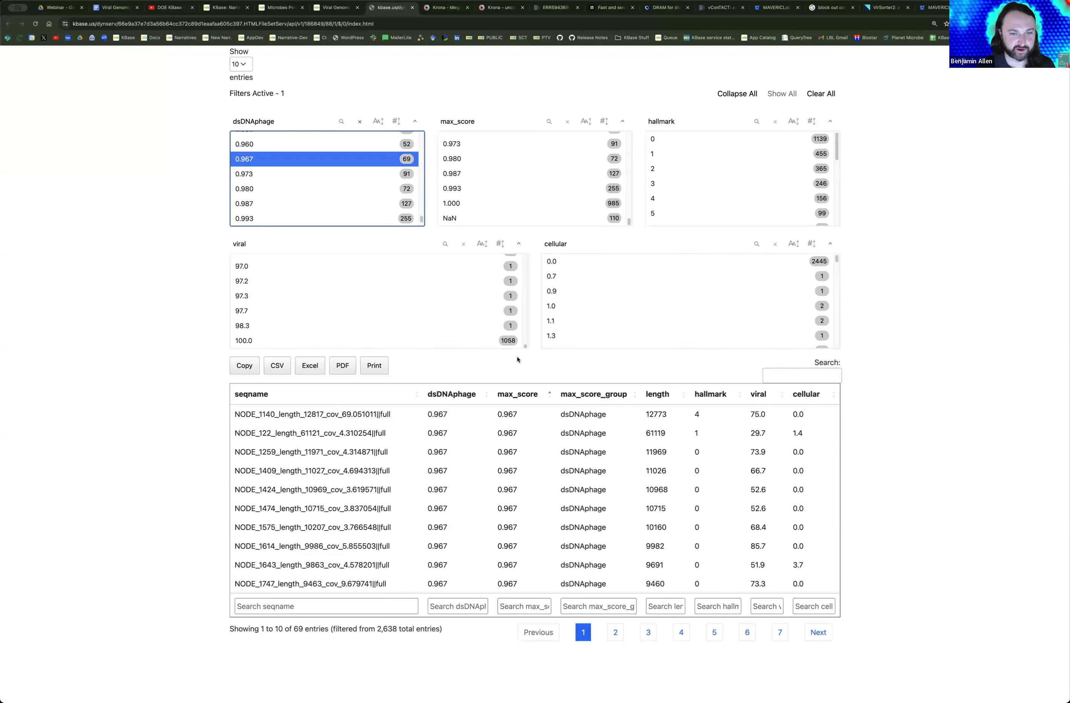
pyautogui.click(429, 341)
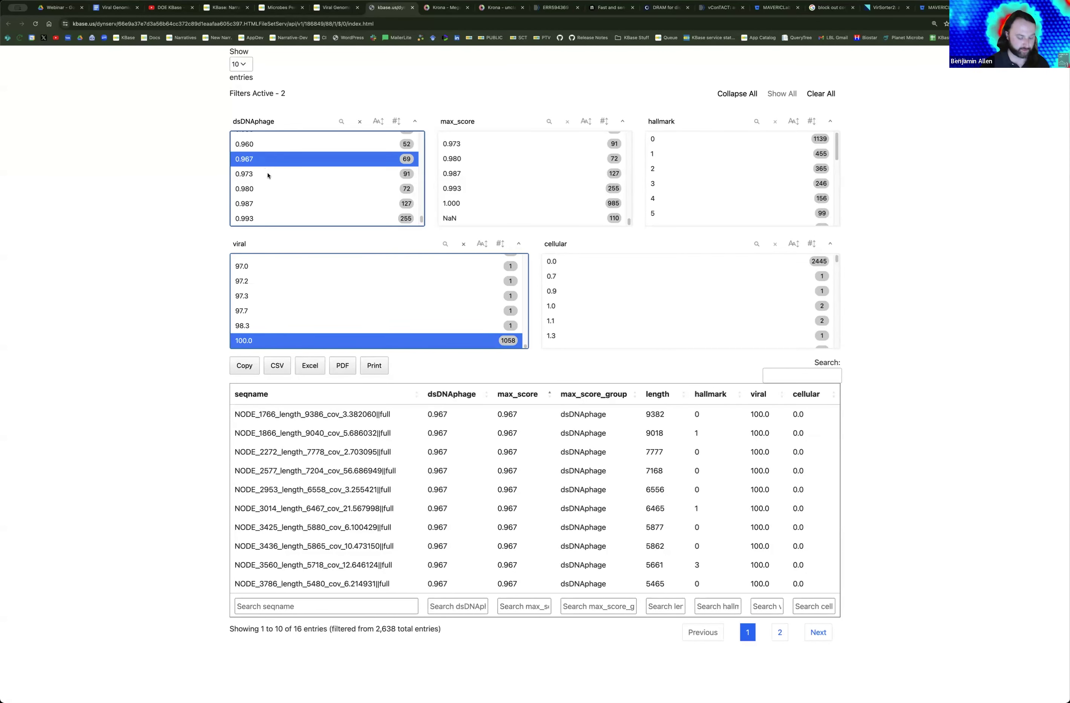
# Step: Examine the neighbouring values in the dsDNAphage filter list and the full range of cellular values
pyautogui.scroll(3, 268, 177)
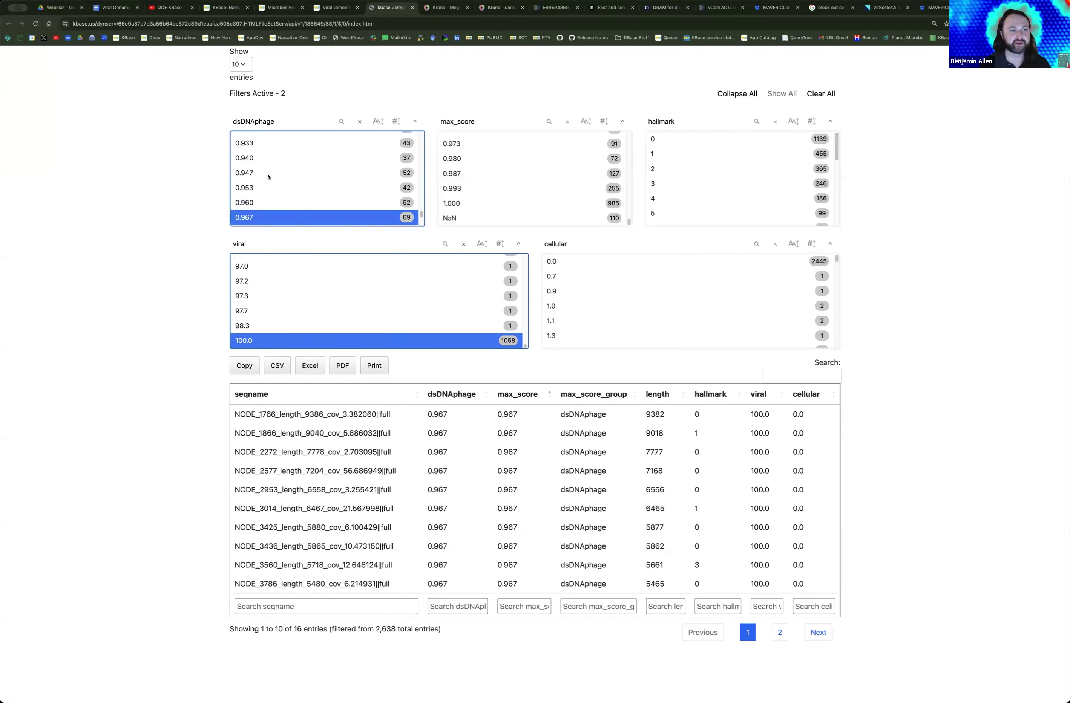
pyautogui.scroll(-3, 268, 177)
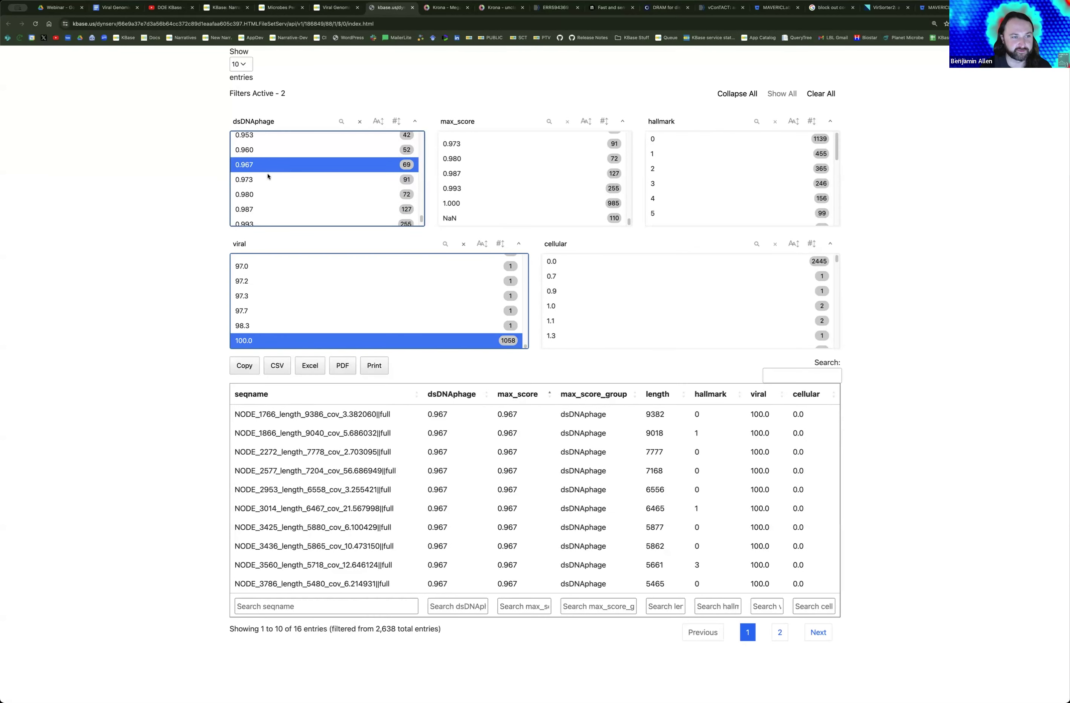
pyautogui.scroll(3, 268, 177)
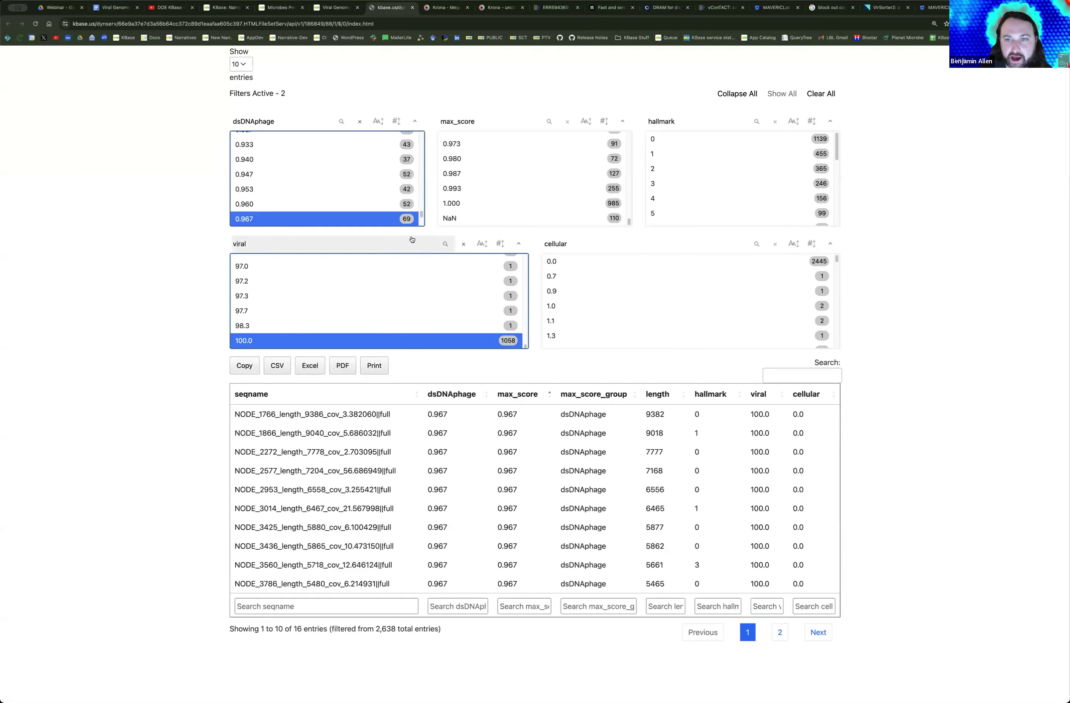
pyautogui.scroll(-5, 798, 284)
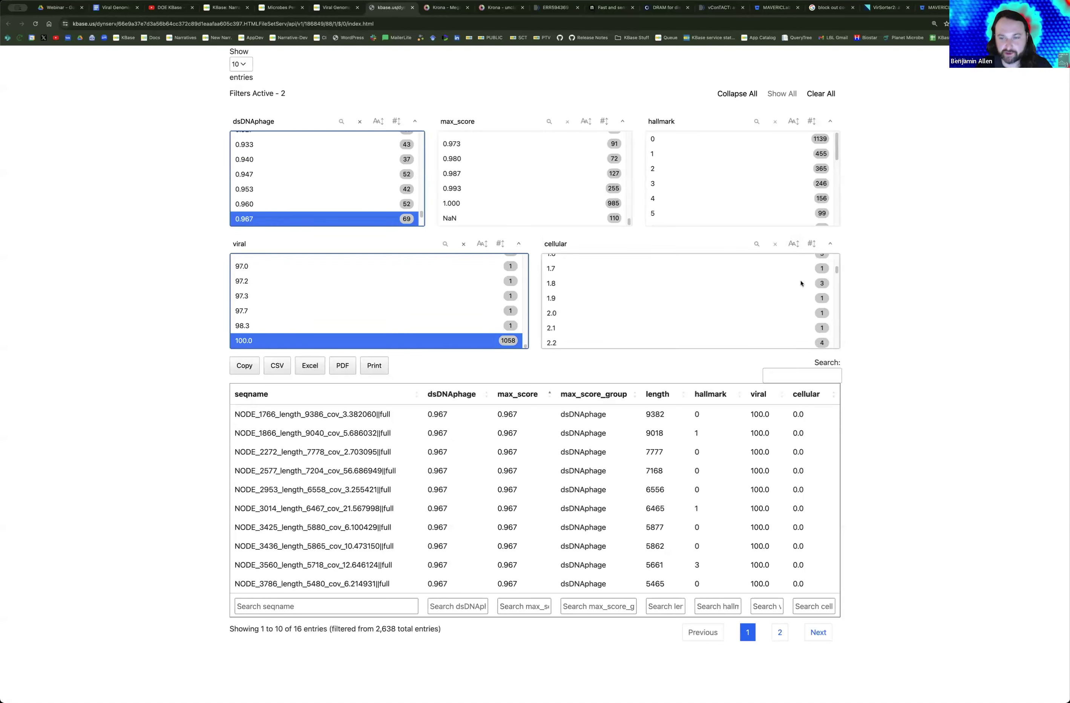
pyautogui.scroll(-8, 737, 270)
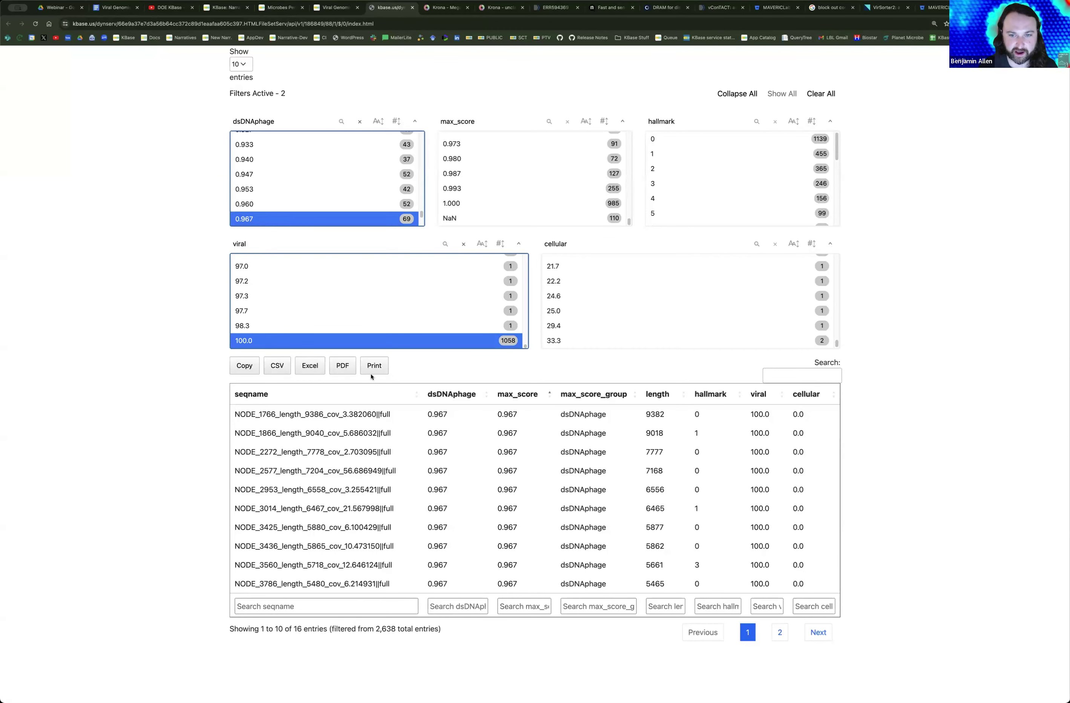
# Step: Return to the Viral Genomics narrative and review the created assembly object in the VirSorter2 result
pyautogui.click(332, 12)
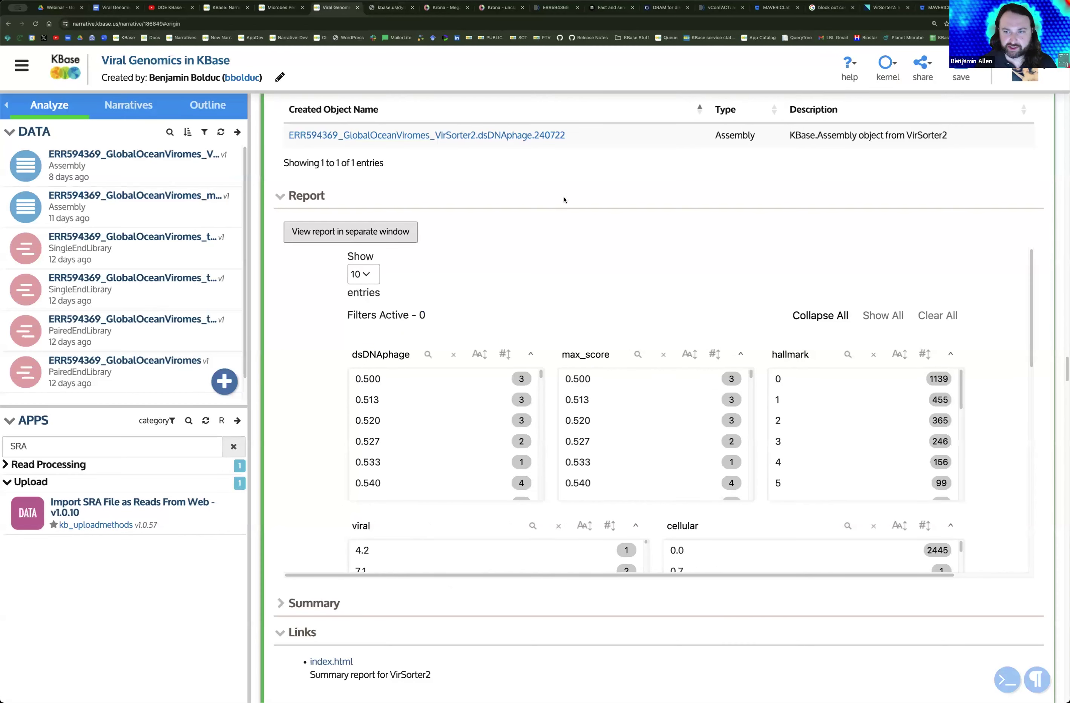
pyautogui.scroll(1, 564, 200)
pyautogui.scroll(5, 565, 200)
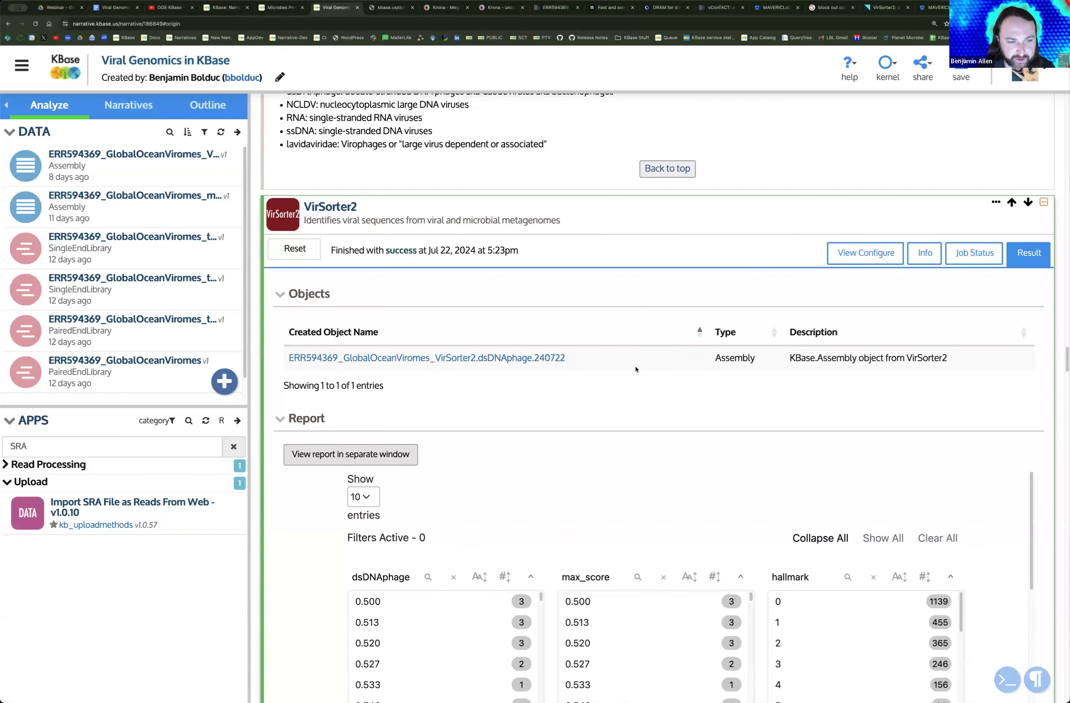
pyautogui.scroll(-3, 637, 369)
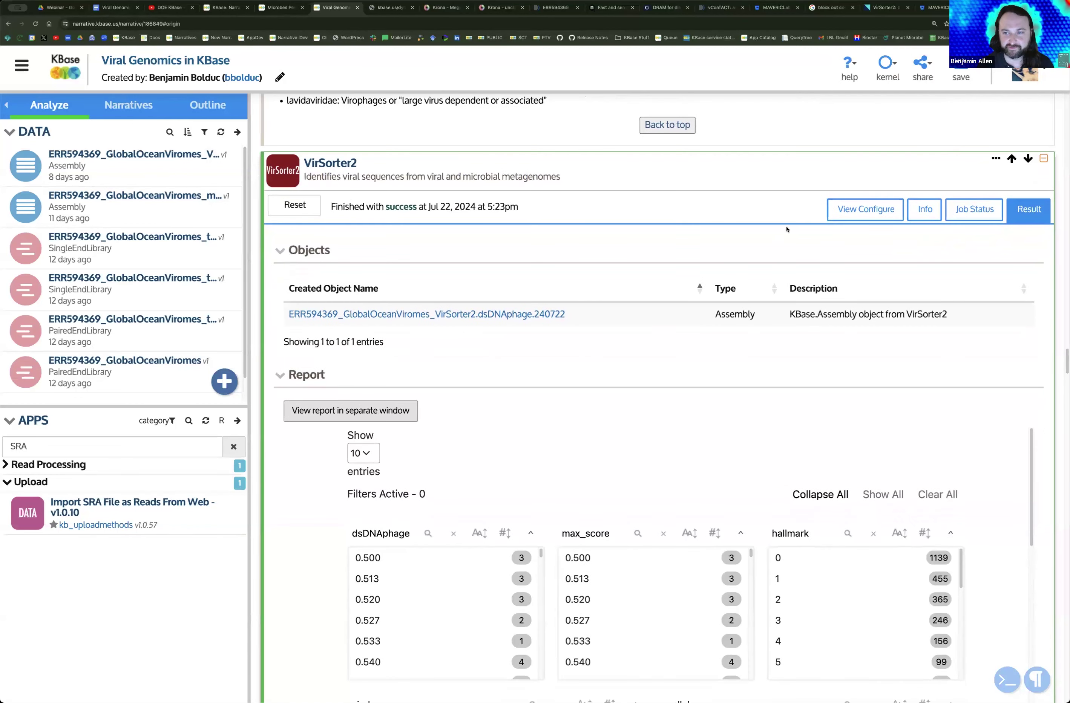
# Step: Show the VirSorter2 app information, open its full App Catalog documentation, and read the inputs, outputs and parameter descriptions
pyautogui.click(932, 210)
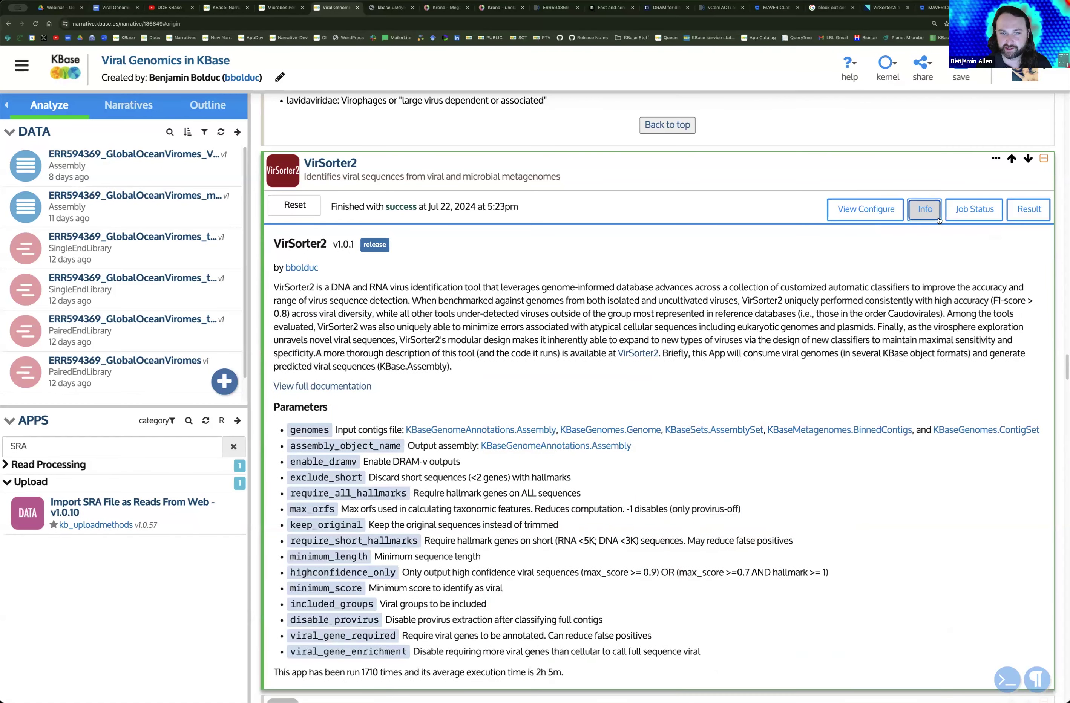
pyautogui.click(340, 390)
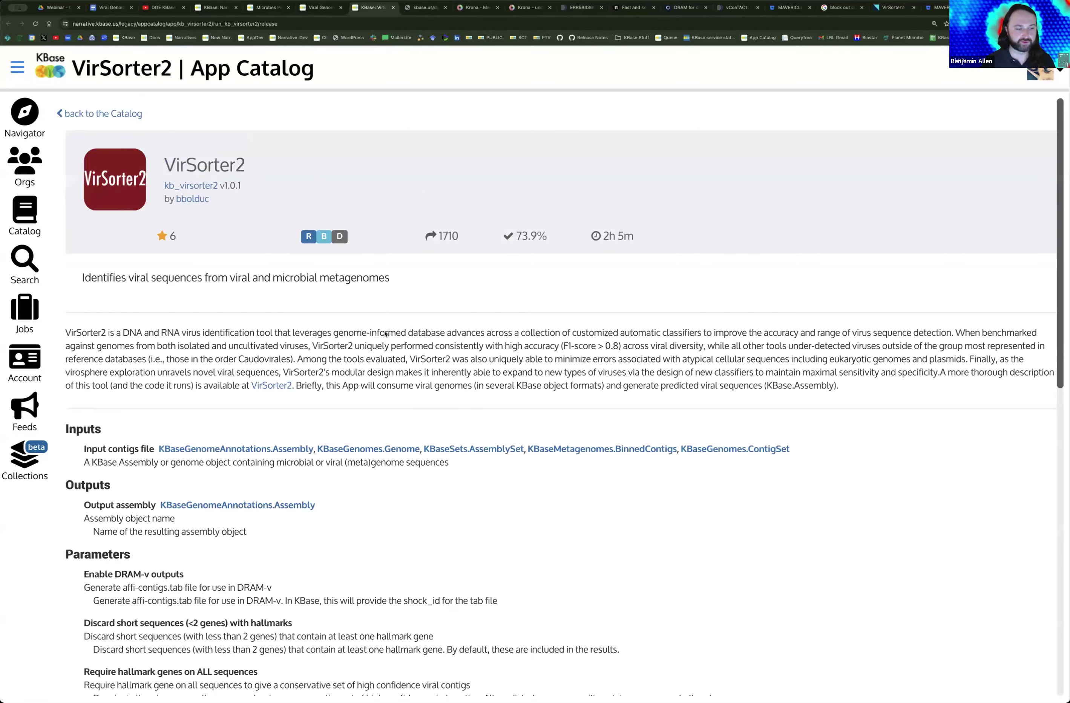
pyautogui.scroll(-5, 531, 442)
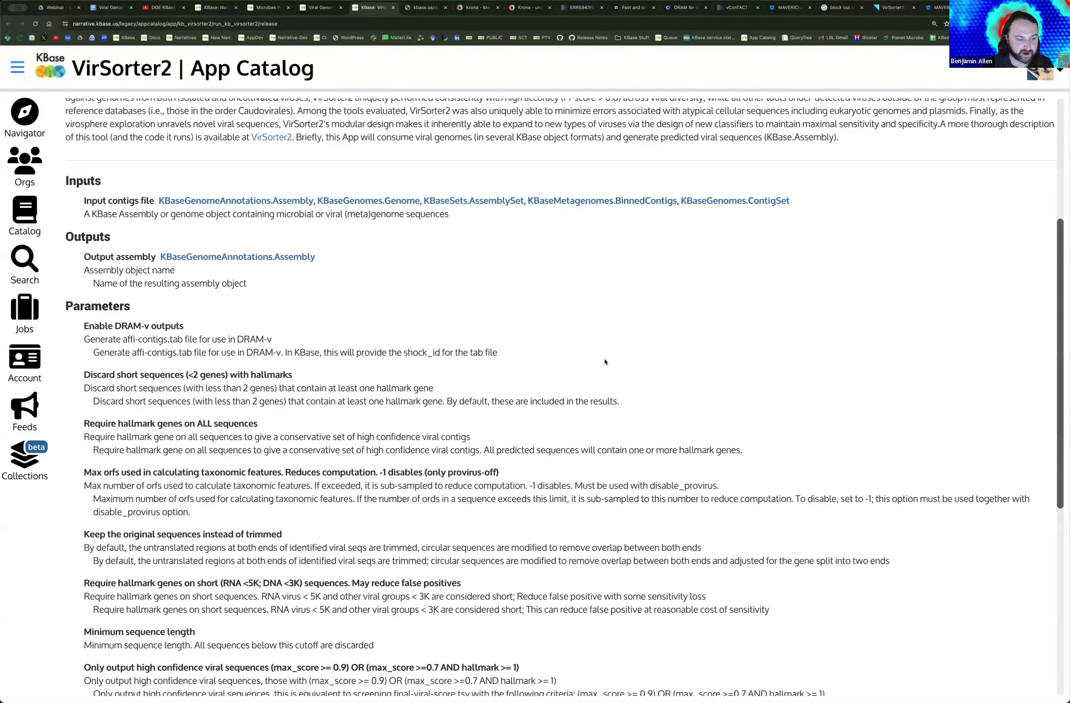
# Step: Read the remaining VirSorter2 parameter descriptions and return to the Viral Genomics narrative to display the VirSorter2 configuration
pyautogui.scroll(-2, 604, 362)
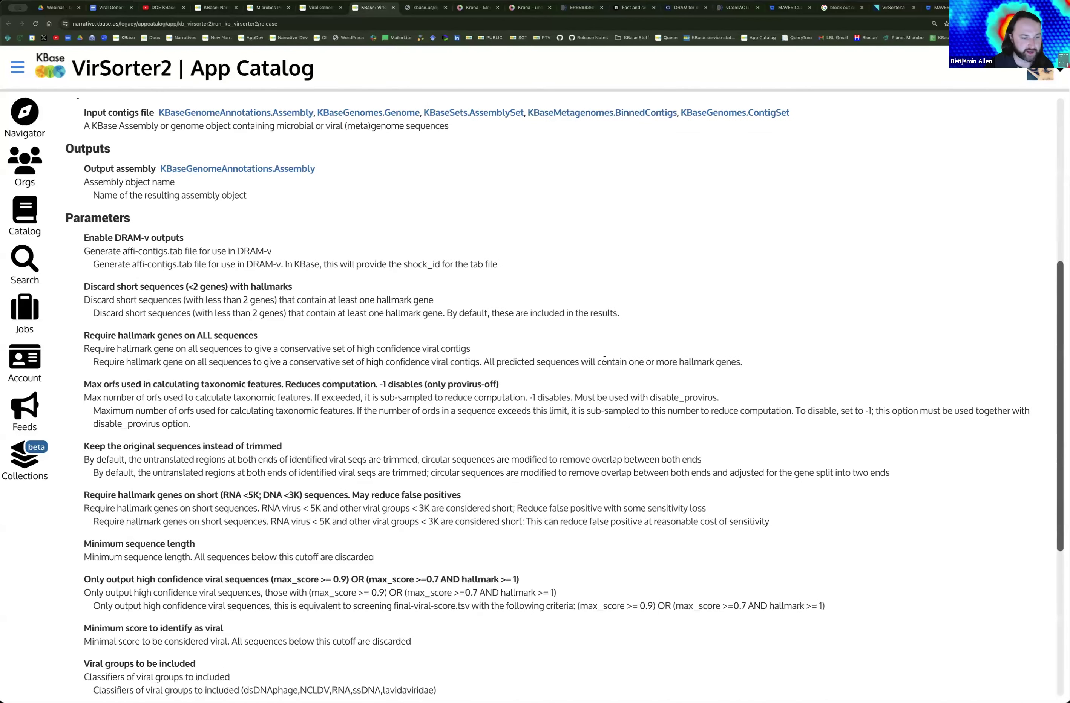
pyautogui.scroll(-3, 605, 359)
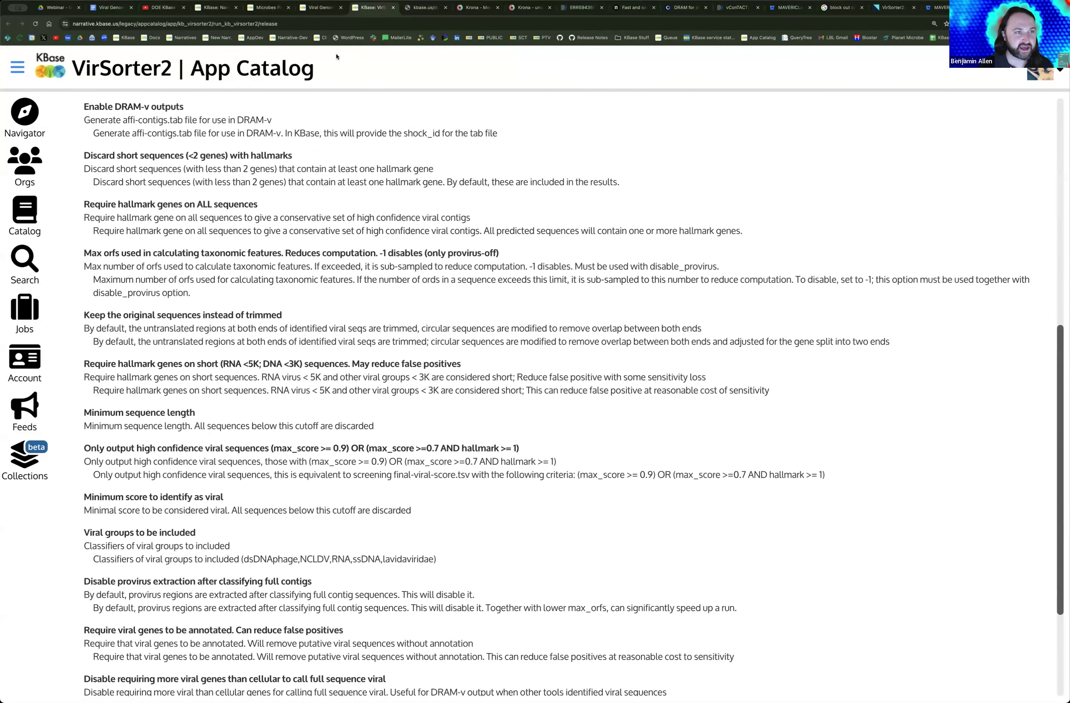
pyautogui.click(320, 7)
pyautogui.click(841, 211)
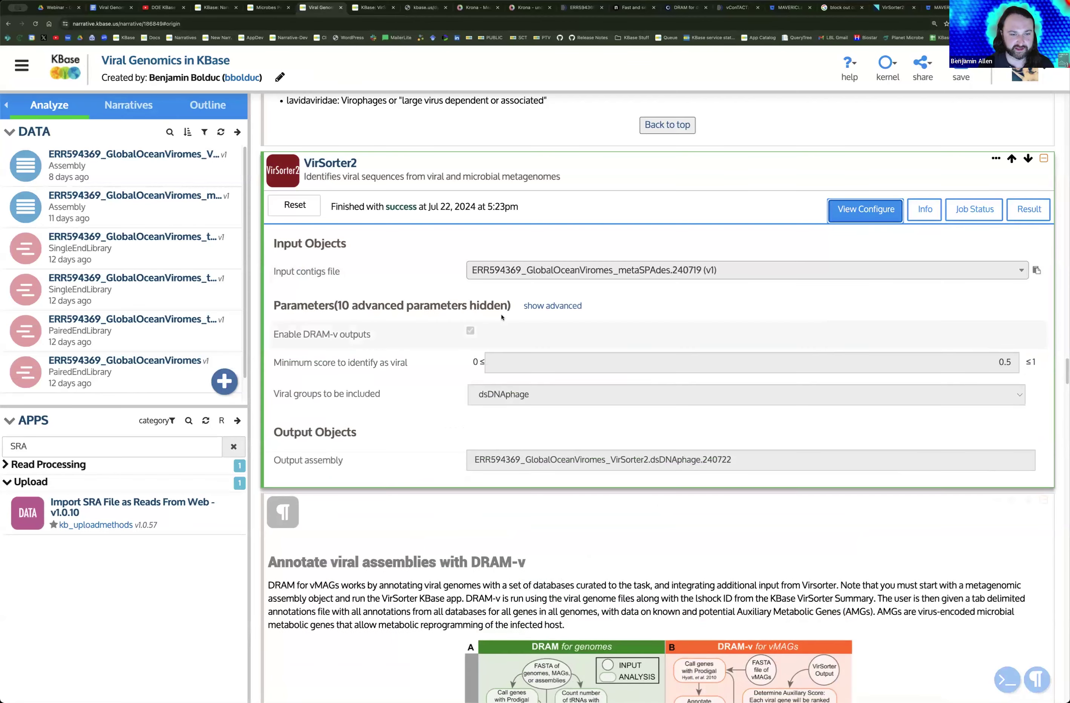
# Step: Show the advanced VirSorter2 parameters and review the hallmark gene, minimum sequence length and scoring settings
pyautogui.click(535, 306)
pyautogui.scroll(-1, 527, 310)
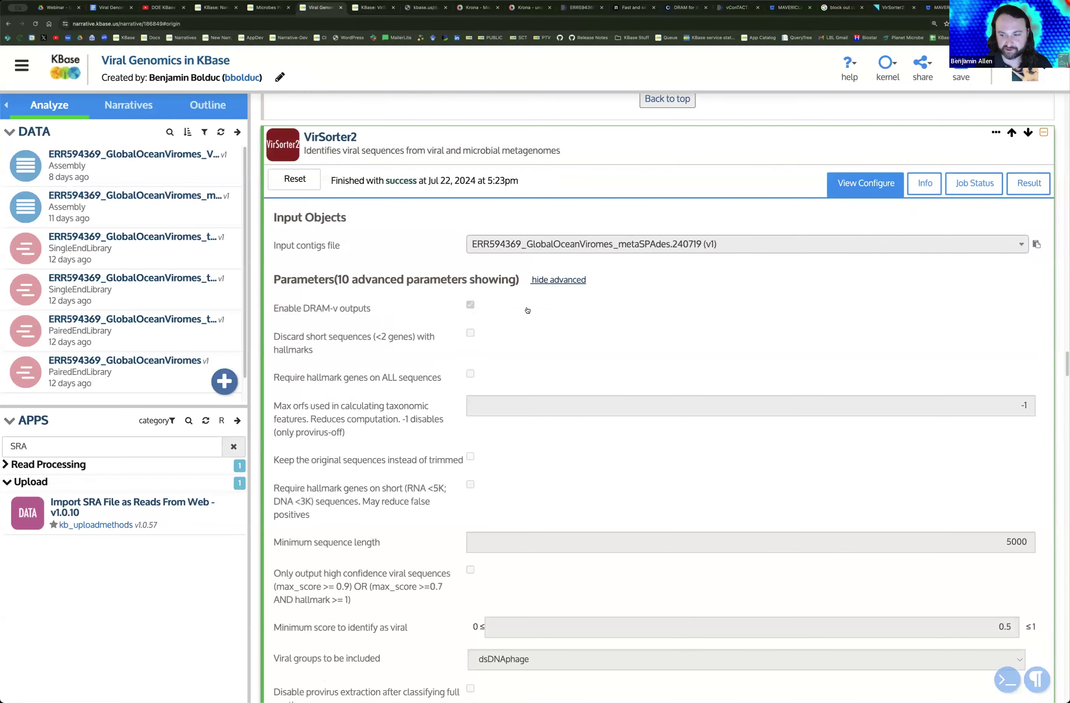
pyautogui.scroll(-3, 528, 311)
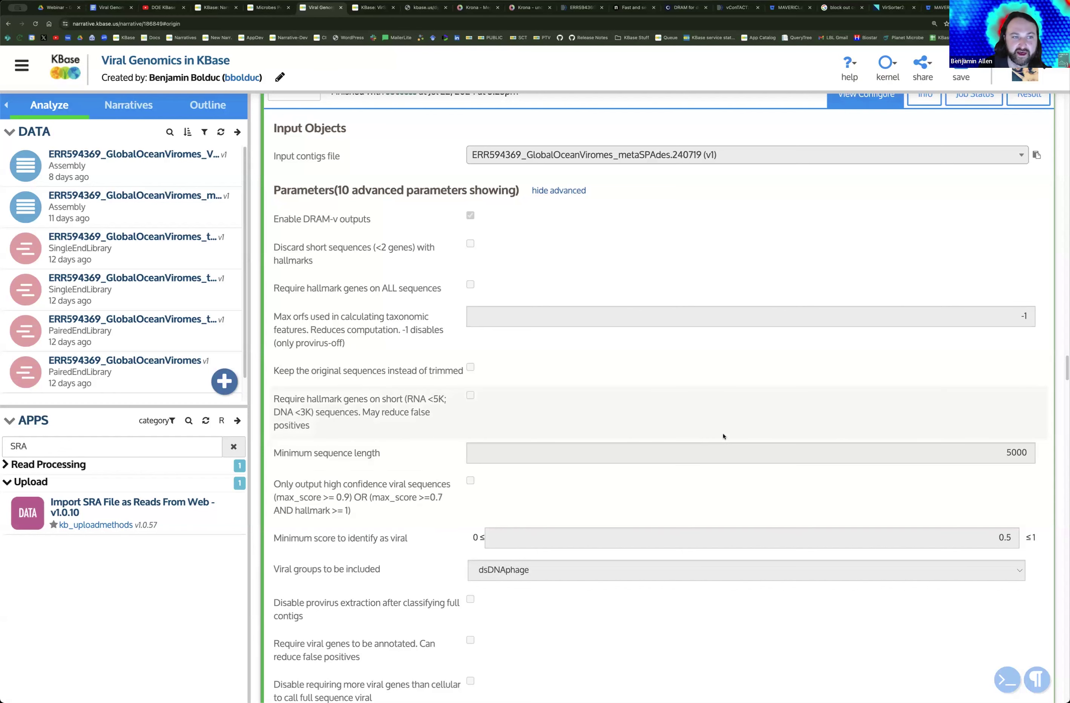
pyautogui.scroll(2, 720, 438)
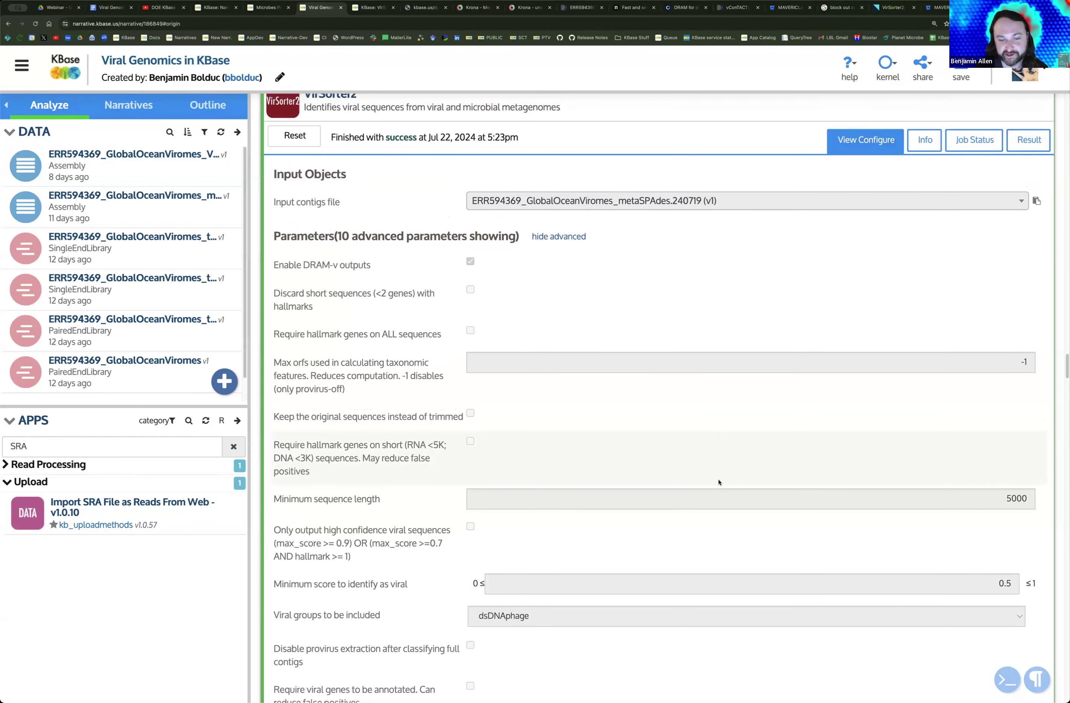
pyautogui.scroll(1, 718, 483)
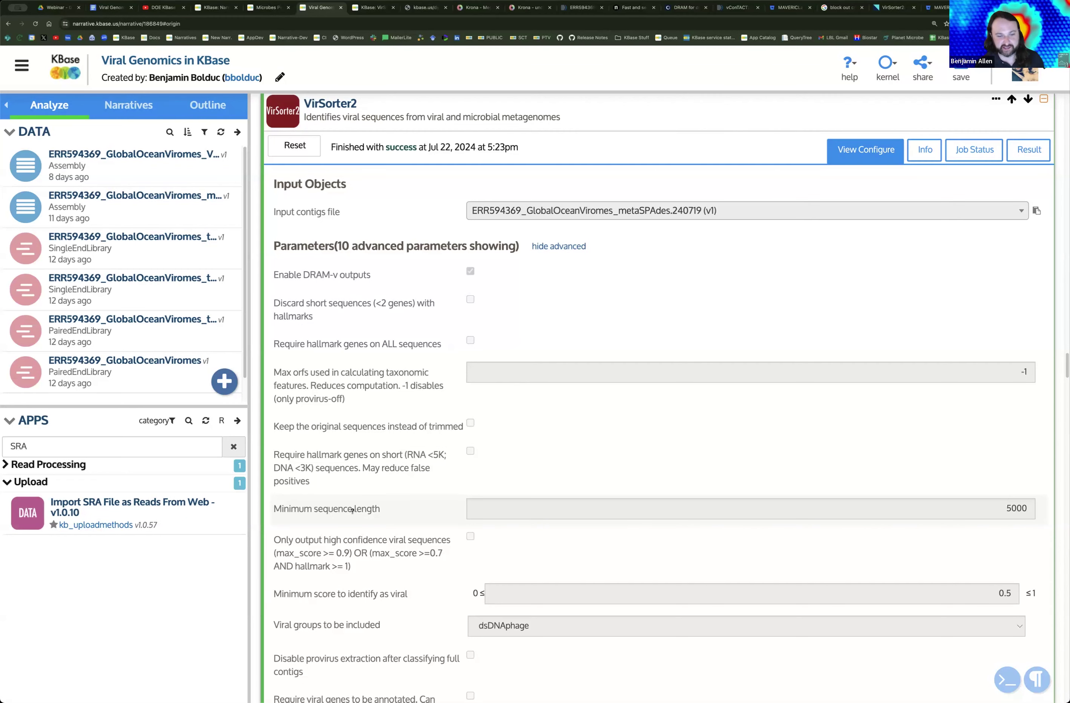
pyautogui.moveTo(366, 510)
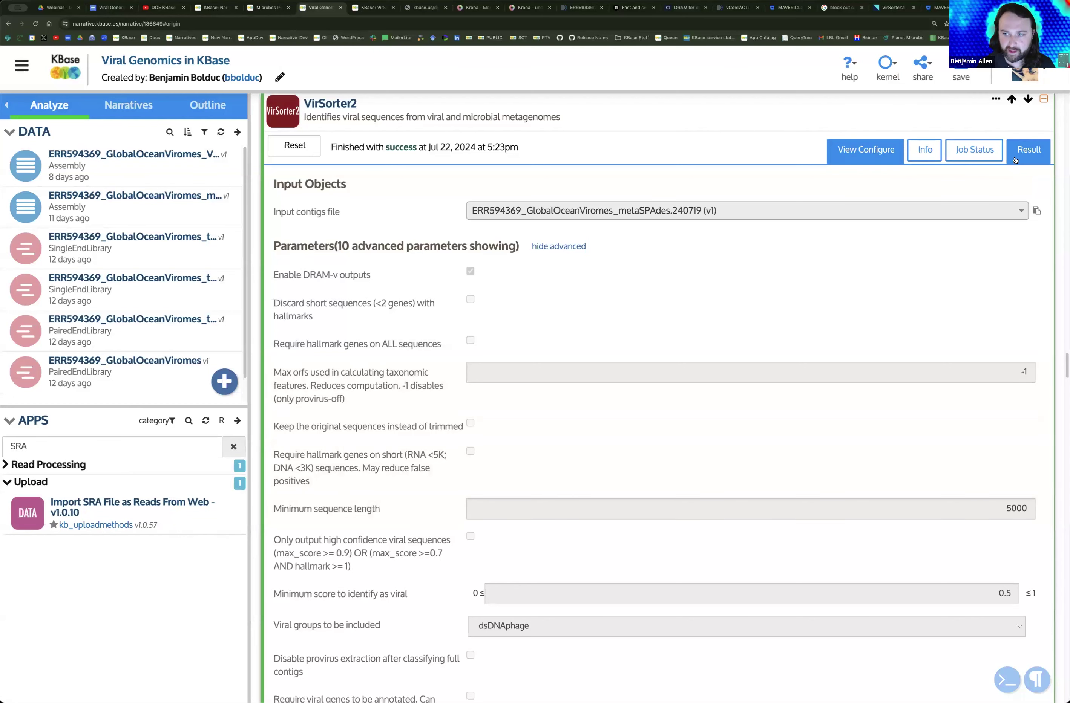
# Step: Display the VirSorter2 result and review its report table, links and downloadable files
pyautogui.click(1028, 150)
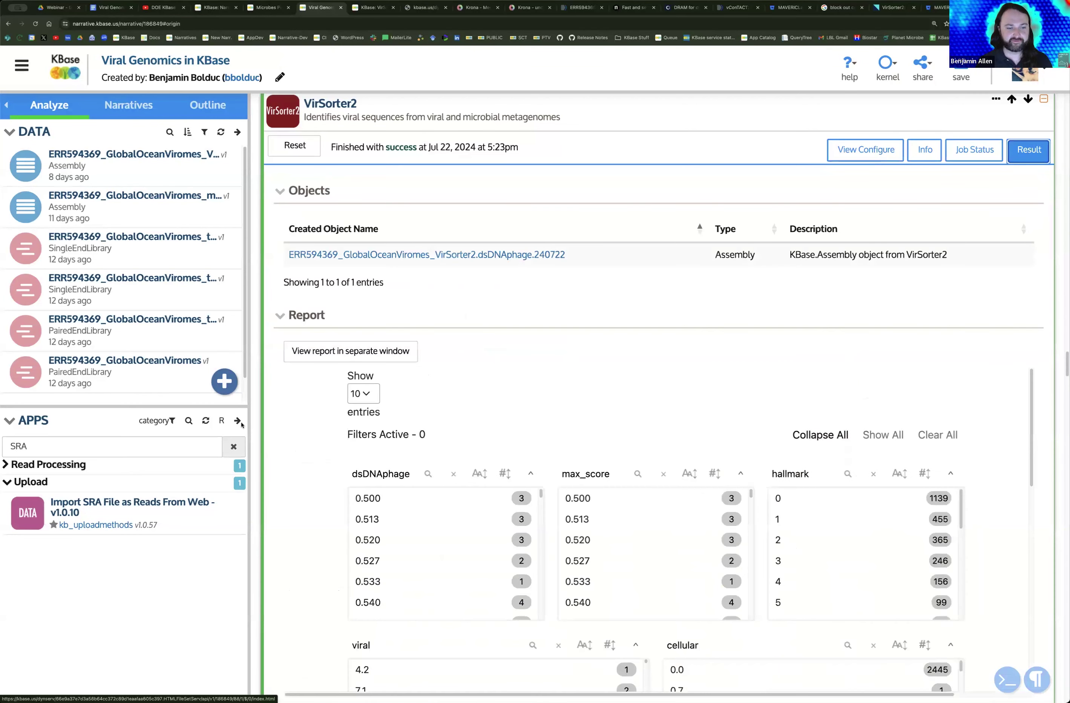
pyautogui.scroll(-1, 307, 569)
pyautogui.scroll(-5, 306, 569)
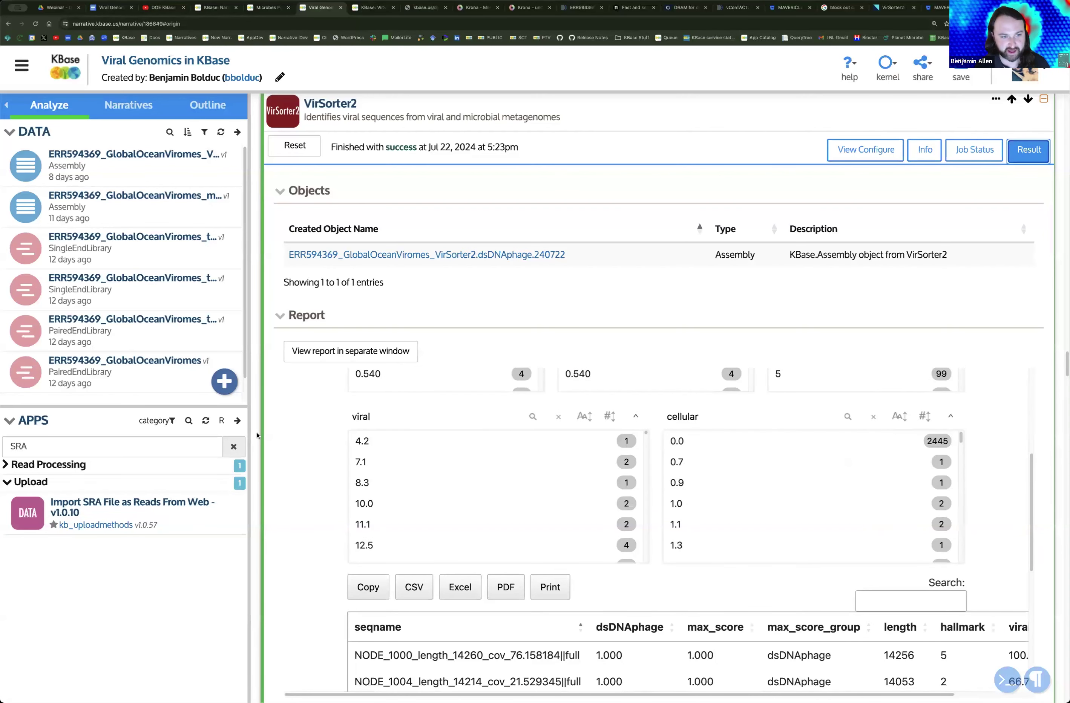
pyautogui.scroll(-10, 257, 435)
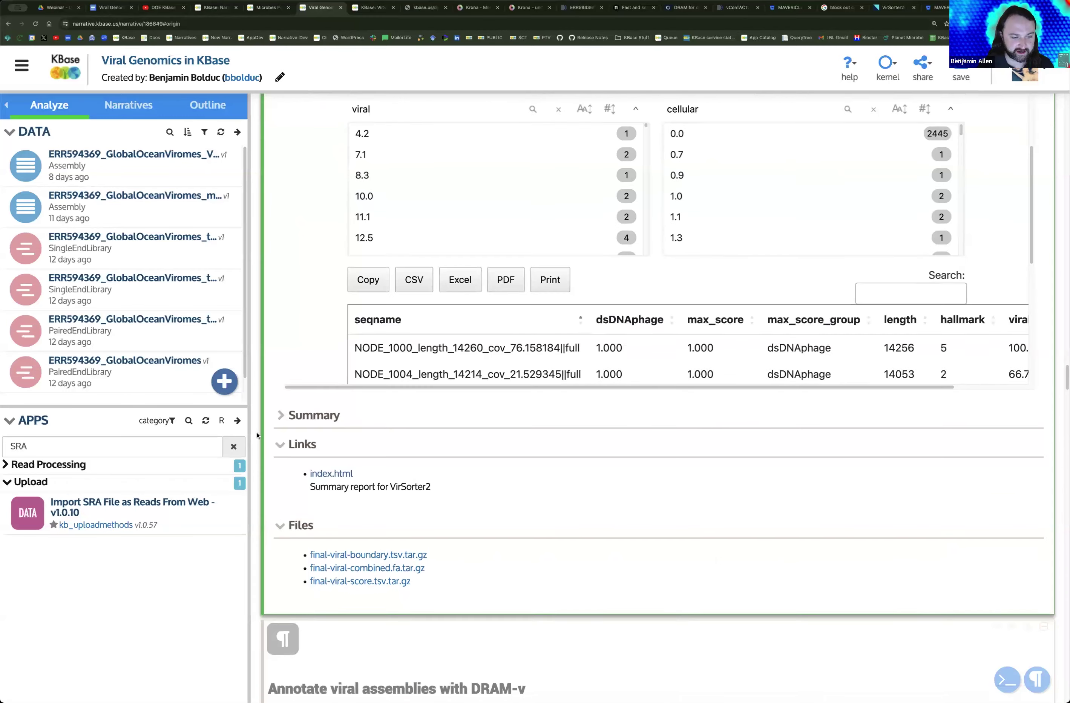
# Step: Read the section on annotating viral assemblies with DRAM-v and examine its workflow diagram
pyautogui.scroll(-6, 257, 435)
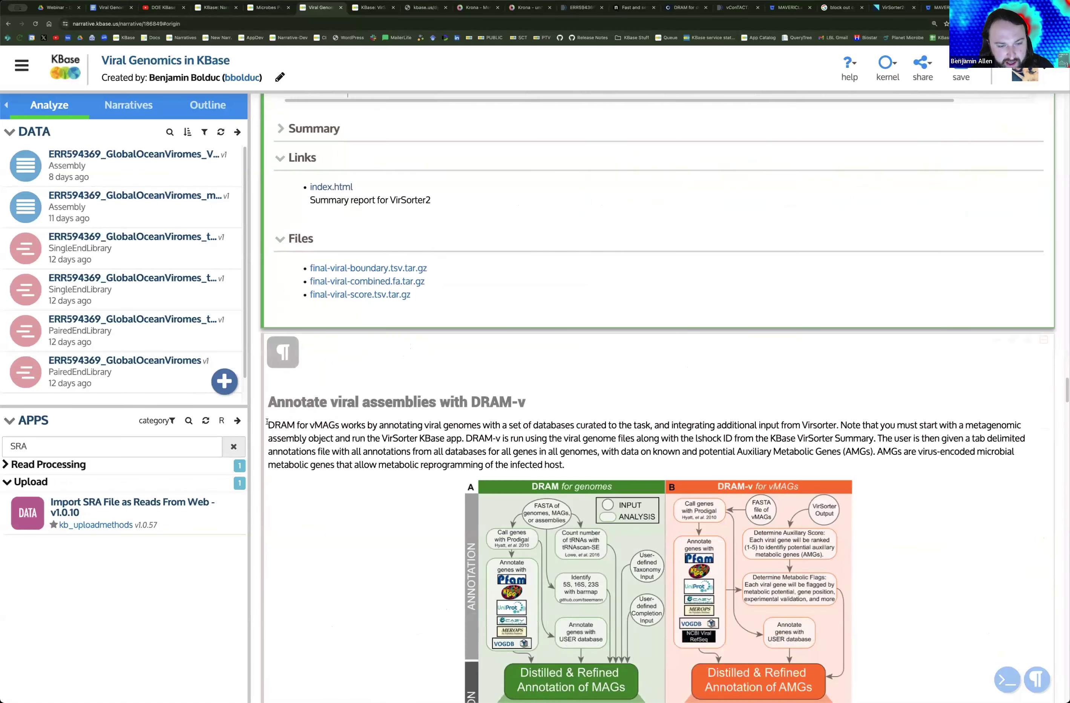
pyautogui.click(348, 298)
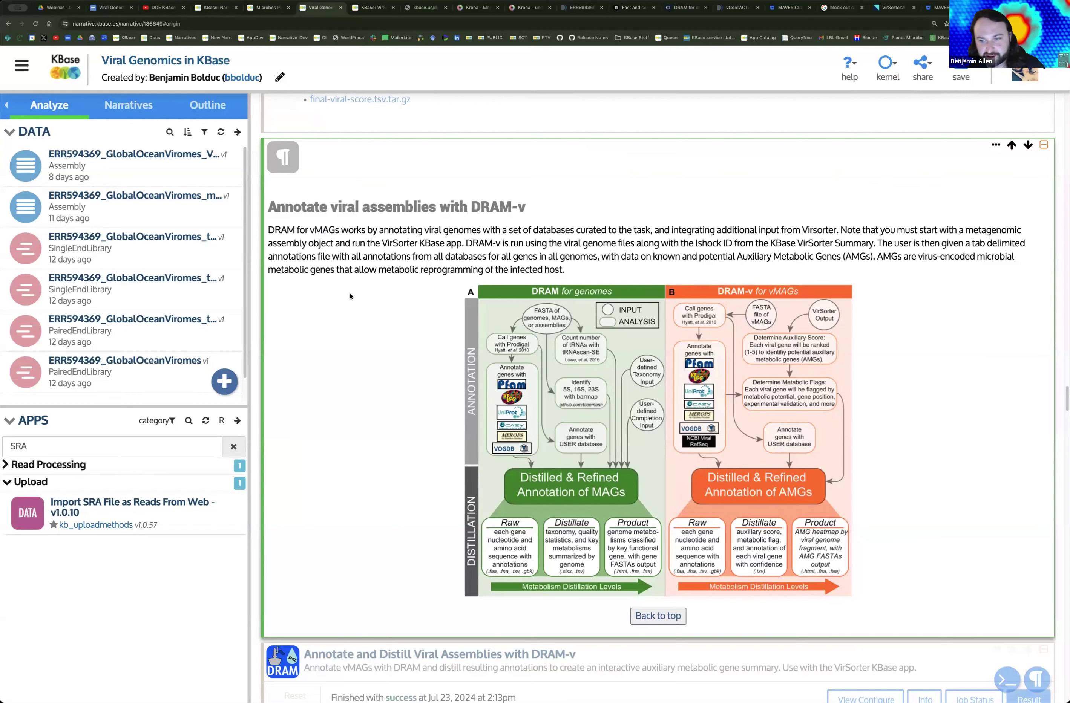
pyautogui.scroll(-1, 349, 297)
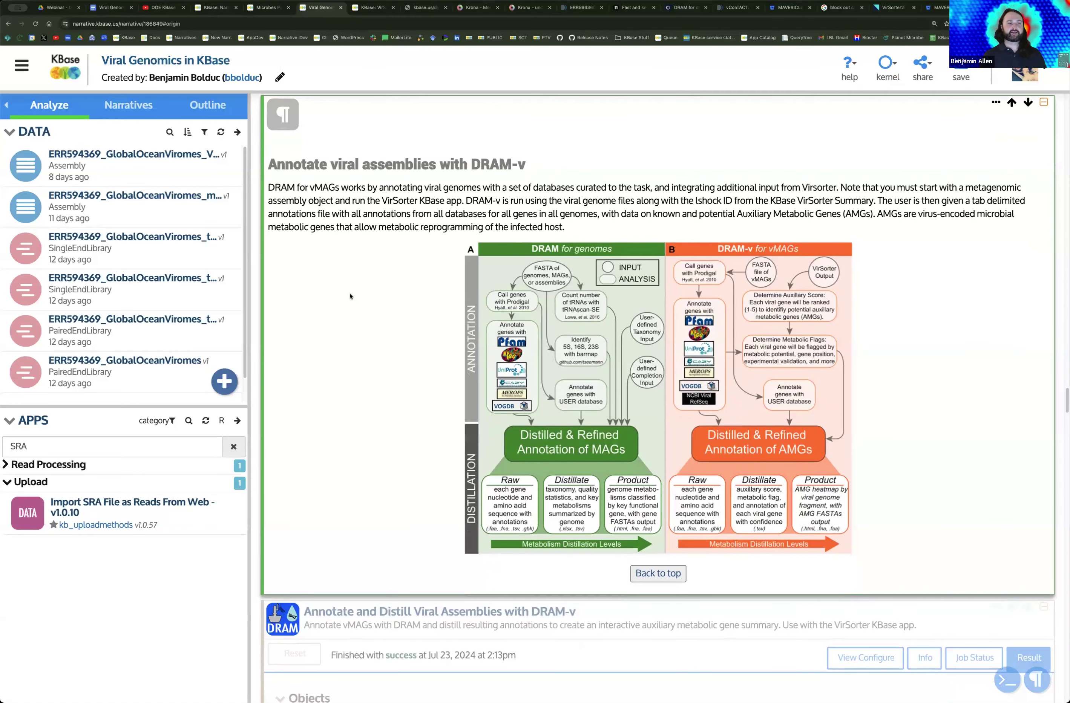
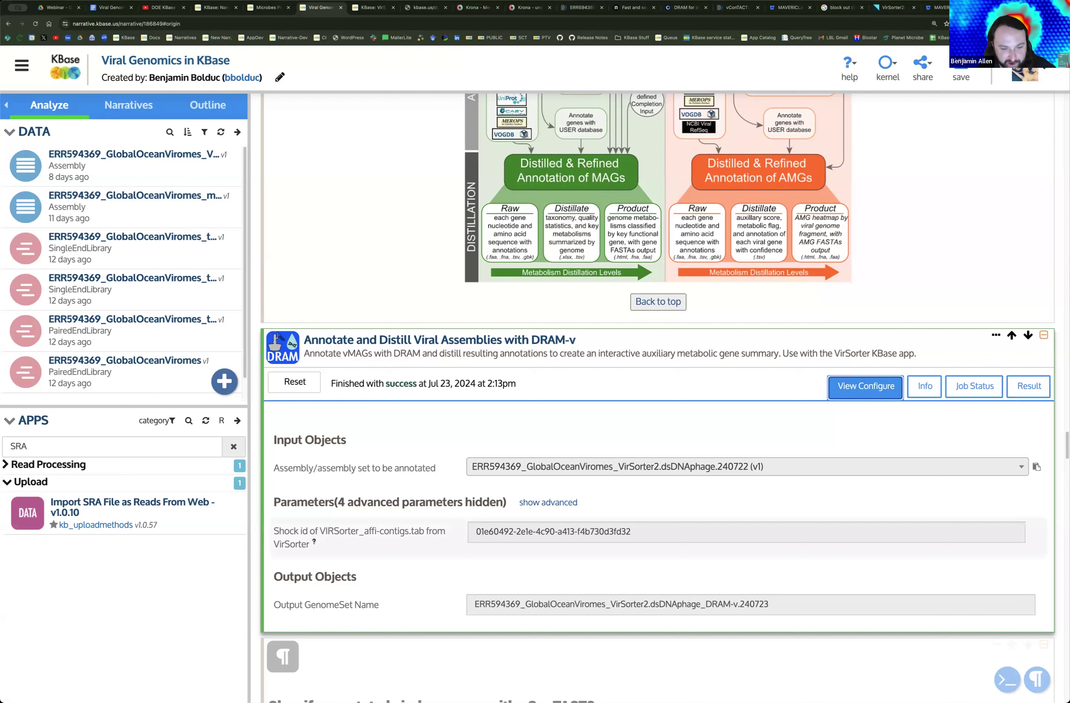
# Step: Review the DRAM-v configuration, highlighting the VirSorter shock ID and reading the description of that parameter
pyautogui.moveTo(313, 542)
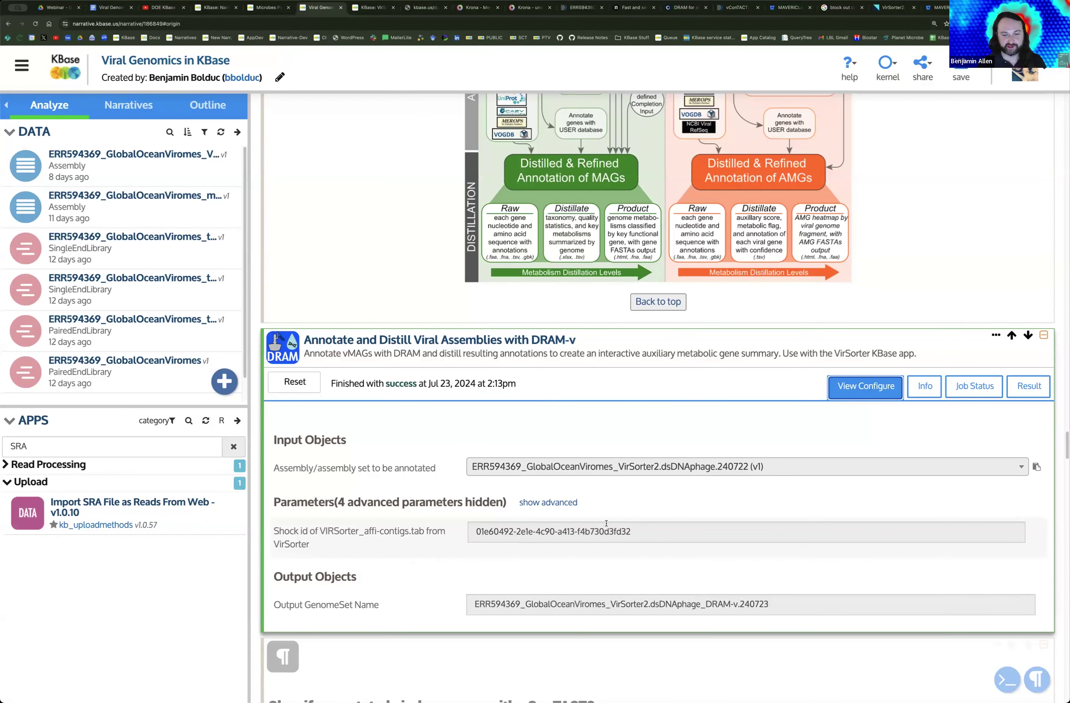
pyautogui.tripleClick(657, 529)
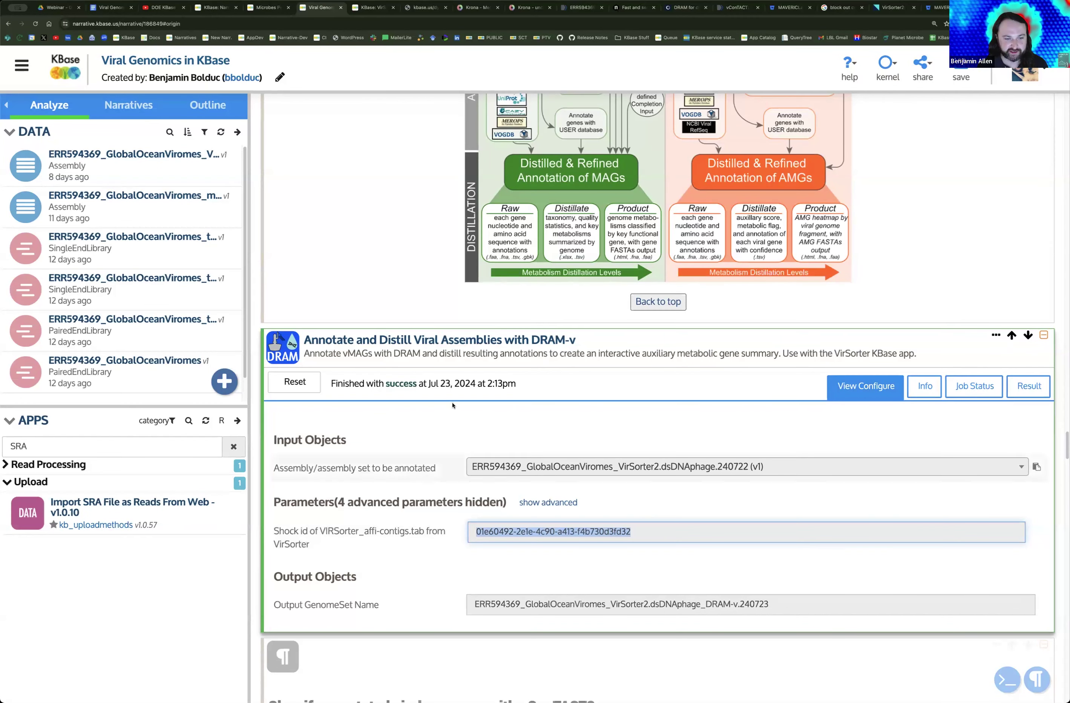
pyautogui.click(472, 400)
pyautogui.scroll(-3, 403, 467)
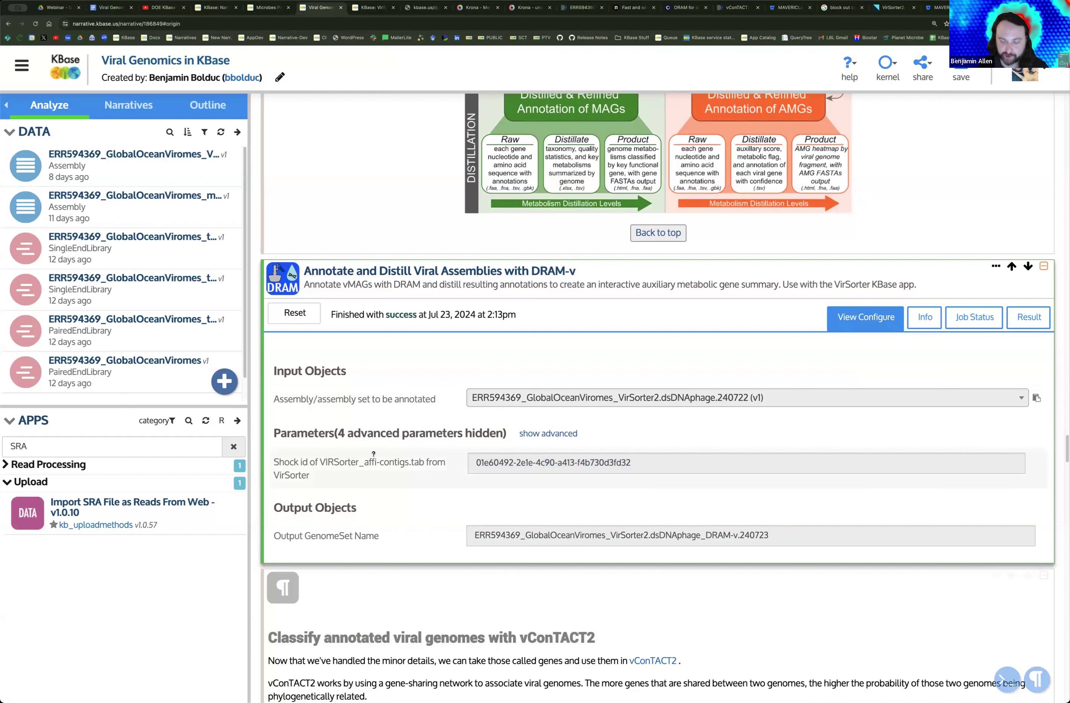
pyautogui.moveTo(373, 454)
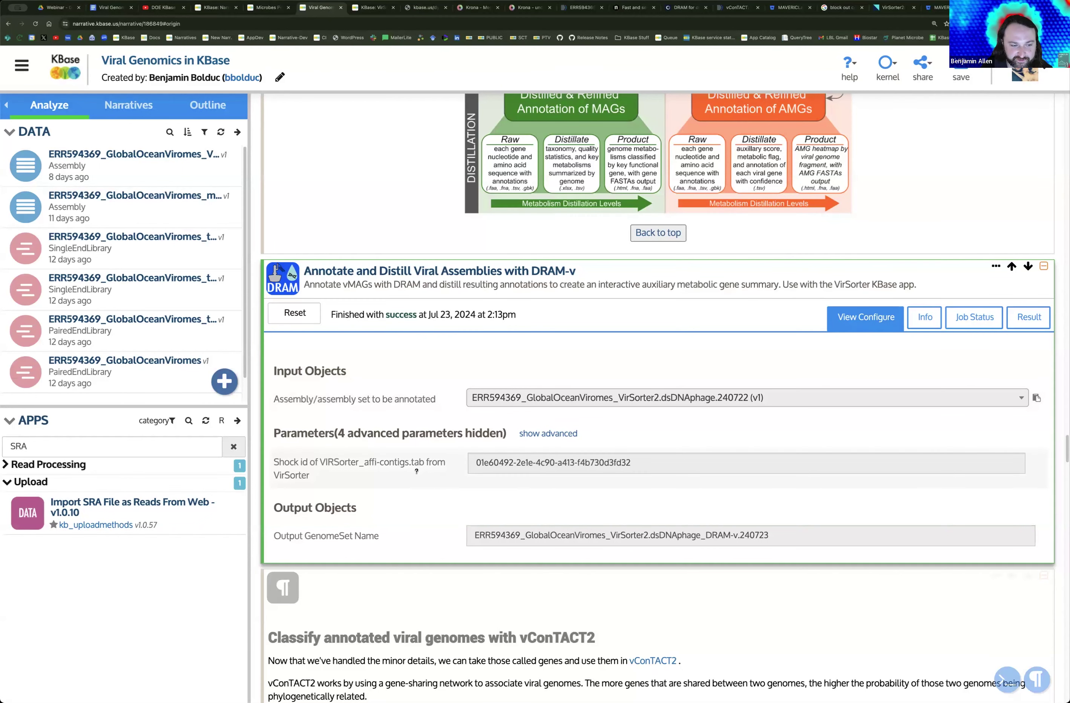
pyautogui.moveTo(416, 474)
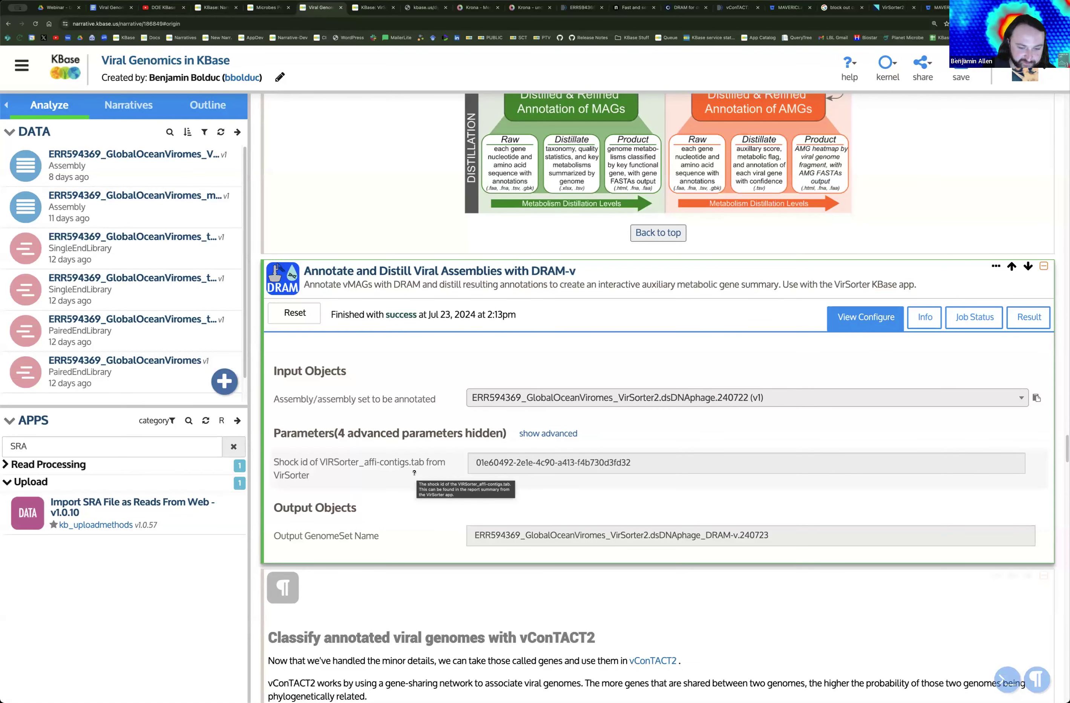
# Step: Show the advanced DRAM-v parameters, review the contig length, translation table and bit score settings, and hide them again
pyautogui.click(561, 434)
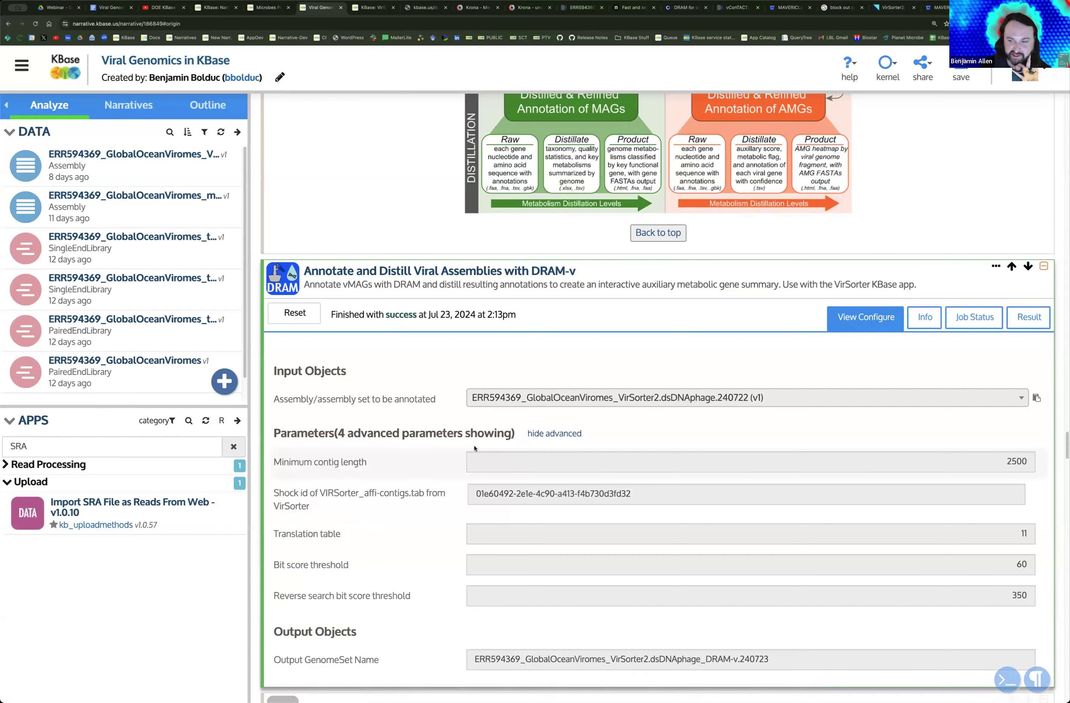
pyautogui.scroll(-1, 448, 459)
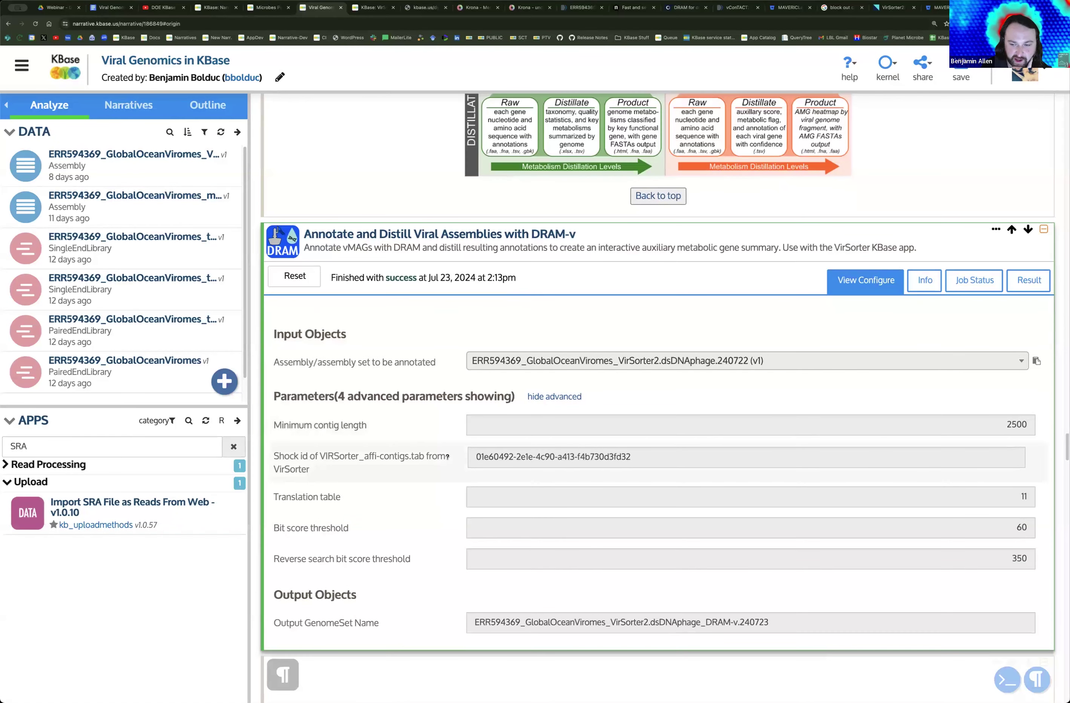
pyautogui.click(554, 397)
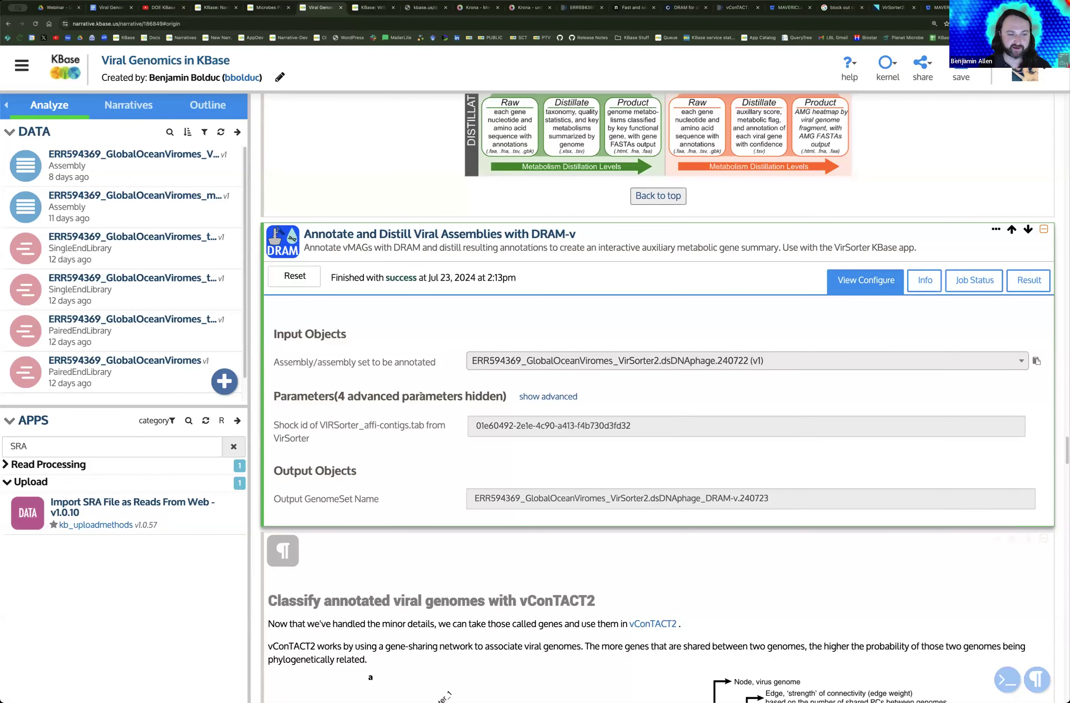
# Step: Expand the summary of the VirSorter2 result and highlight the shock ID given for DRAM-v compatibility
pyautogui.scroll(12, 421, 392)
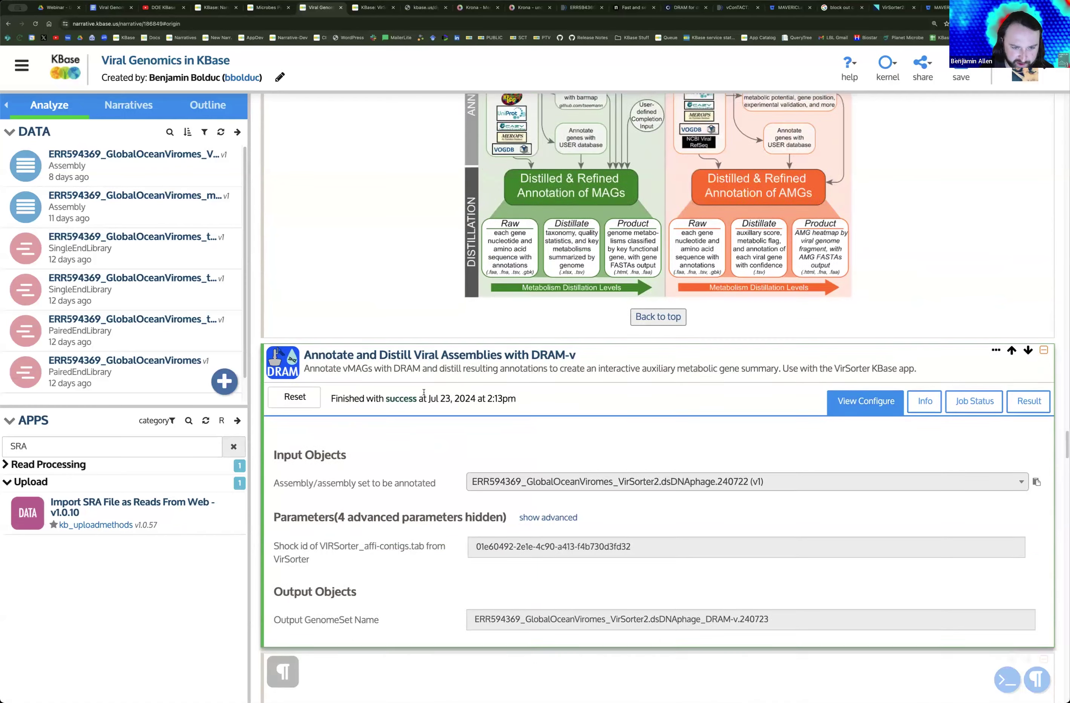
pyautogui.scroll(7, 424, 392)
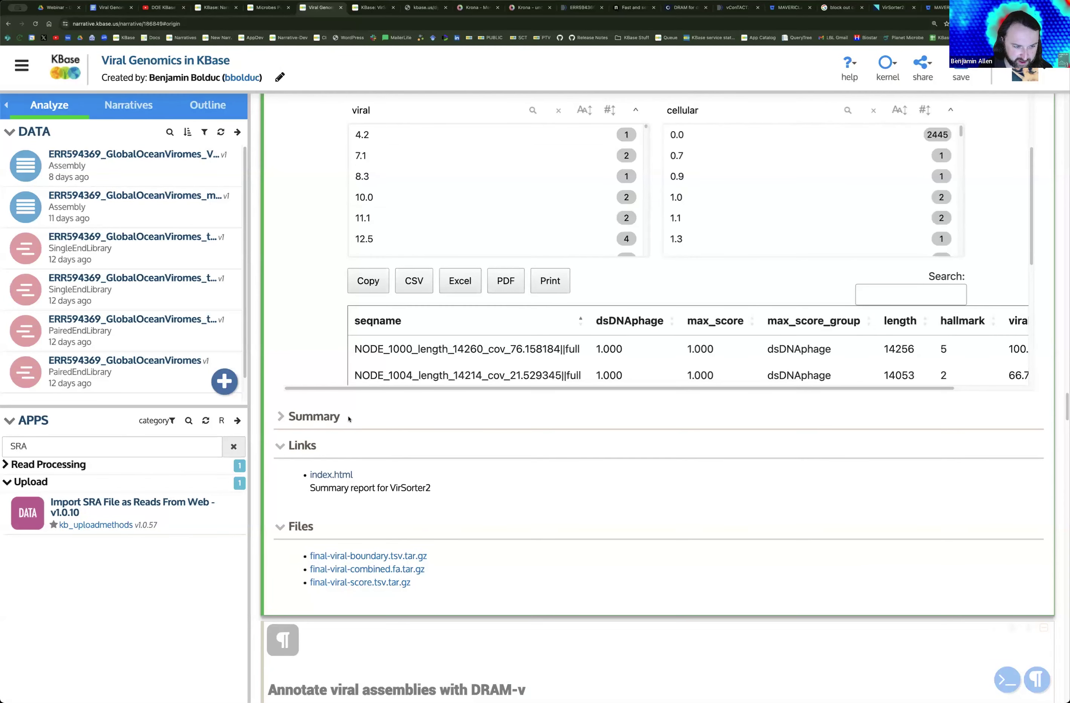
pyautogui.click(309, 420)
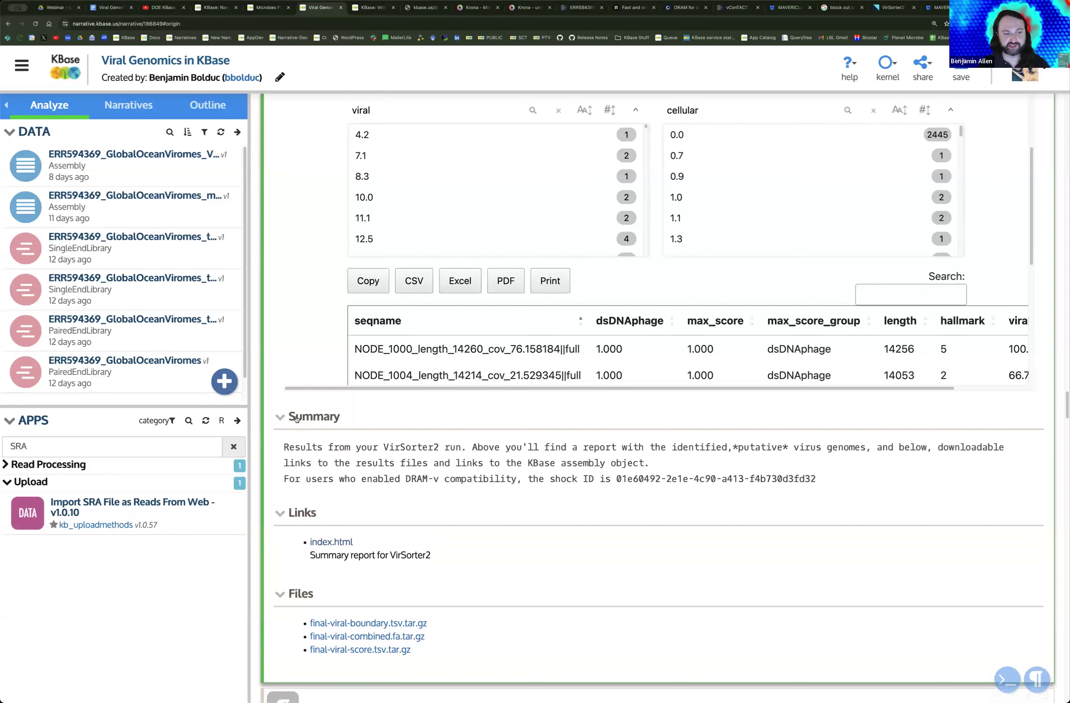
pyautogui.click(297, 419)
pyautogui.click(298, 419)
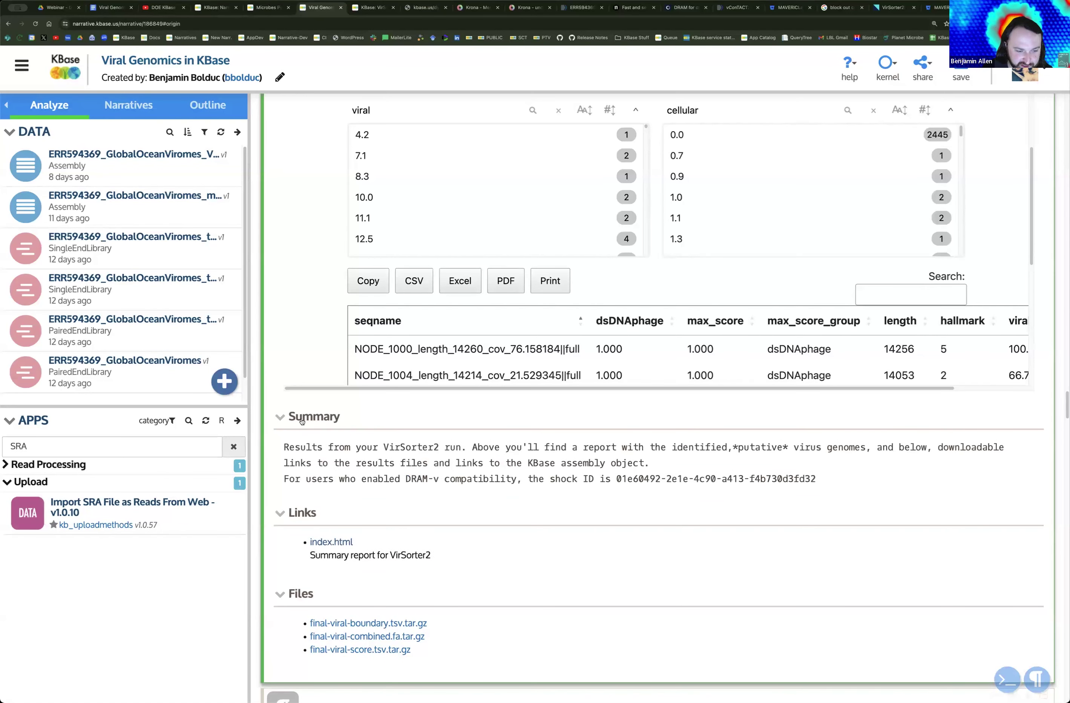
pyautogui.doubleClick(622, 480)
pyautogui.moveTo(699, 478); pyautogui.dragTo(846, 475)
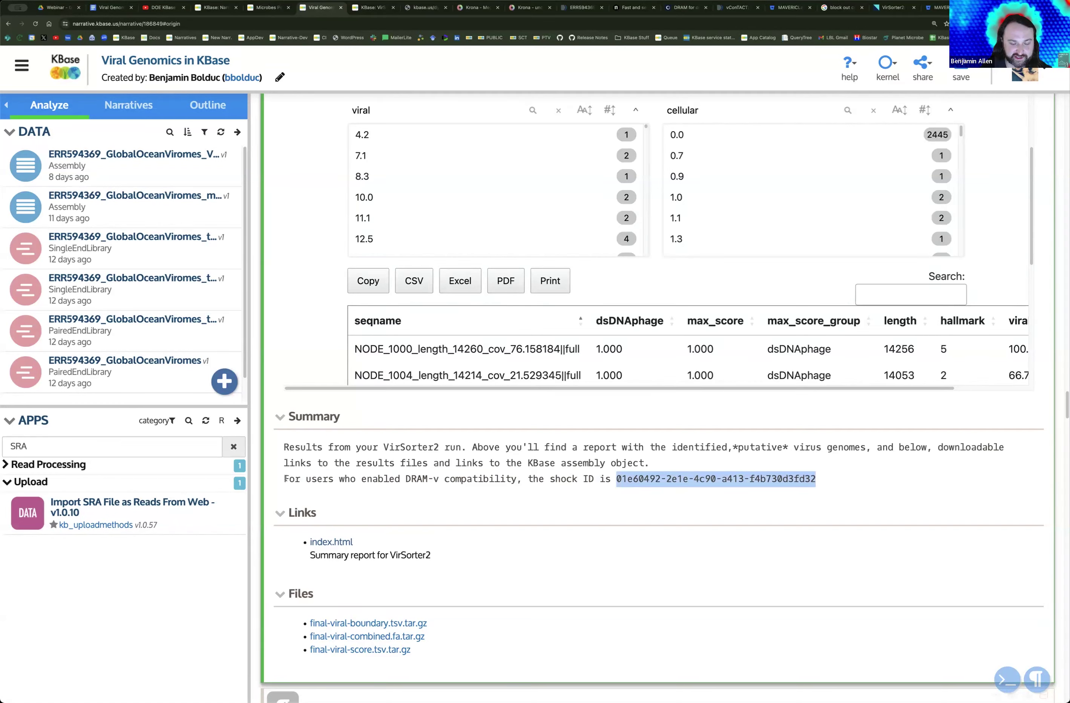
pyautogui.moveTo(284, 479); pyautogui.dragTo(500, 494)
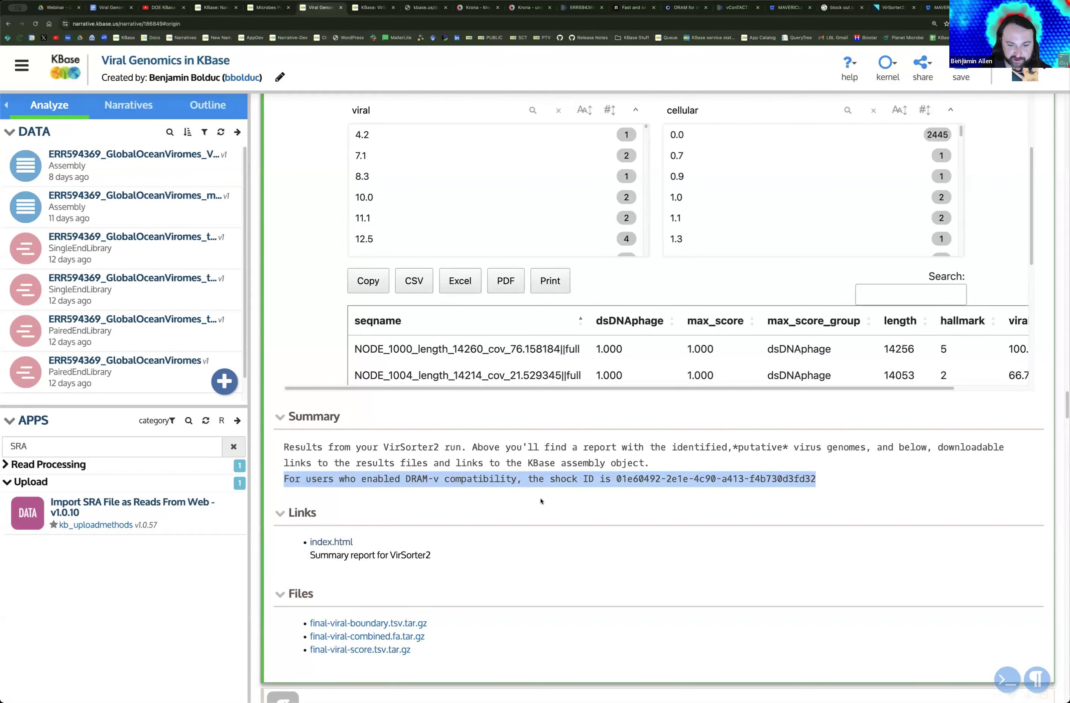
pyautogui.click(774, 479)
pyautogui.moveTo(840, 481); pyautogui.dragTo(618, 482)
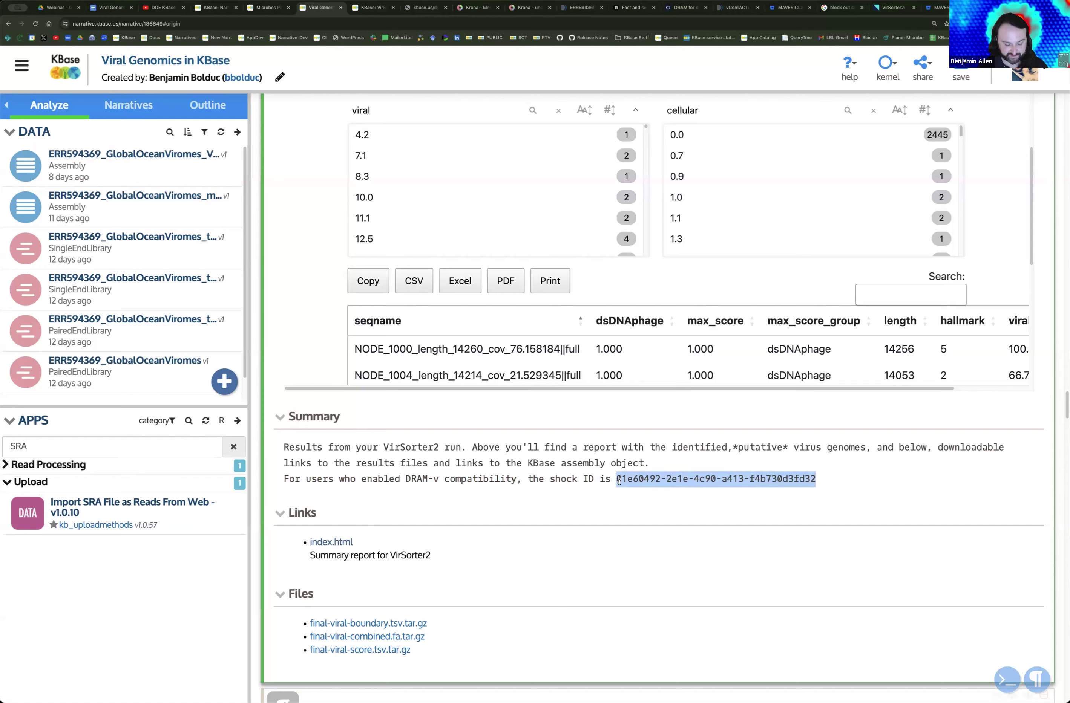
# Step: Display the DRAM-v app's result and examine the report's heatmap of metabolic gene categories per contig
pyautogui.scroll(-15, 618, 479)
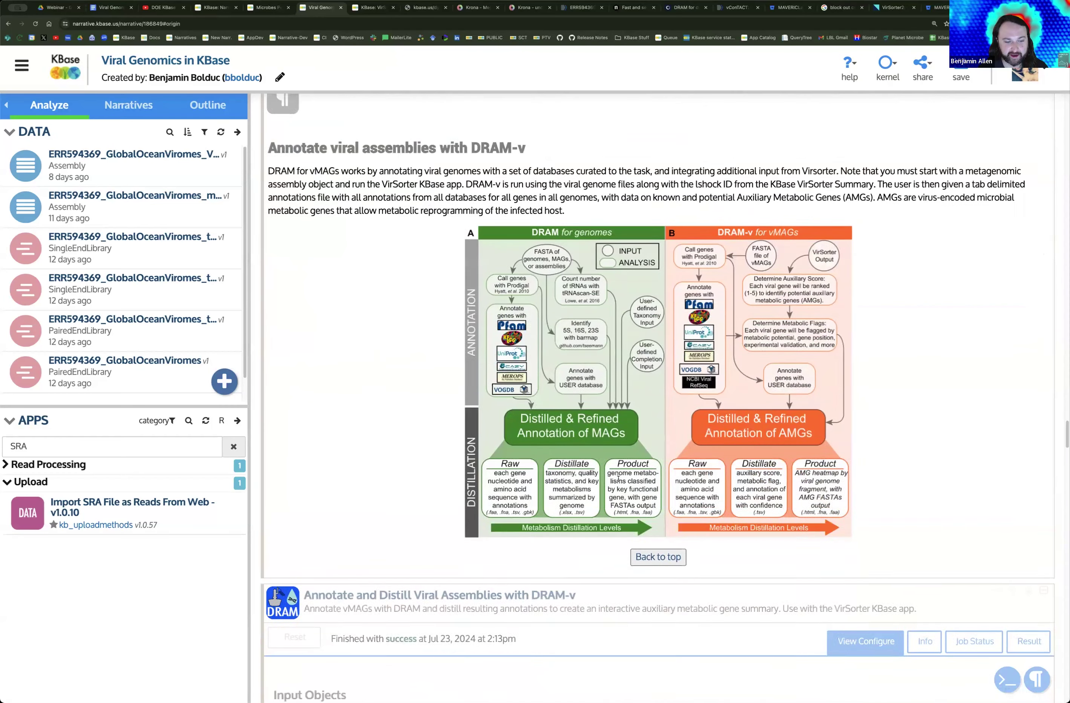
pyautogui.click(605, 509)
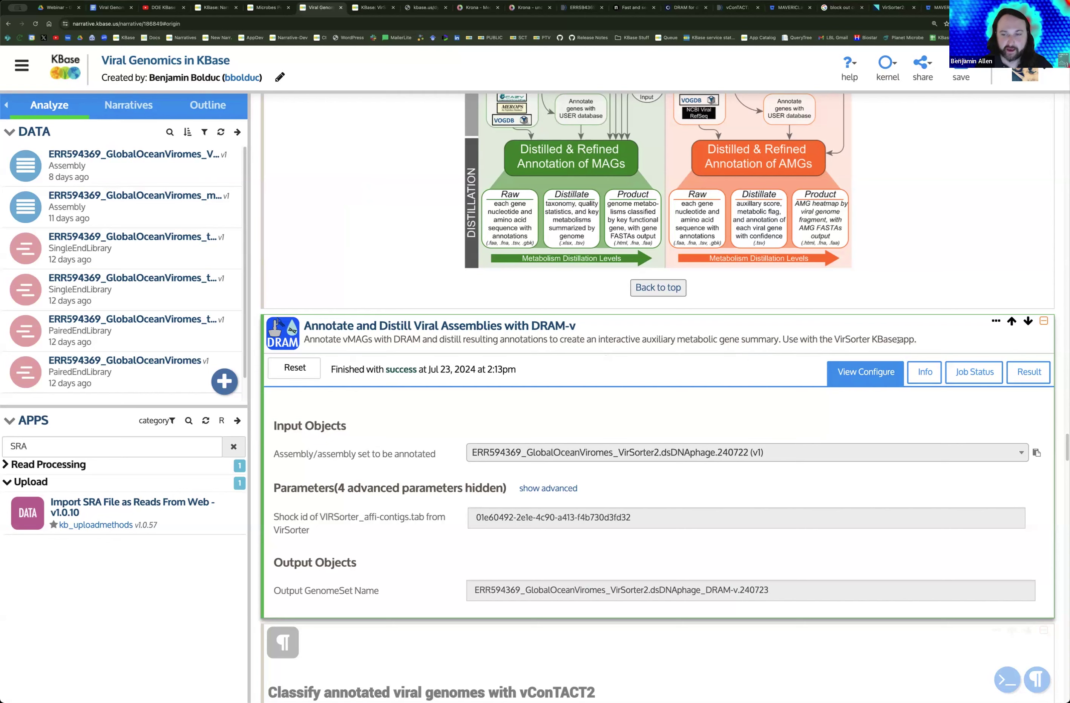
pyautogui.click(1028, 373)
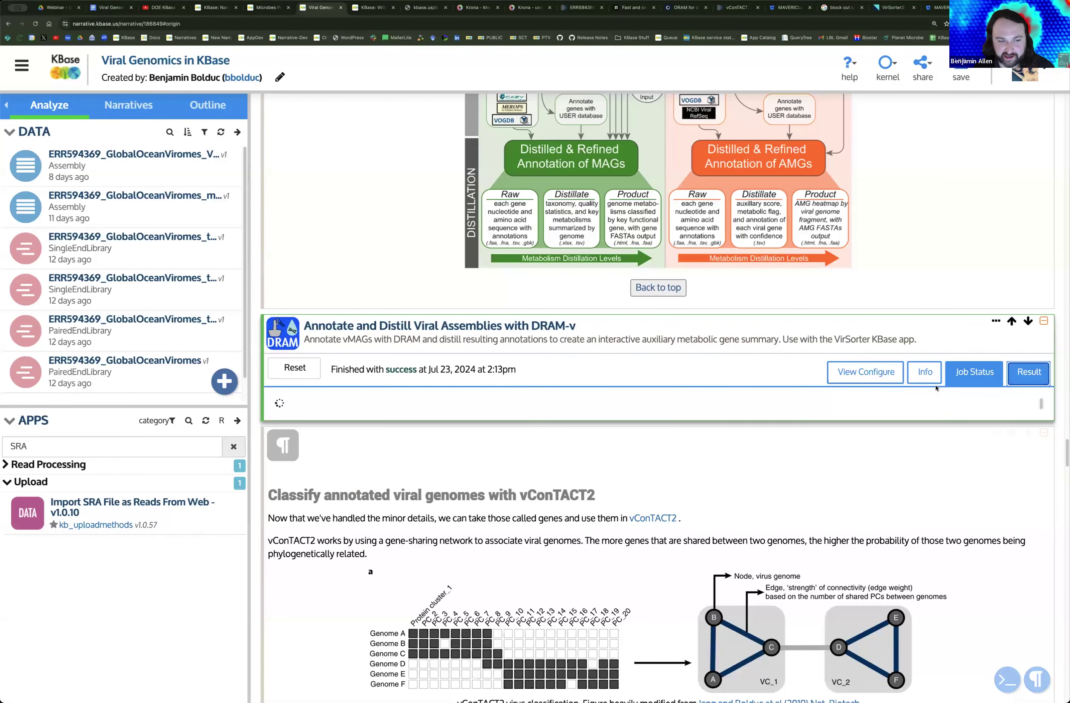
pyautogui.scroll(-3, 751, 386)
pyautogui.scroll(-4, 703, 304)
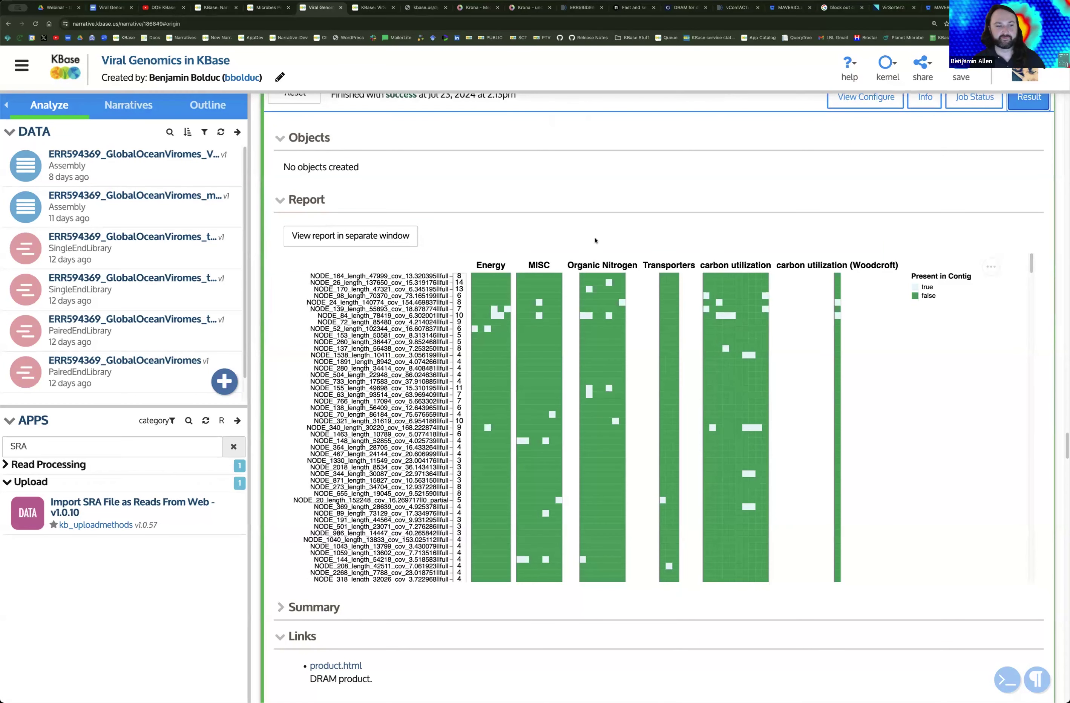
pyautogui.scroll(3, 502, 329)
pyautogui.scroll(-4, 438, 416)
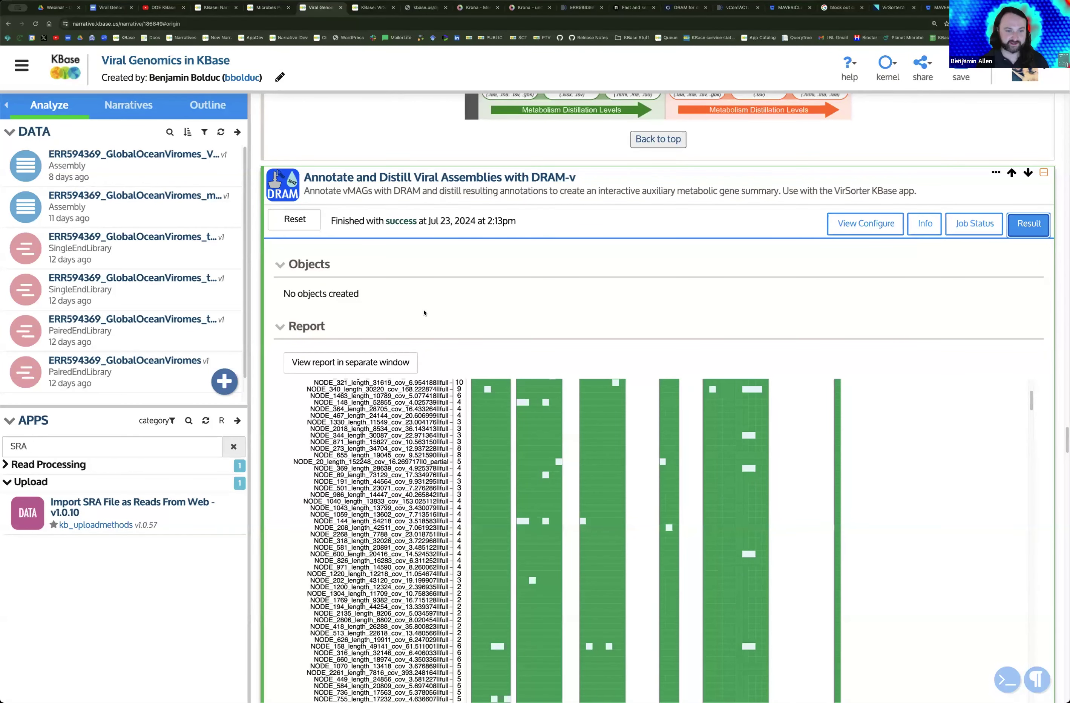
# Step: Inspect the details of the Organic Nitrogen gene cell for contig NODE_170 in the DRAM-v report heatmap
pyautogui.scroll(-1, 446, 281)
pyautogui.scroll(4, 435, 348)
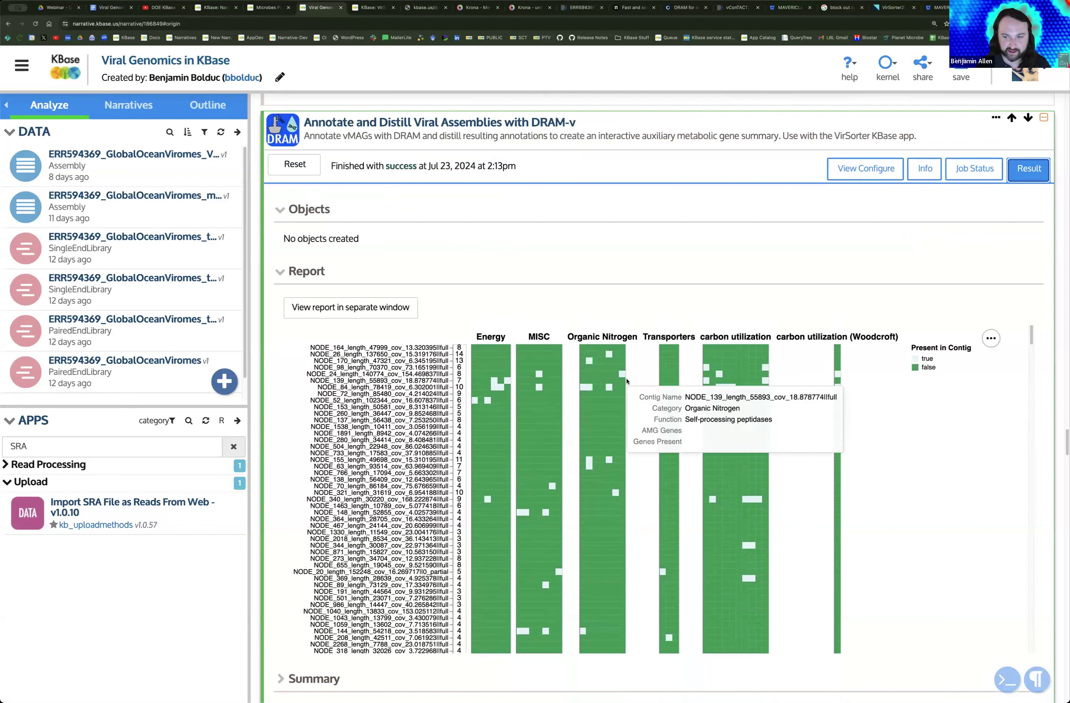
pyautogui.moveTo(609, 368)
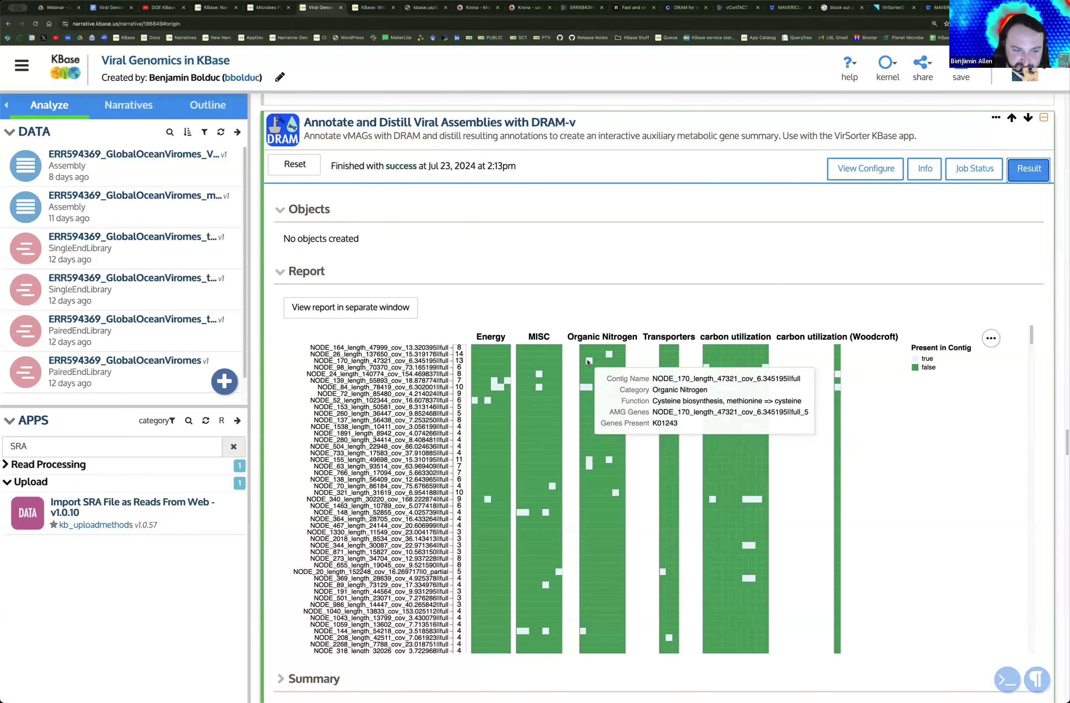
# Step: Open the DRAM-v report in a separate window and examine cell details across its metabolic categories and the Present in Contig legend
pyautogui.click(389, 309)
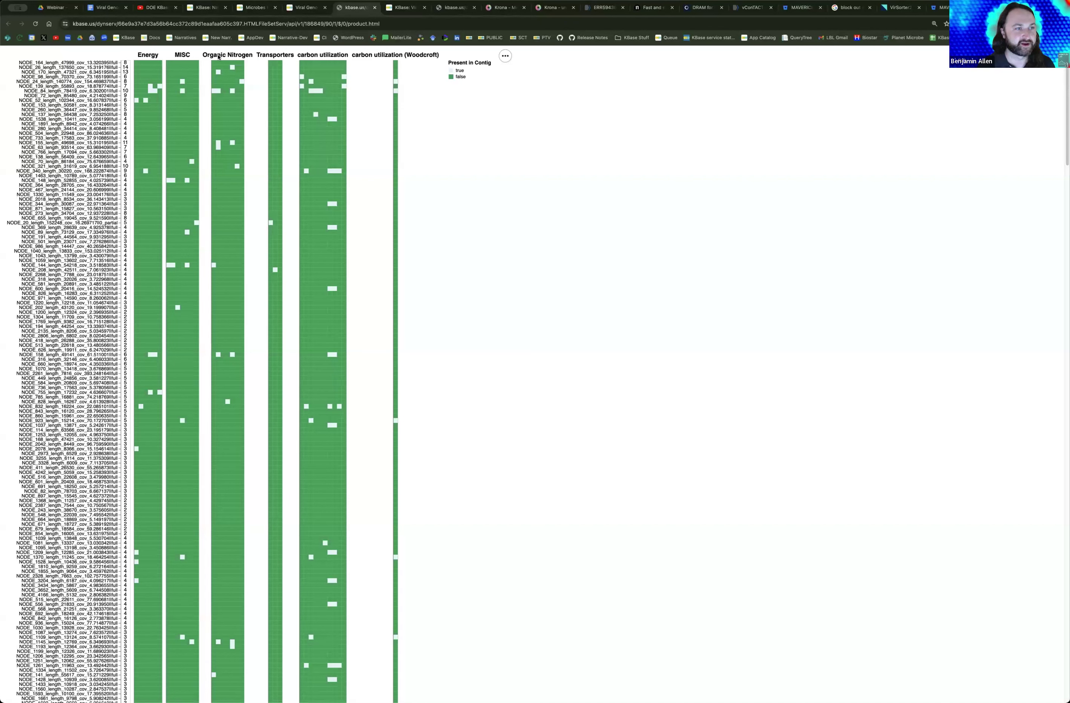
pyautogui.moveTo(153, 131)
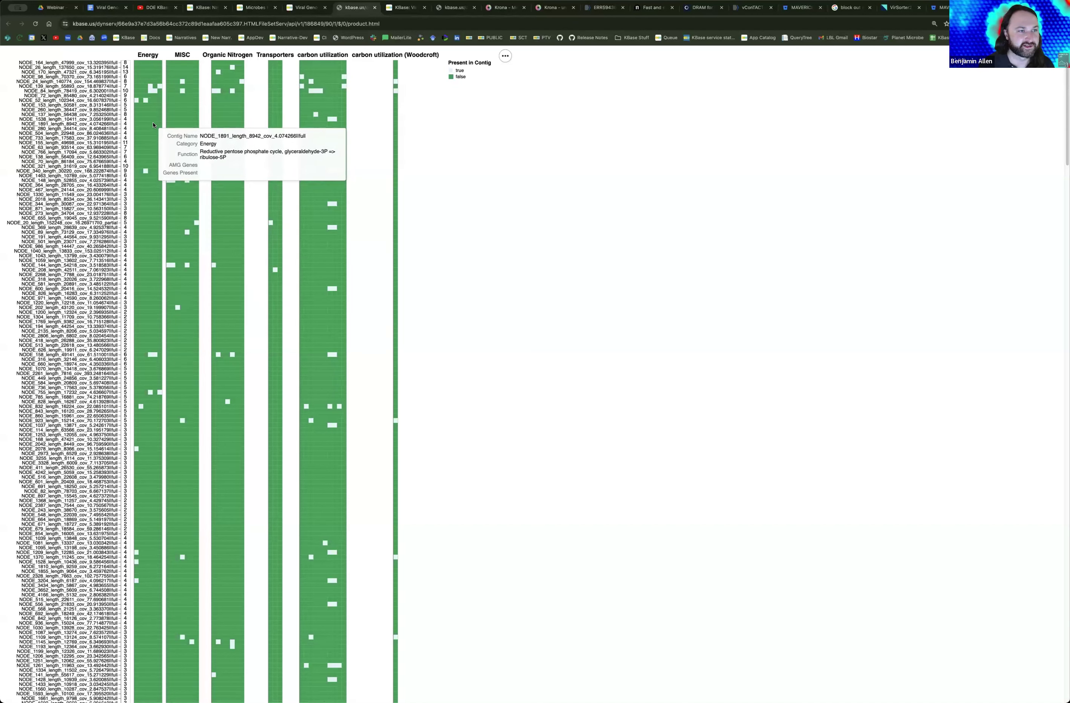
pyautogui.moveTo(221, 122)
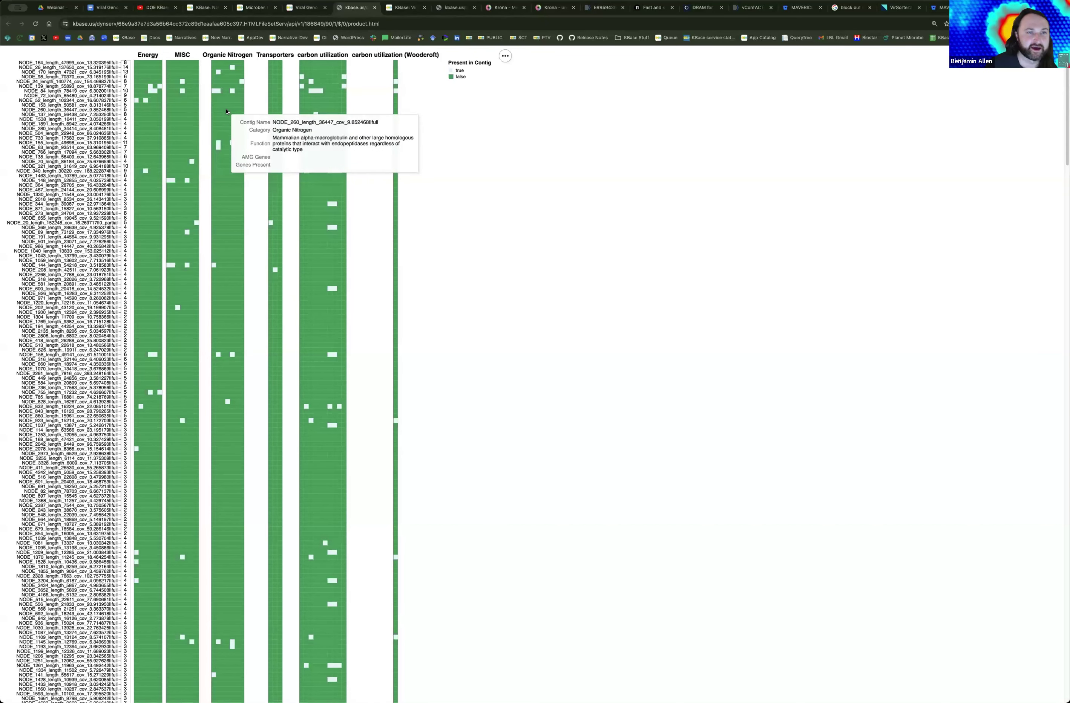
pyautogui.moveTo(395, 118)
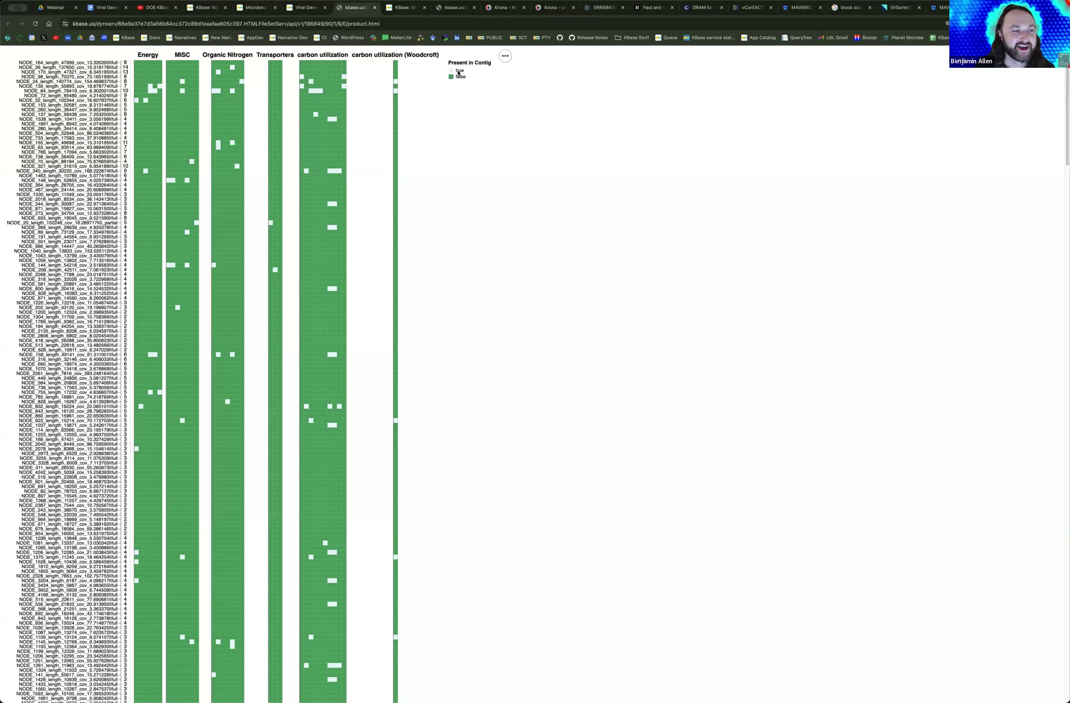
pyautogui.moveTo(343, 172)
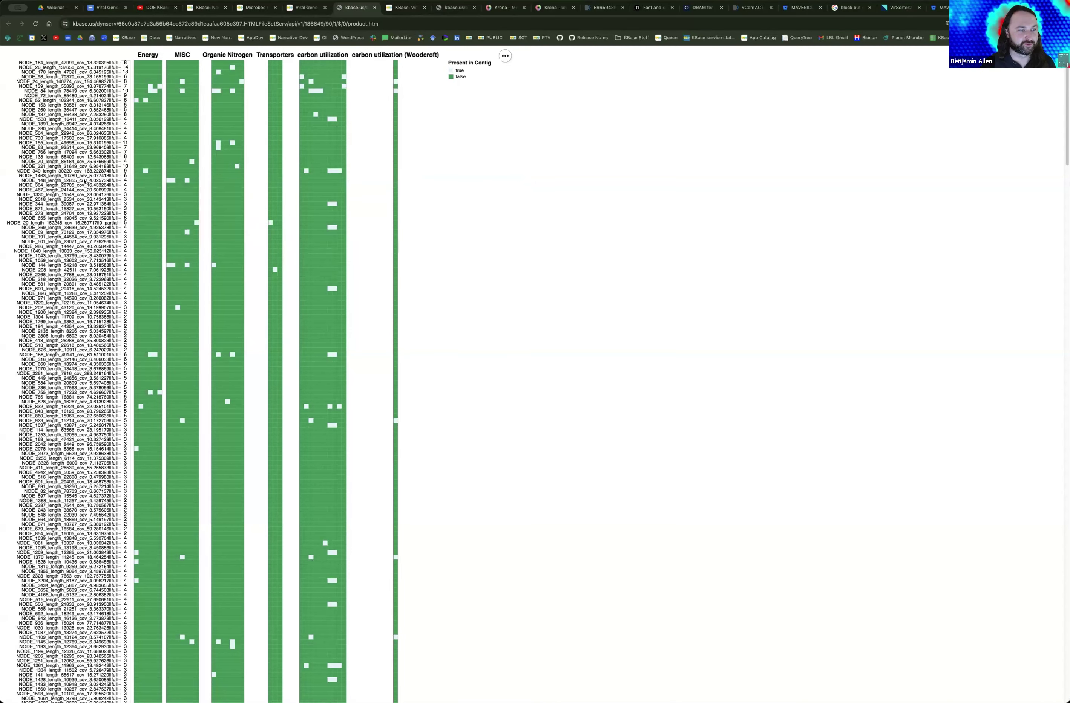
# Step: Examine the function labels and AMG Count label at the end of the heatmap, checking details of Energy cells
pyautogui.scroll(-7, 84, 181)
pyautogui.scroll(-20, 84, 181)
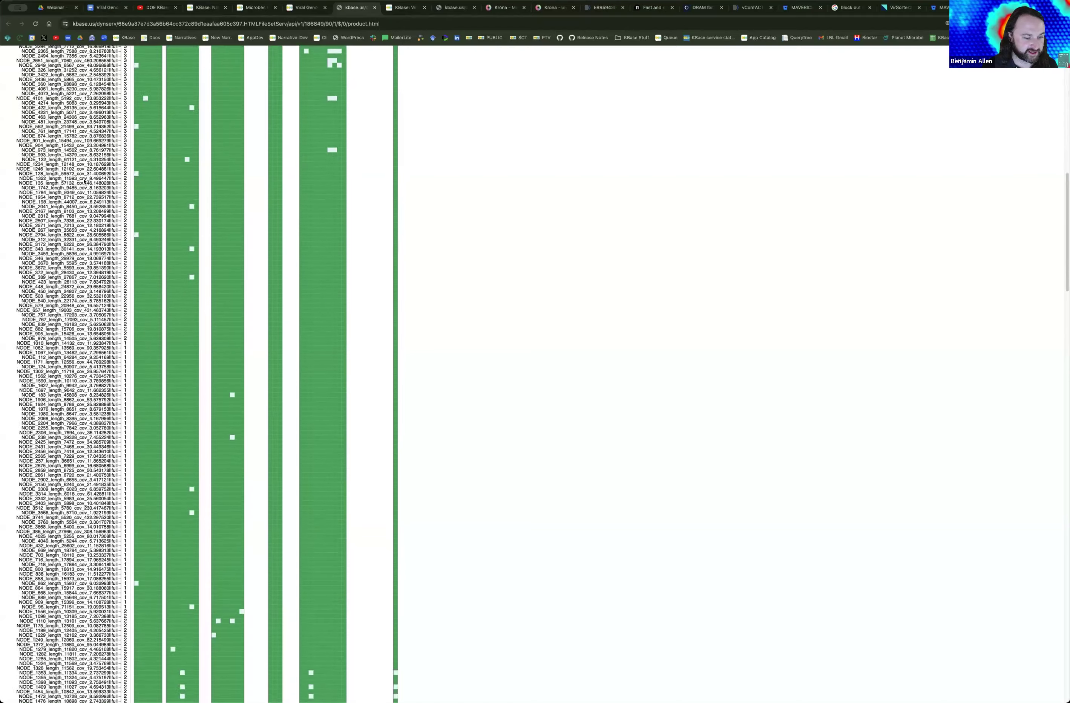
pyautogui.scroll(-20, 83, 181)
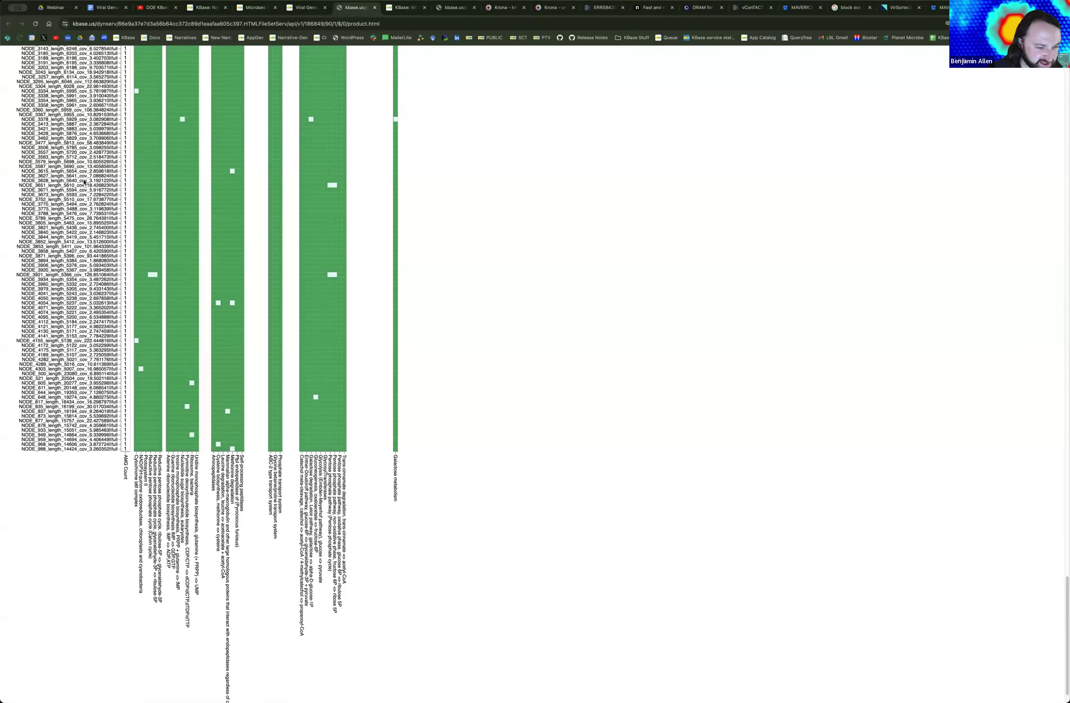
pyautogui.scroll(-1, 84, 181)
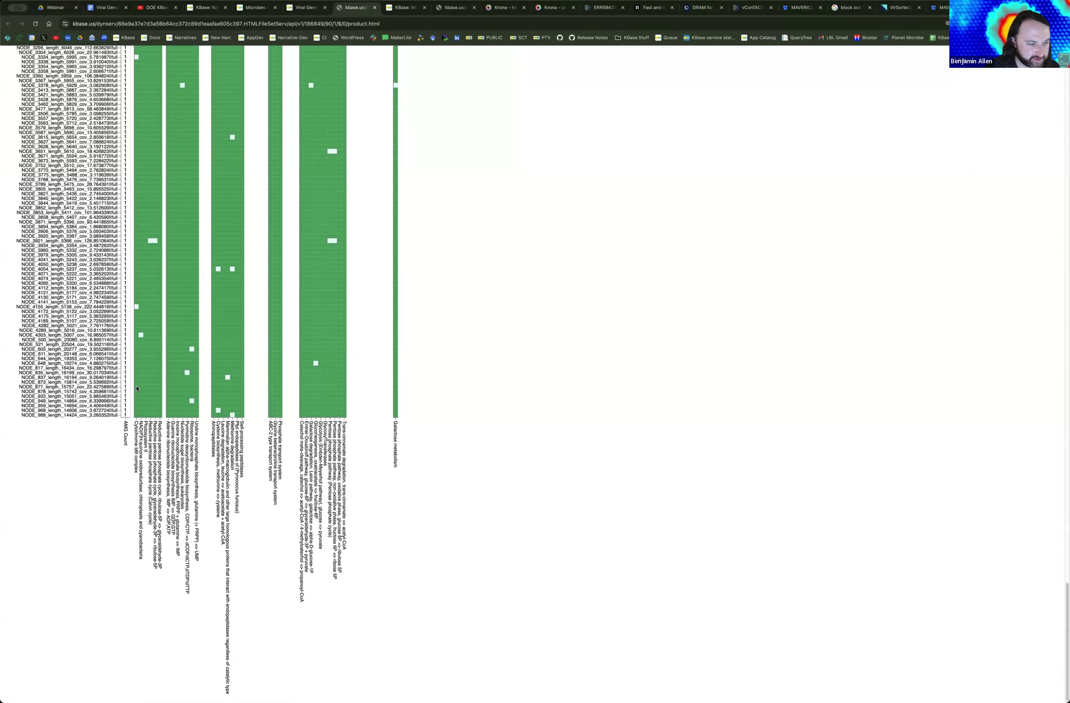
pyautogui.moveTo(149, 388)
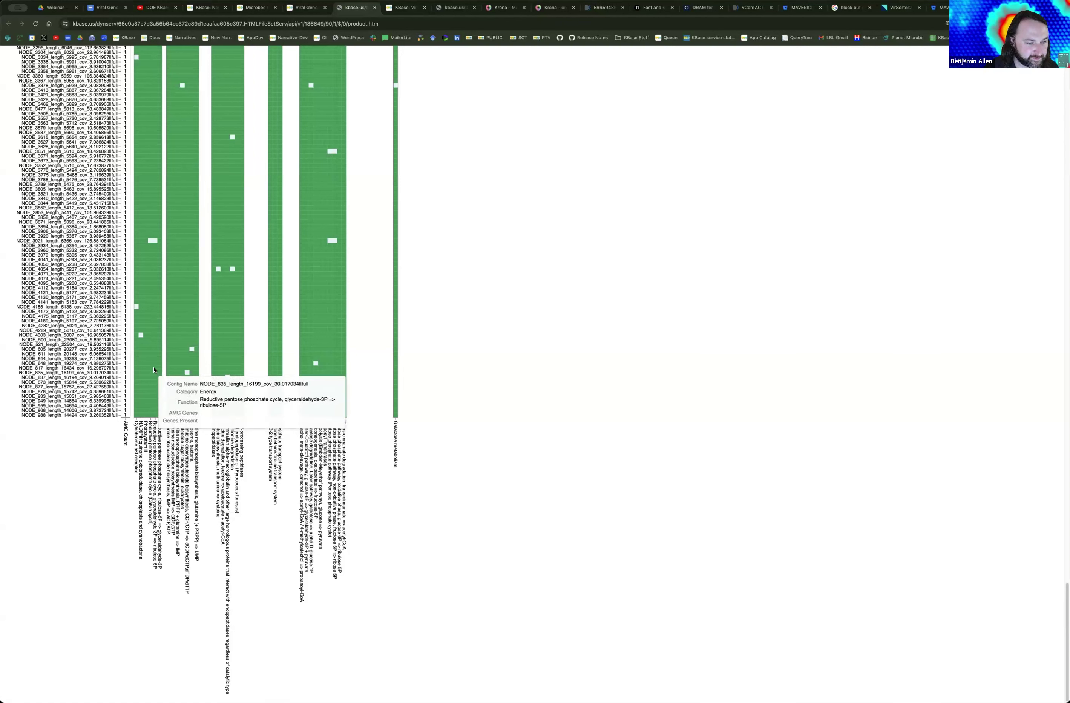
pyautogui.moveTo(159, 358)
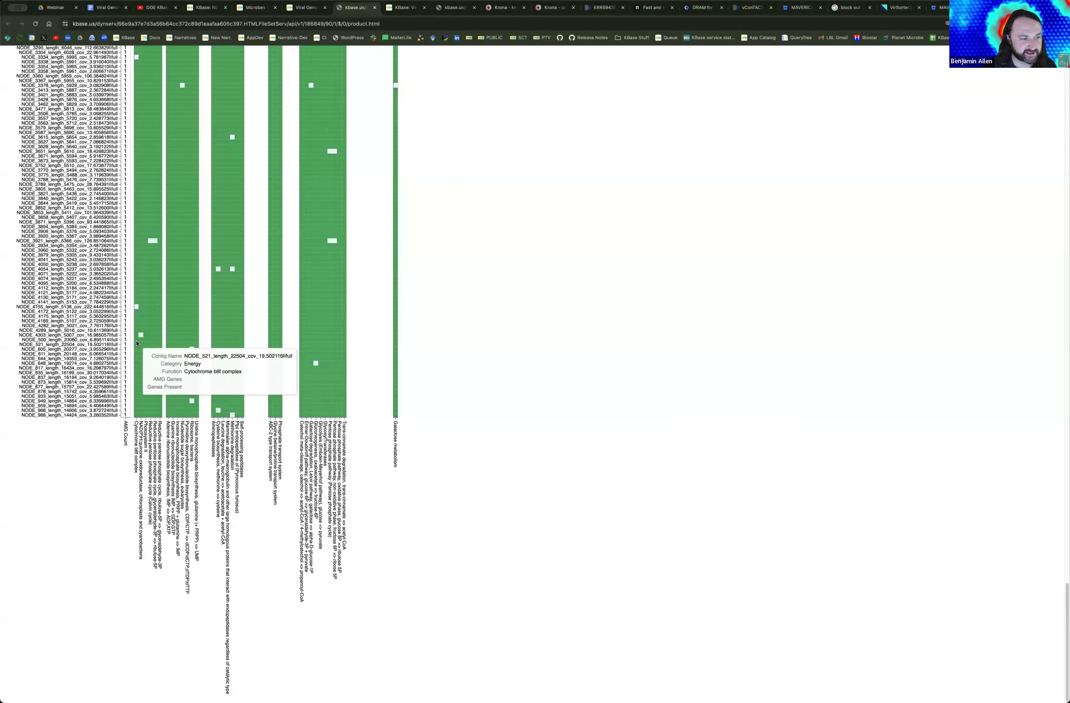
pyautogui.moveTo(125, 417)
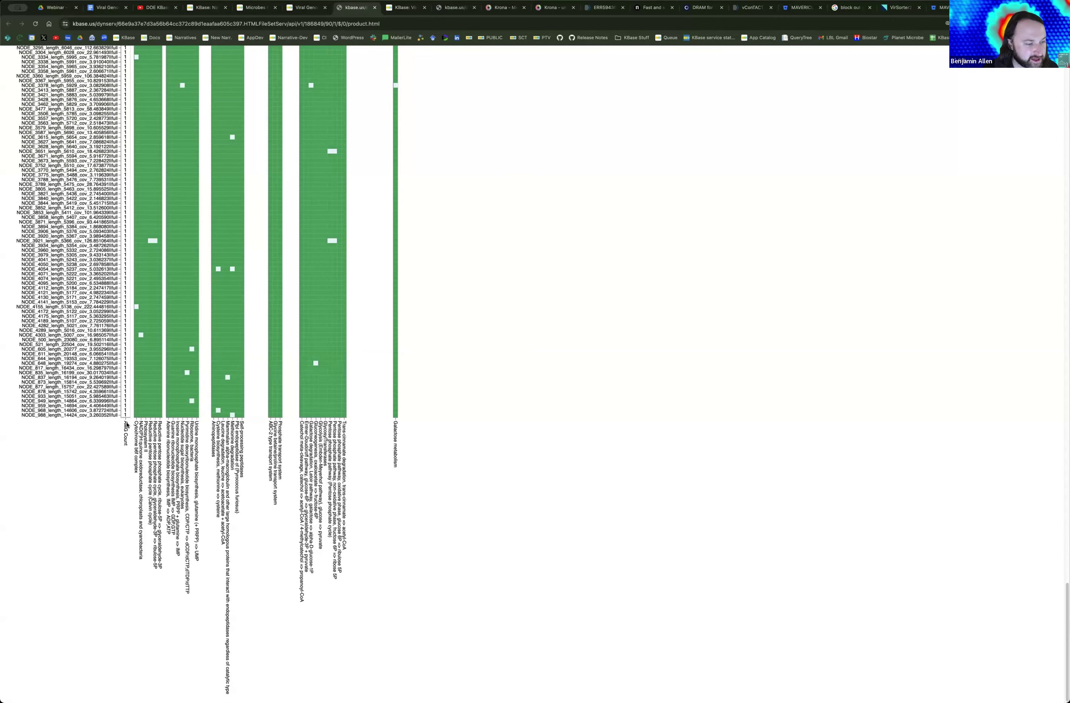
# Step: Go back to the start of the heatmap and check the AMG counts and the Energy cell details of contig NODE_139
pyautogui.scroll(15, 127, 425)
pyautogui.scroll(20, 123, 381)
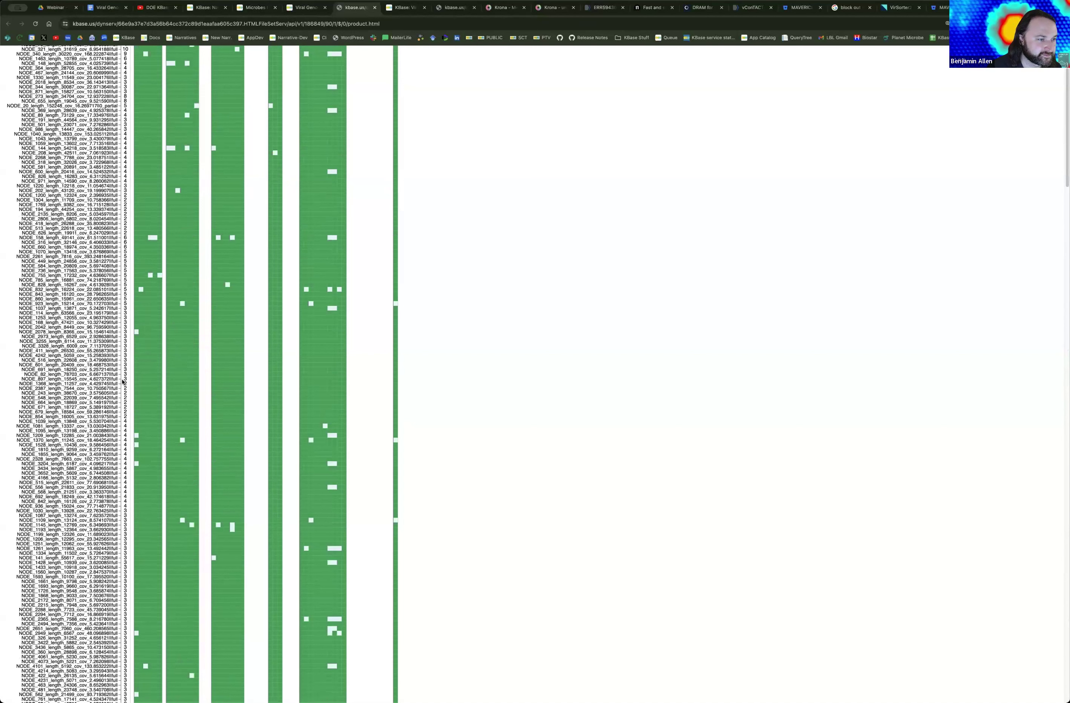
pyautogui.scroll(3, 126, 320)
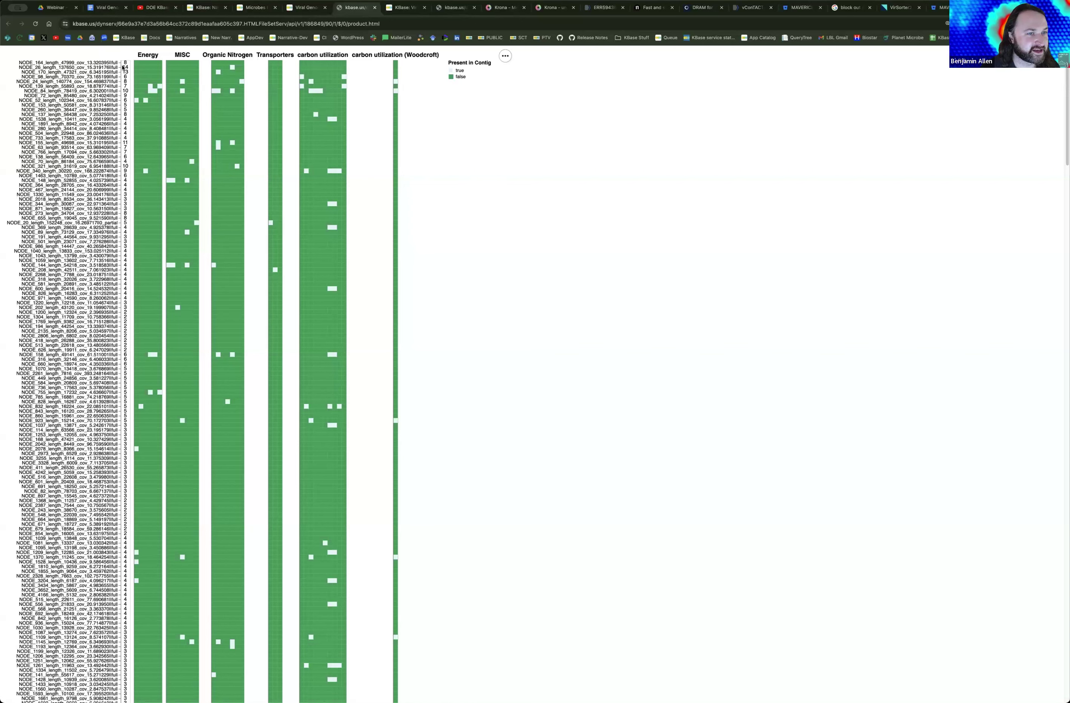
pyautogui.moveTo(153, 89)
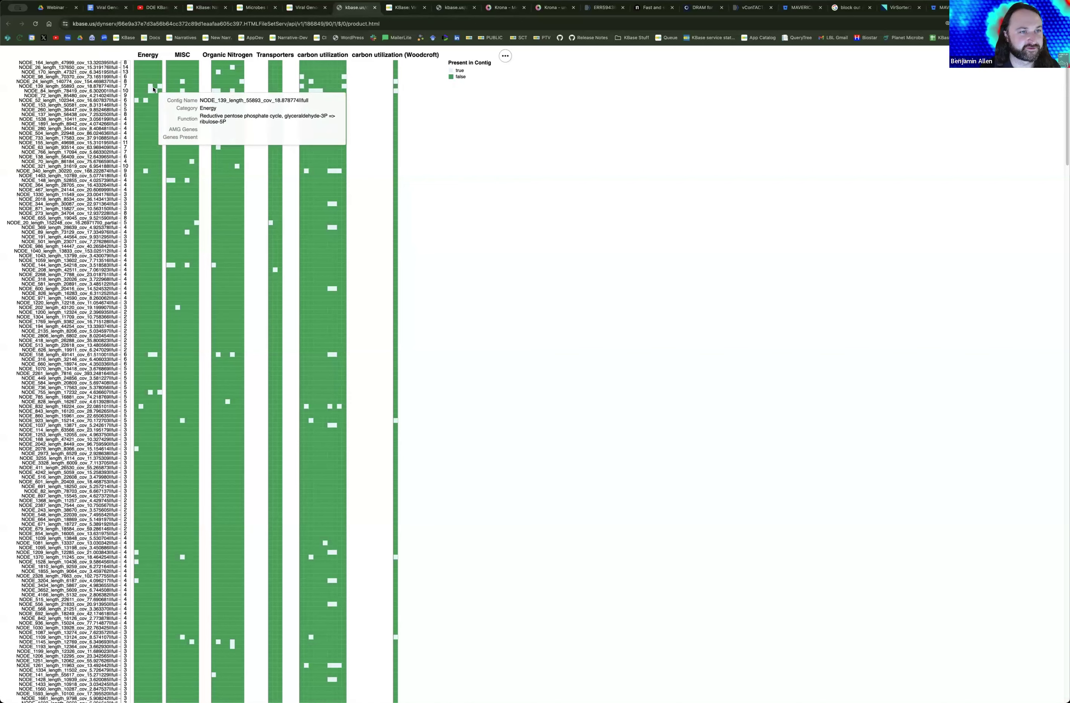
# Step: Return to the Viral Genomics narrative, highlight the DRAM-v result's objects note, and collapse the Objects section
pyautogui.click(296, 8)
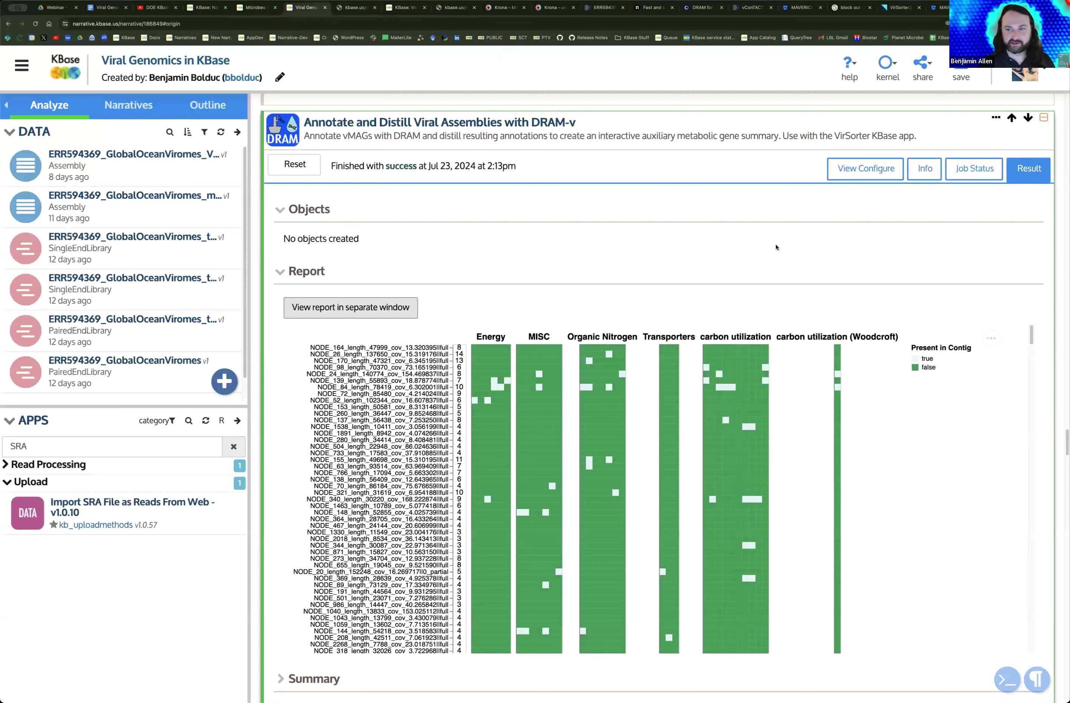
pyautogui.scroll(-8, 571, 239)
pyautogui.scroll(9, 412, 228)
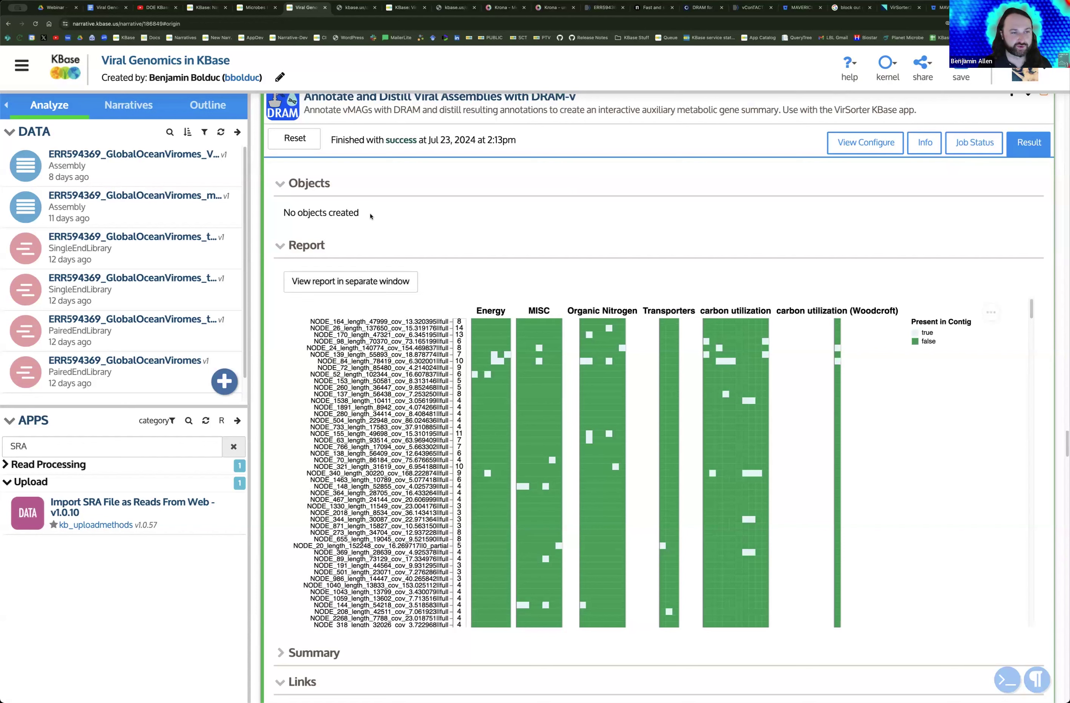
pyautogui.moveTo(369, 217); pyautogui.dragTo(259, 218)
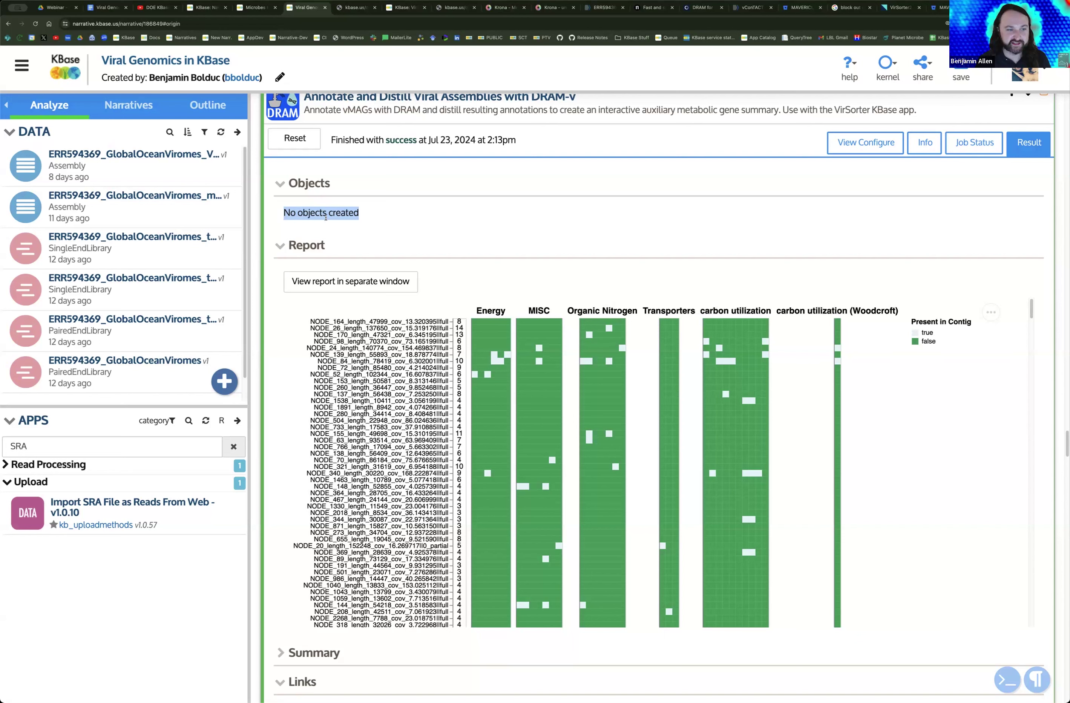
pyautogui.click(359, 216)
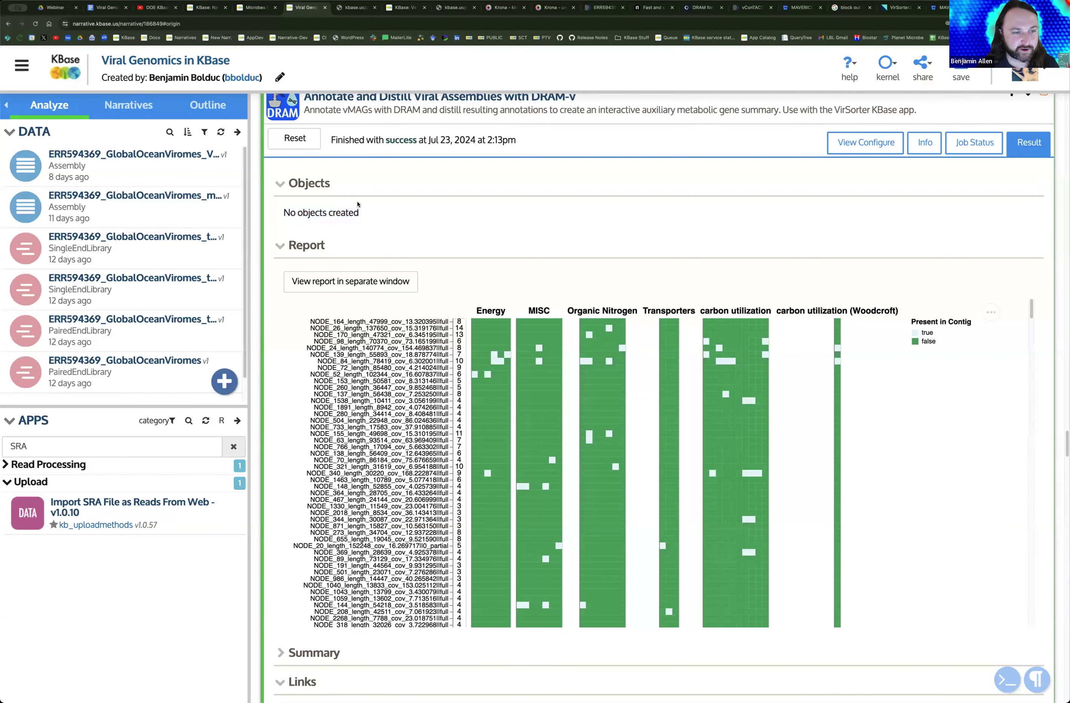
pyautogui.click(283, 185)
pyautogui.scroll(-10, 301, 379)
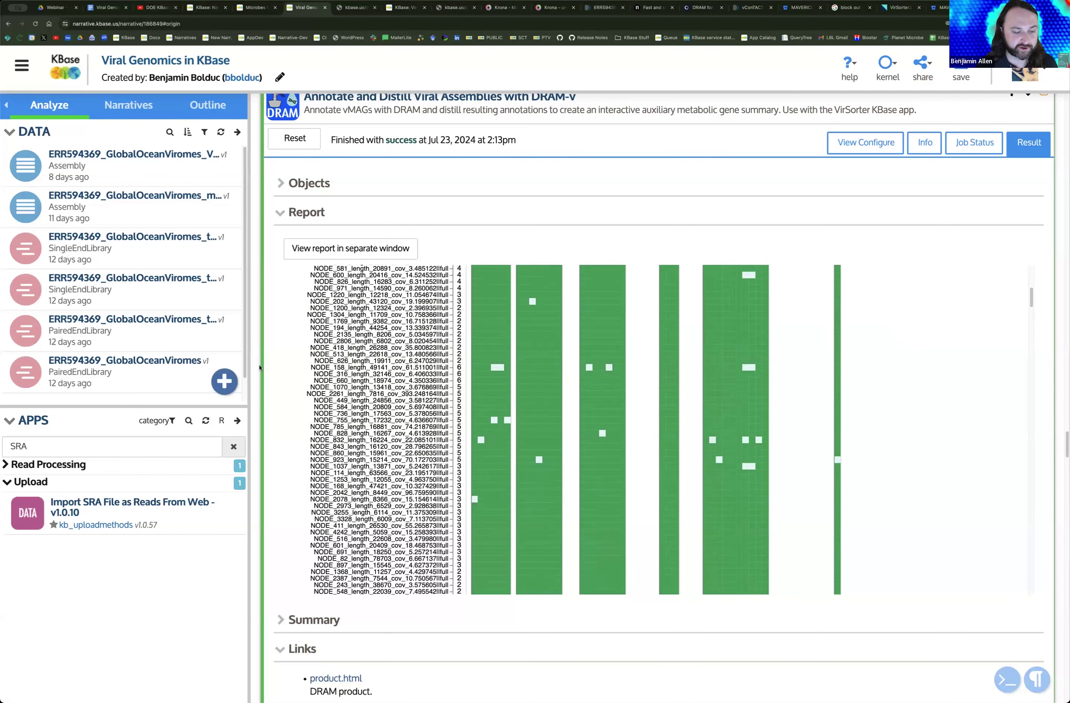
# Step: Review the downloadable files listed in the DRAM-v result, and expand and collapse its Summary section
pyautogui.scroll(-6, 301, 412)
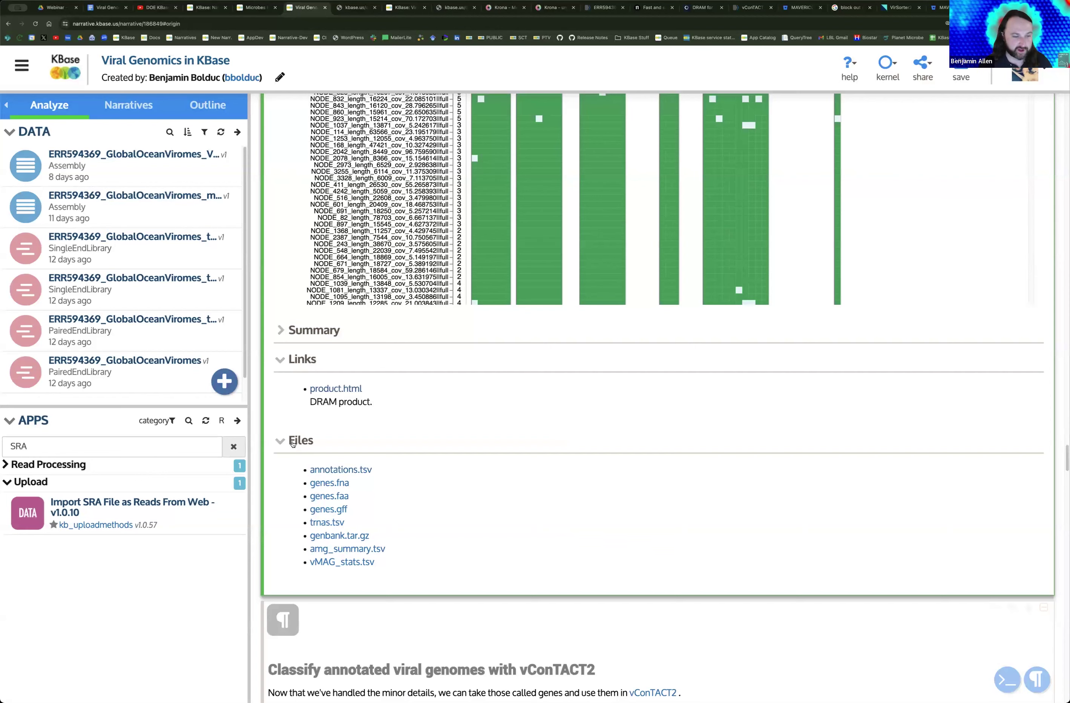
pyautogui.click(280, 442)
pyautogui.click(281, 444)
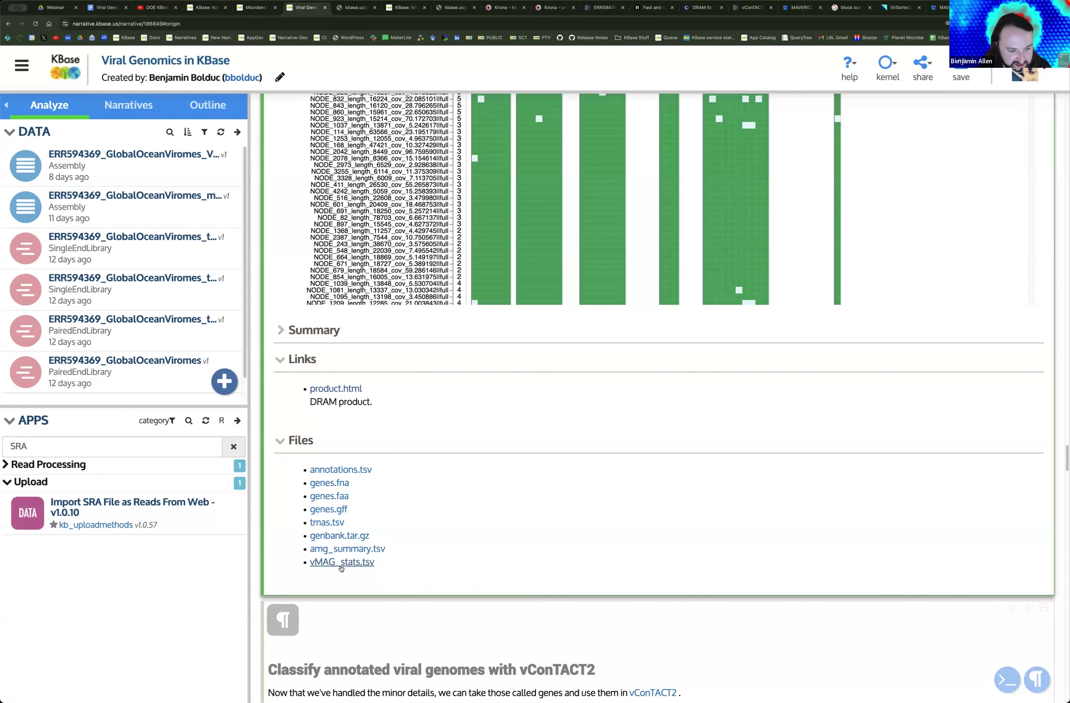
pyautogui.click(295, 332)
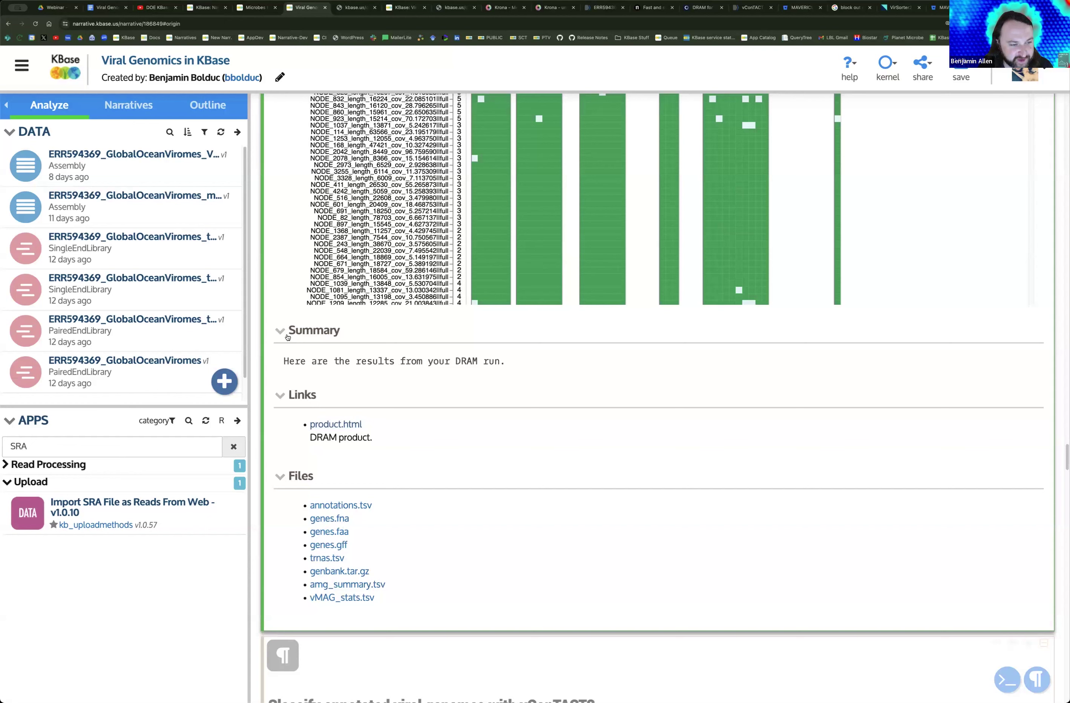
pyautogui.click(287, 337)
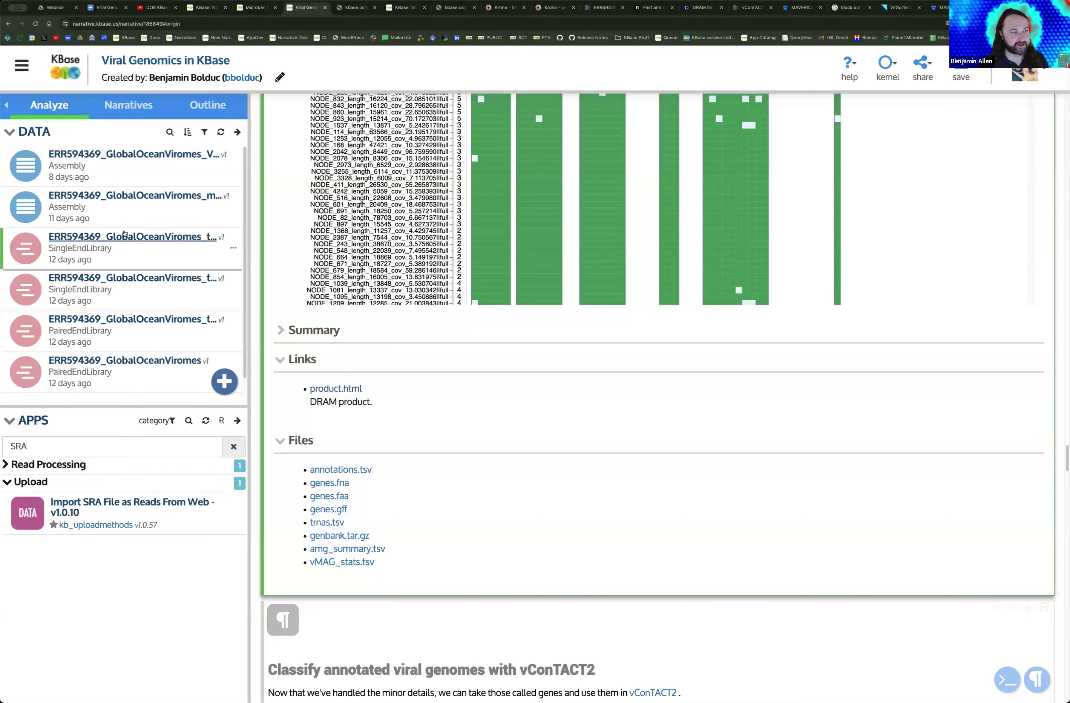
pyautogui.scroll(6, 278, 349)
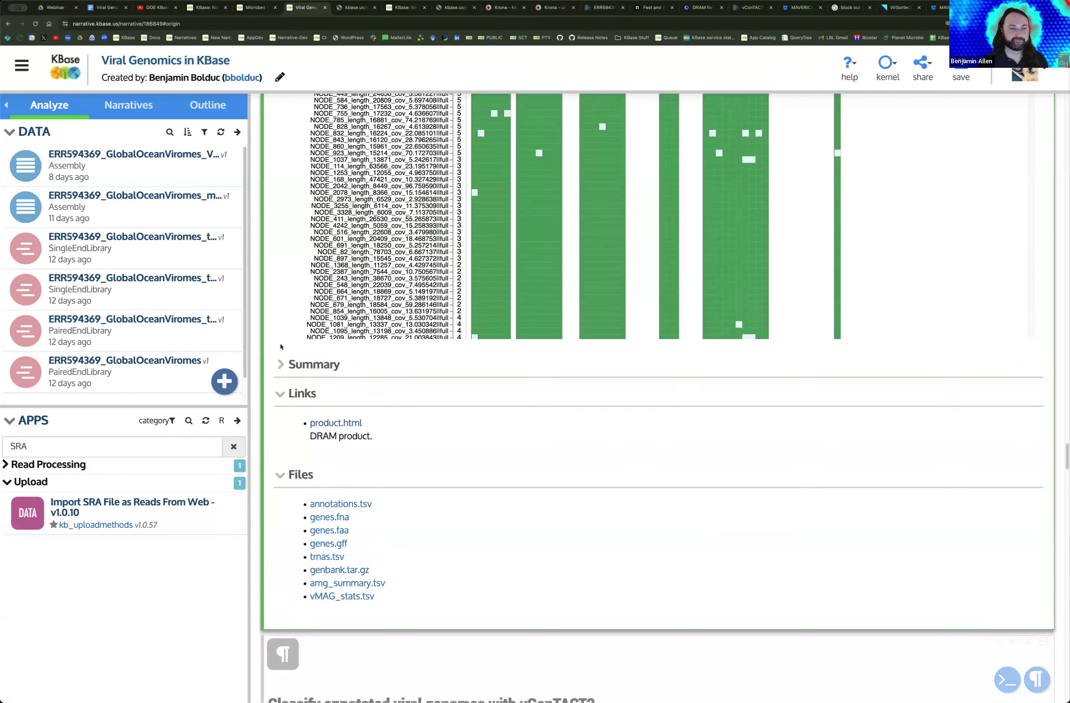
pyautogui.scroll(5, 280, 347)
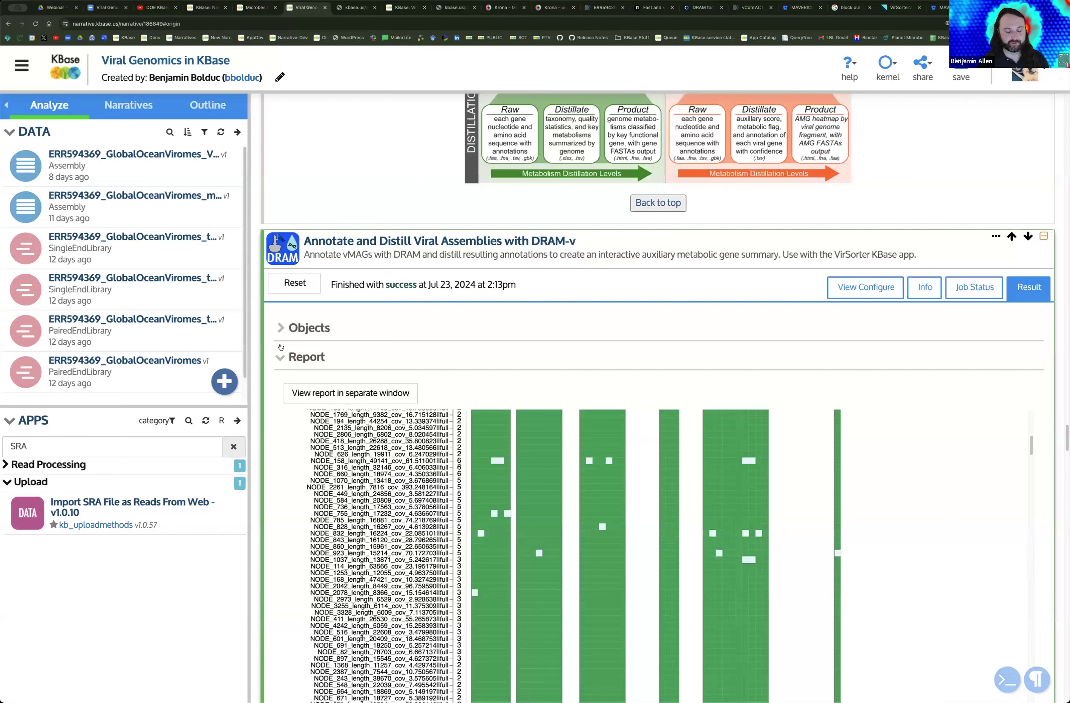
pyautogui.scroll(-7, 260, 365)
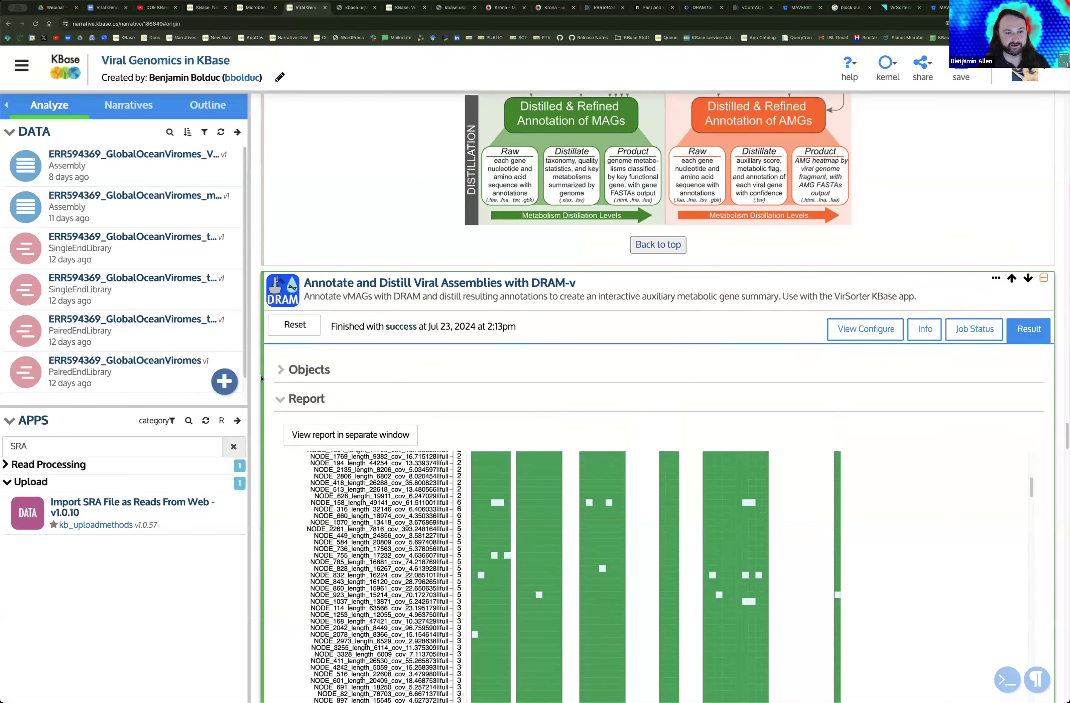
pyautogui.scroll(-5, 261, 378)
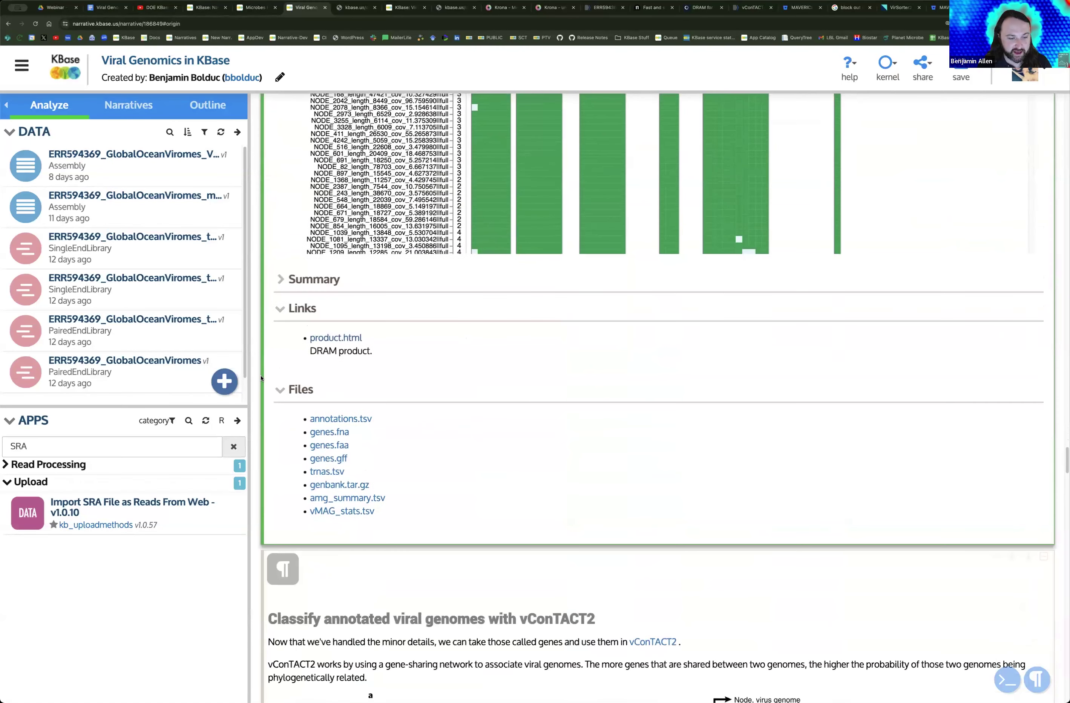
# Step: Read the section on classifying annotated viral genomes with vConTACT2 and study its gene-sharing network figure
pyautogui.scroll(-5, 261, 378)
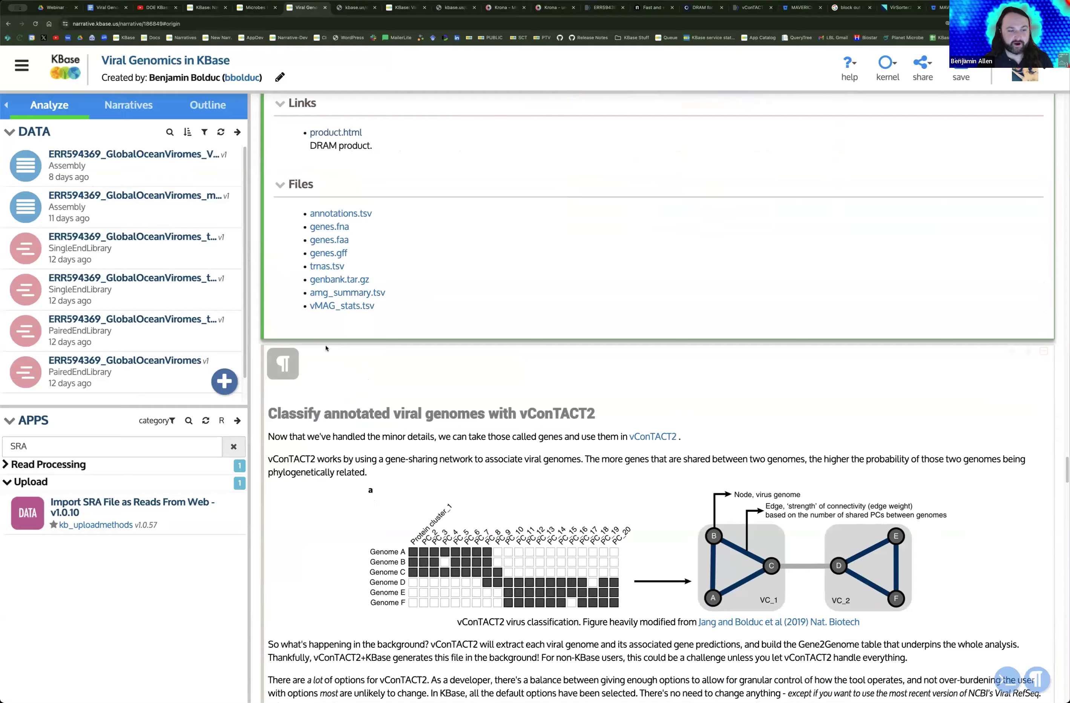
pyautogui.scroll(-6, 326, 348)
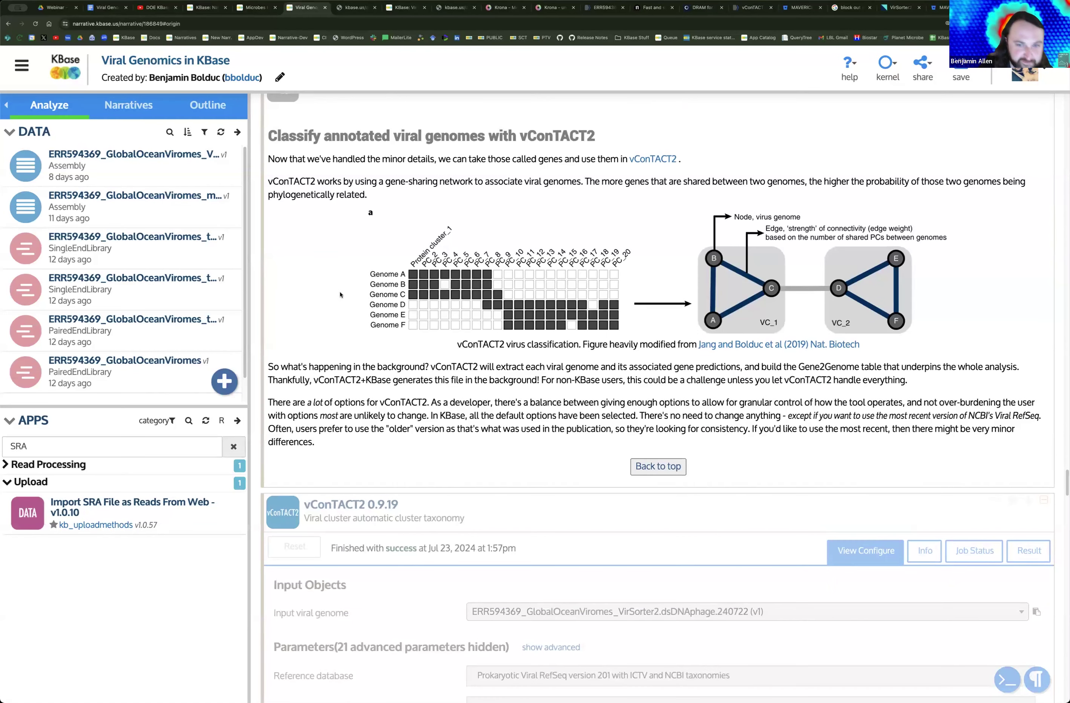
pyautogui.scroll(1, 338, 294)
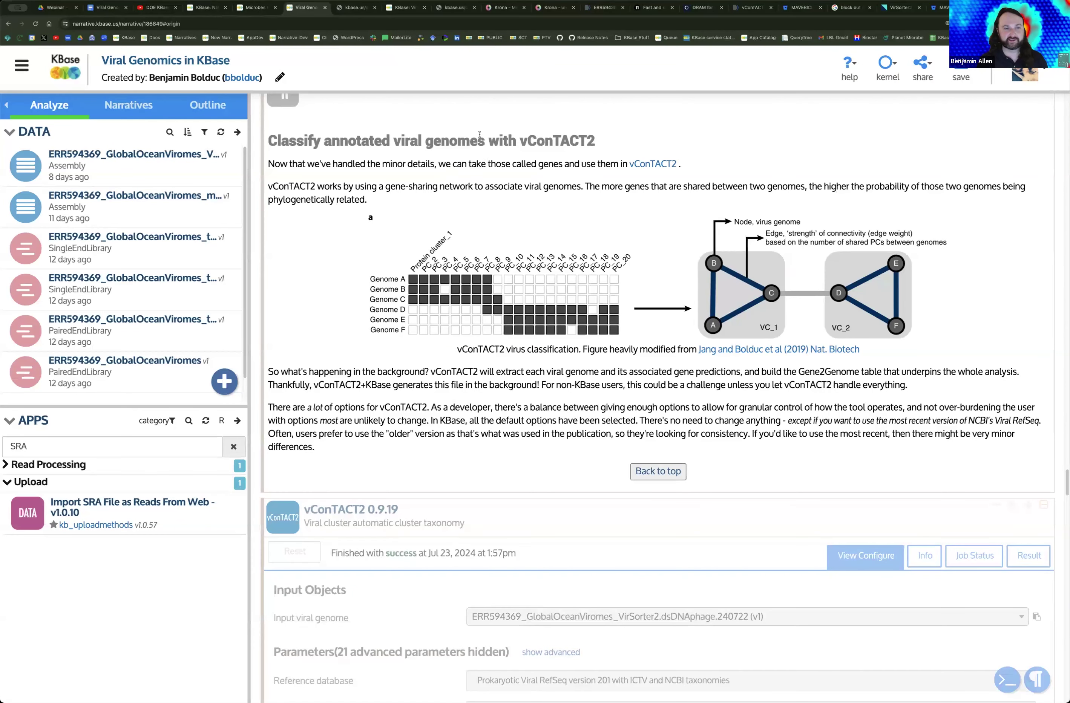
pyautogui.scroll(1, 479, 135)
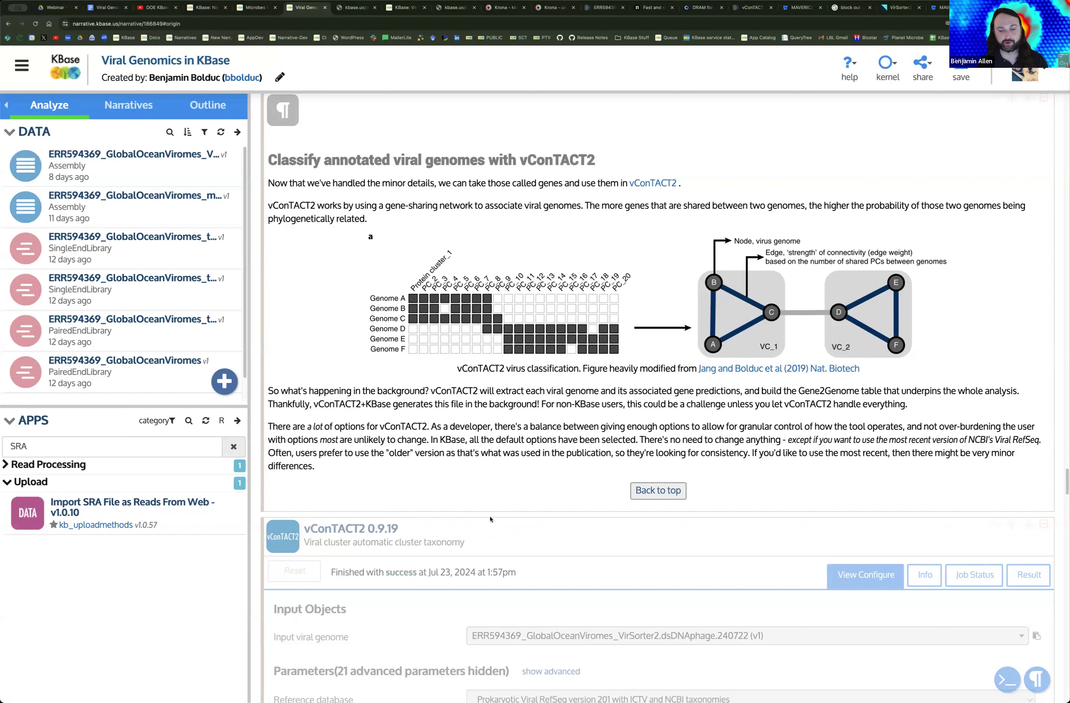
# Step: Review the vConTACT2 app's input viral genome and the available options for reference database, VC method and PC method
pyautogui.click(466, 531)
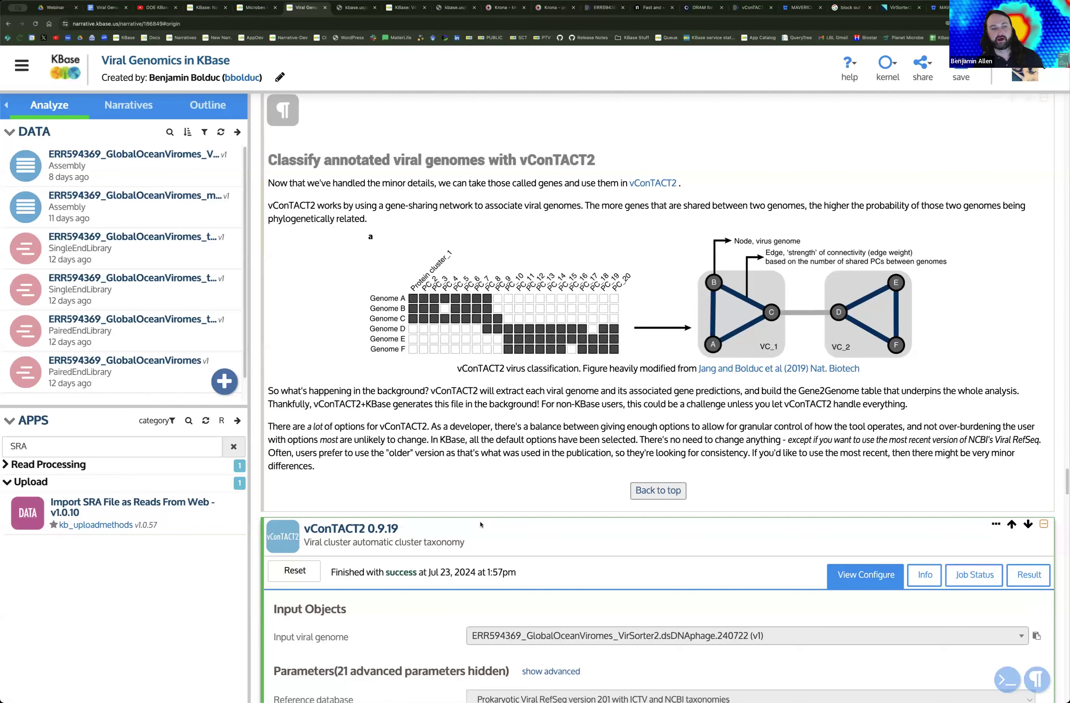
pyautogui.scroll(-3, 479, 530)
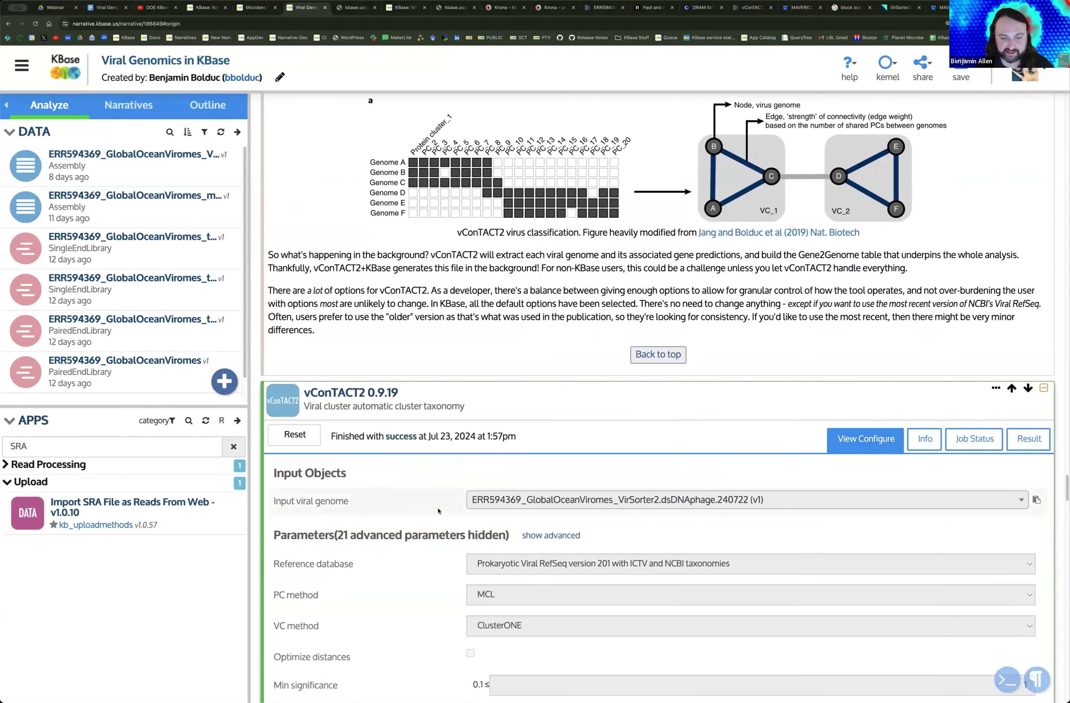
pyautogui.scroll(-3, 438, 511)
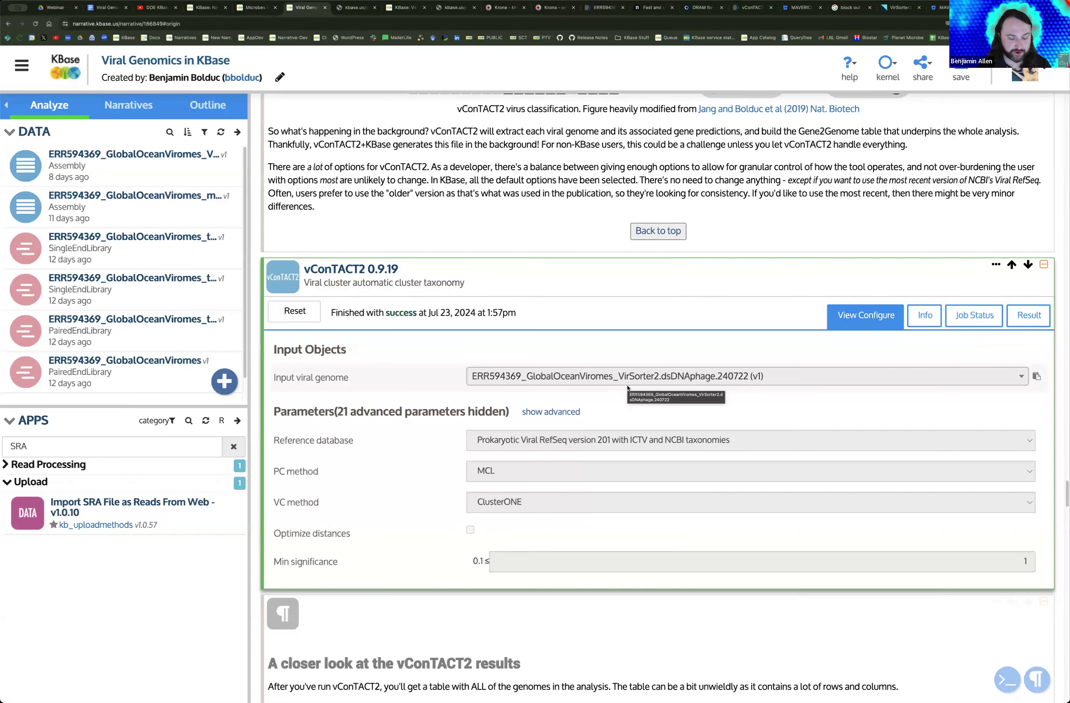
pyautogui.click(629, 442)
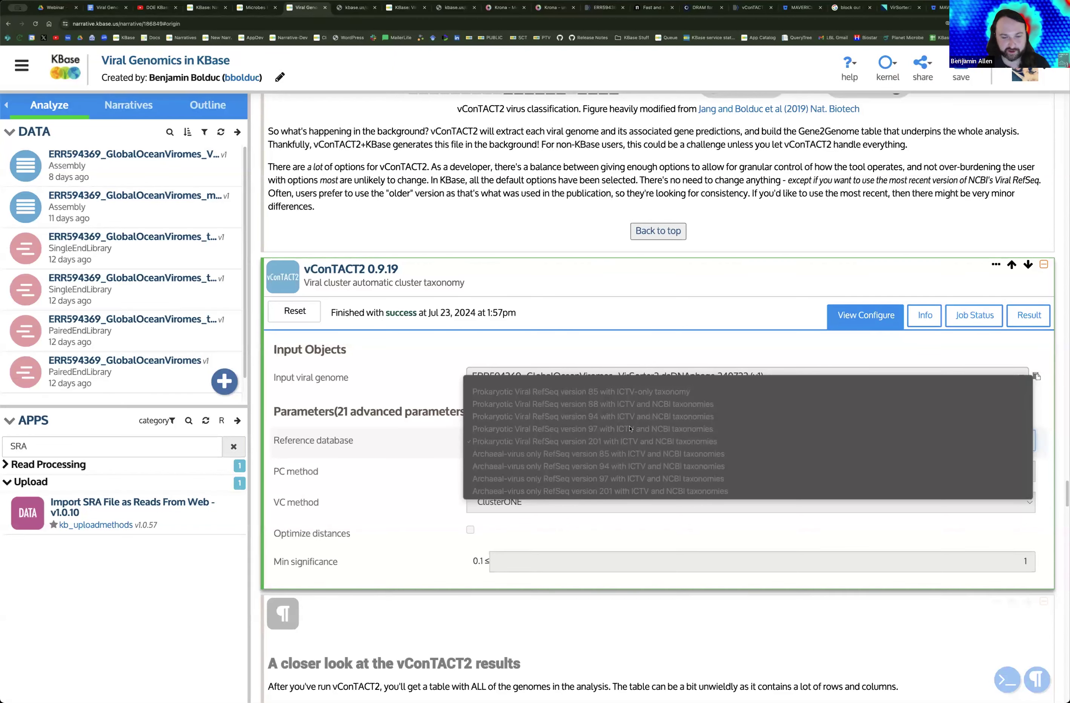
pyautogui.click(542, 341)
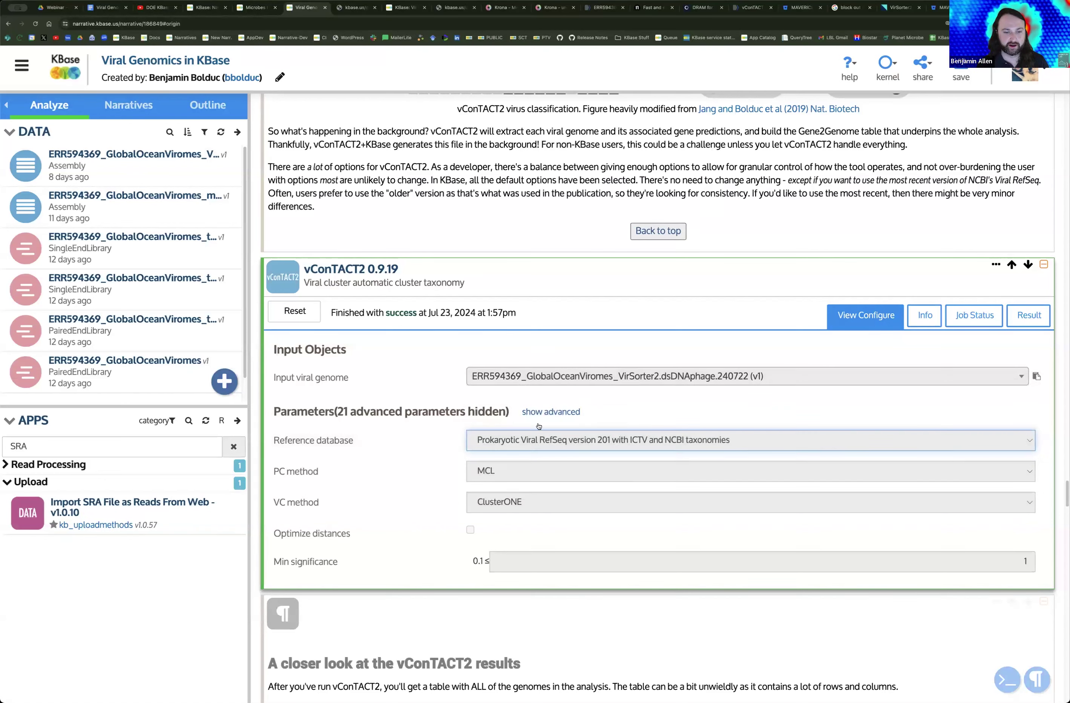
pyautogui.click(499, 501)
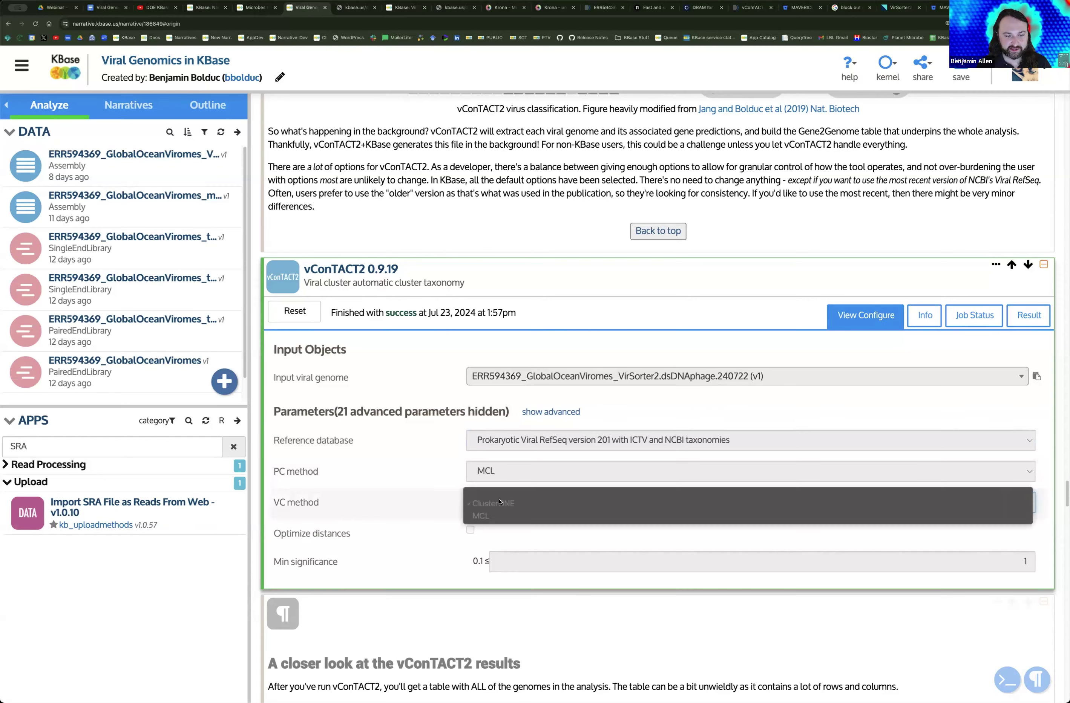
pyautogui.click(493, 480)
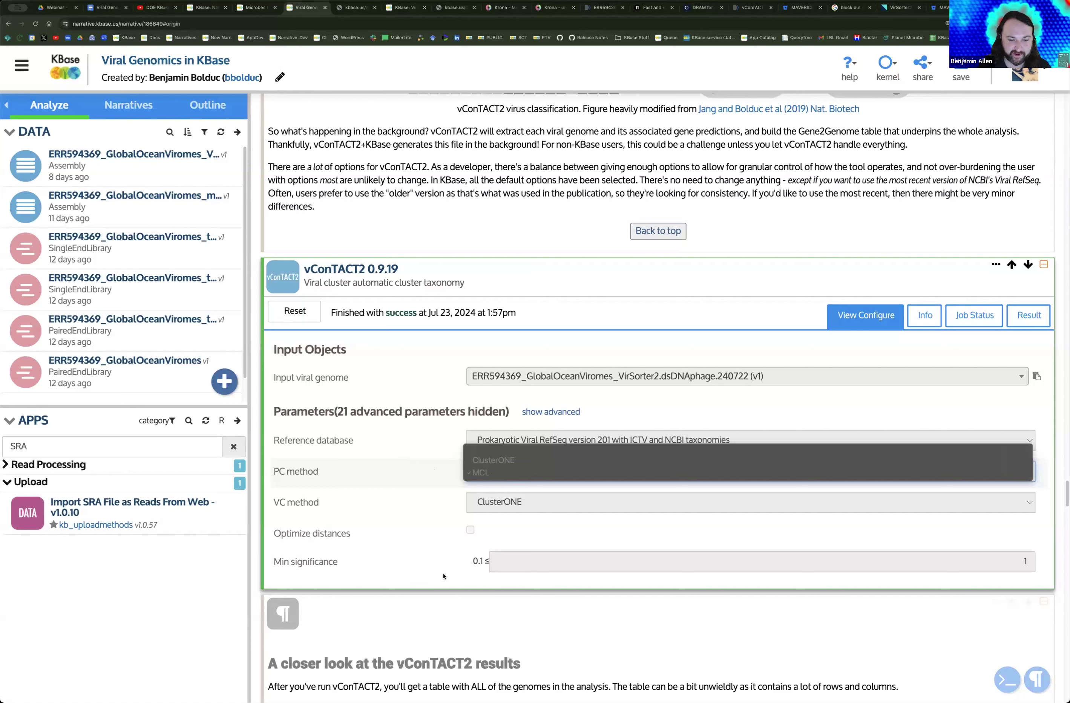
pyautogui.click(485, 472)
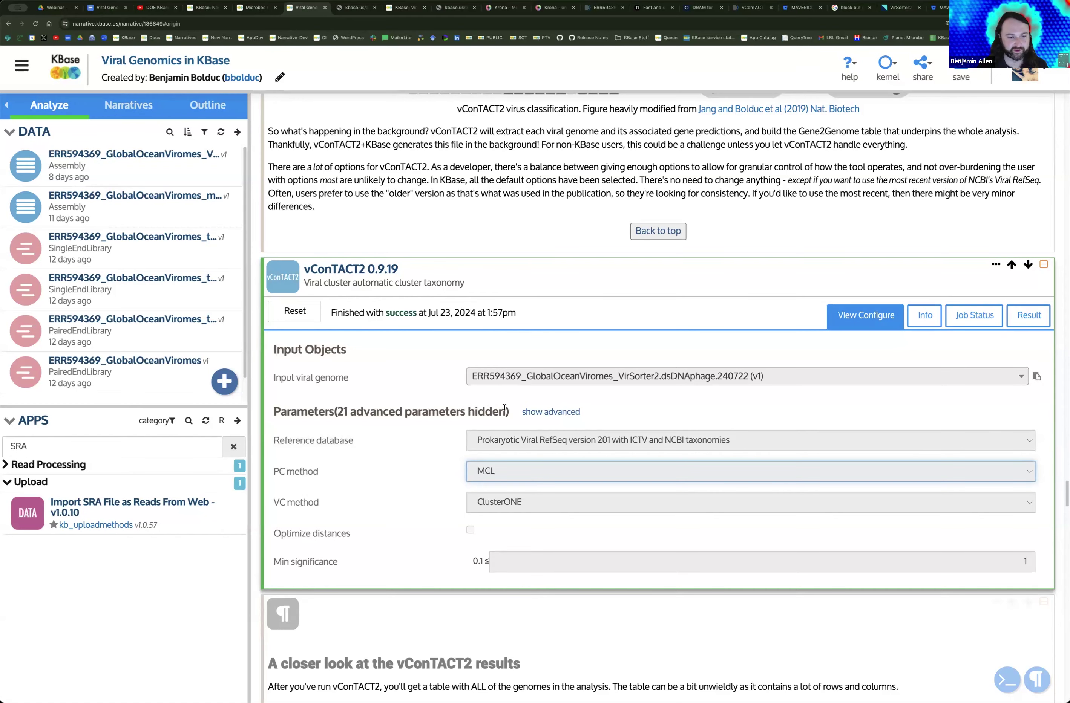
# Step: Show the advanced vConTACT2 parameters, look through them, and hide them again
pyautogui.click(534, 413)
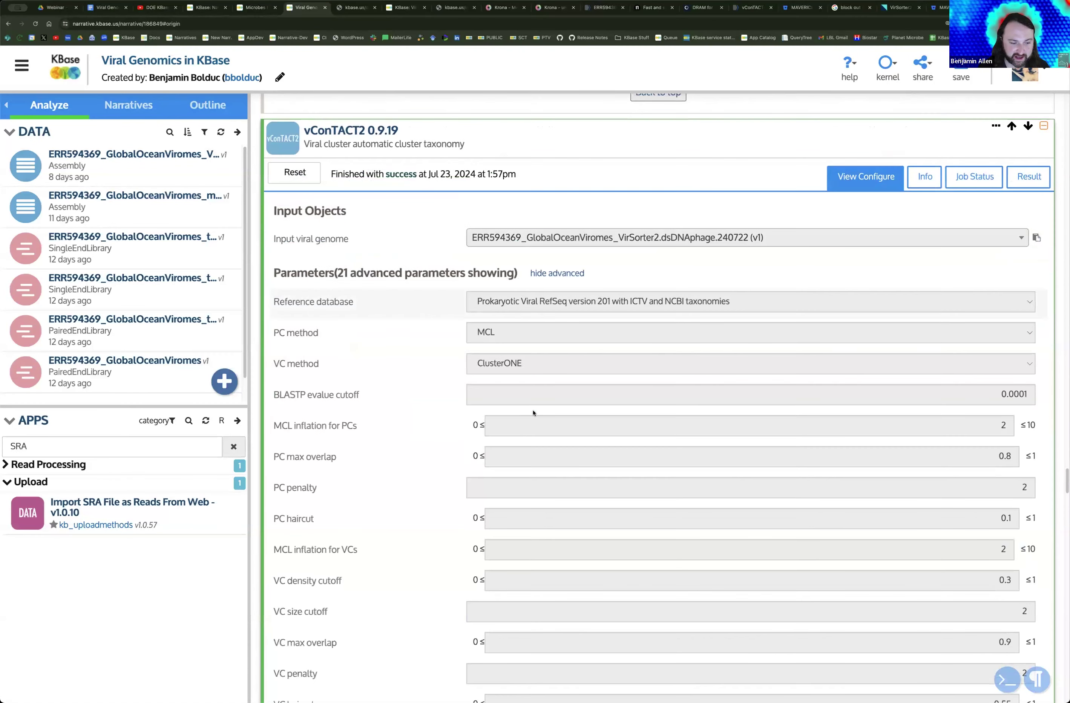
pyautogui.scroll(-5, 435, 419)
pyautogui.scroll(-4, 435, 419)
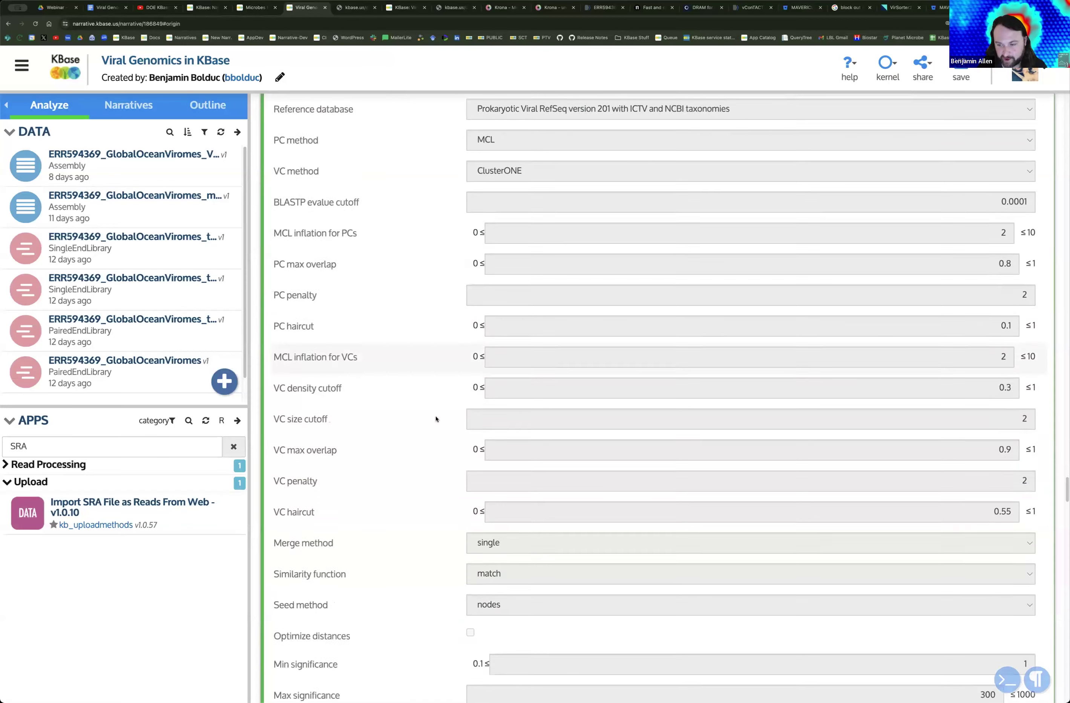
pyautogui.scroll(2, 436, 419)
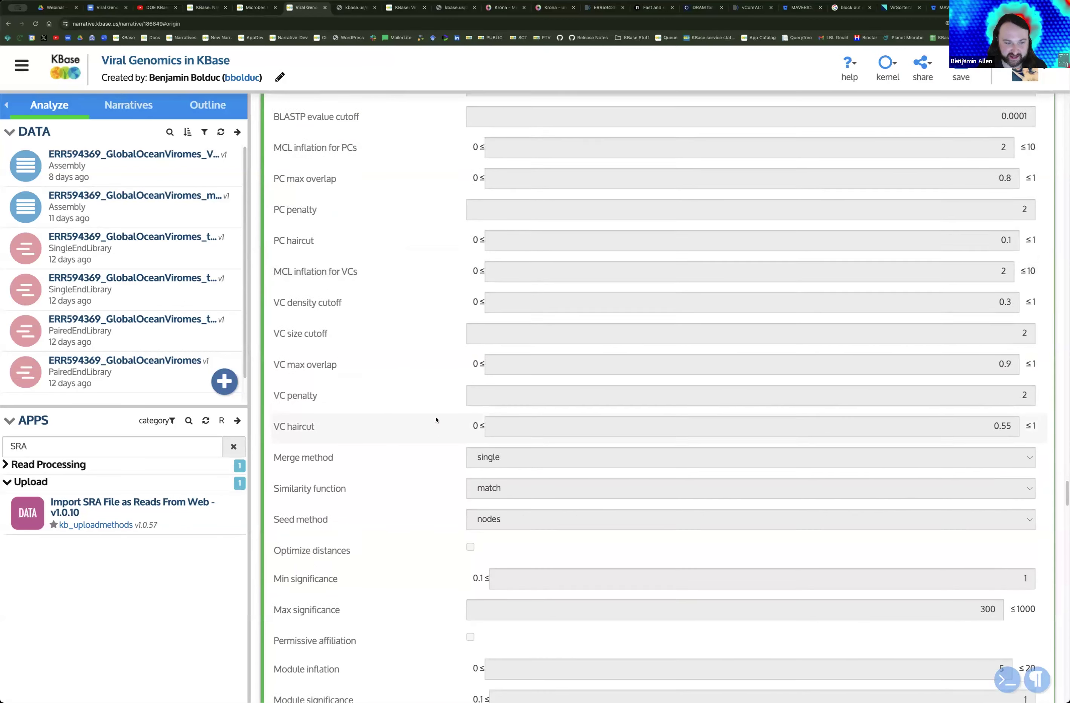
pyautogui.scroll(6, 436, 420)
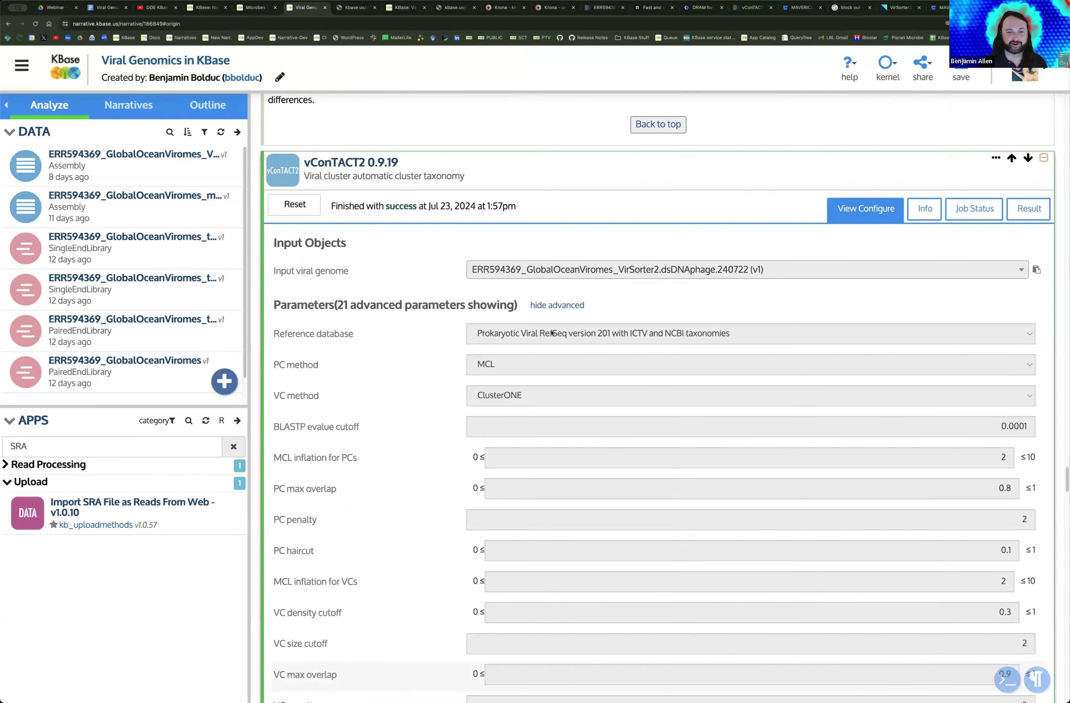
pyautogui.click(541, 310)
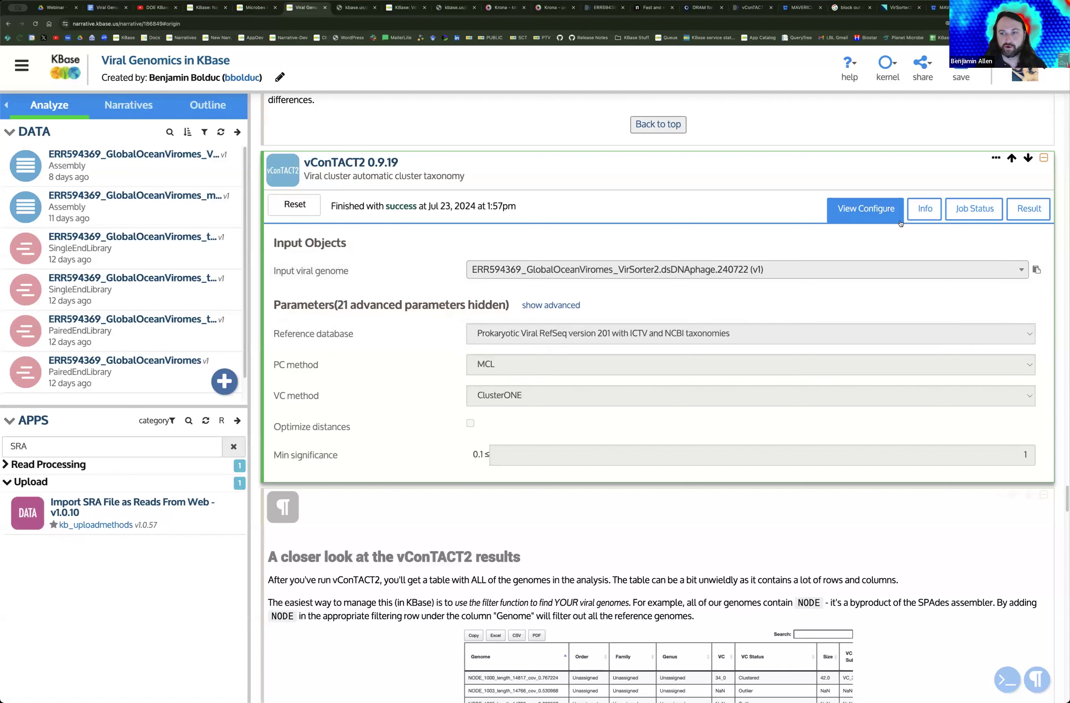
# Step: Open the vConTACT2 job's result and look over the genome table in its report
pyautogui.click(1017, 210)
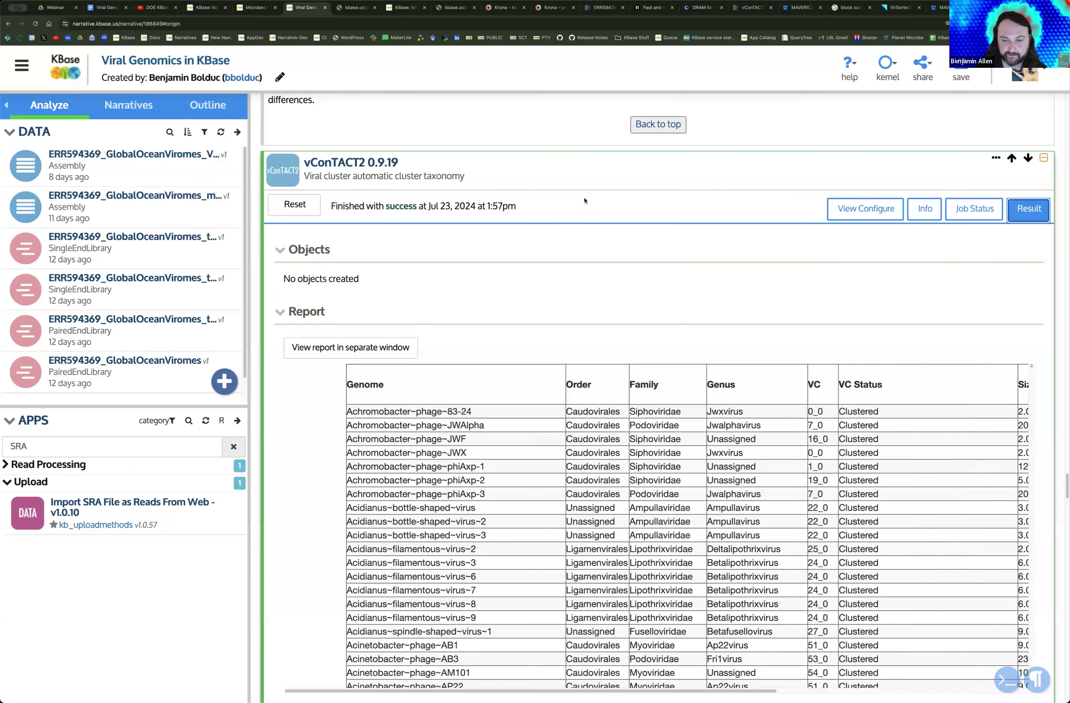
pyautogui.scroll(-3, 372, 251)
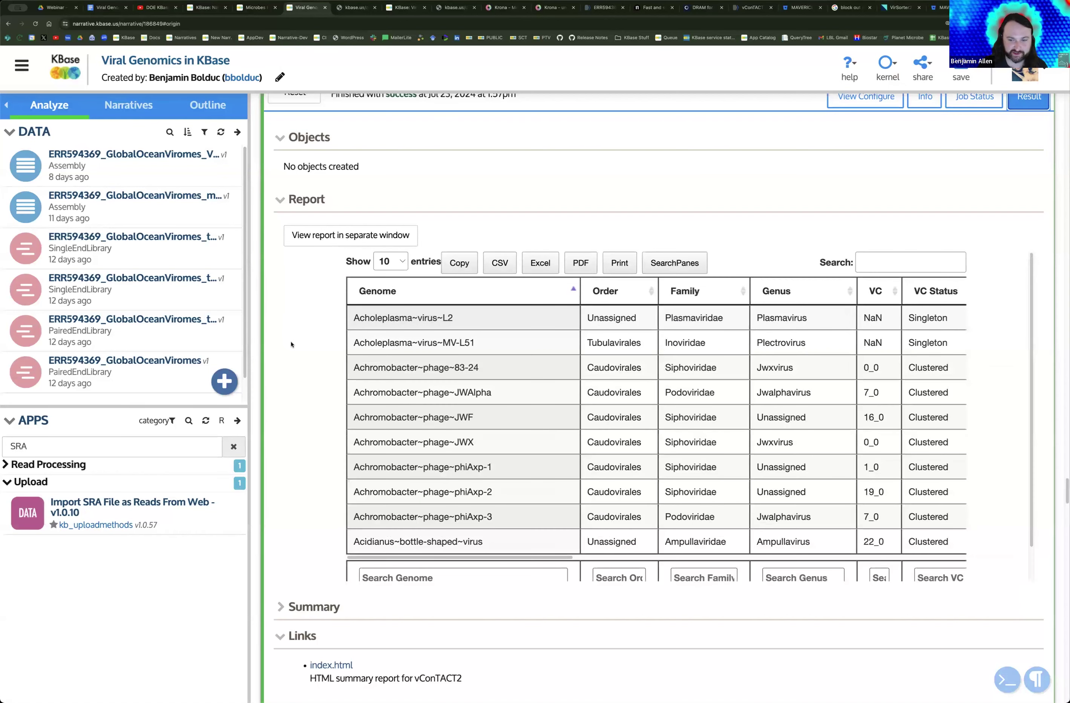
pyautogui.scroll(-1, 258, 362)
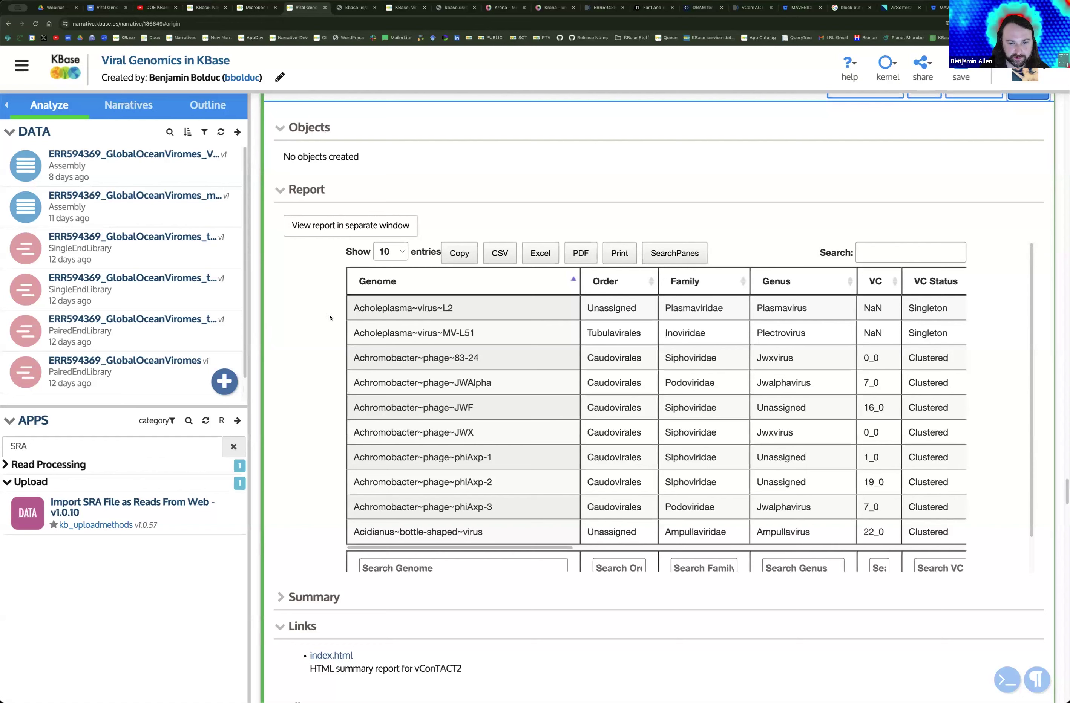
pyautogui.scroll(-4, 277, 351)
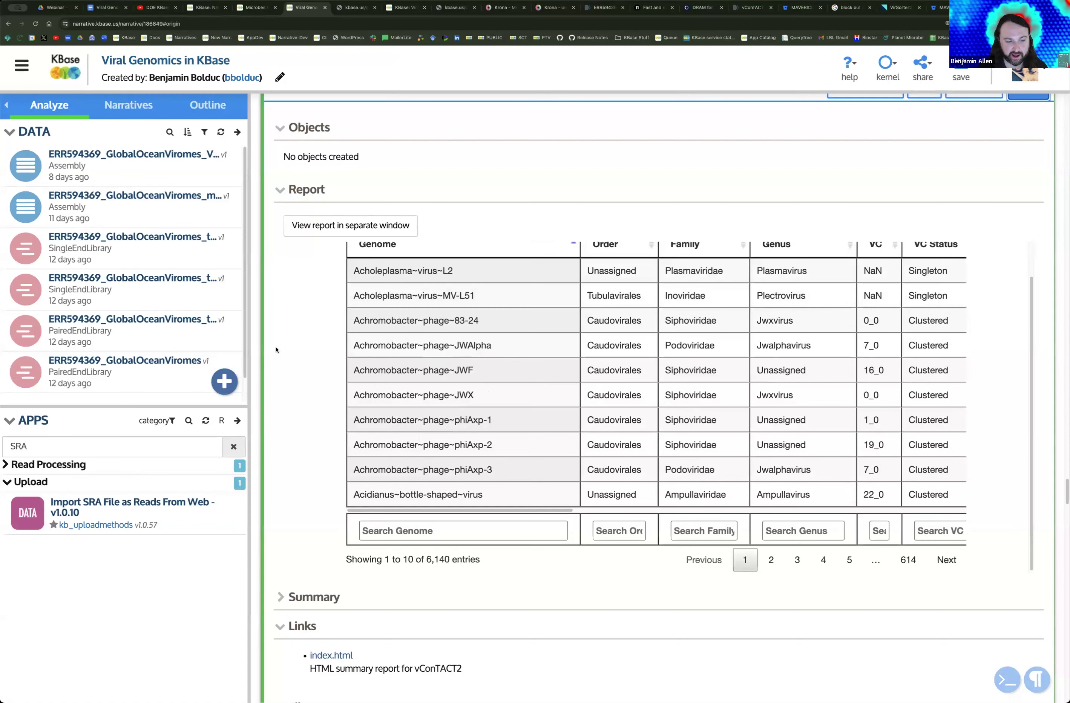
# Step: Read through the closer look at the vConTACT2 results and the quick reference guide on VCs and VC status
pyautogui.scroll(-20, 263, 357)
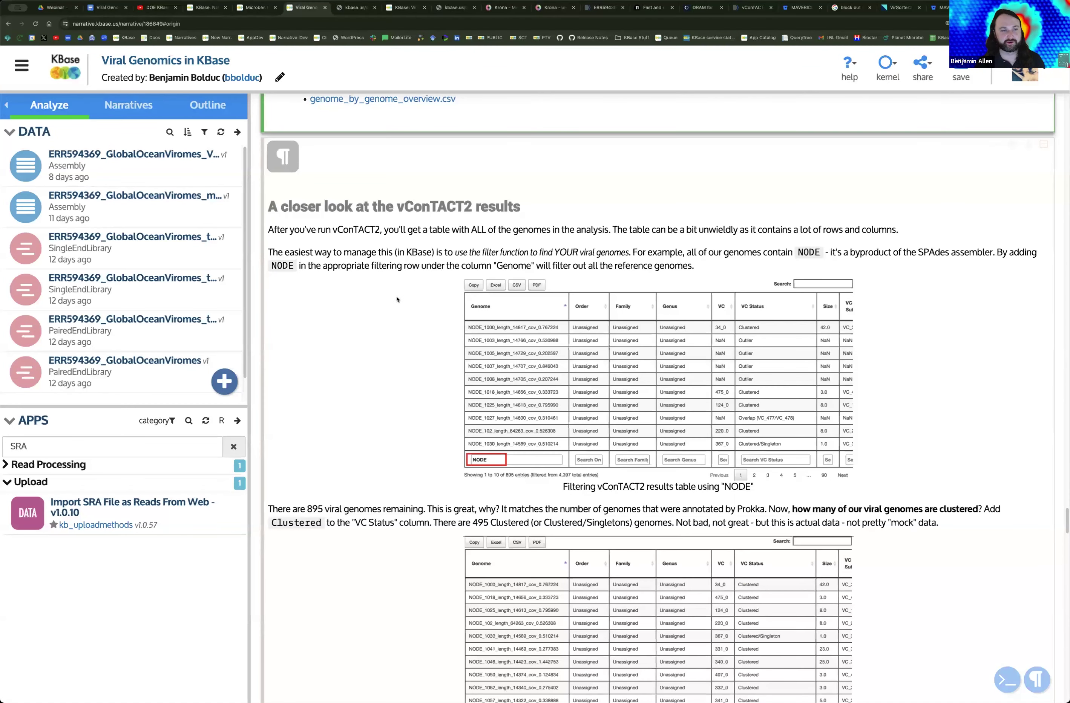
pyautogui.scroll(-2, 384, 302)
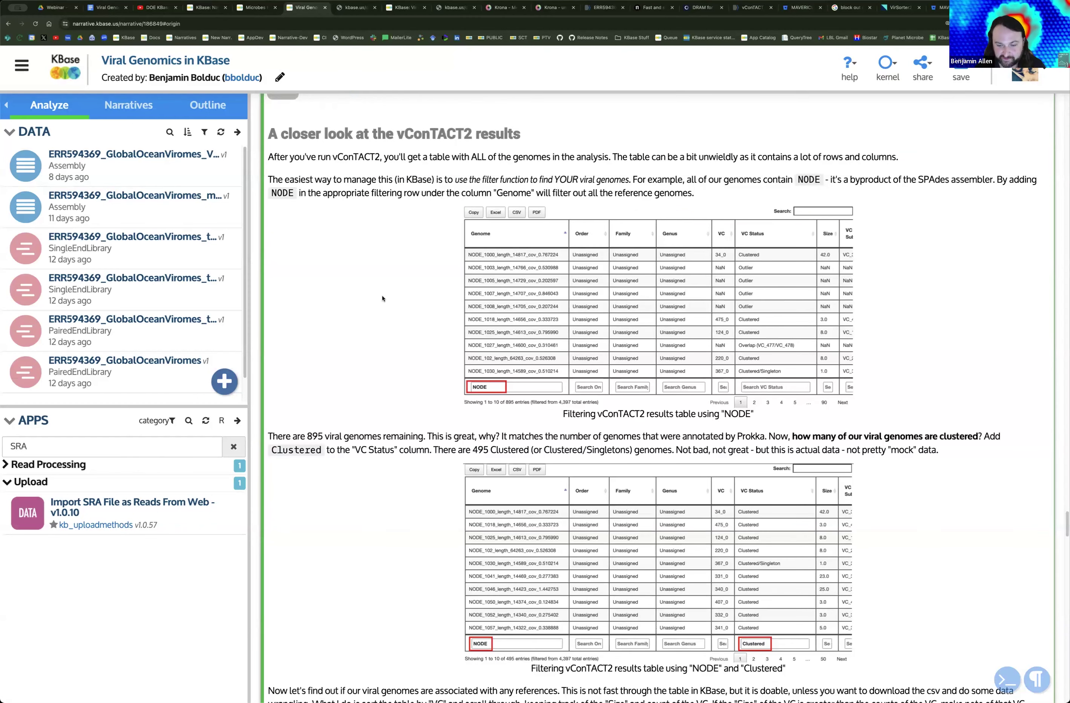
pyautogui.scroll(-1, 383, 299)
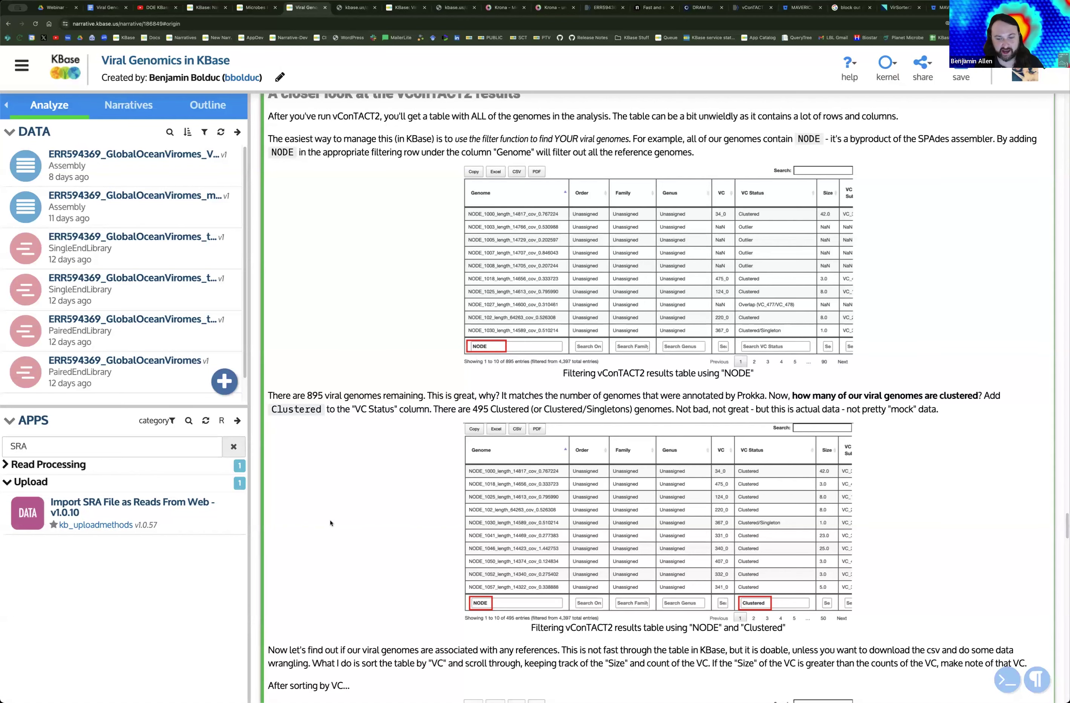
pyautogui.scroll(-10, 330, 524)
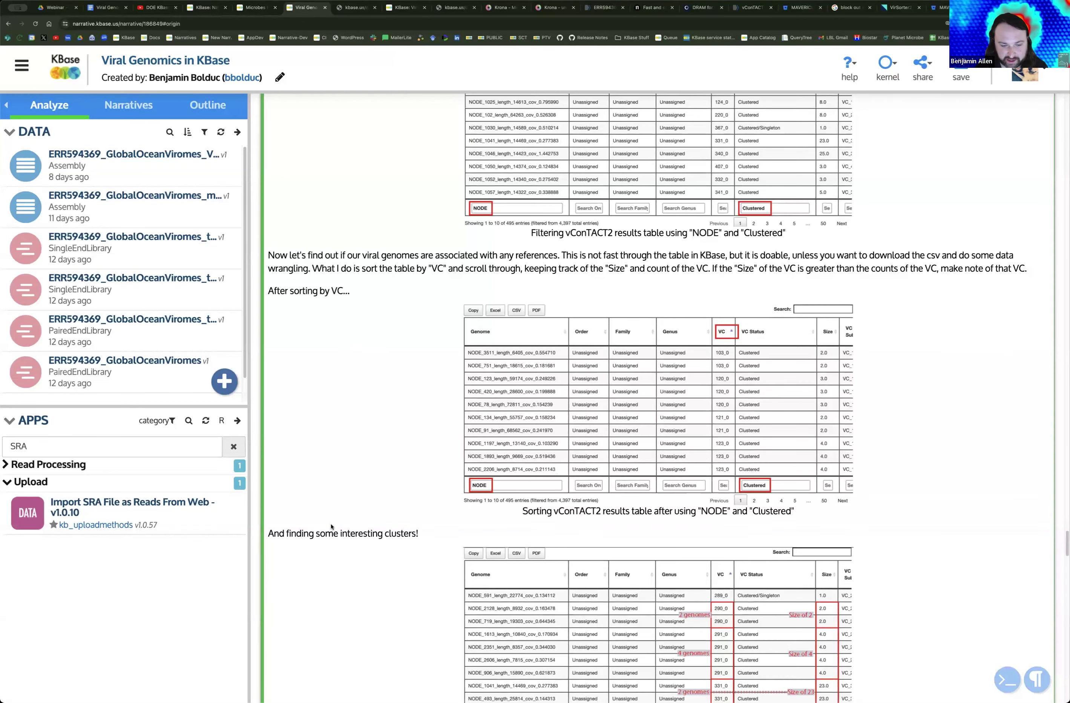
pyautogui.scroll(-6, 331, 527)
pyautogui.doubleClick(462, 544)
pyautogui.click(454, 525)
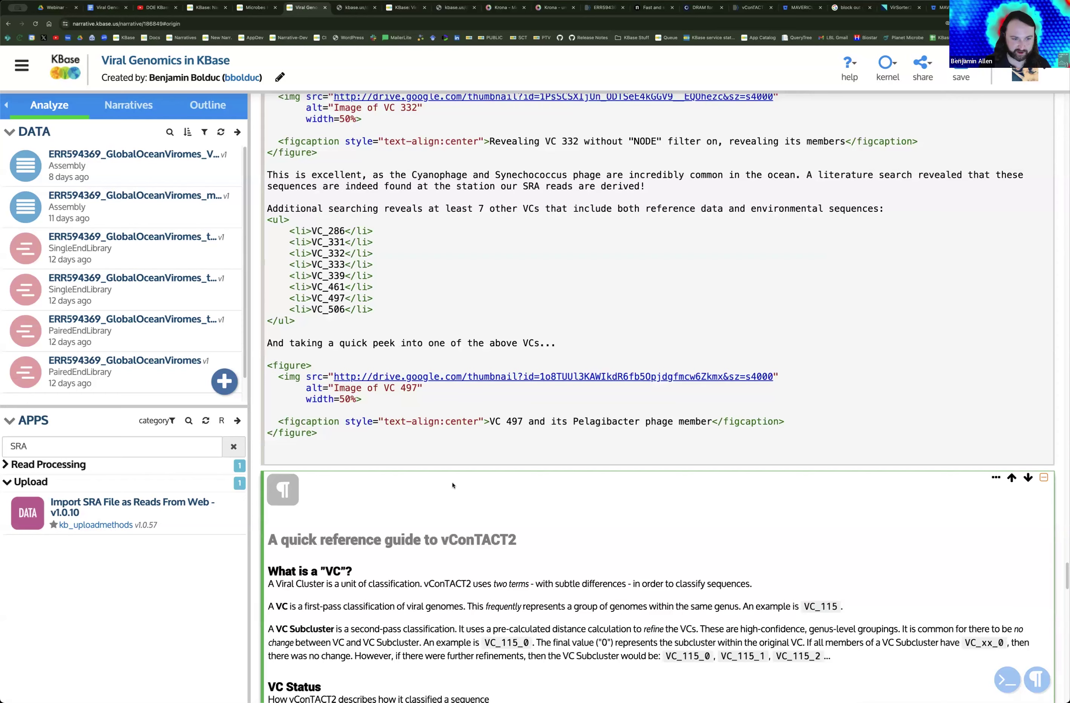
pyautogui.scroll(-10, 455, 525)
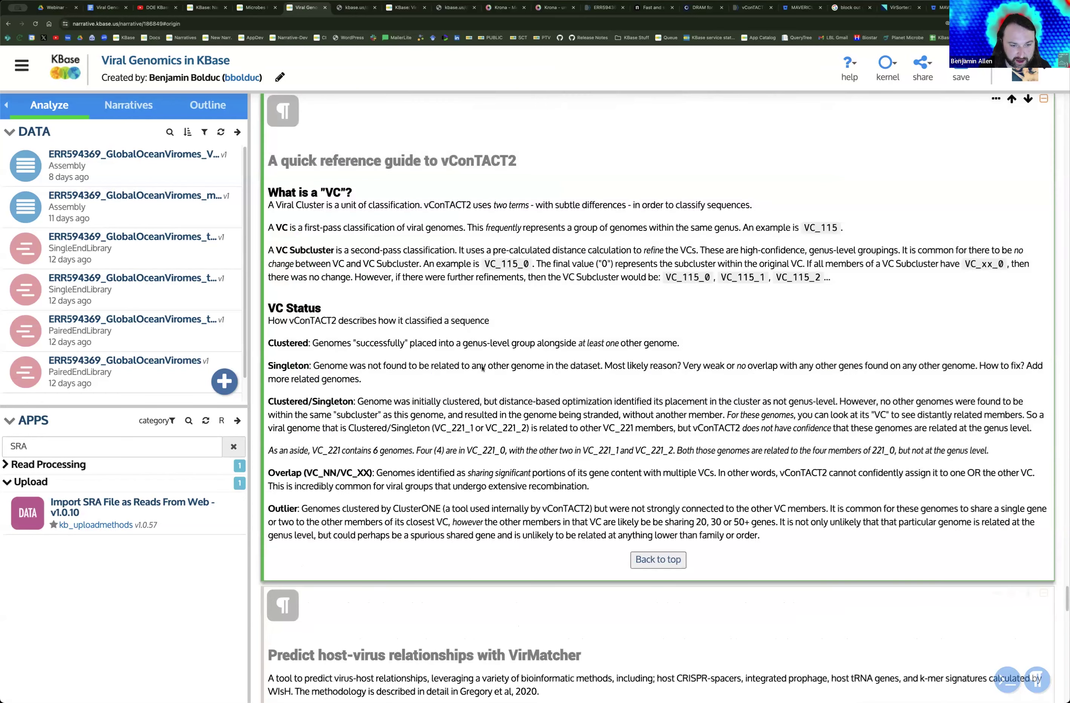
# Step: Return to the vConTACT2 result and open its report in a separate window
pyautogui.scroll(4, 427, 377)
pyautogui.scroll(16, 427, 377)
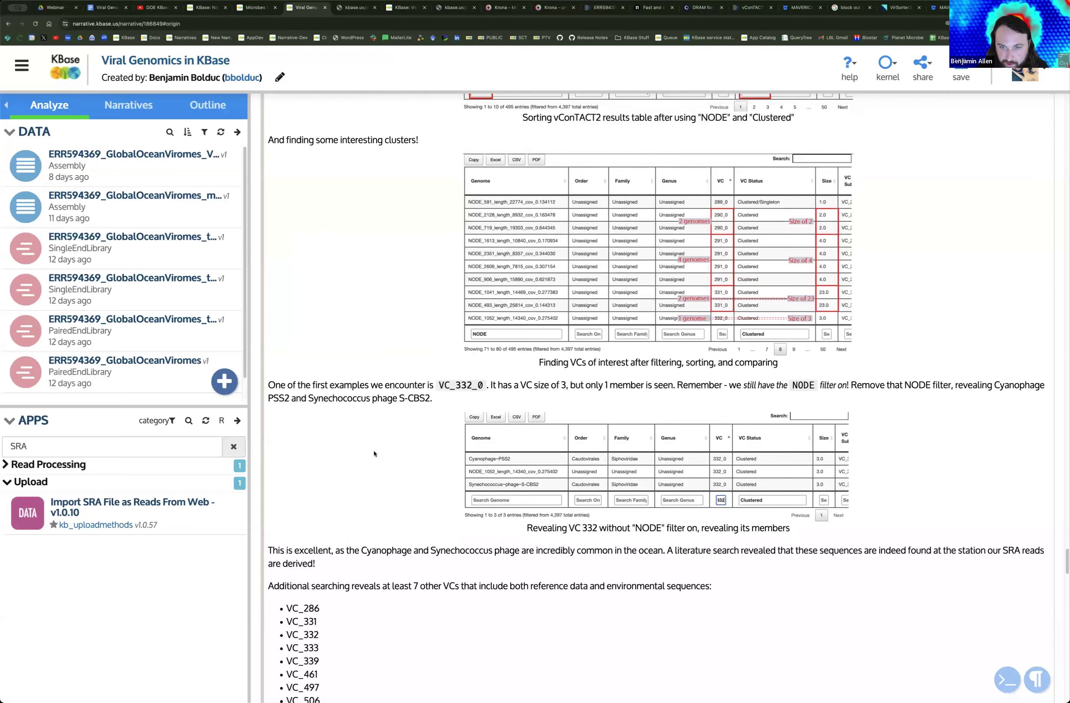
pyautogui.scroll(4, 373, 455)
pyautogui.scroll(20, 375, 454)
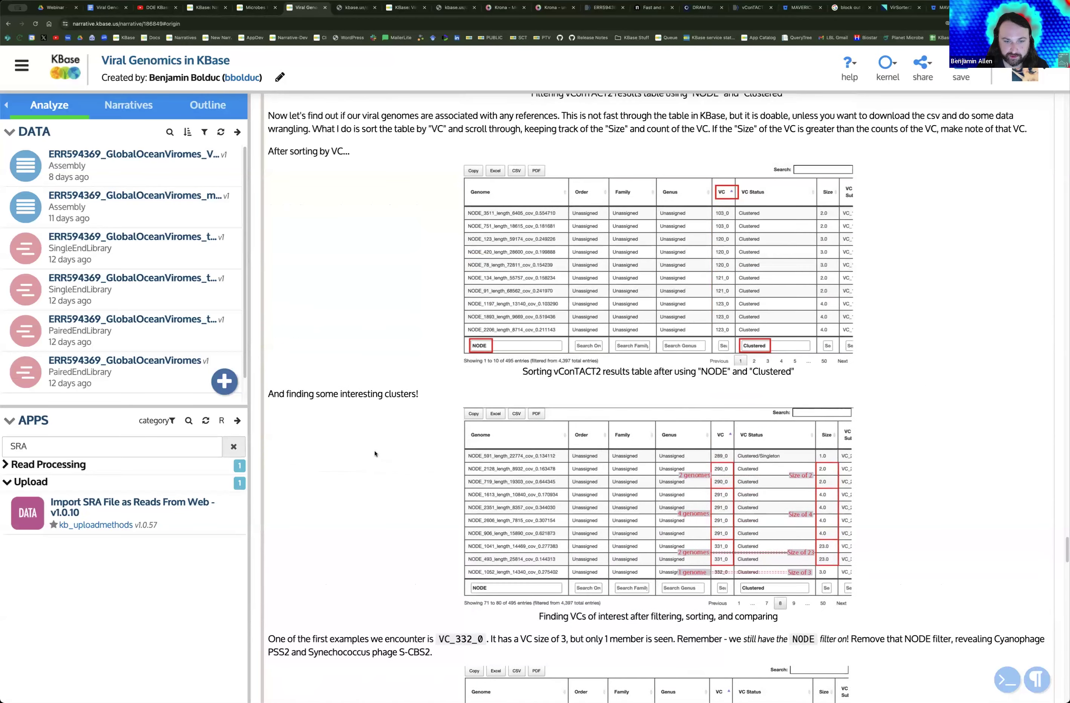
pyautogui.scroll(5, 487, 340)
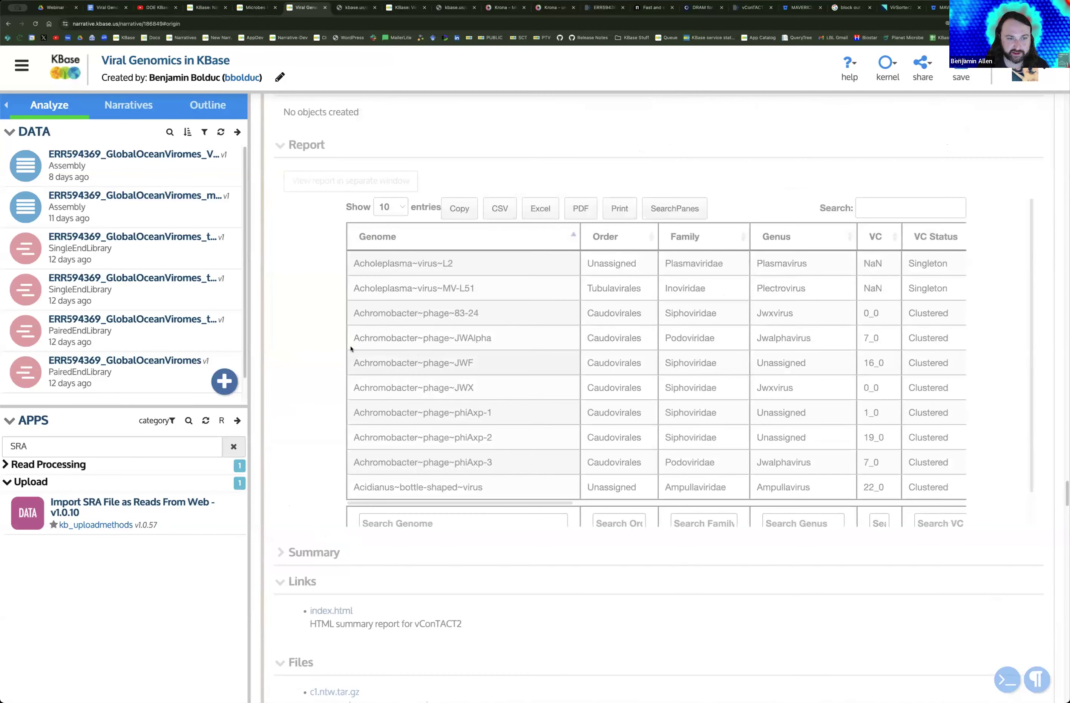
pyautogui.scroll(3, 477, 174)
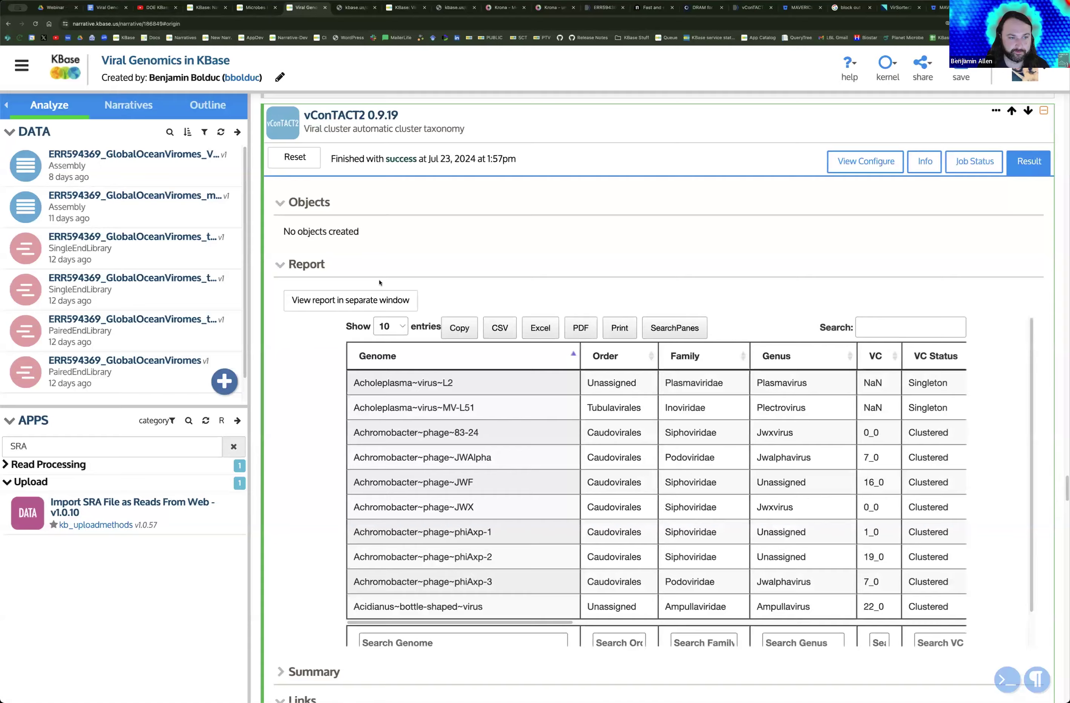
pyautogui.click(379, 296)
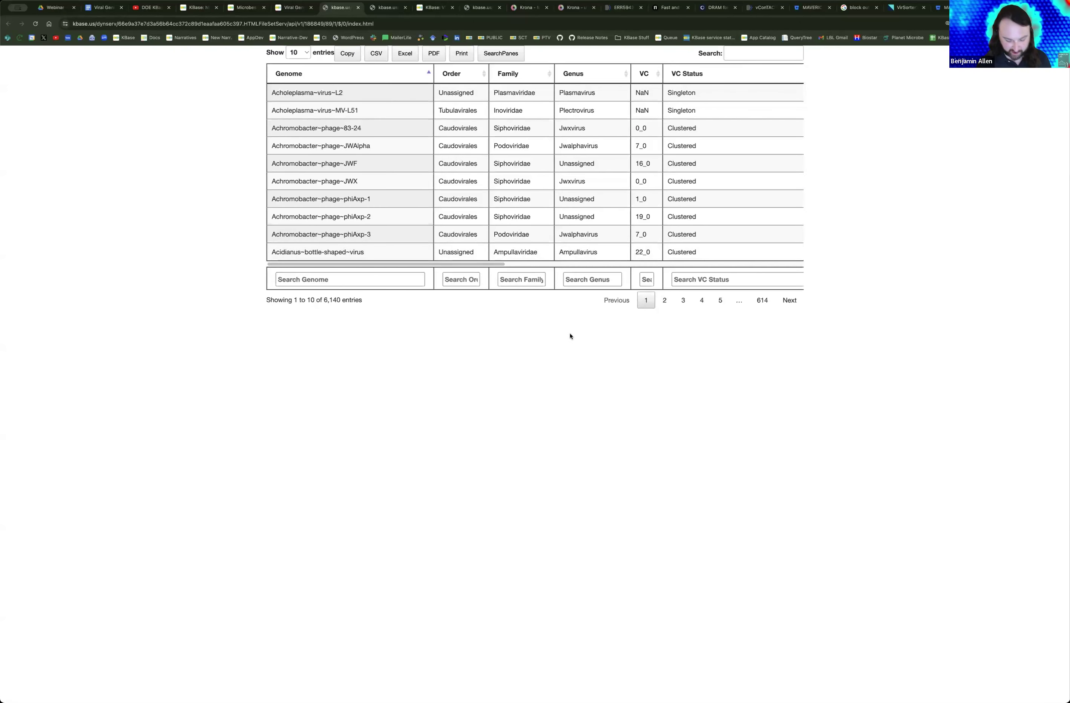
pyautogui.press('super+equal')
pyautogui.press('super+equal')
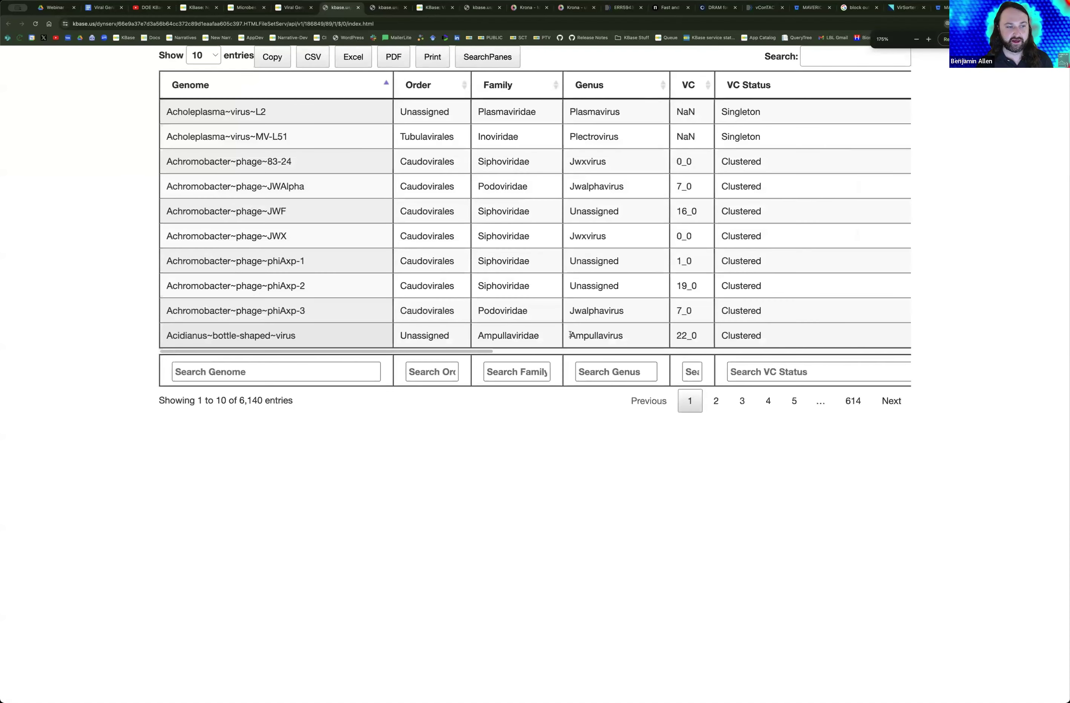
# Step: Set the vConTACT2 report table to show 25 entries per page
pyautogui.click(203, 55)
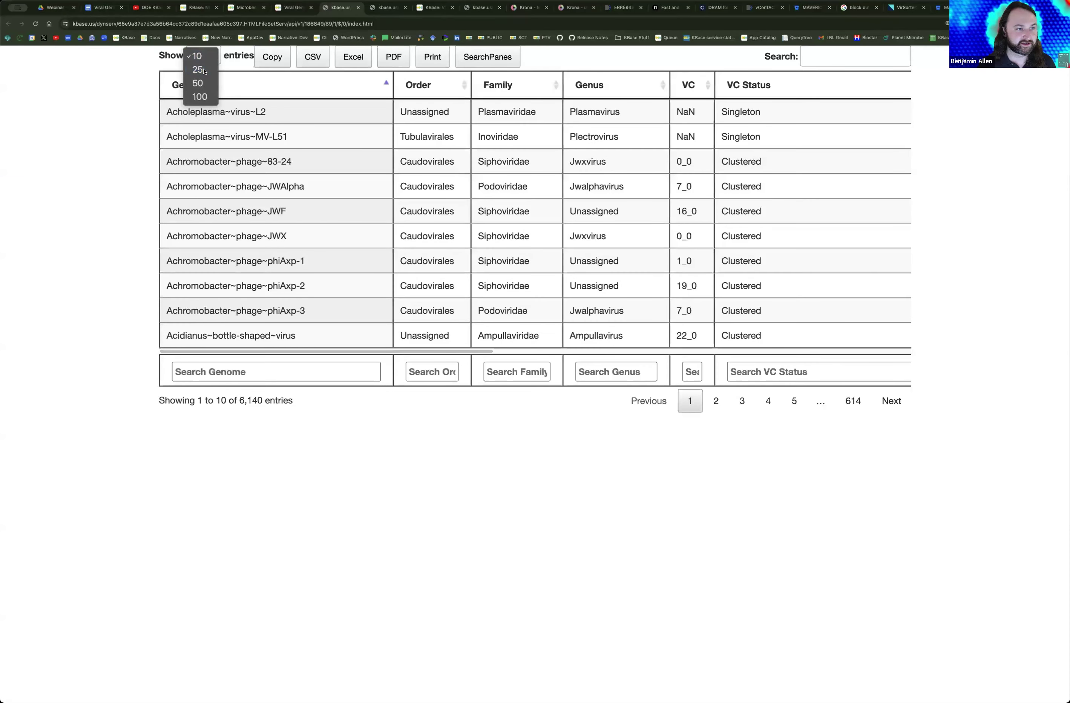
pyautogui.press('Escape')
pyautogui.click(208, 80)
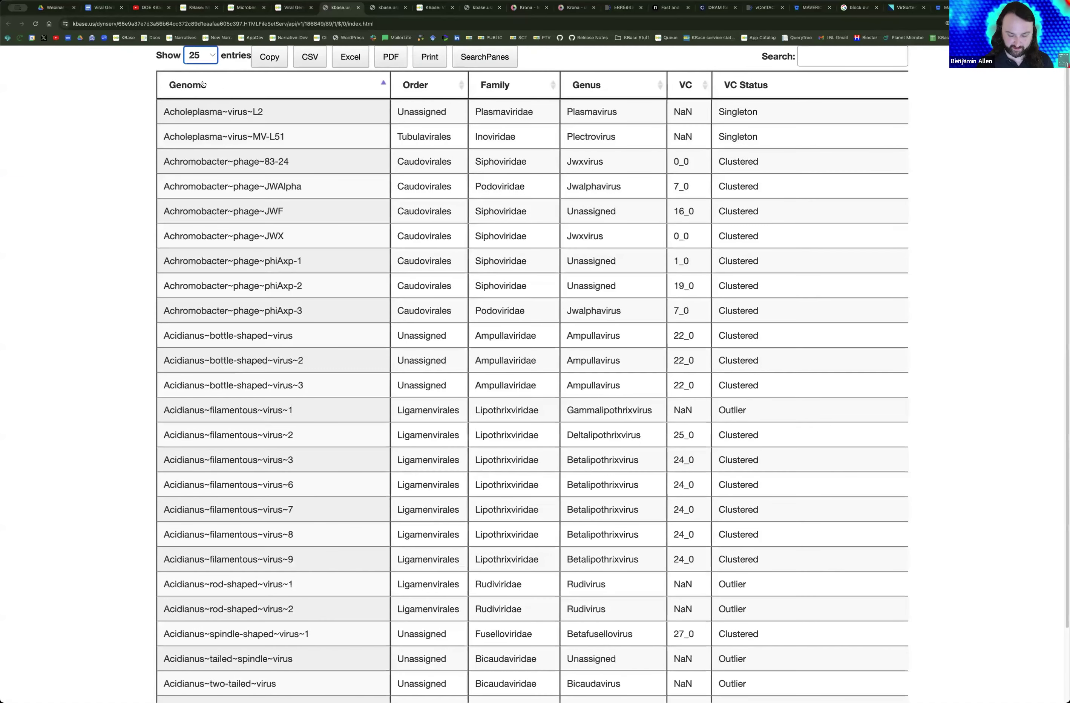
pyautogui.press('super+minus')
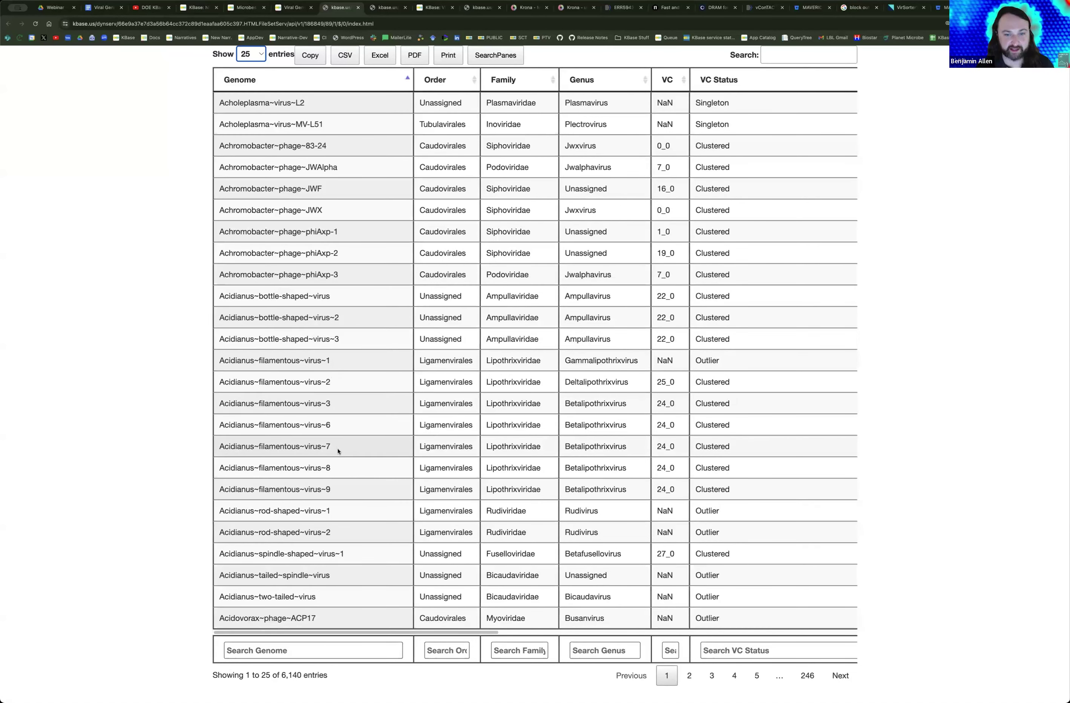
# Step: Filter the report table to genomes containing "NODE" with the VC status "Clustered"
pyautogui.click(345, 651)
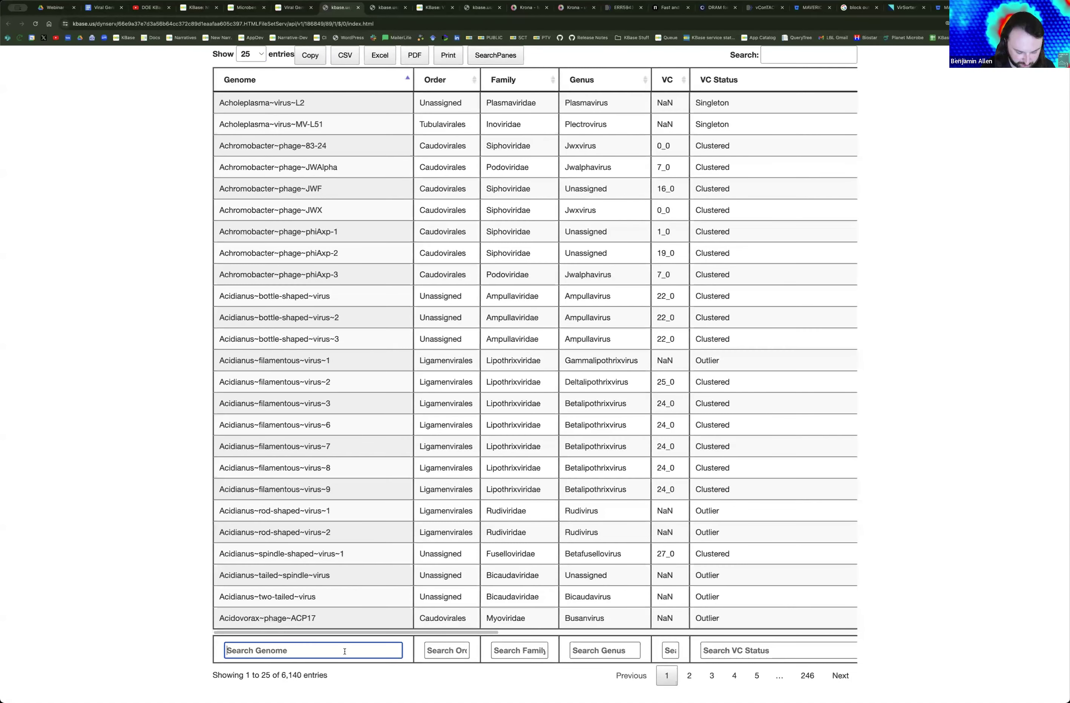
pyautogui.write('NODE')
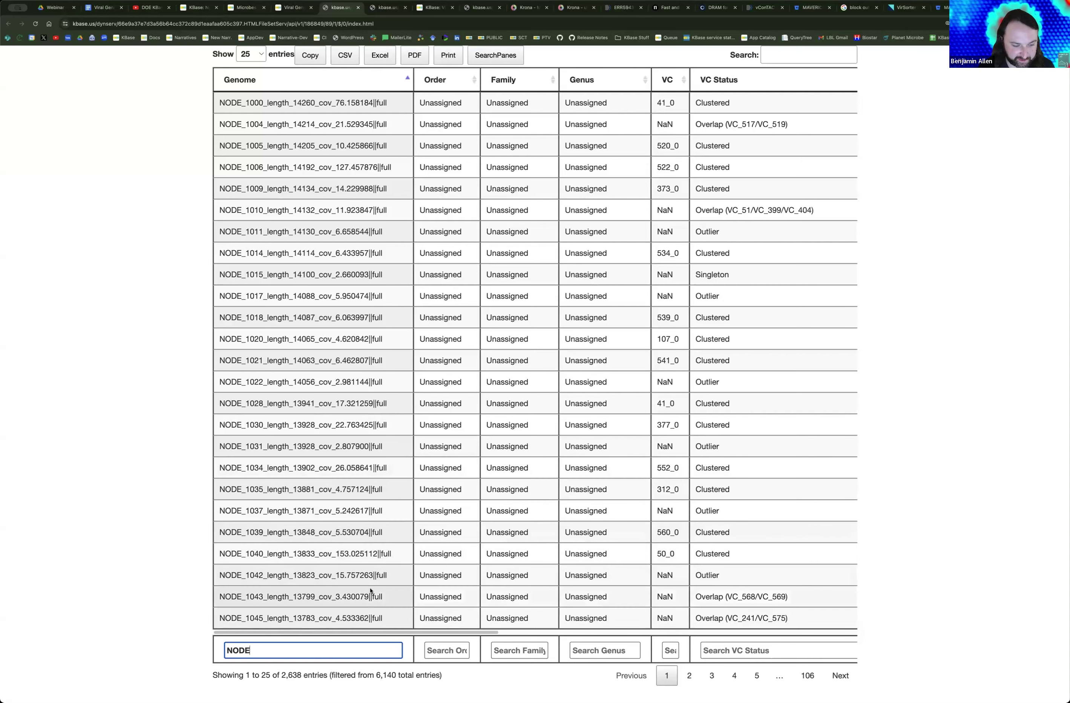
pyautogui.click(735, 650)
pyautogui.write('Clustered')
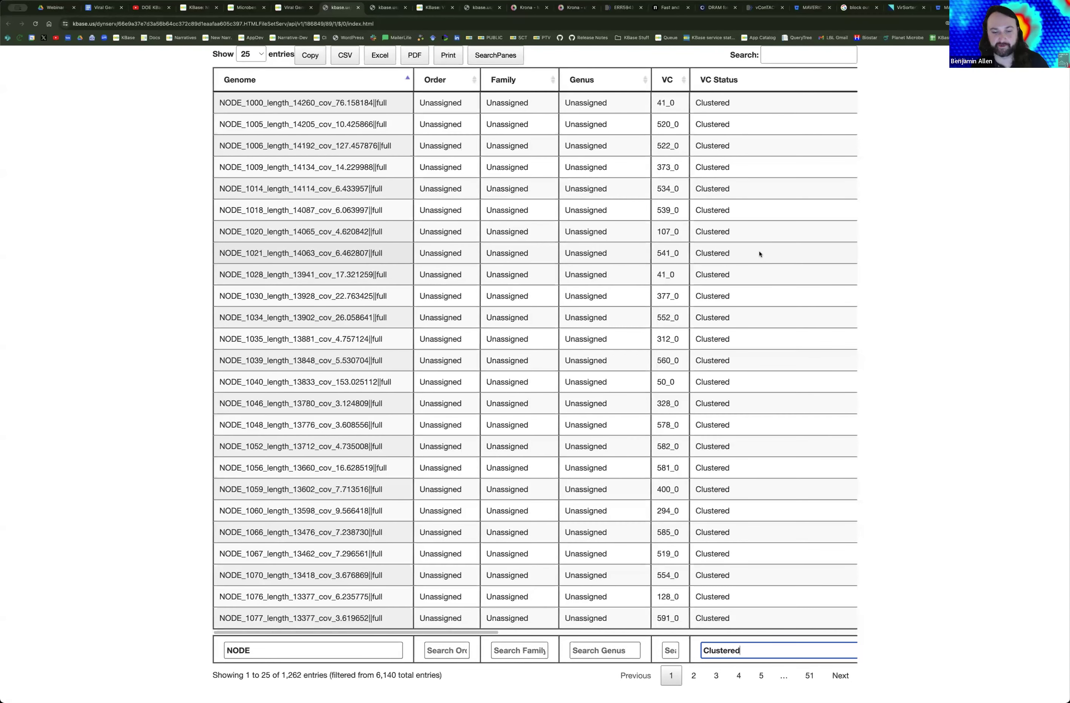
# Step: Try VC filter 332, shorten it to 3, and sort the report table by VC in descending order
pyautogui.click(670, 651)
pyautogui.write('332')
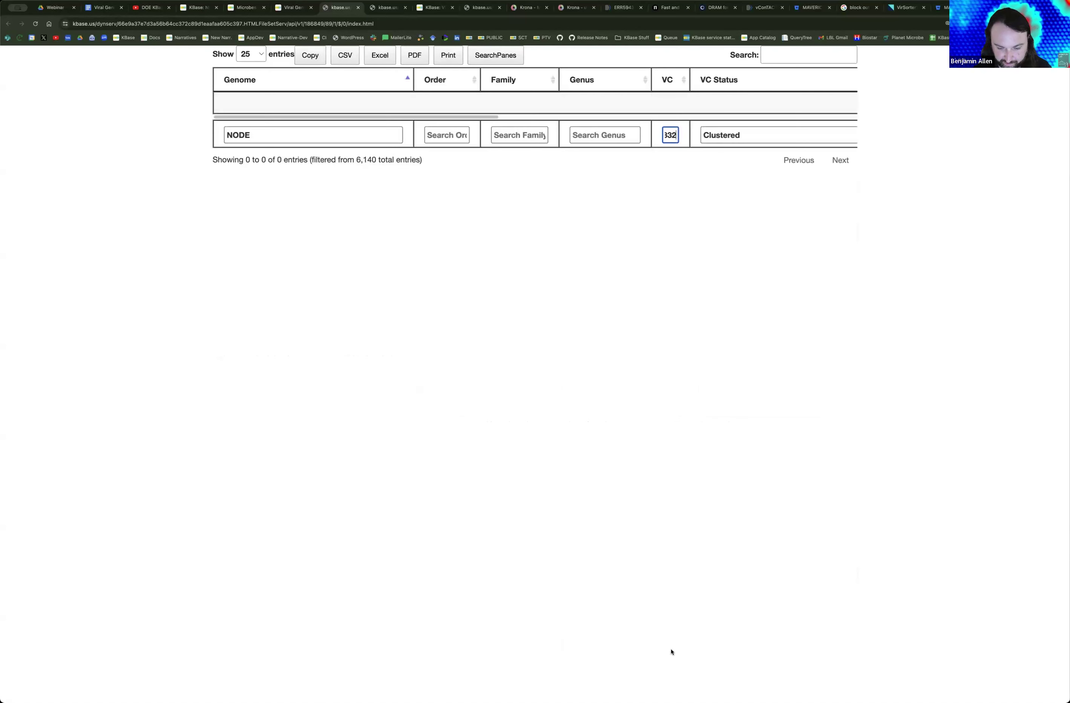
pyautogui.press('BackSpace')
pyautogui.press('BackSpace')
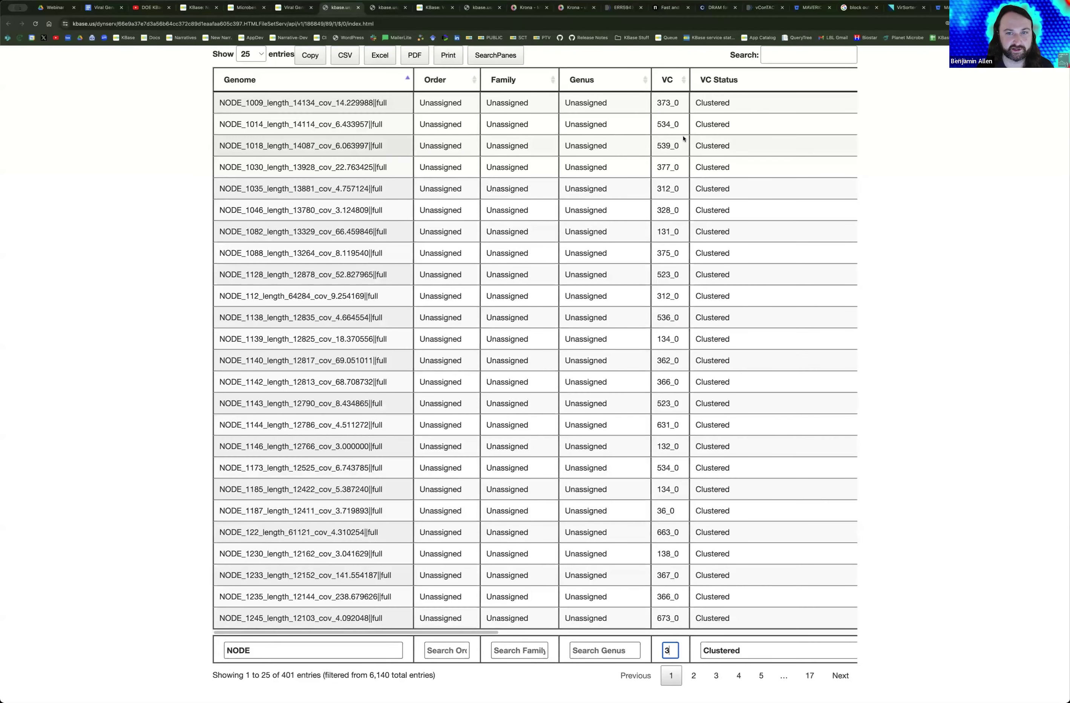
pyautogui.click(670, 81)
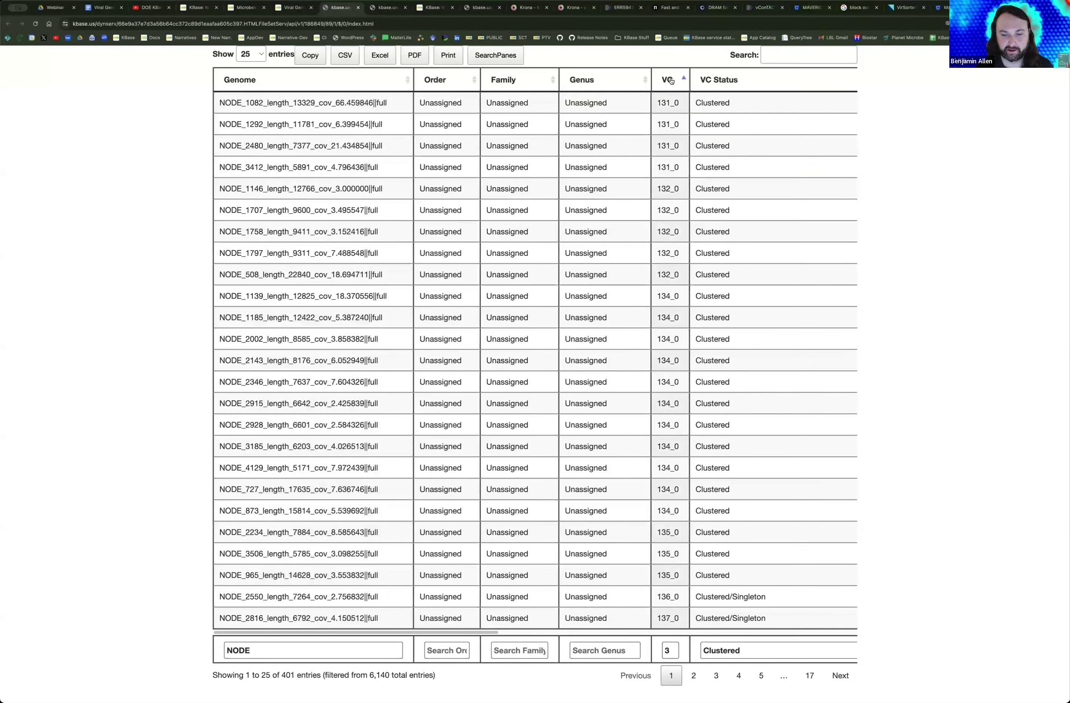
pyautogui.click(670, 80)
# Step: Return to the narrative and read the example on finding interesting clusters such as VC_332_0
pyautogui.click(293, 8)
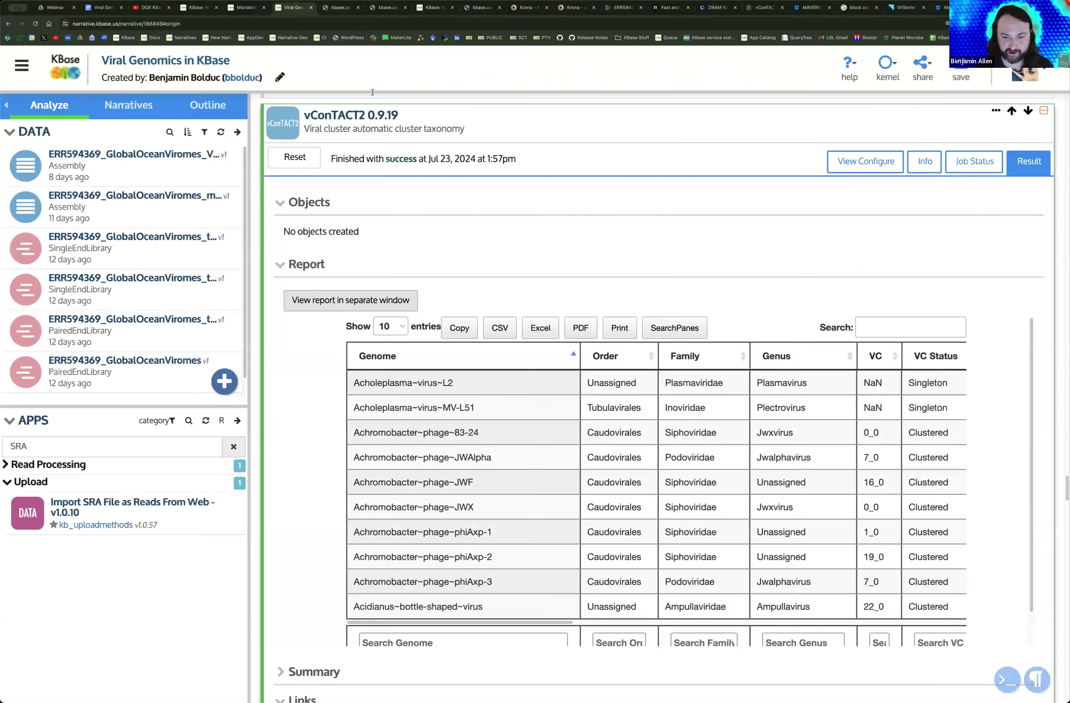
pyautogui.scroll(-8, 263, 212)
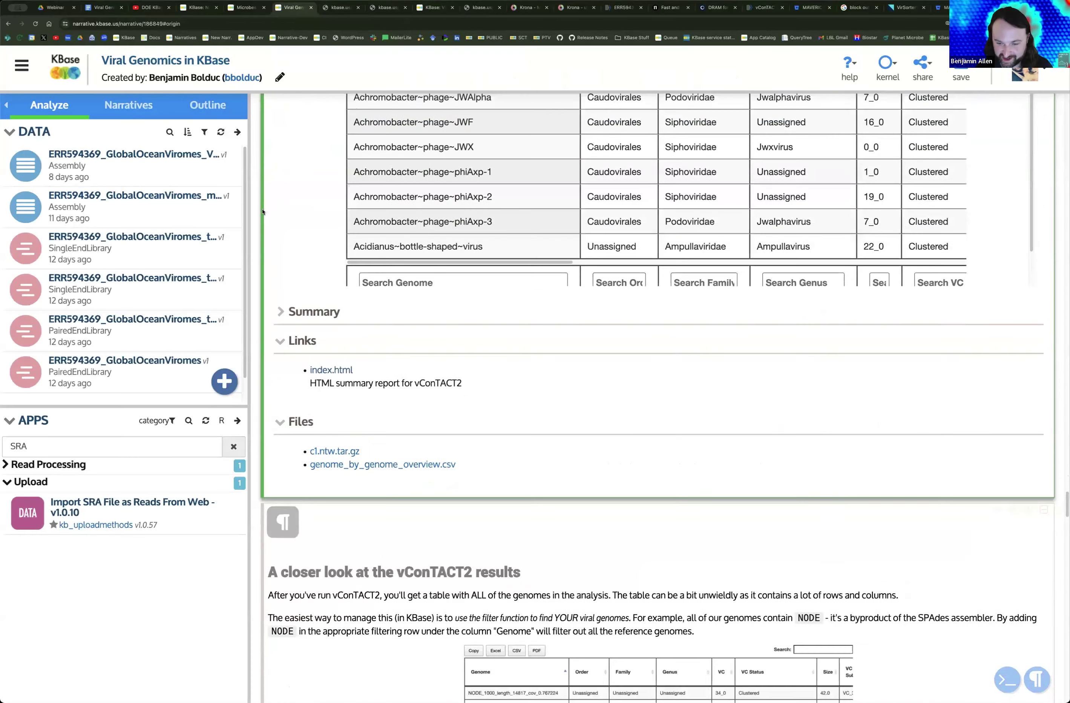
pyautogui.scroll(-15, 263, 211)
pyautogui.scroll(-9, 262, 212)
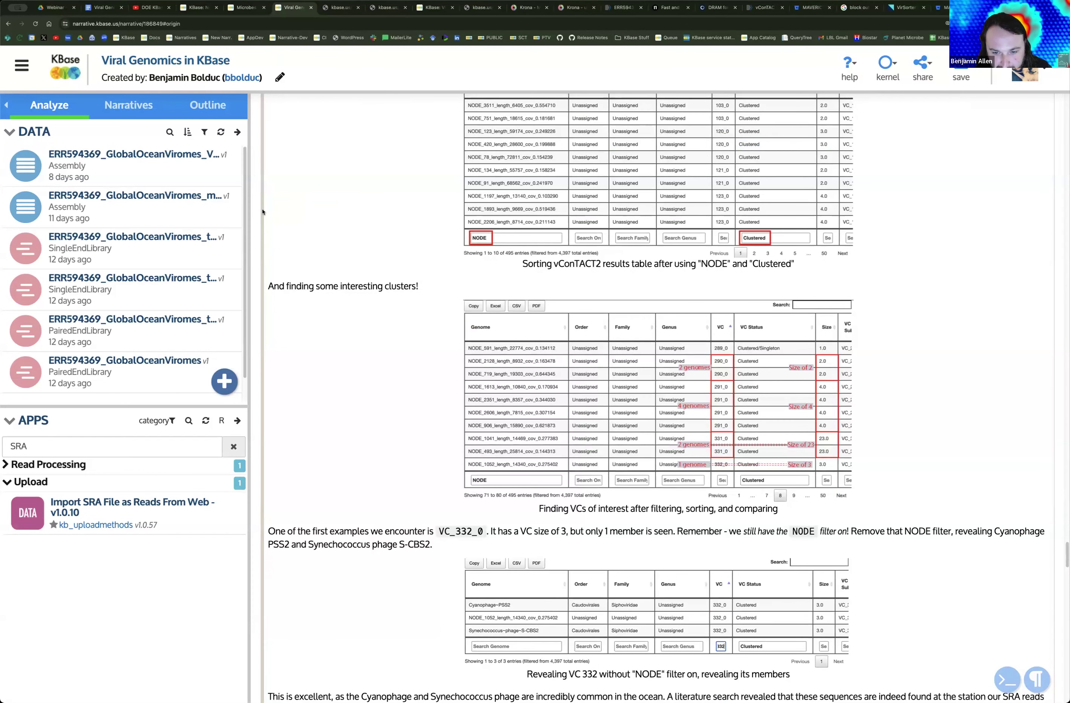
pyautogui.scroll(-1, 263, 211)
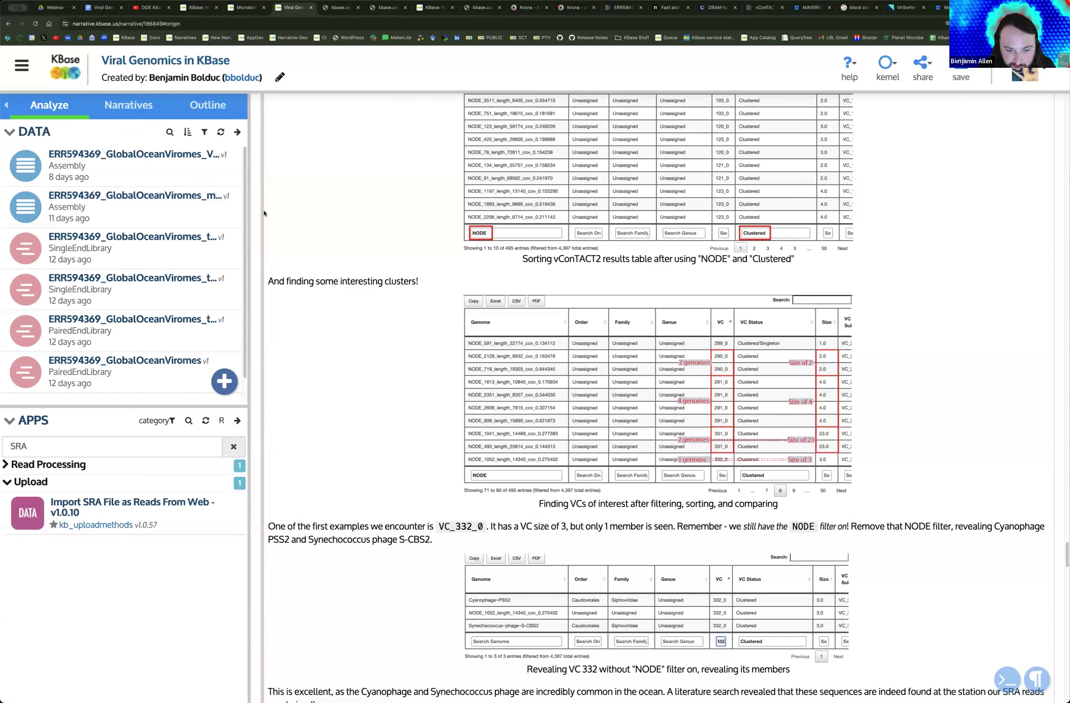
pyautogui.scroll(-1, 264, 213)
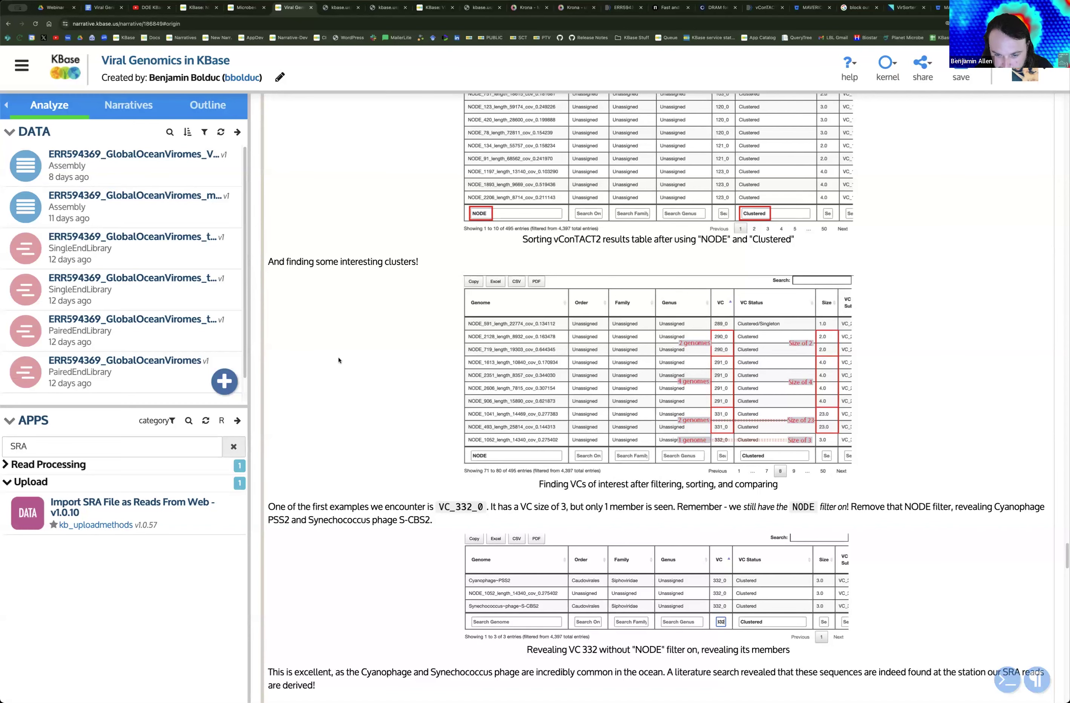
# Step: Go back to the vConTACT2 report and page through the filtered table to page 14, ending on page 13
pyautogui.click(346, 8)
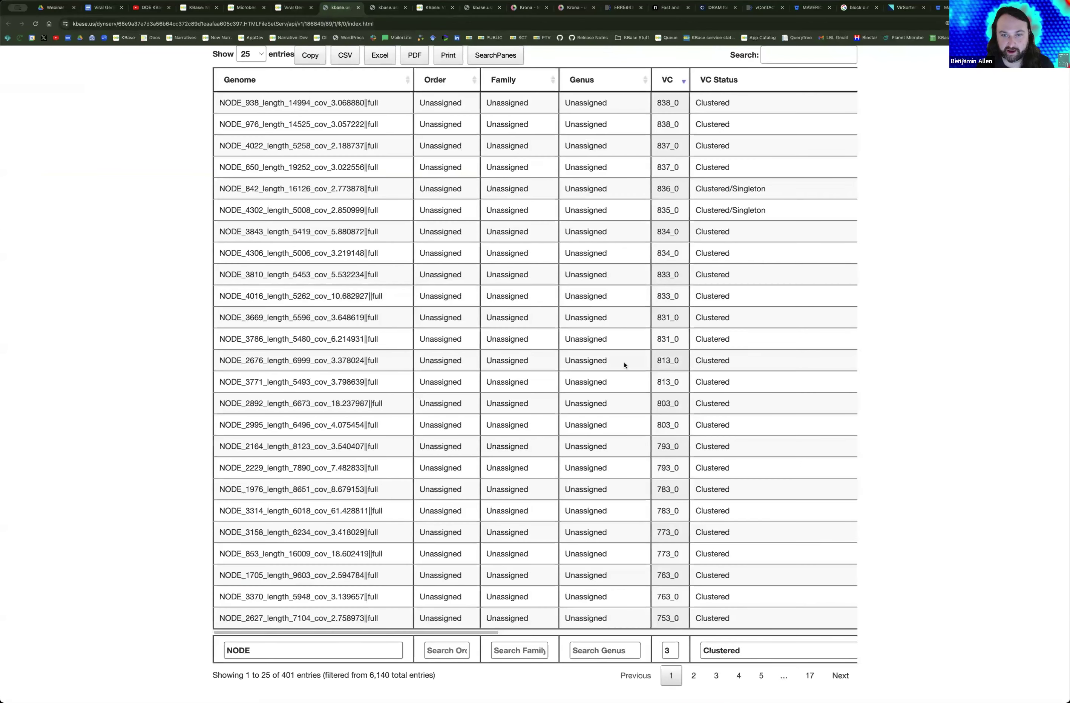
pyautogui.click(716, 676)
pyautogui.click(738, 676)
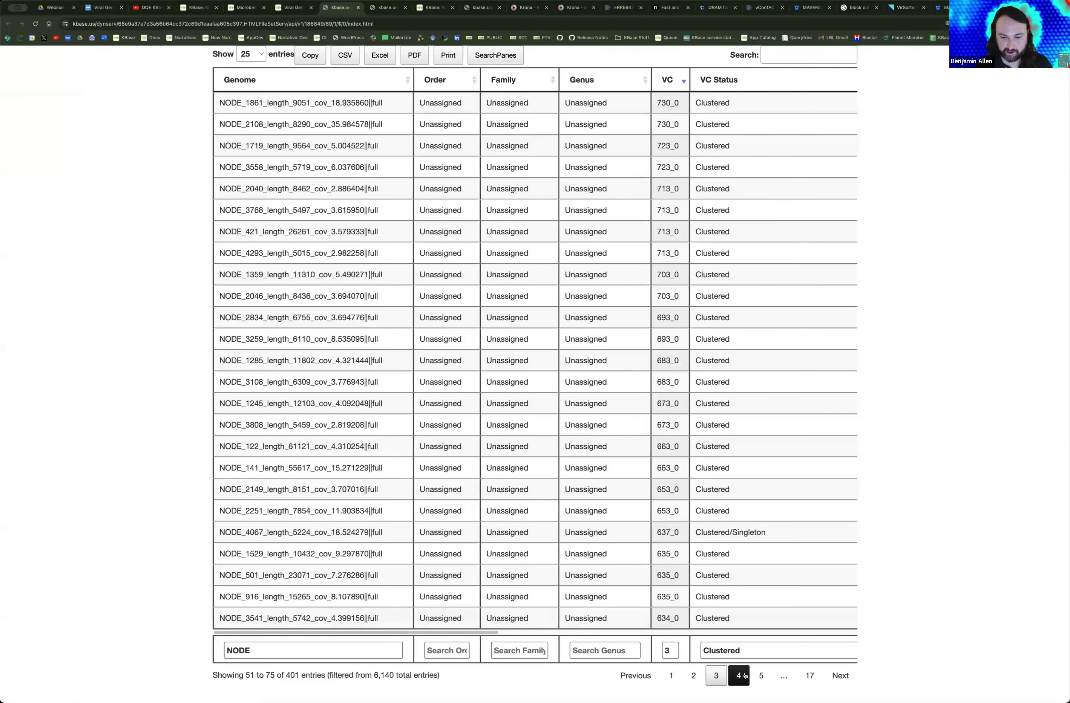
pyautogui.click(756, 677)
pyautogui.click(760, 678)
pyautogui.click(763, 680)
pyautogui.click(763, 679)
pyautogui.click(763, 680)
pyautogui.click(764, 683)
pyautogui.click(763, 686)
pyautogui.click(763, 686)
pyautogui.click(763, 686)
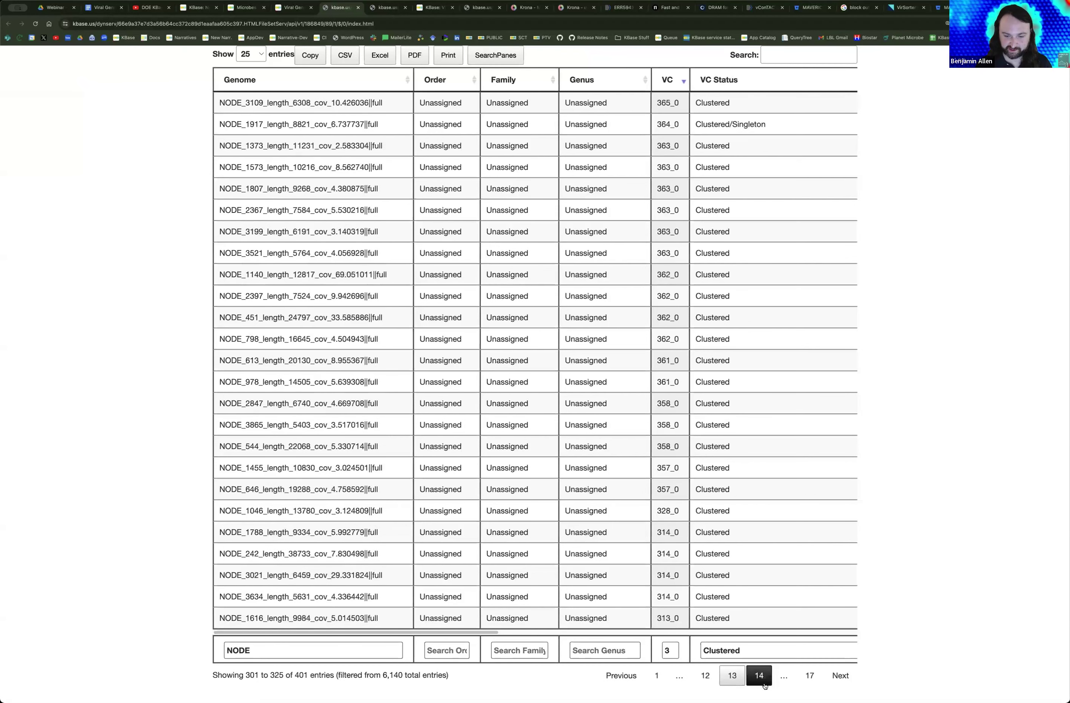
pyautogui.click(764, 686)
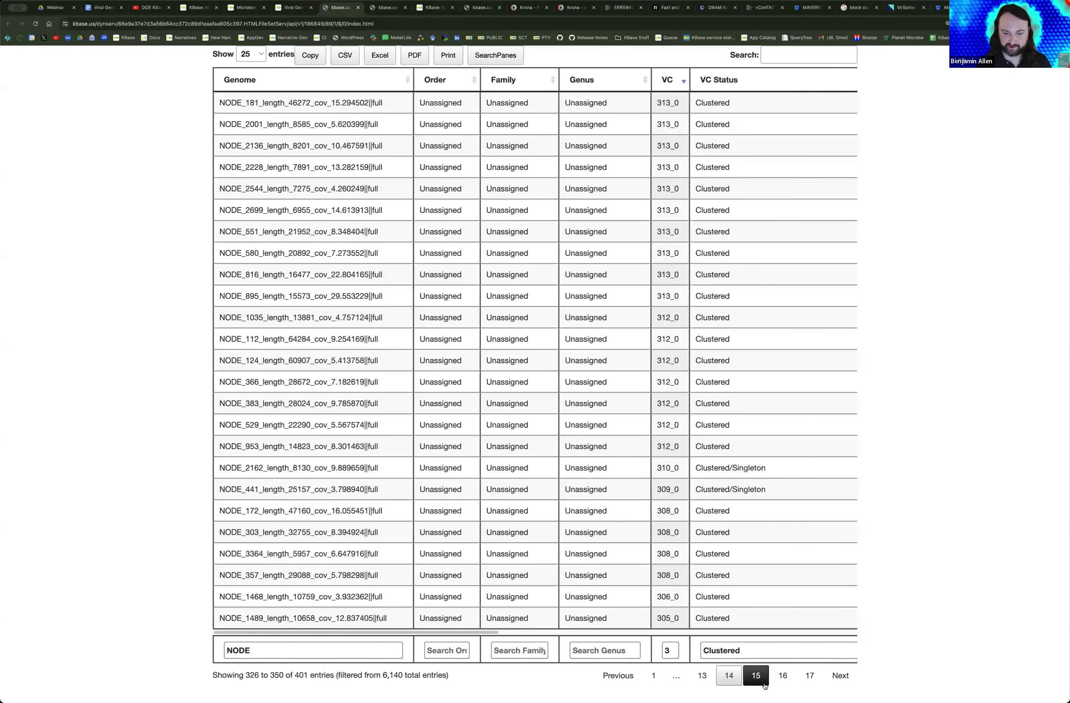
pyautogui.click(710, 682)
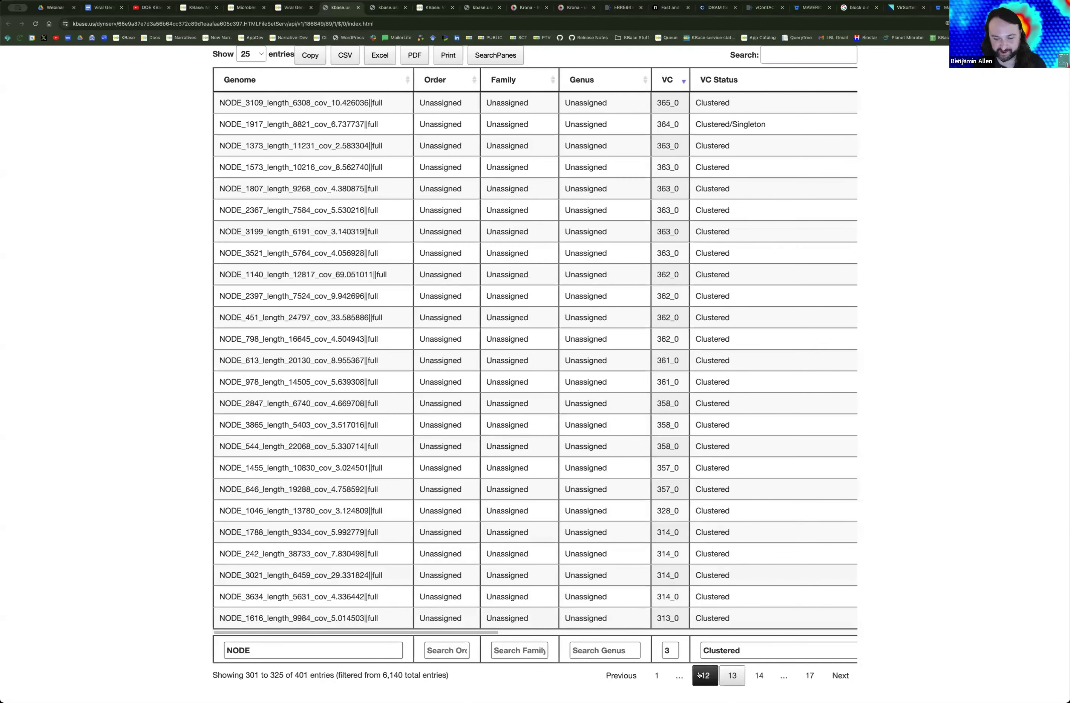
# Step: Clear the VC filter, copy VC number 815 from the second results page, and filter the VC column by it
pyautogui.doubleClick(673, 650)
pyautogui.press('BackSpace')
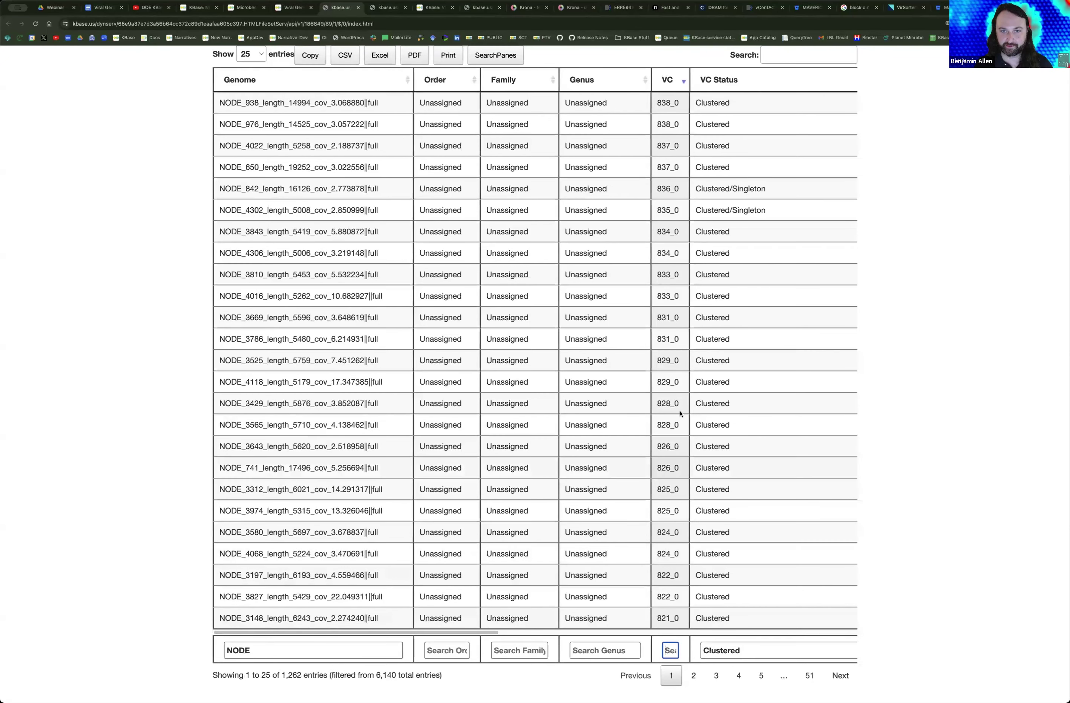
pyautogui.click(692, 677)
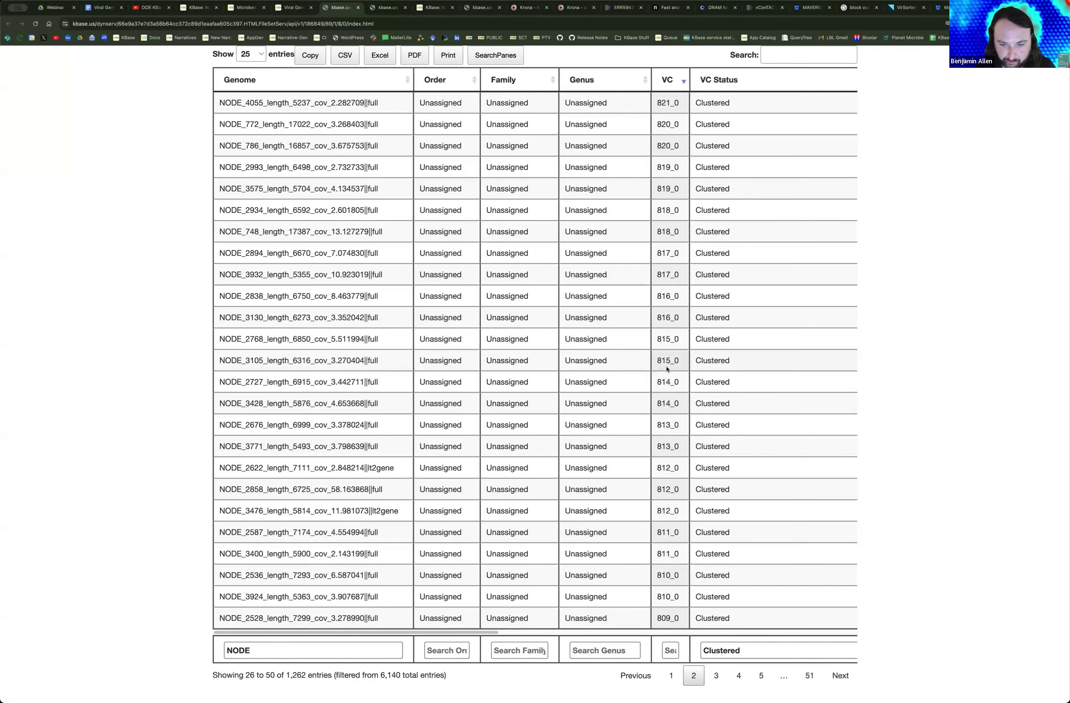
pyautogui.moveTo(670, 361); pyautogui.dragTo(655, 361)
pyautogui.press('super+c')
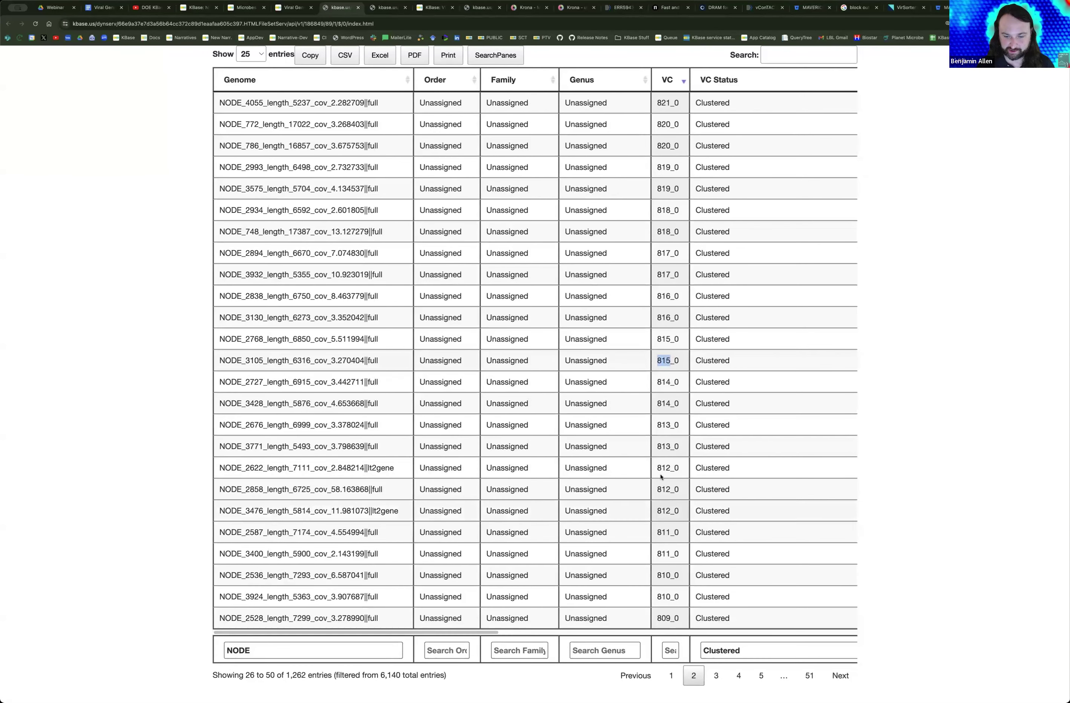
pyautogui.click(671, 655)
pyautogui.press('super+v')
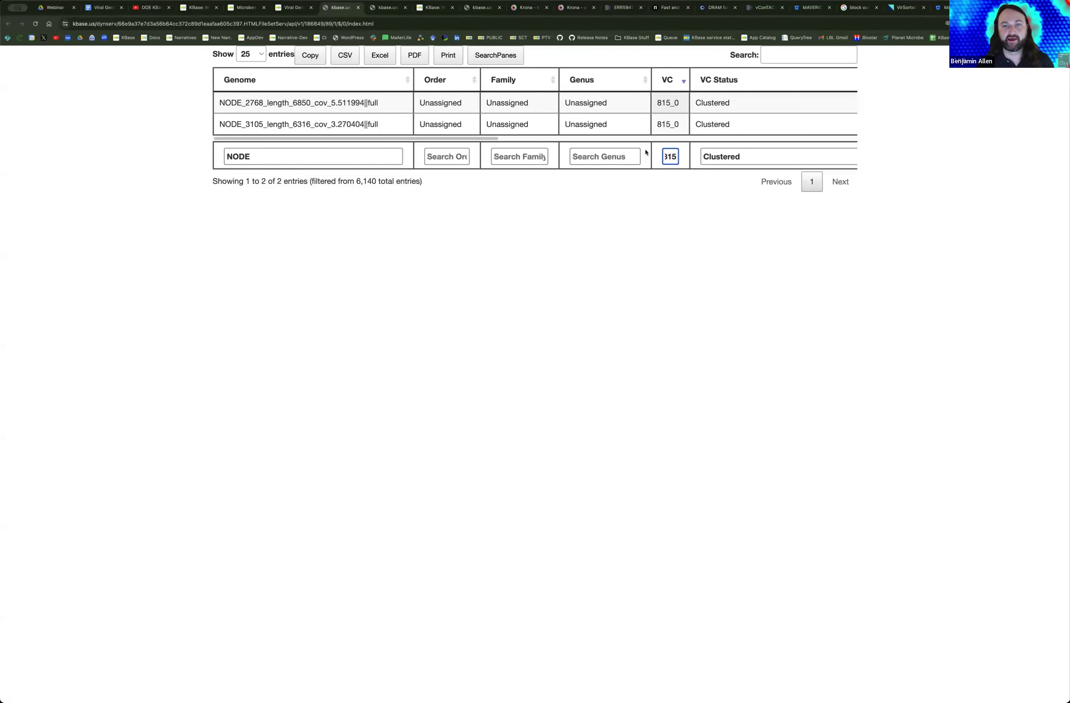
# Step: Clear the NODE genome filter to check VC 815 for reference genomes, and enter NODE again
pyautogui.doubleClick(293, 155)
pyautogui.press('BackSpace')
pyautogui.click(315, 238)
pyautogui.click(312, 153)
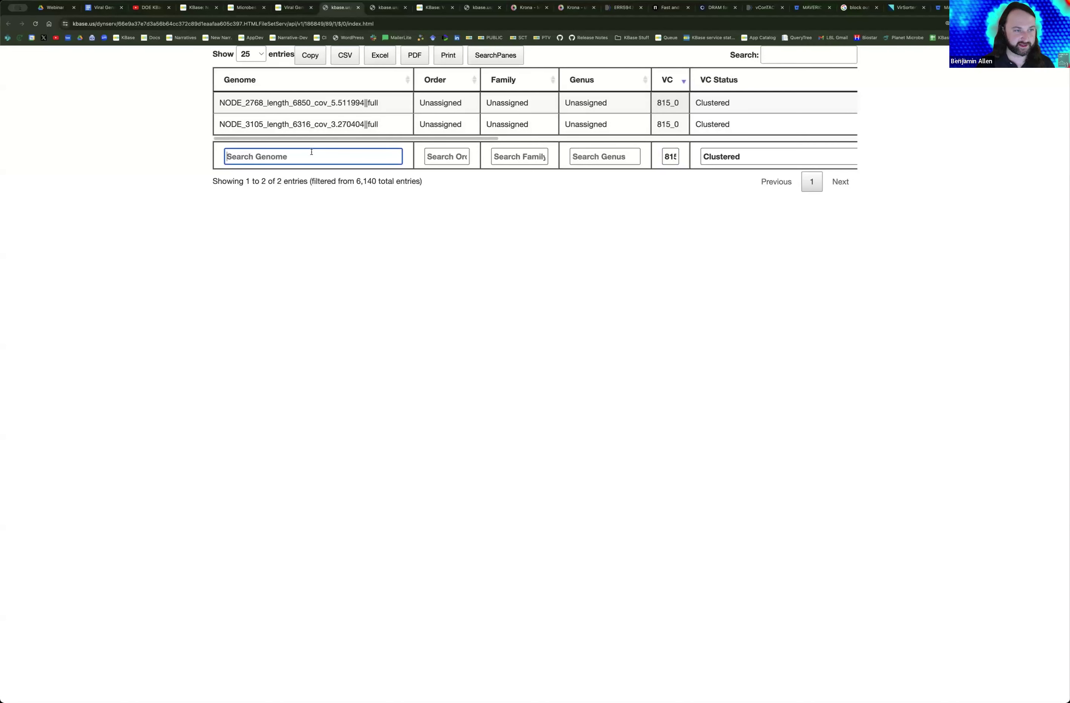
pyautogui.write('NODE')
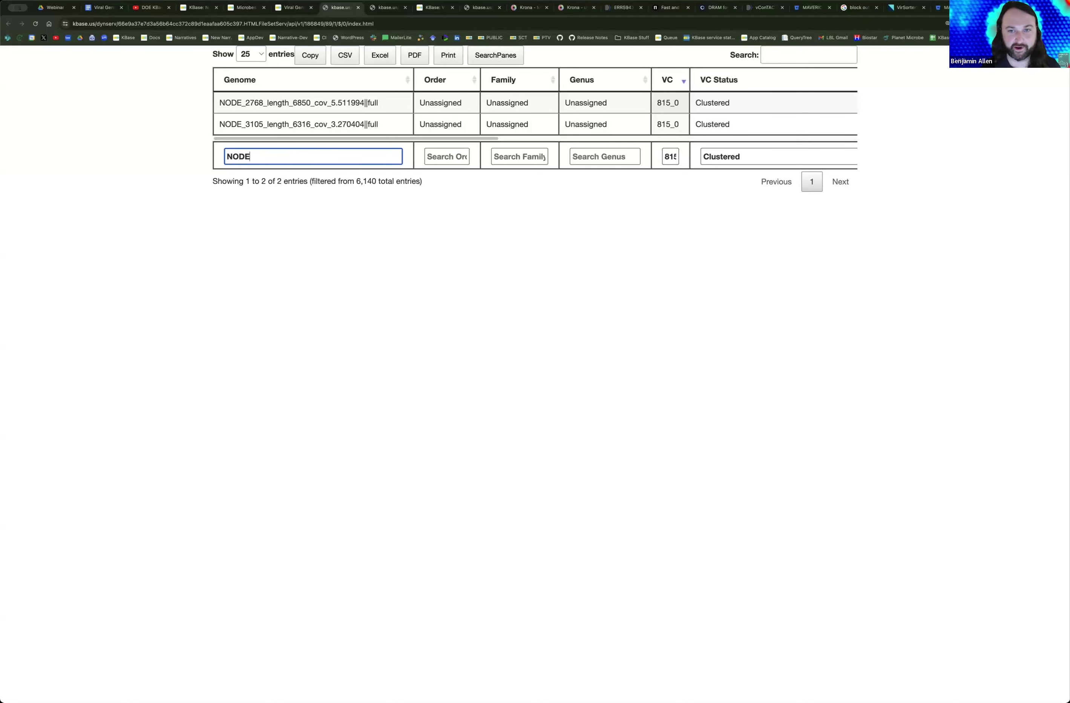
# Step: Clear the VC filter and go to page 4 of the report table
pyautogui.doubleClick(664, 155)
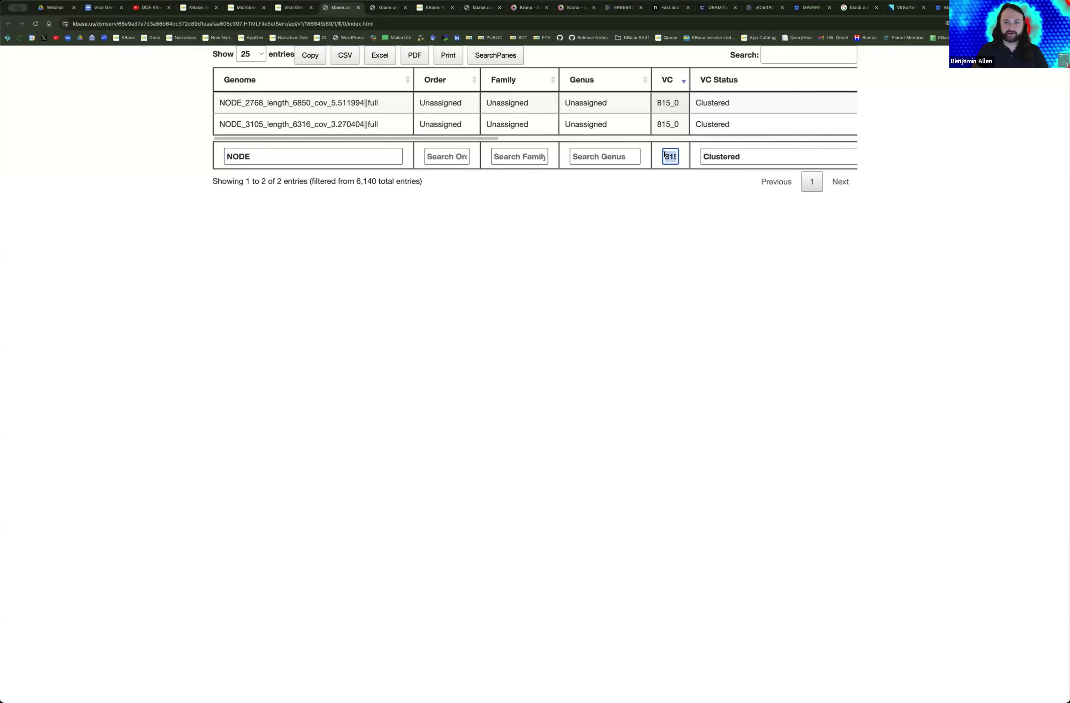
pyautogui.press('BackSpace')
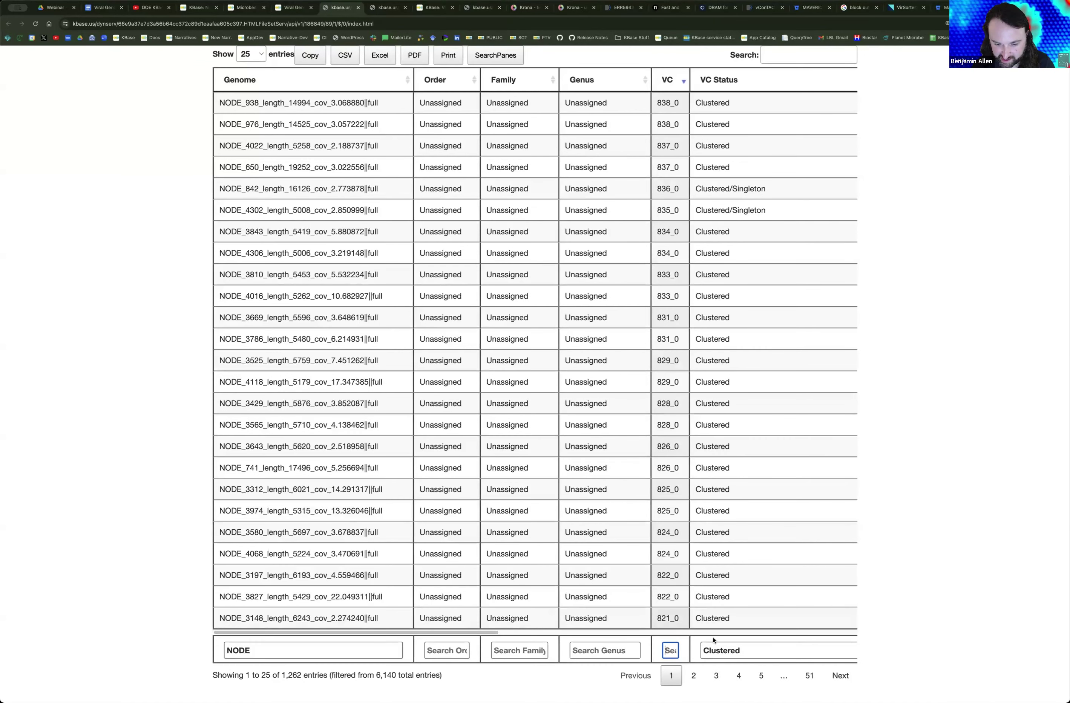
pyautogui.click(736, 681)
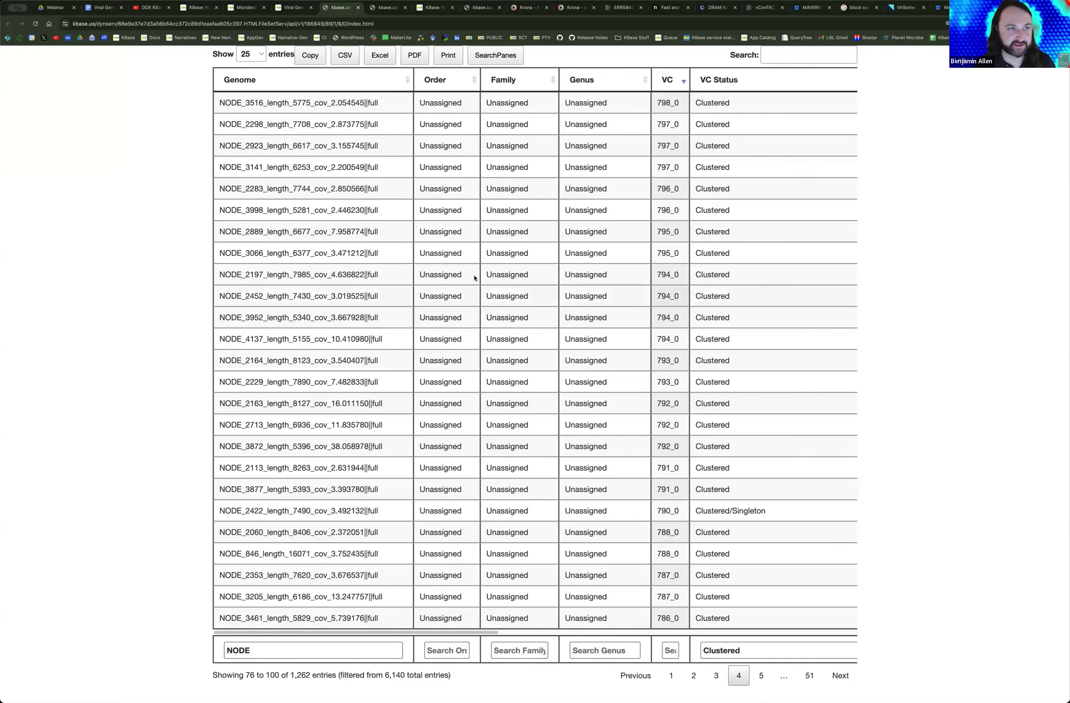
# Step: Check the narrative's list of additional VCs, try filtering the report table by VC 286, and clear that filter
pyautogui.hotkey('ctrl', 'shift', 'Tab')
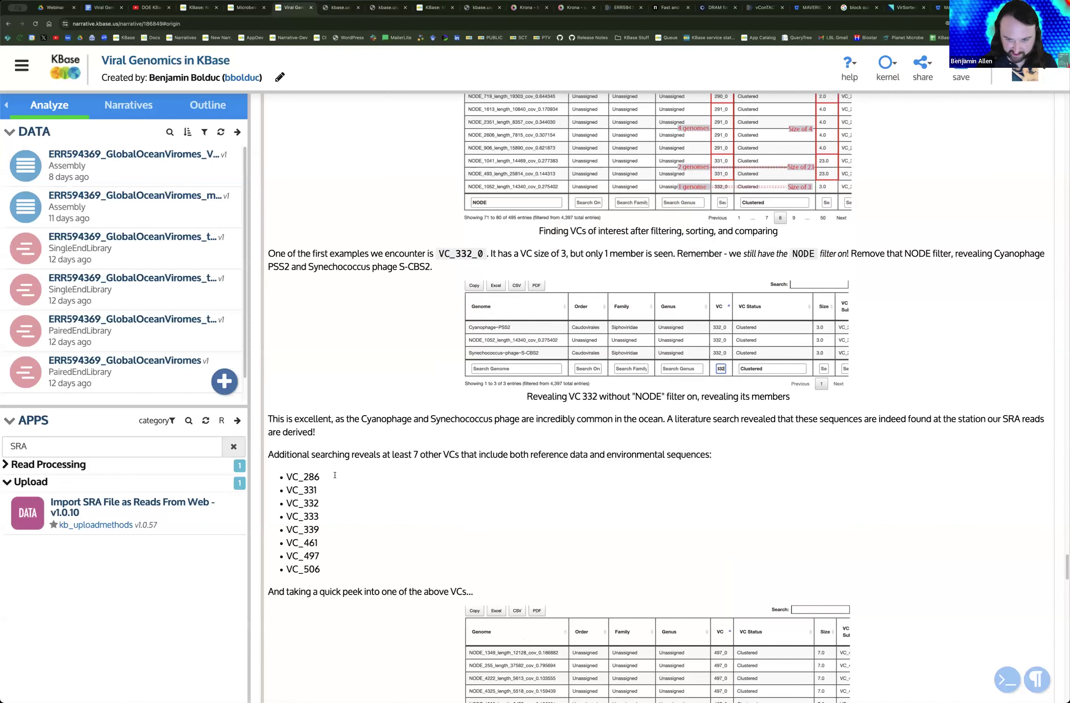
pyautogui.scroll(-1, 415, 435)
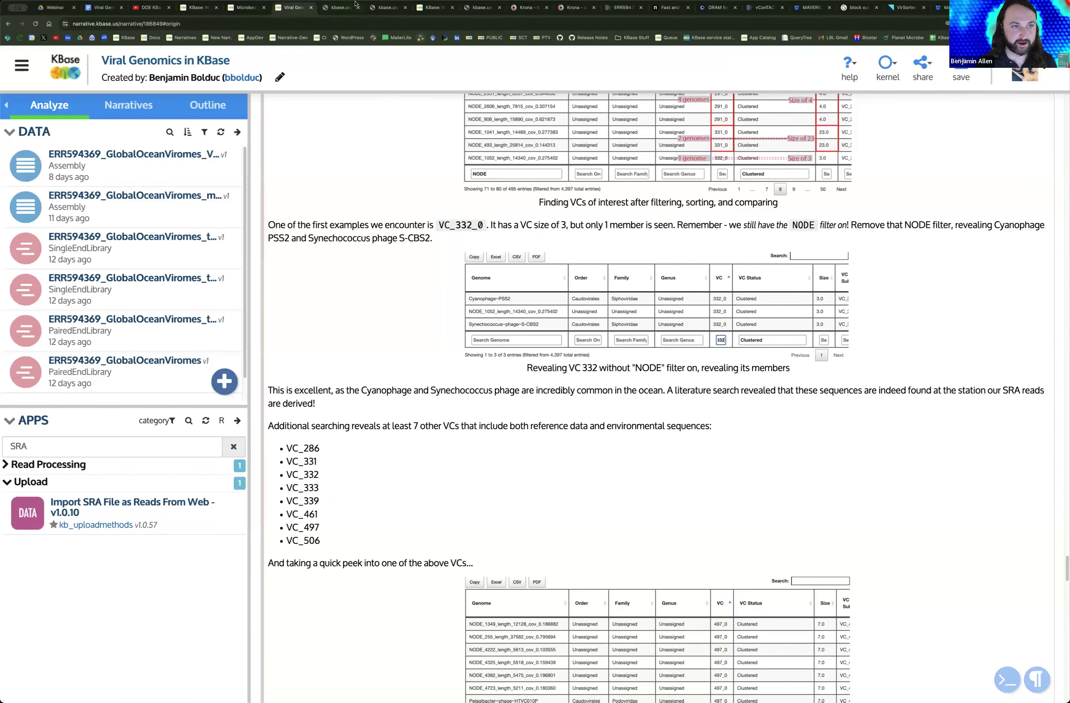
pyautogui.hotkey('ctrl', 'Tab')
pyautogui.click(670, 655)
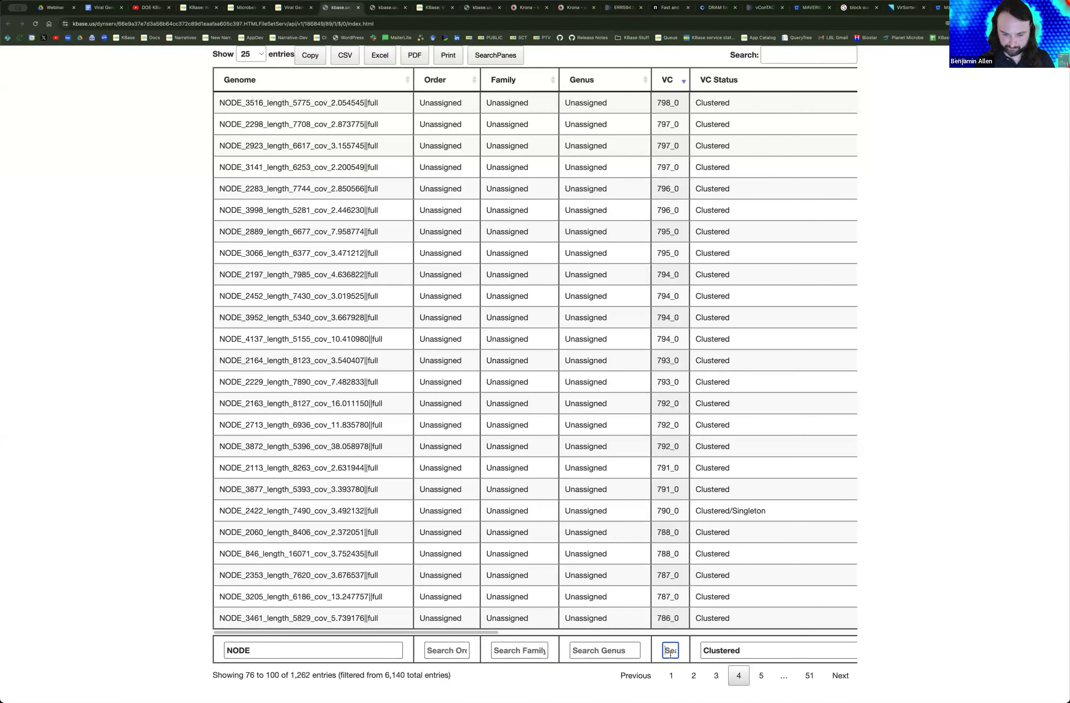
pyautogui.write('286')
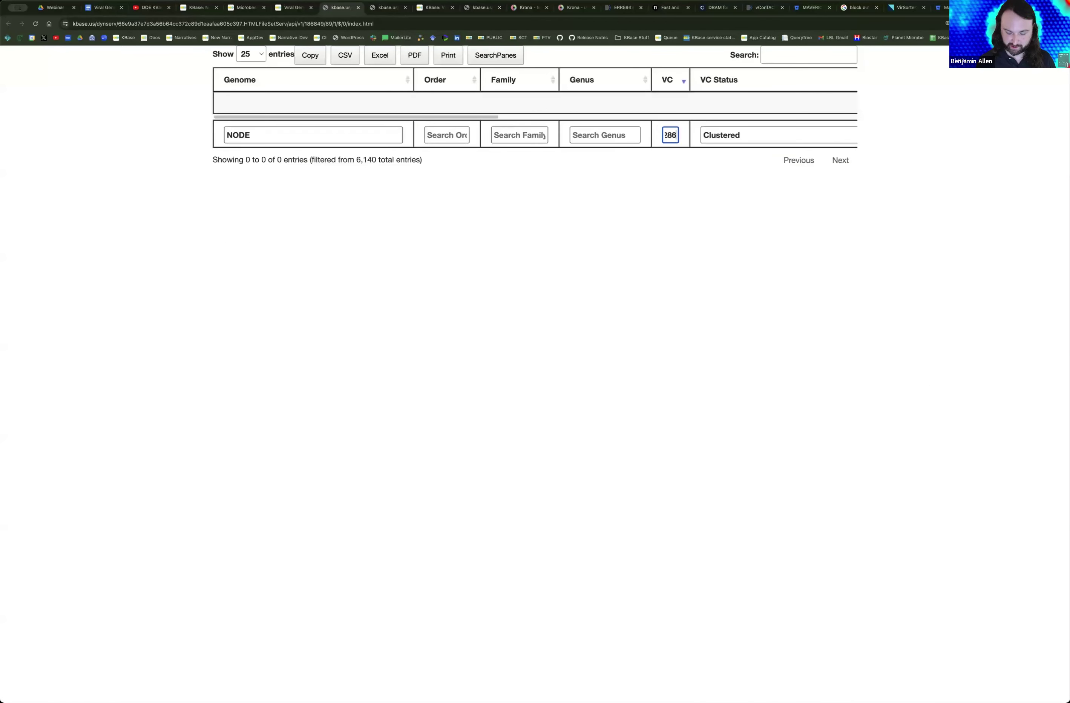
pyautogui.press('BackSpace')
pyautogui.press('BackSpace')
pyautogui.press('BackSpace')
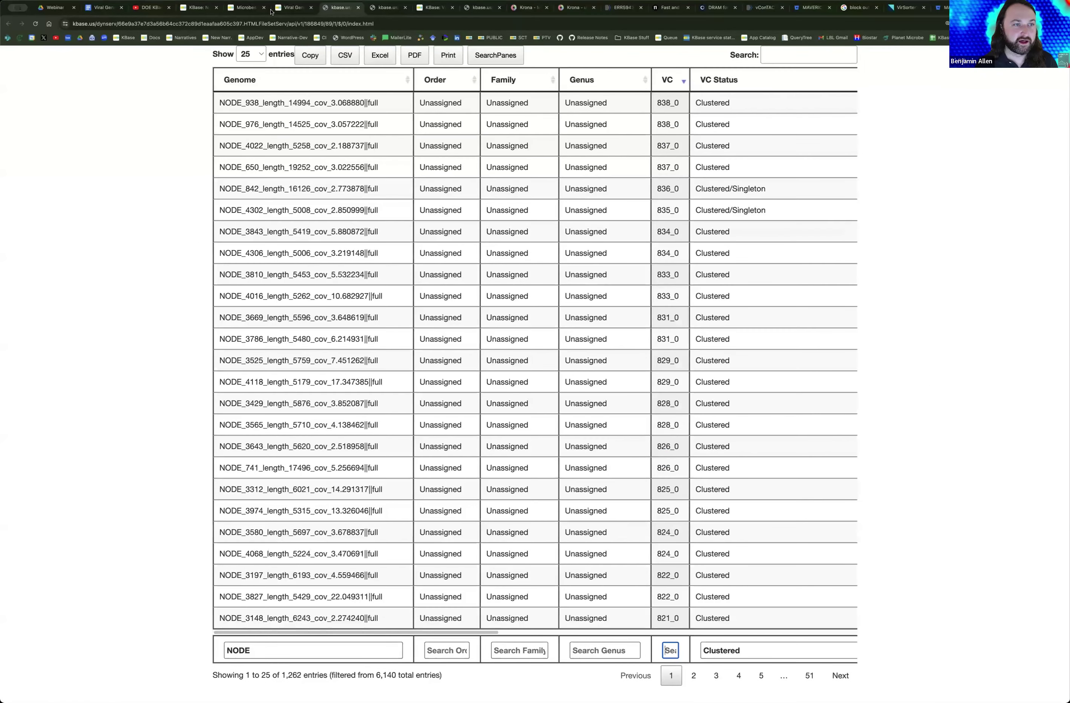
# Step: Review the narrative's VC list again and page through the NODE results in the report to page 5
pyautogui.click(282, 10)
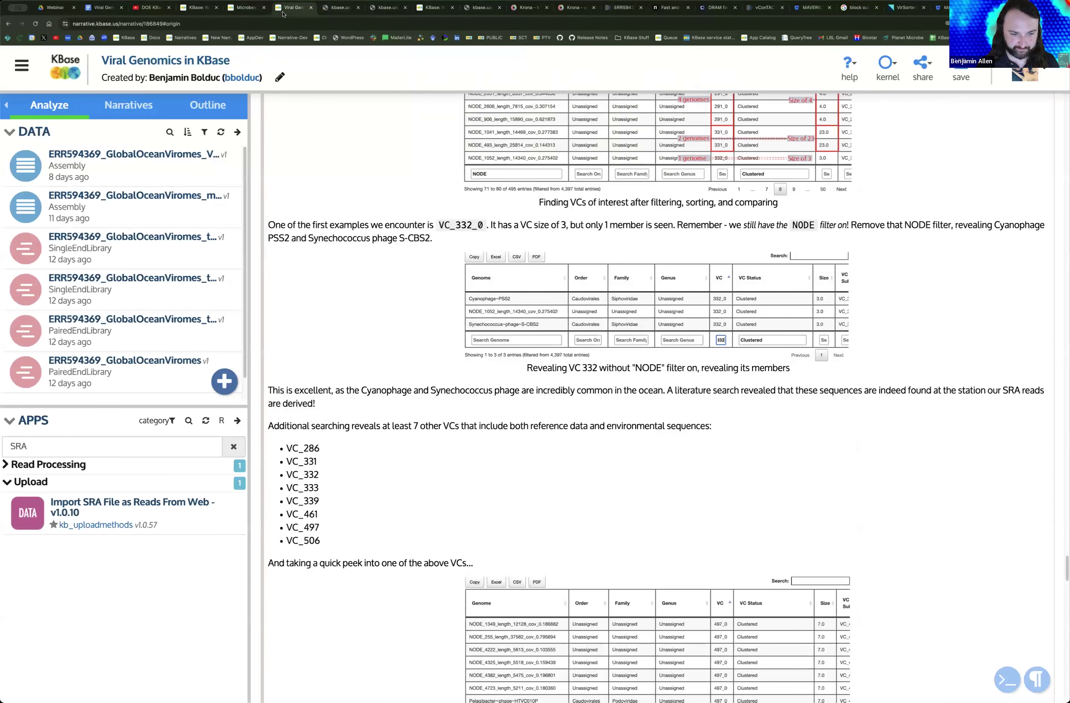
pyautogui.click(339, 7)
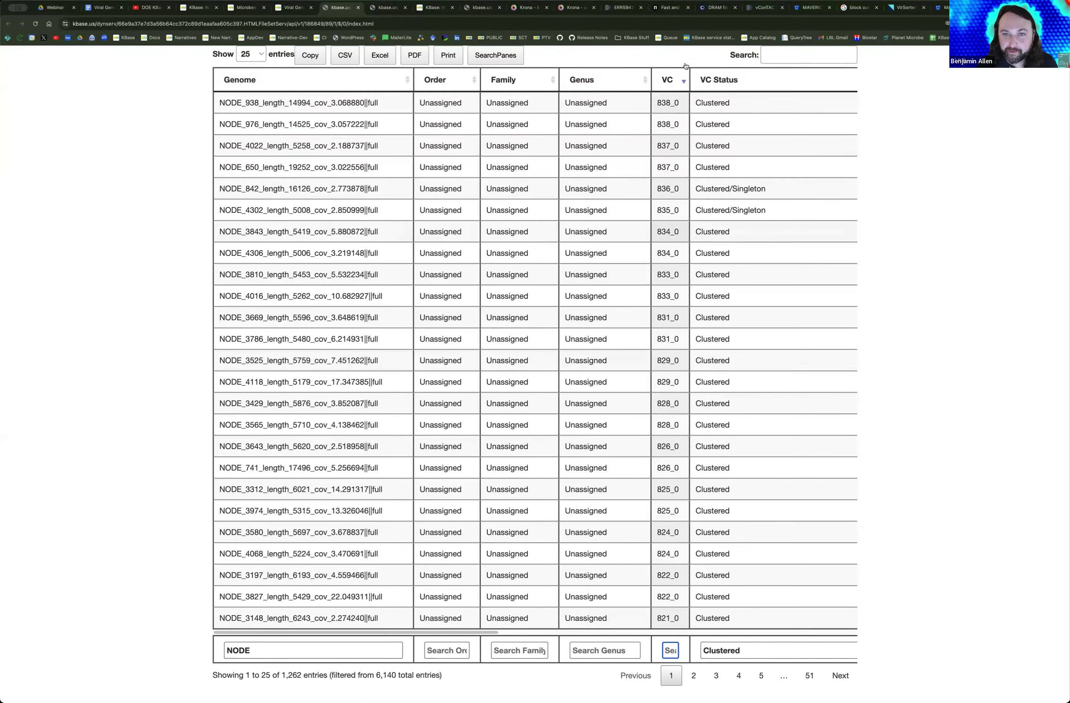
pyautogui.click(716, 677)
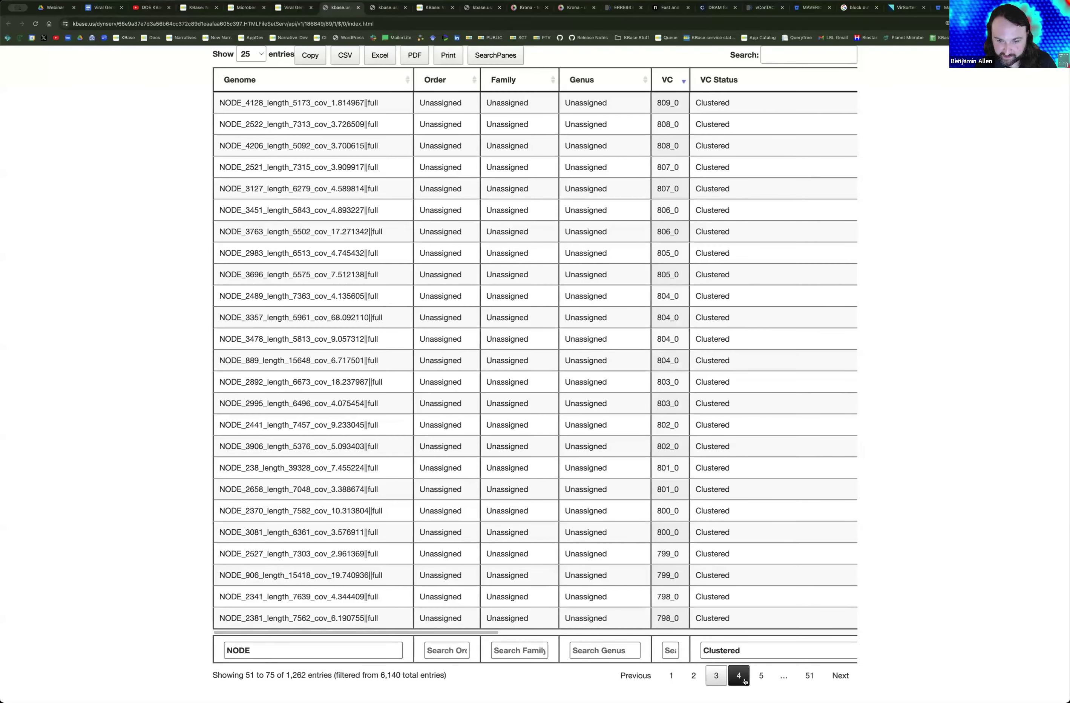
pyautogui.click(744, 681)
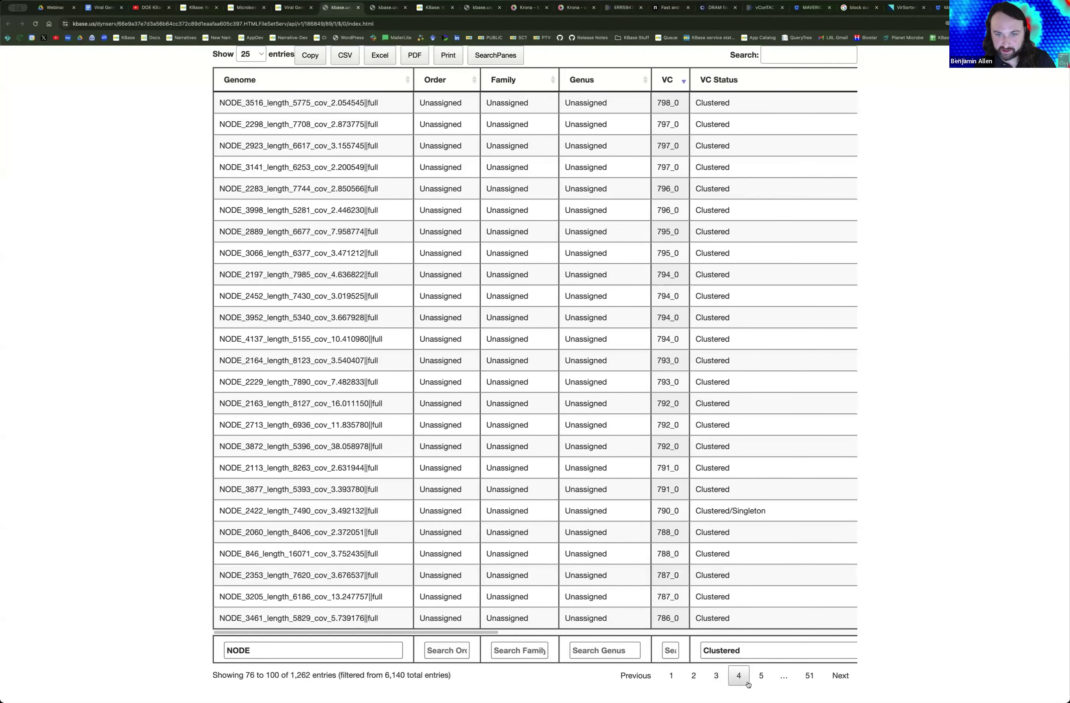
pyautogui.click(762, 680)
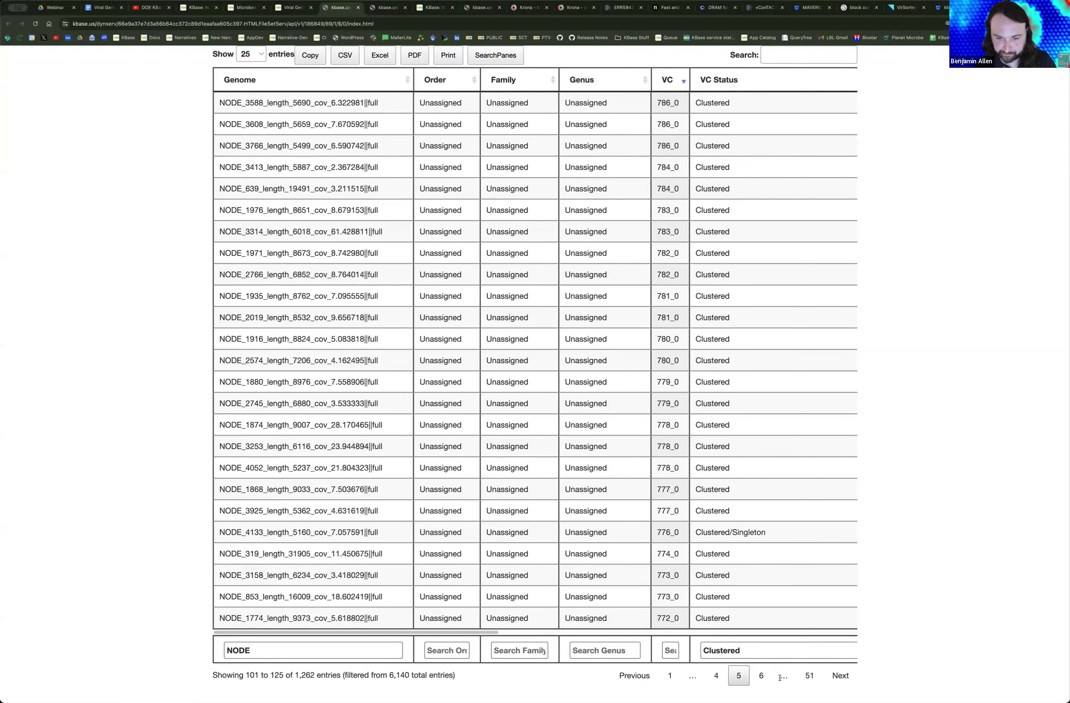
# Step: Filter the report table by VC 780 and clear the NODE genome filter to check for reference genomes
pyautogui.click(667, 644)
pyautogui.write('780')
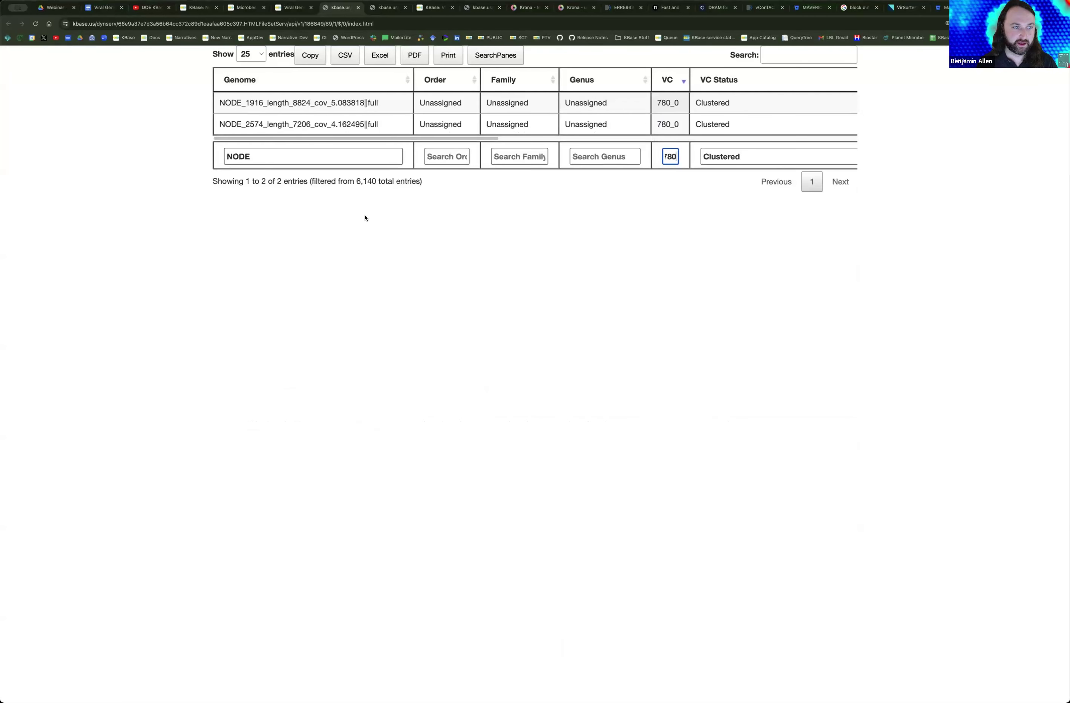
pyautogui.doubleClick(349, 163)
pyautogui.press('BackSpace')
# Step: Clear the VC filter so the report table covers all genomes with the VC status "Clustered"
pyautogui.click(559, 158)
pyautogui.doubleClick(675, 161)
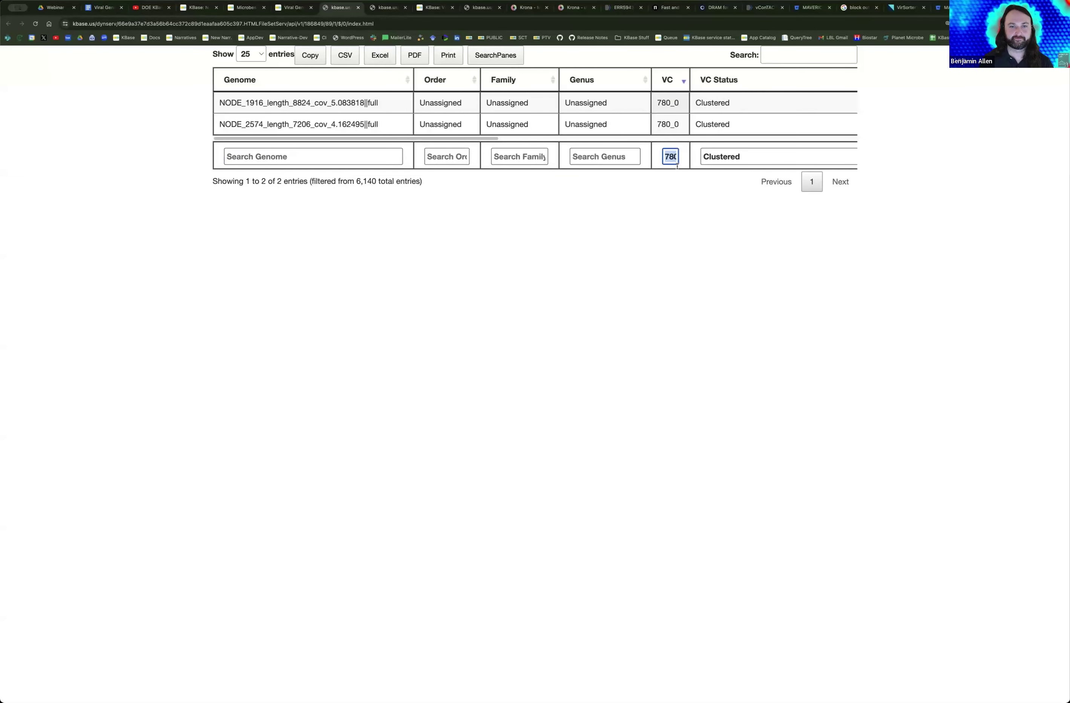
pyautogui.press('BackSpace')
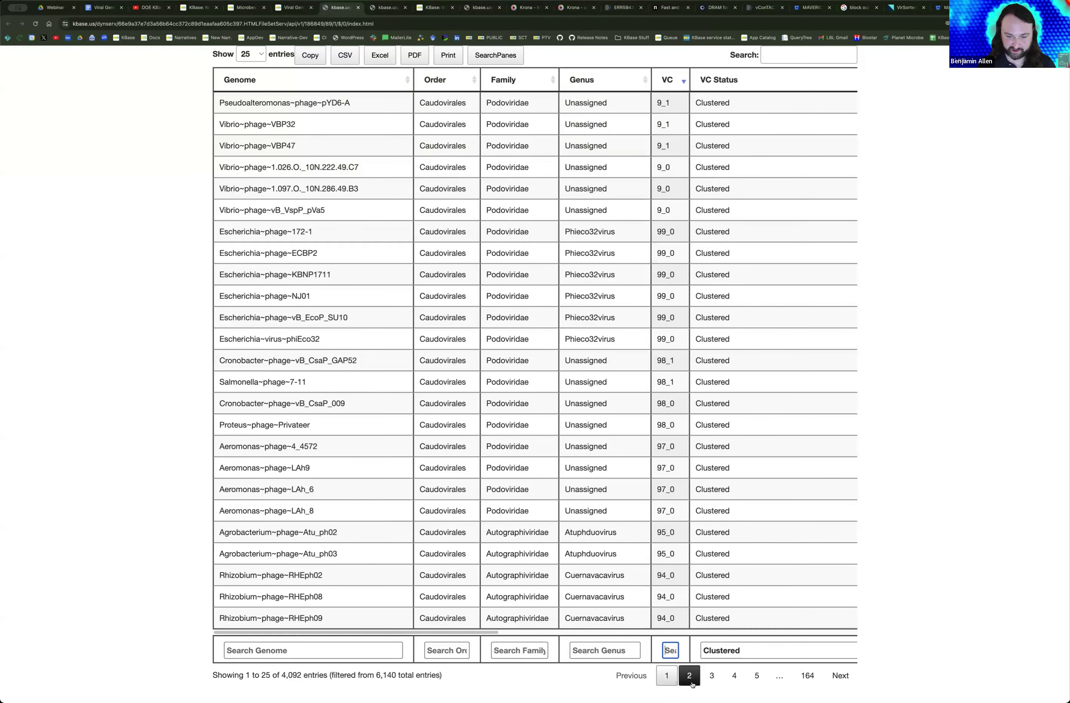
# Step: Filter the clustered genomes in the report table by NODE
pyautogui.click(712, 677)
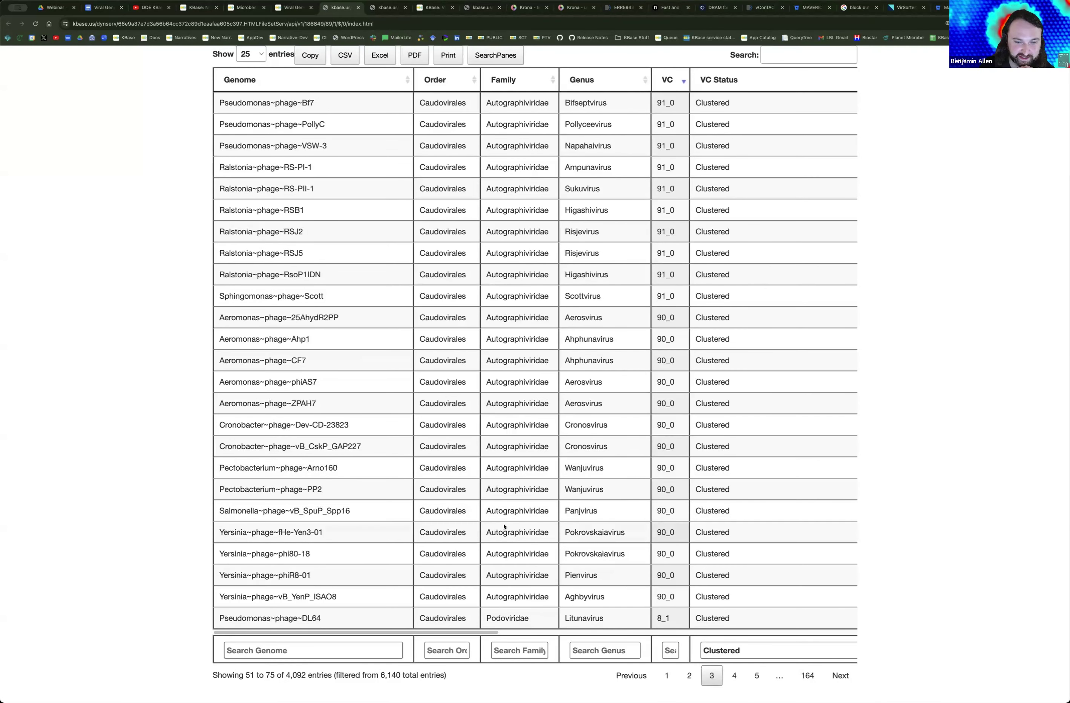
pyautogui.click(352, 656)
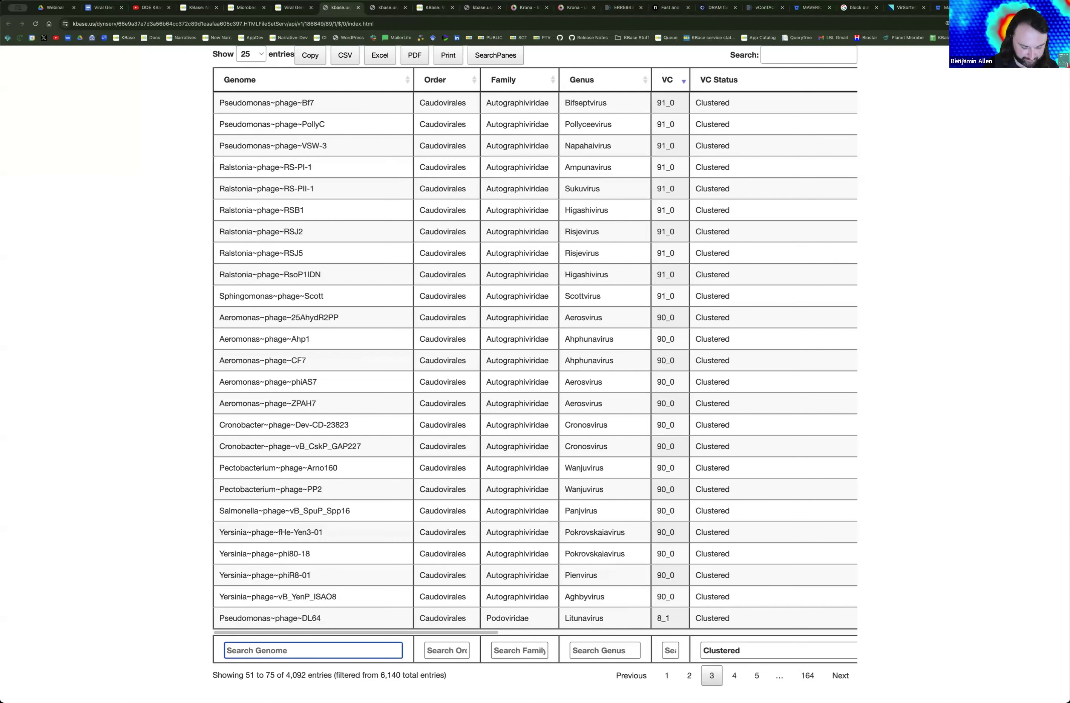
pyautogui.write('NODE')
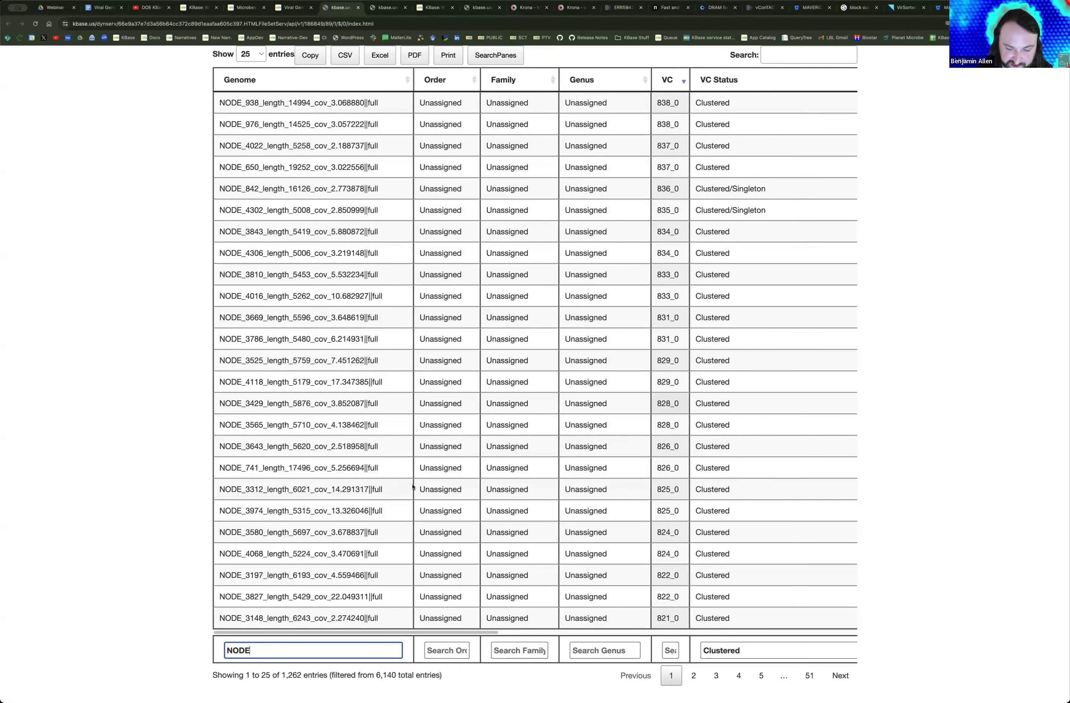
# Step: Review the narrative's VC 332 and VC 497 examples and return to the report table
pyautogui.click(292, 7)
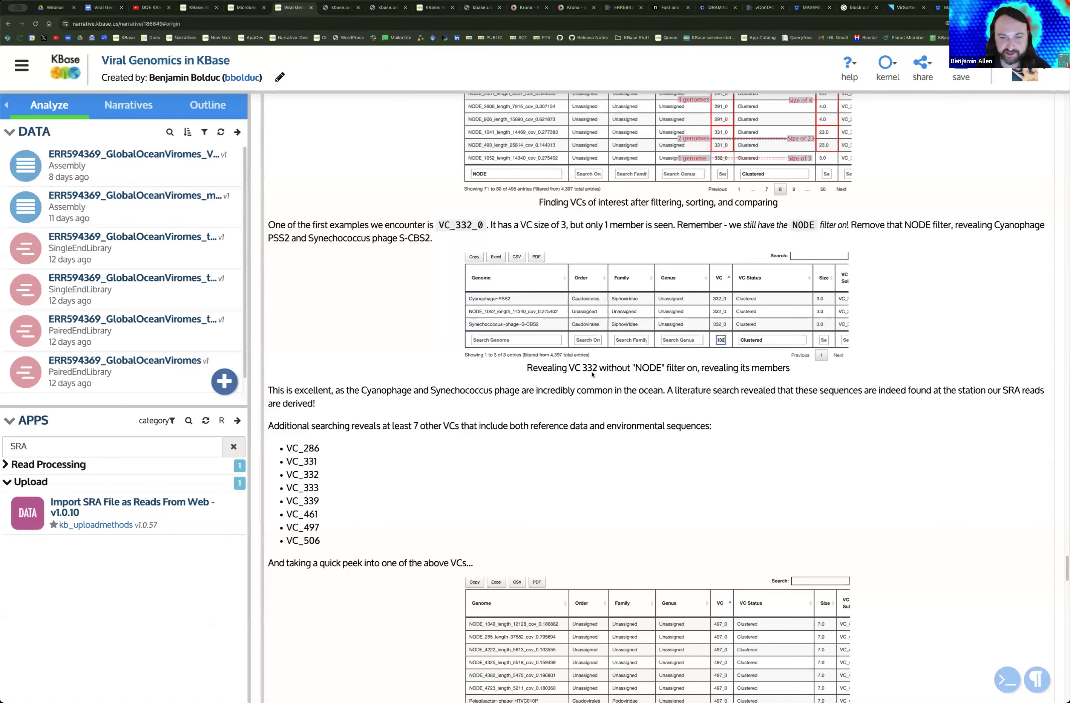
pyautogui.scroll(-3, 706, 364)
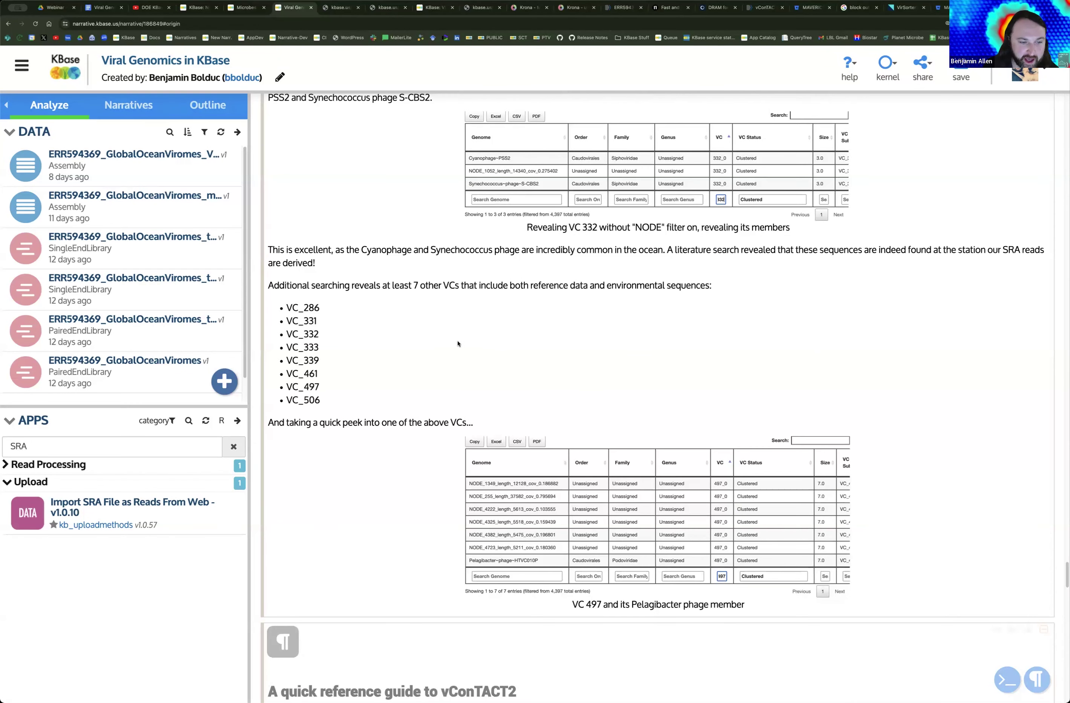
pyautogui.click(339, 7)
pyautogui.hotkey('ctrl', 'shift', 'Tab')
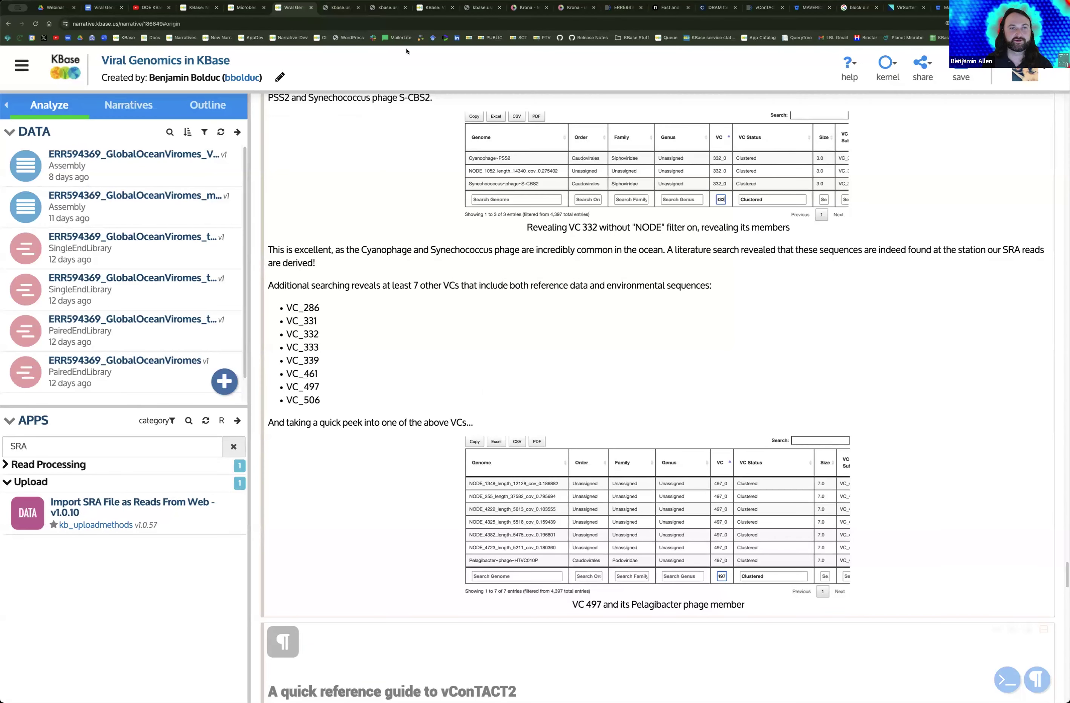
pyautogui.click(339, 8)
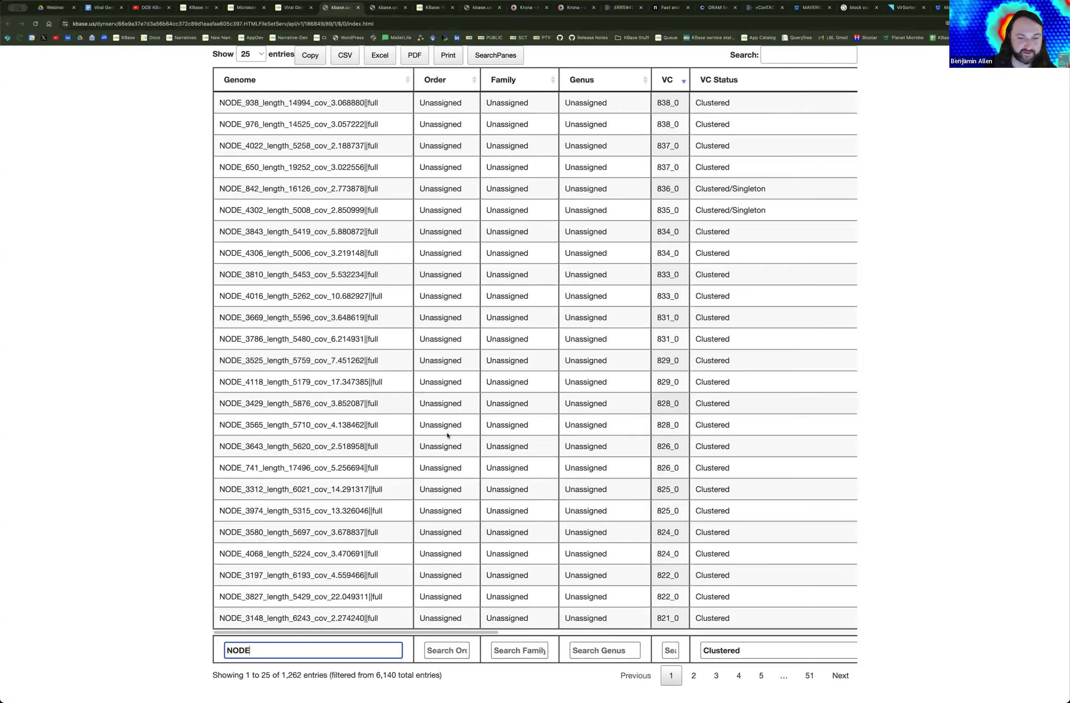
# Step: Page through the NODE results to page 6, checking the cluster Size column on page 5
pyautogui.click(760, 676)
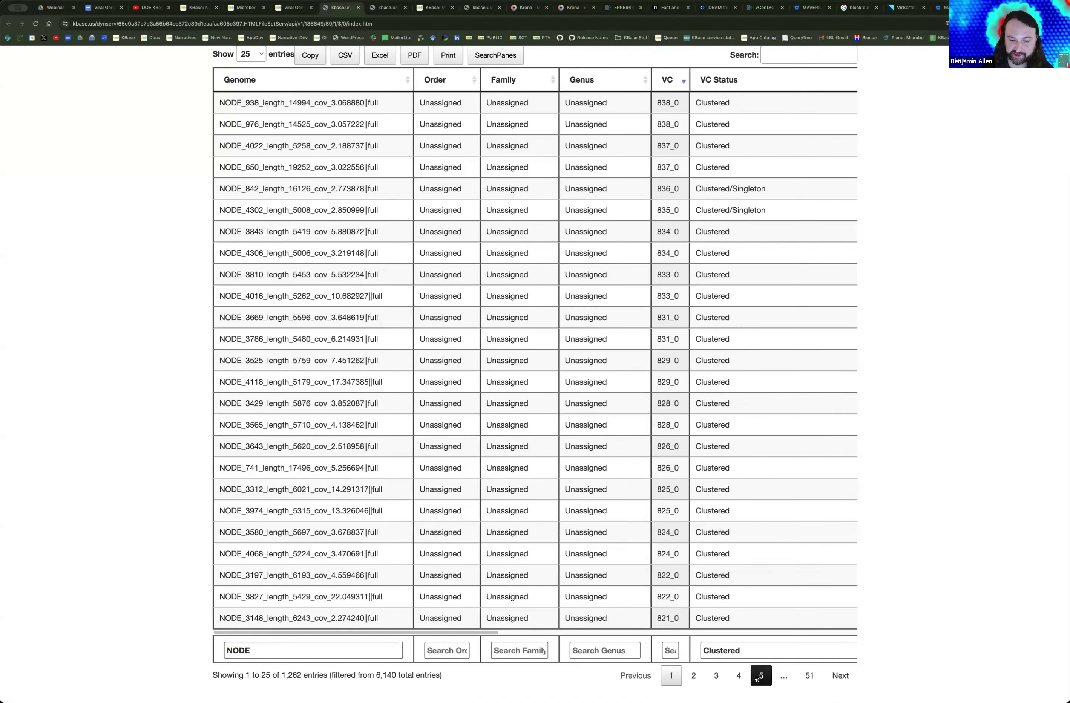
pyautogui.click(760, 676)
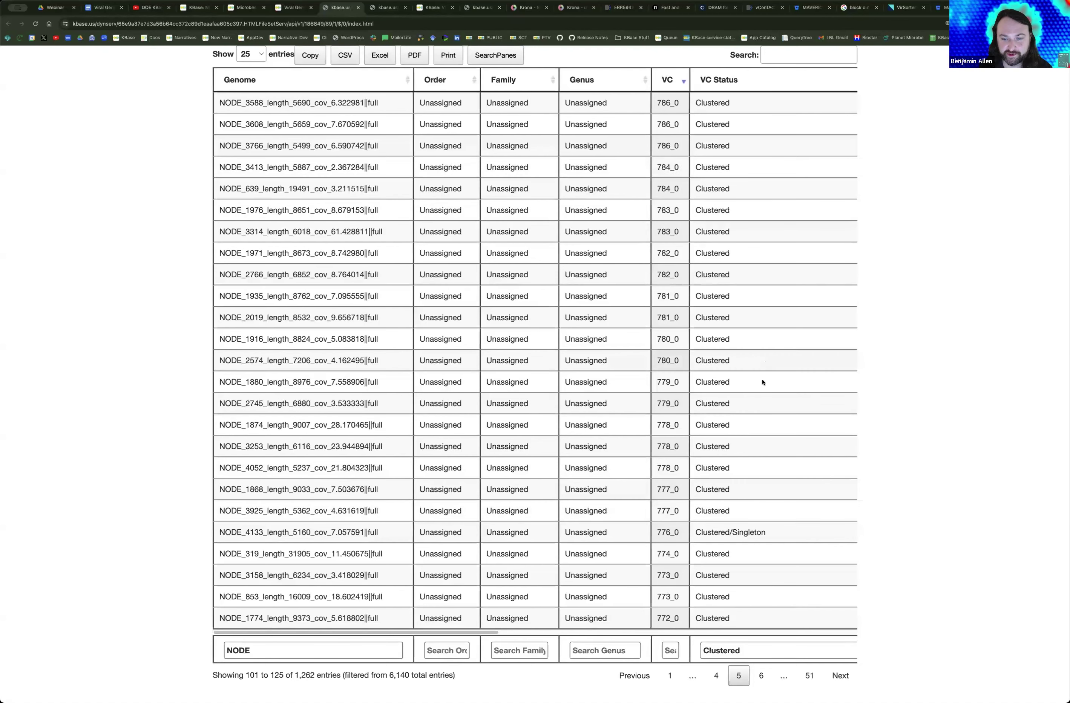
pyautogui.hscroll(5, 753, 400)
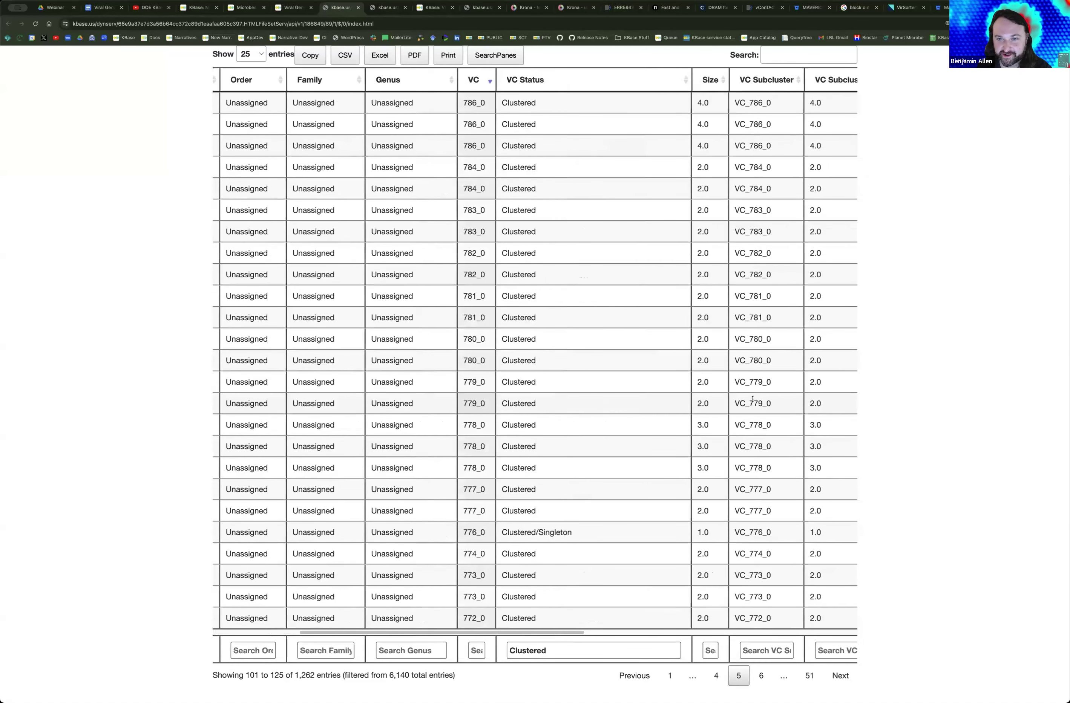
pyautogui.click(285, 8)
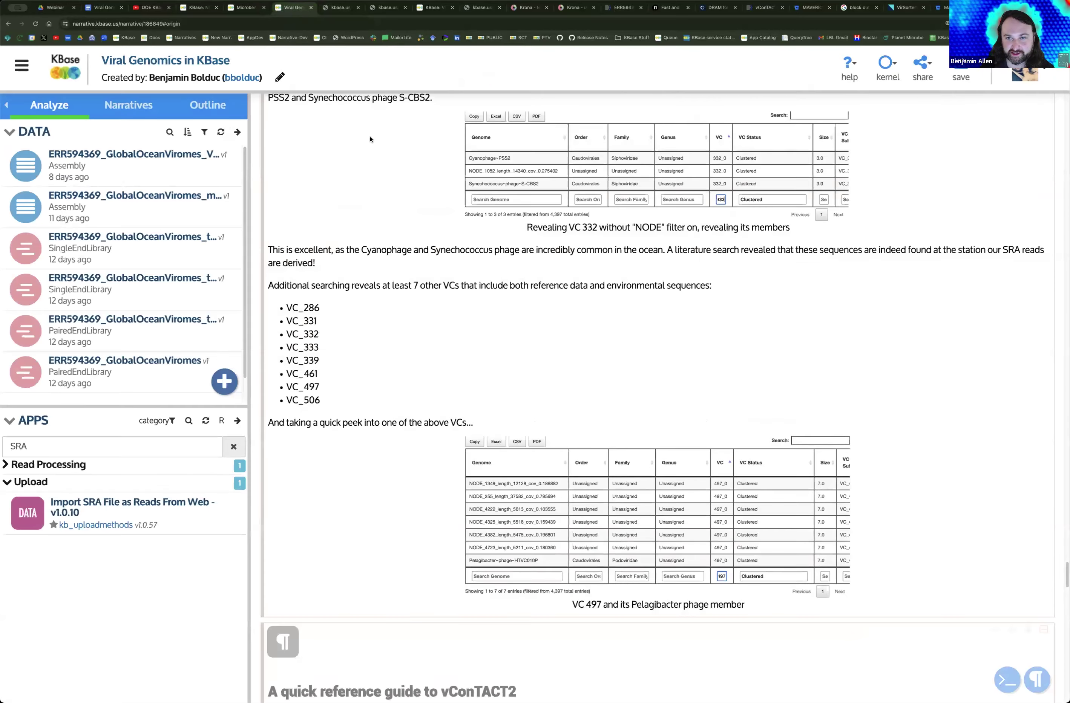
pyautogui.click(339, 8)
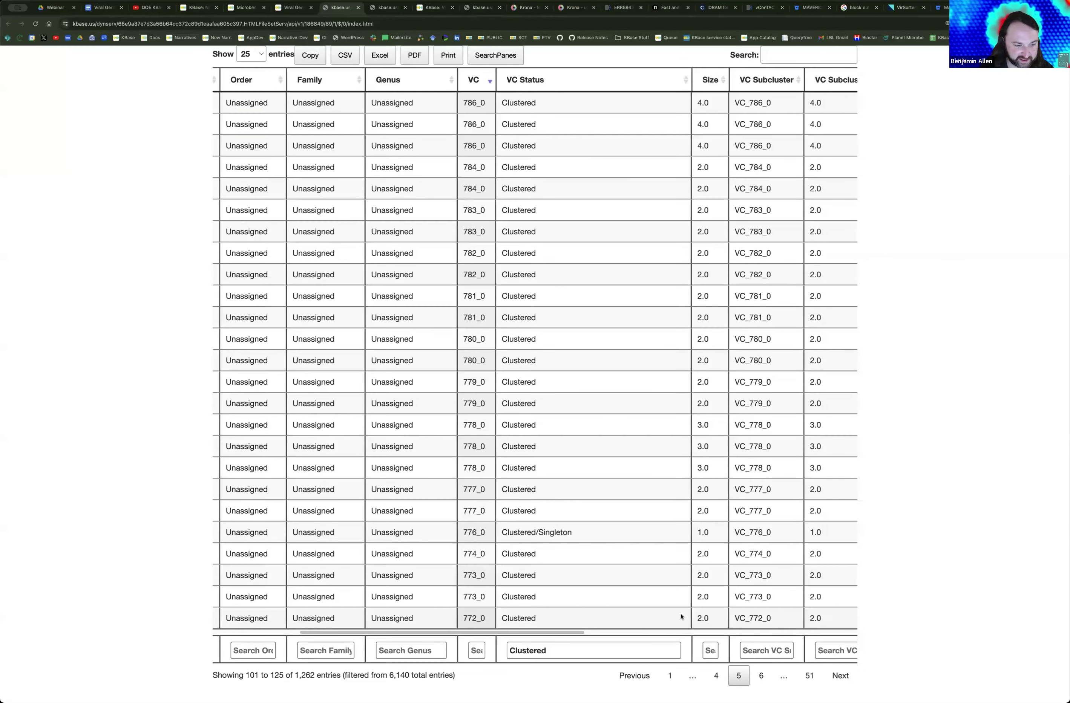
pyautogui.hscroll(-5, 629, 611)
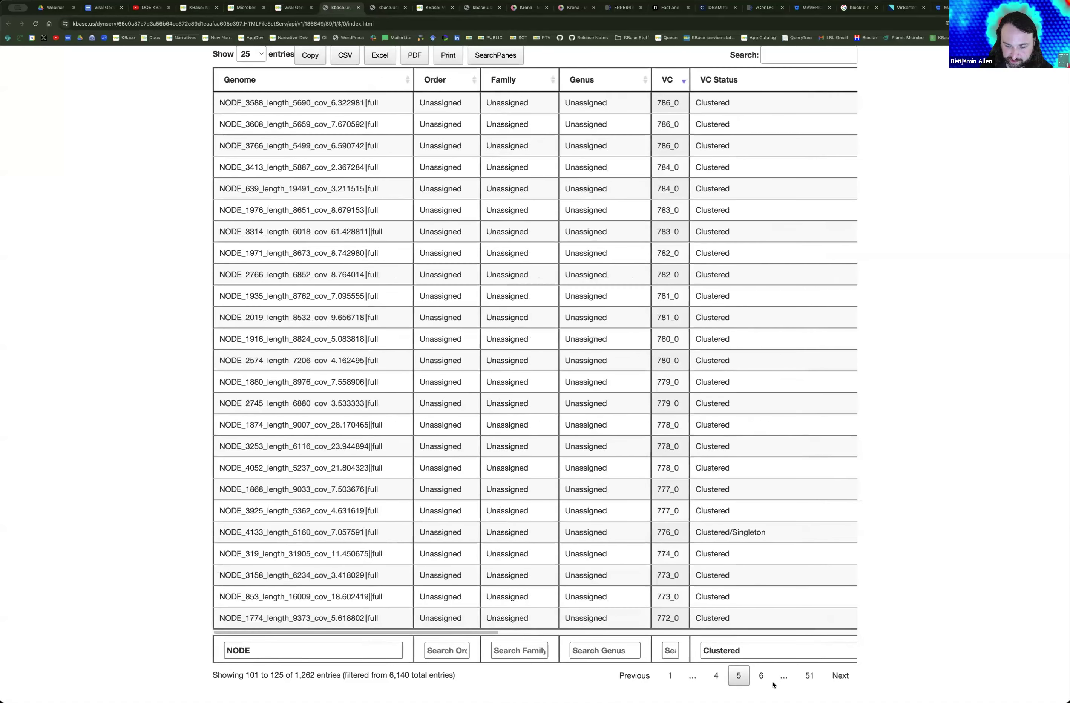
pyautogui.click(757, 682)
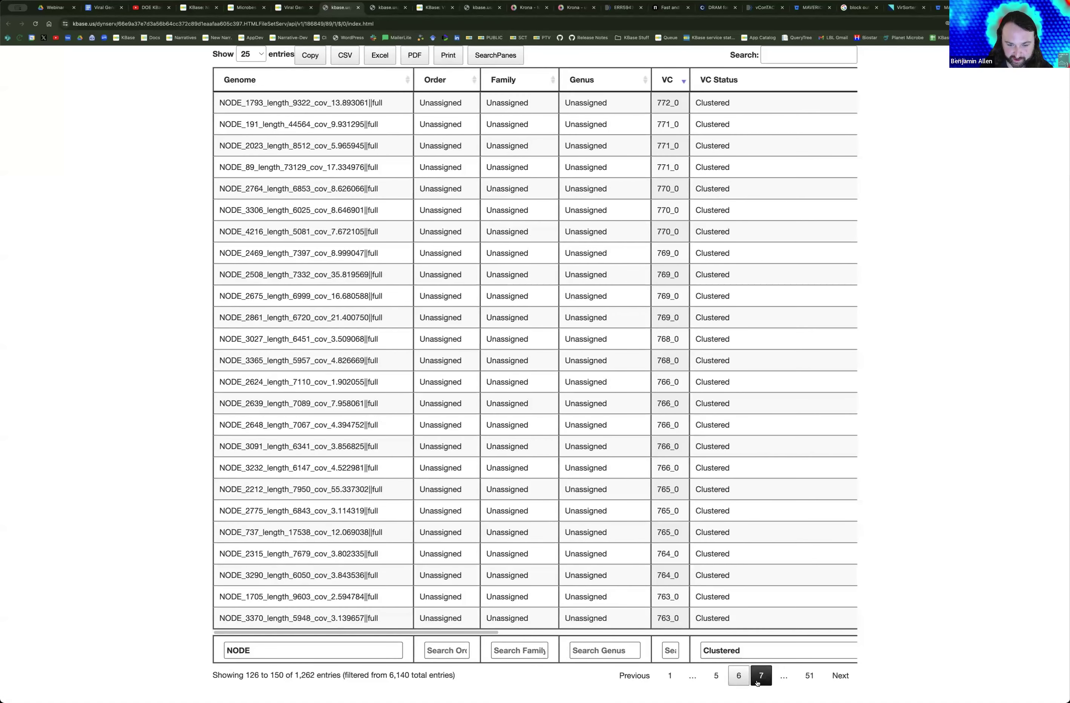
# Step: Filter the report table by VC 765 and clear the NODE genome filter to check for reference genomes
pyautogui.click(671, 651)
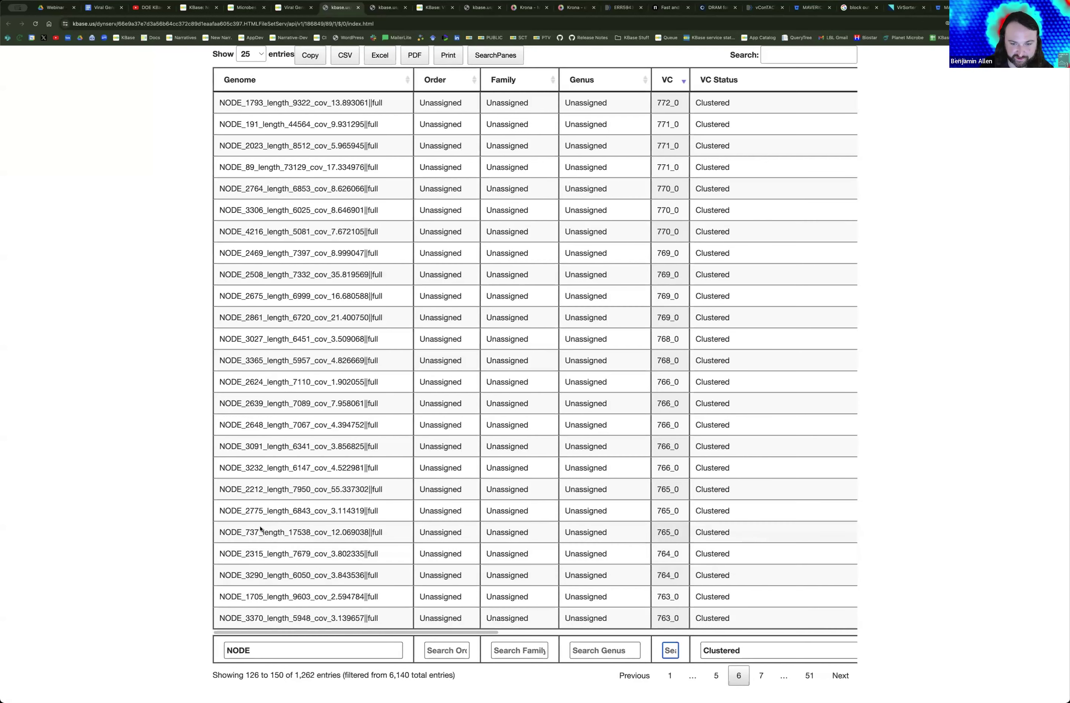
pyautogui.moveTo(206, 507); pyautogui.dragTo(601, 540)
pyautogui.moveTo(743, 538); pyautogui.dragTo(206, 485)
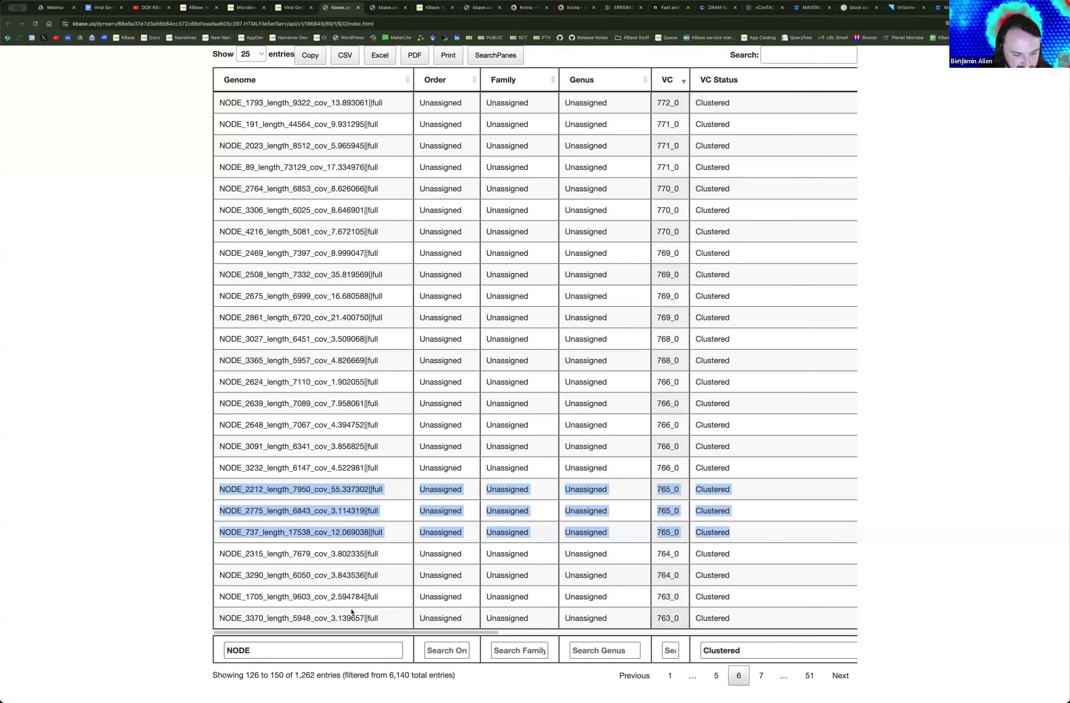
pyautogui.click(670, 651)
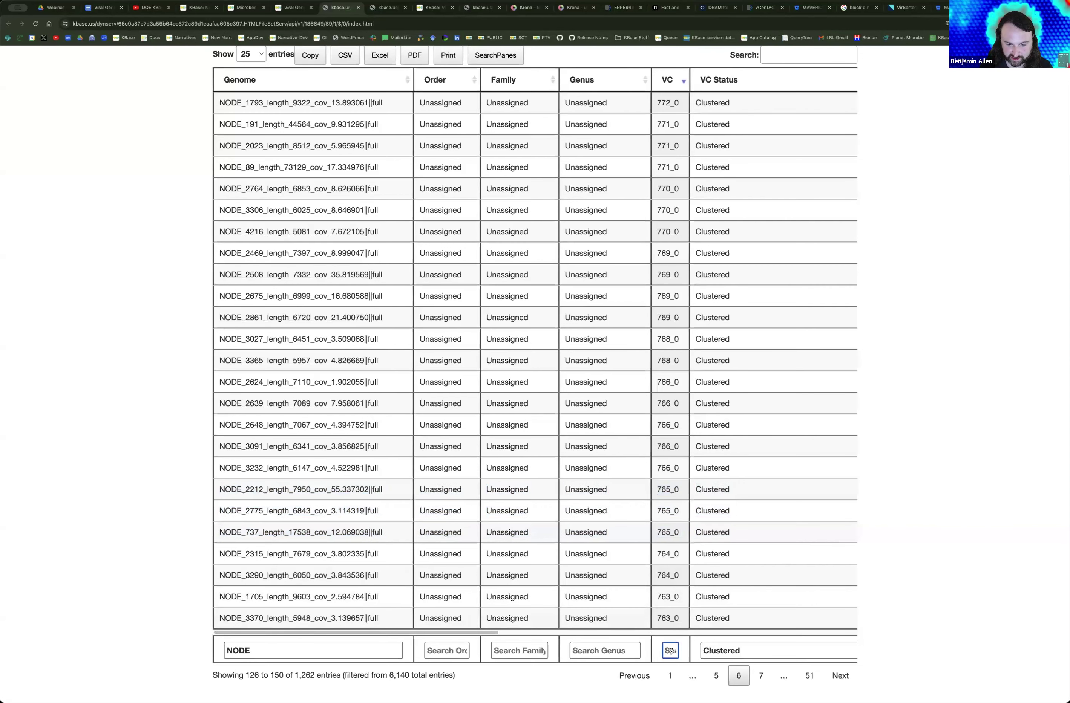
pyautogui.write('765')
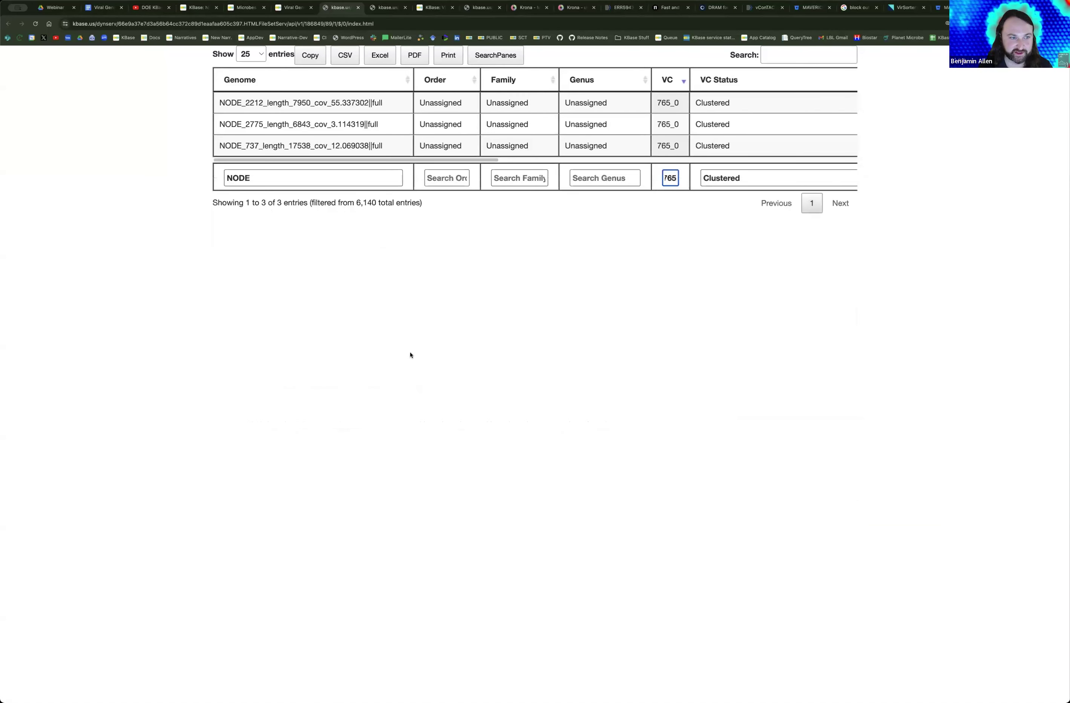
pyautogui.click(276, 176)
pyautogui.doubleClick(274, 176)
pyautogui.press('BackSpace')
pyautogui.click(298, 241)
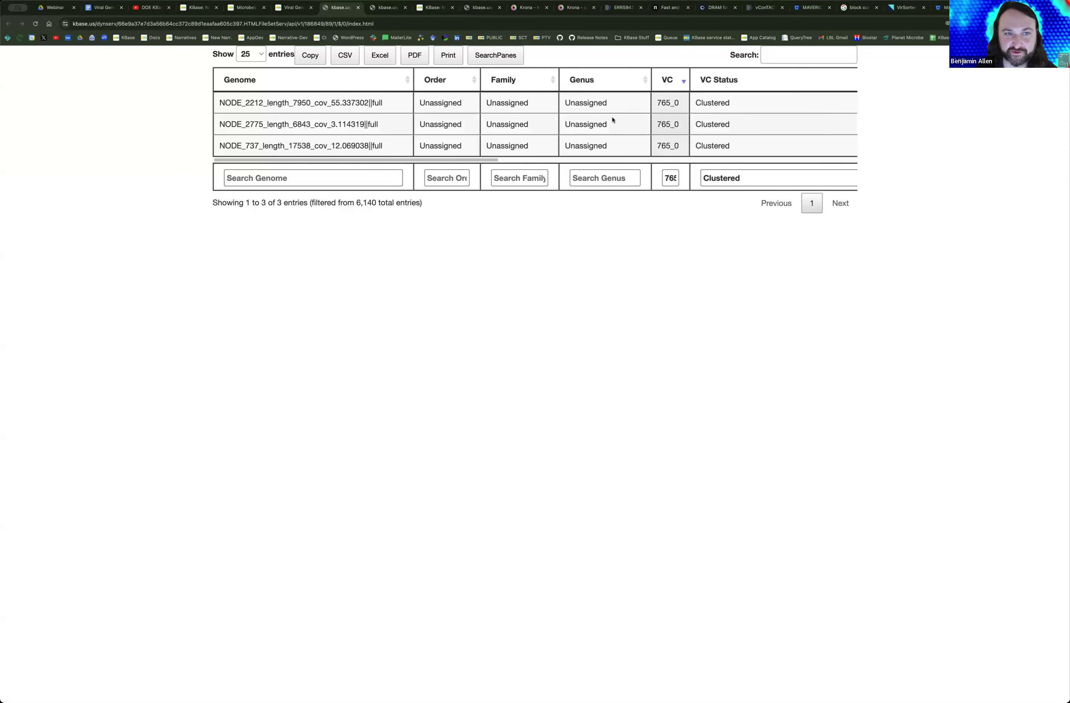
# Step: Replace the VC filter in the report table with 97 and look over the matching clusters
pyautogui.click(676, 179)
pyautogui.doubleClick(671, 178)
pyautogui.press('BackSpace')
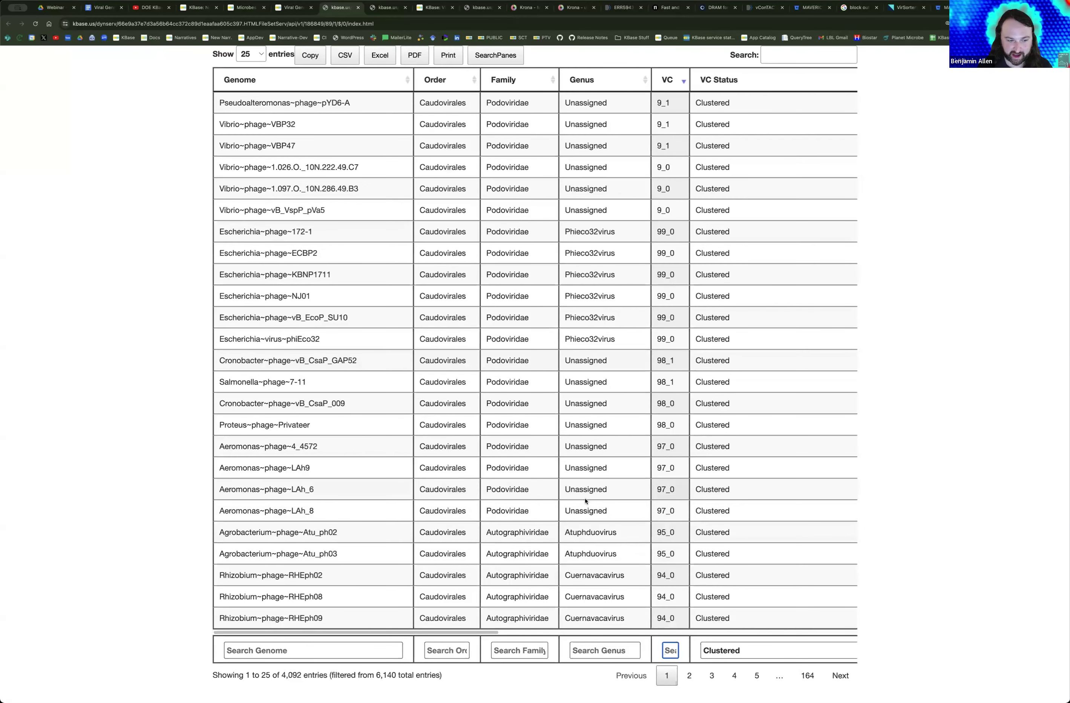
pyautogui.write('97')
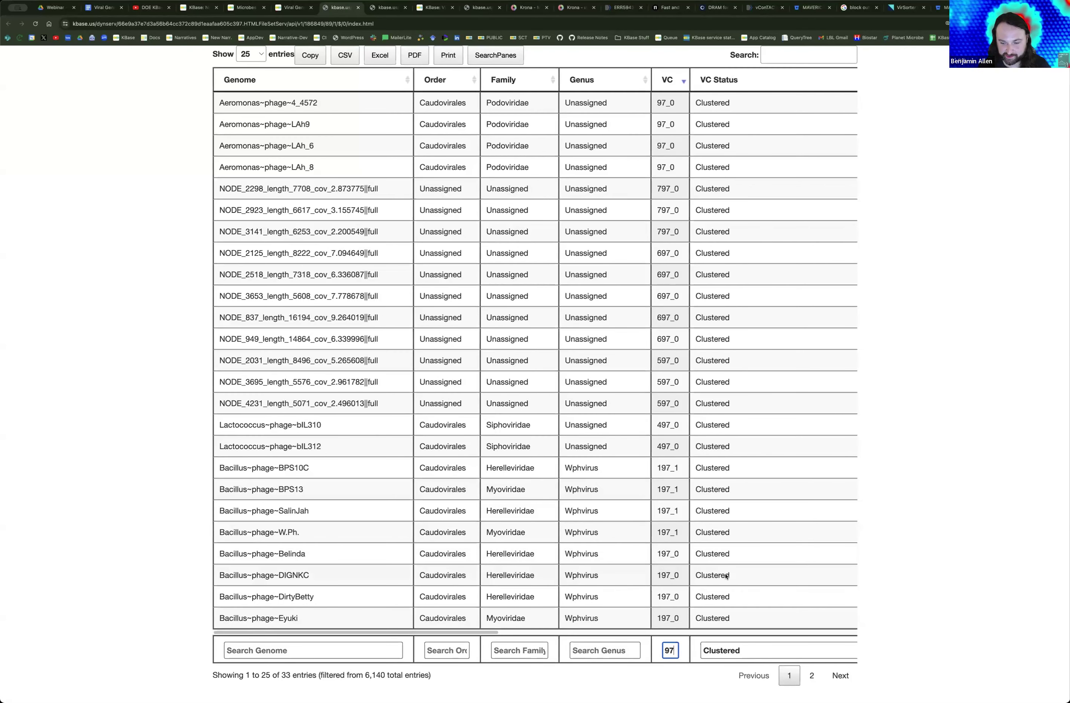
pyautogui.click(809, 672)
pyautogui.click(789, 310)
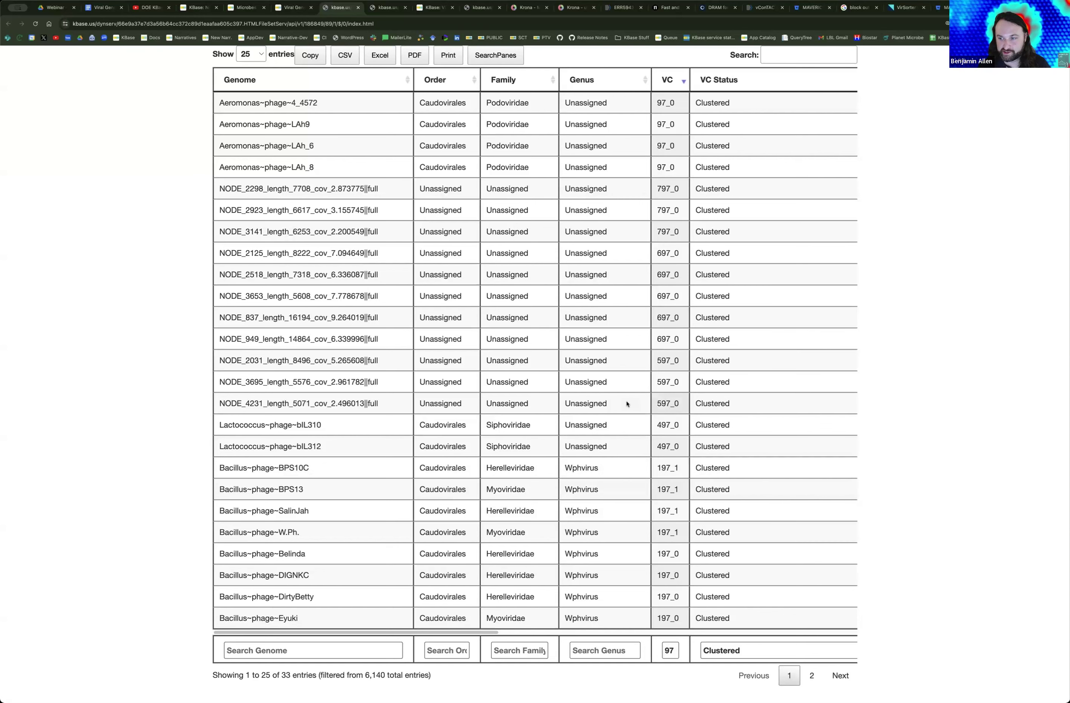
# Step: Filter the report table by VC 774 and highlight its Rhodobacter phage and NODE_319 genome names
pyautogui.doubleClick(667, 650)
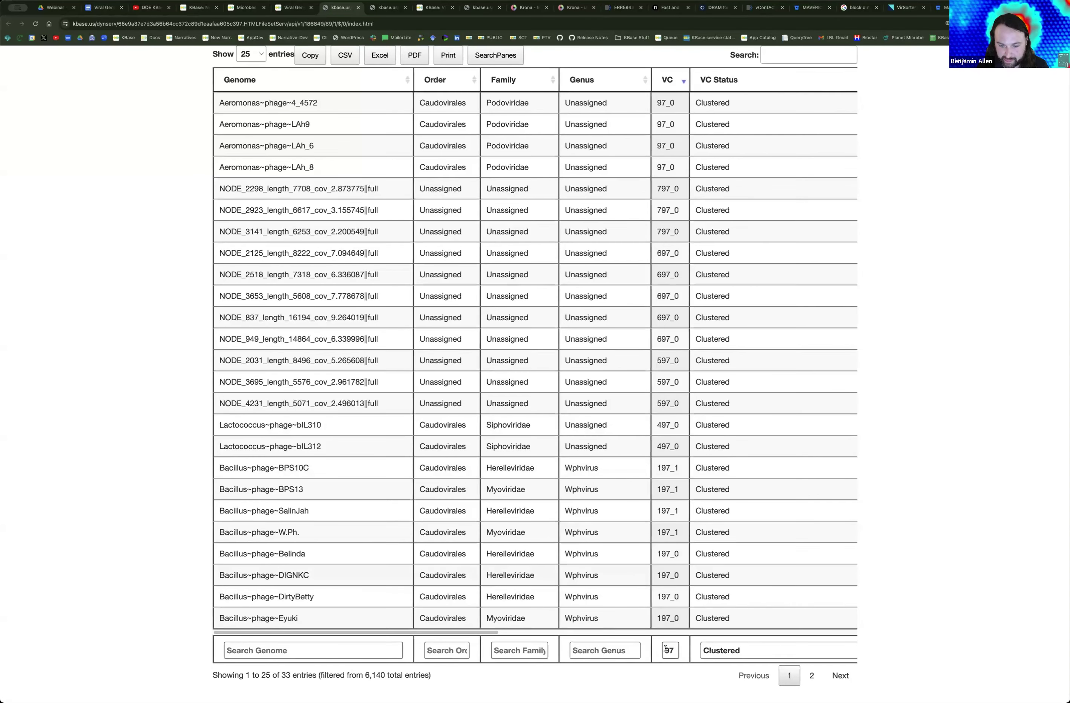
pyautogui.write('774')
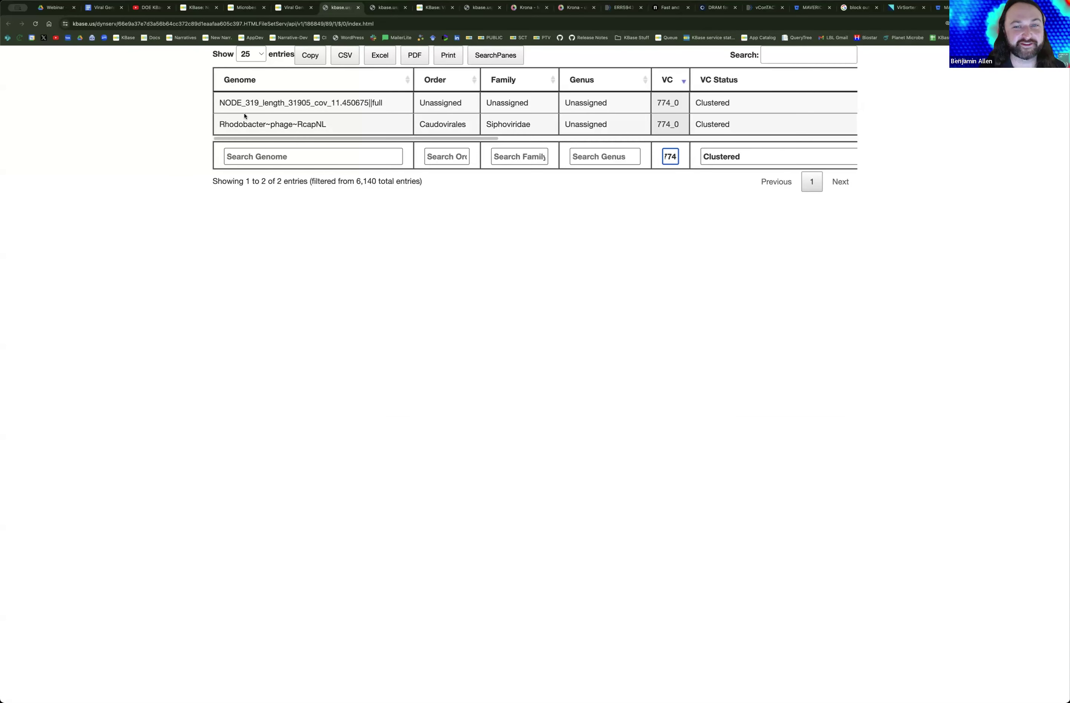
pyautogui.moveTo(221, 101); pyautogui.dragTo(325, 105)
pyautogui.click(334, 124)
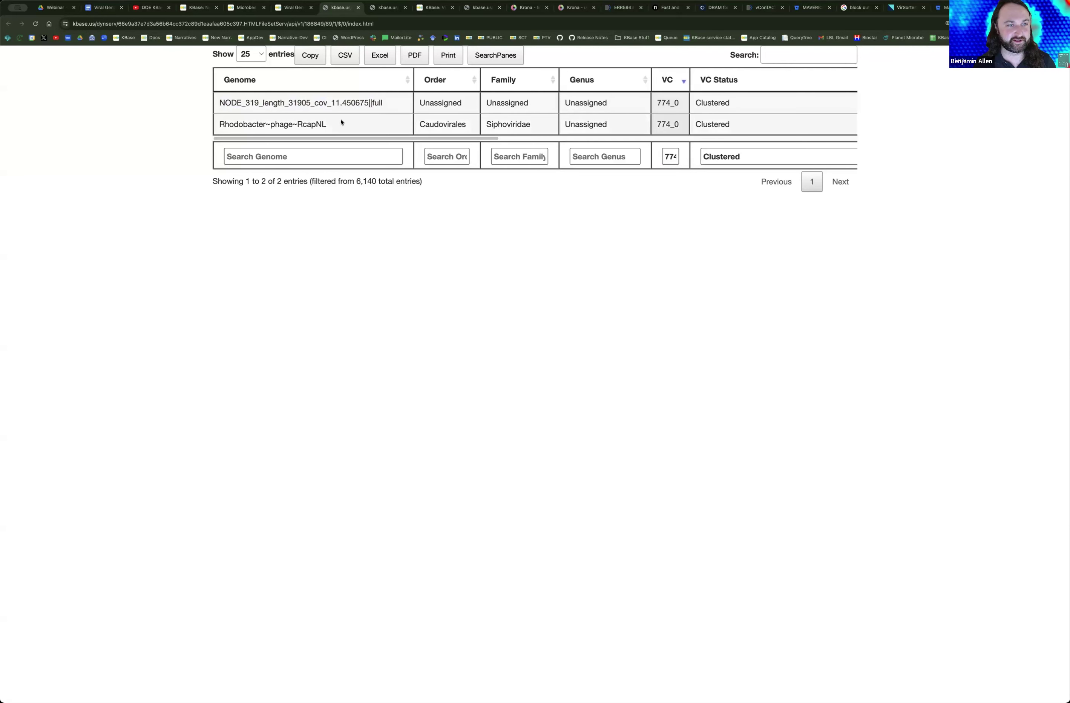
pyautogui.tripleClick(215, 129)
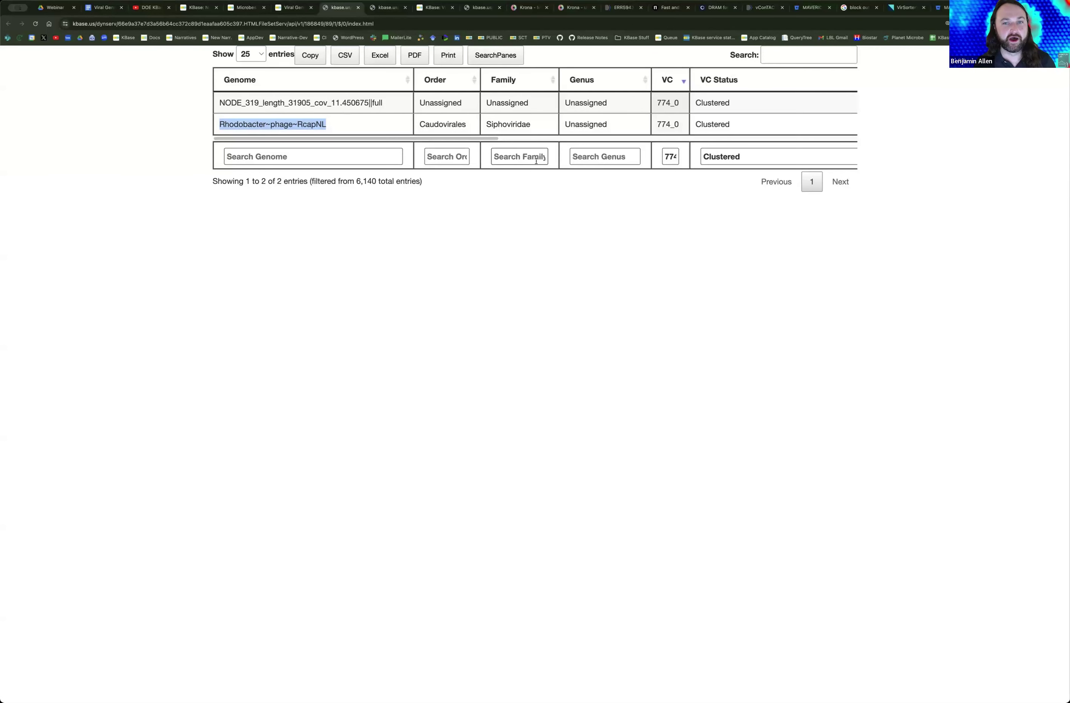
pyautogui.click(540, 198)
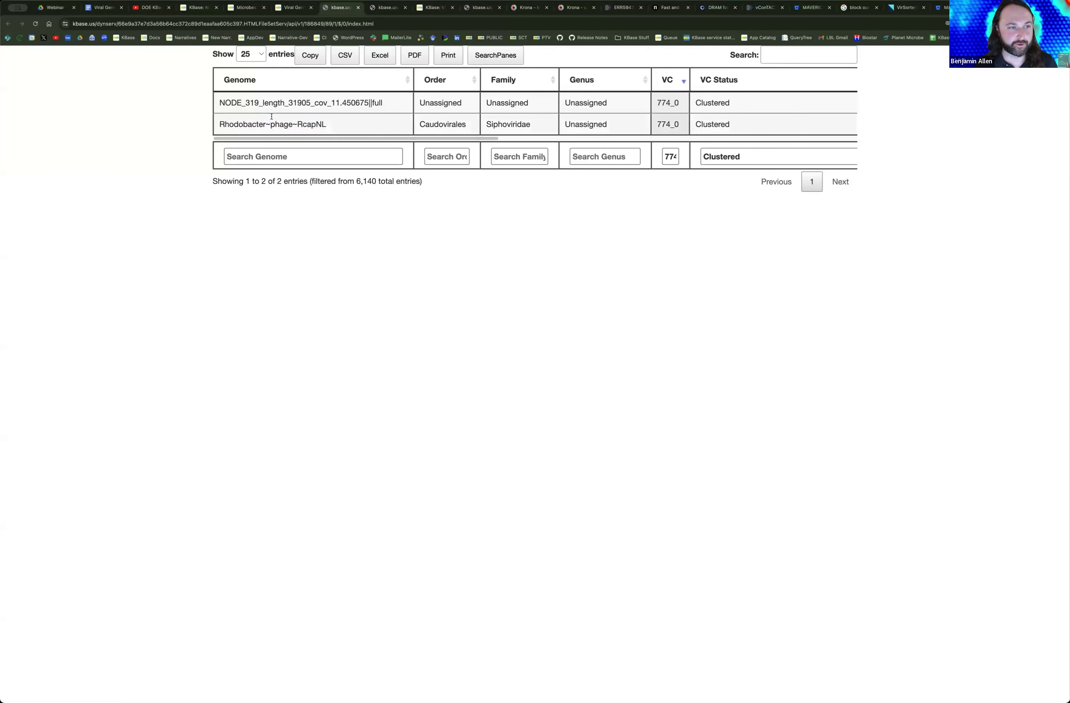
pyautogui.moveTo(394, 103); pyautogui.dragTo(221, 99)
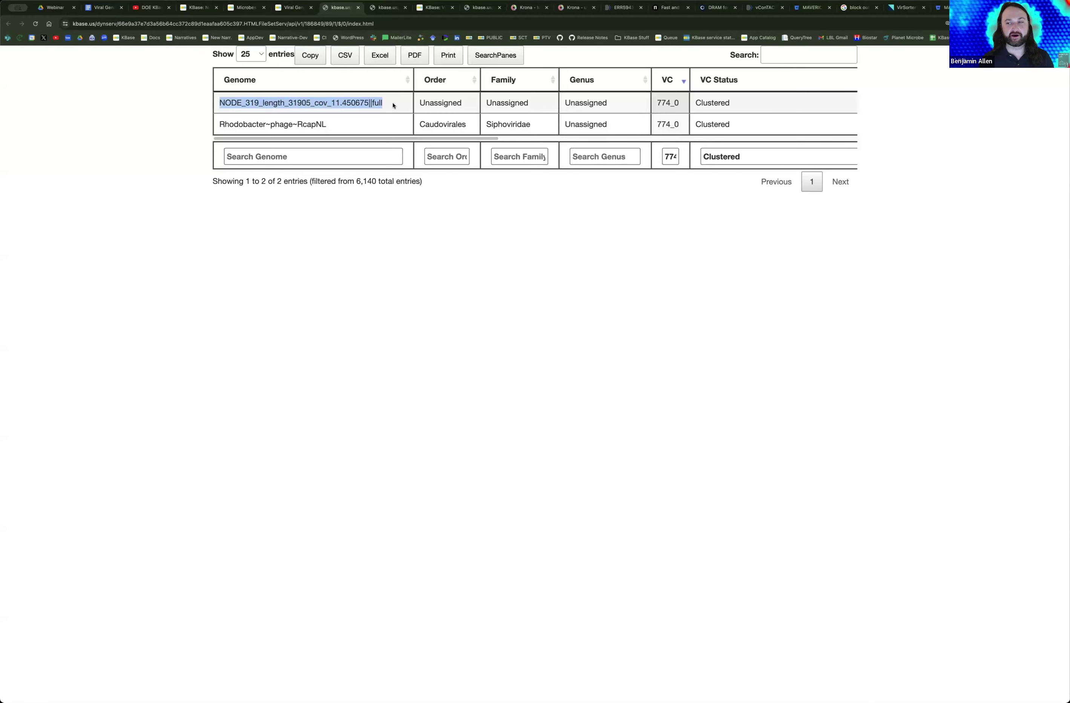
# Step: Compare the VC 774 result with the narrative's list of VCs and VC 497 example, returning to the report table
pyautogui.click(293, 8)
pyautogui.scroll(-5, 395, 303)
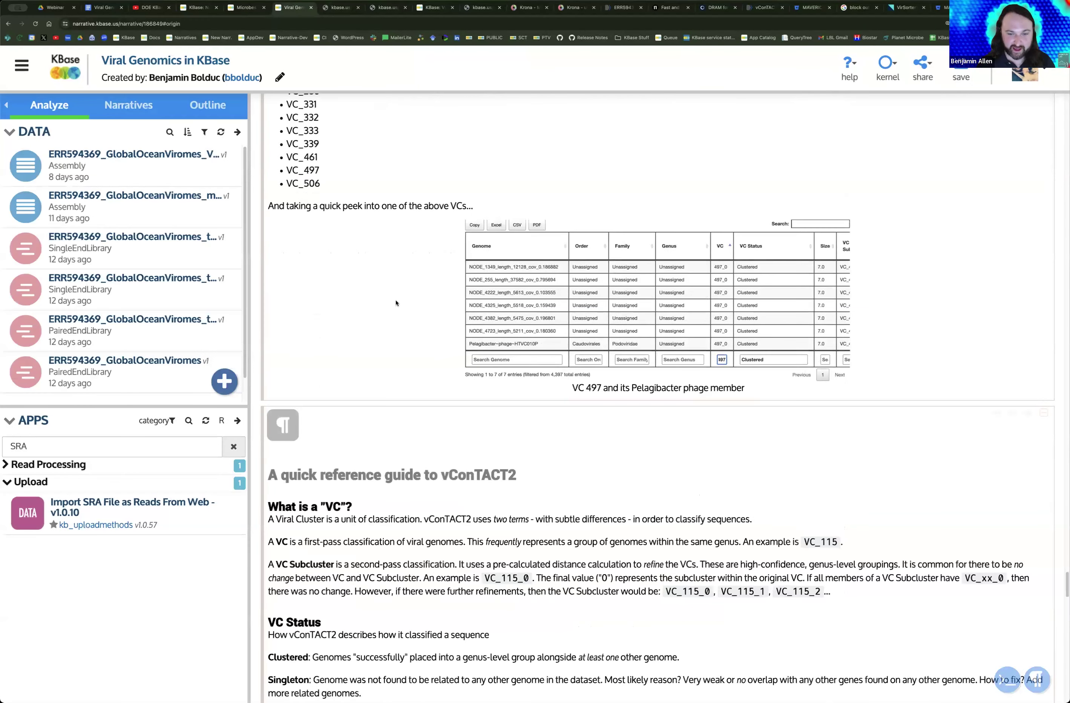
pyautogui.scroll(5, 394, 303)
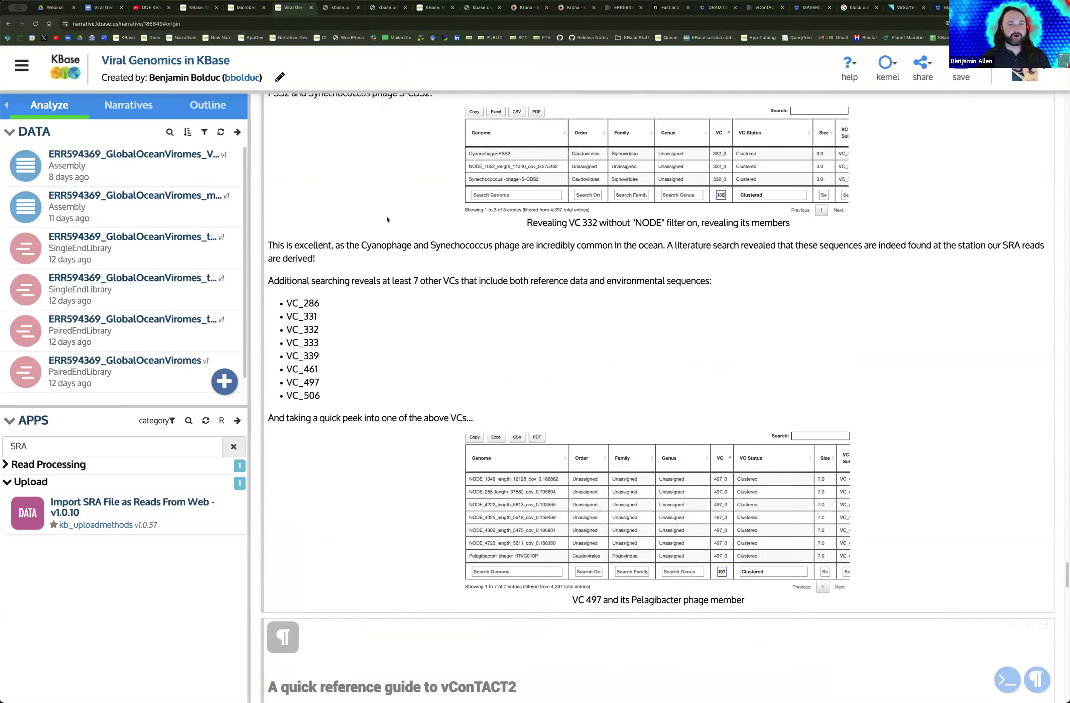
pyautogui.click(344, 9)
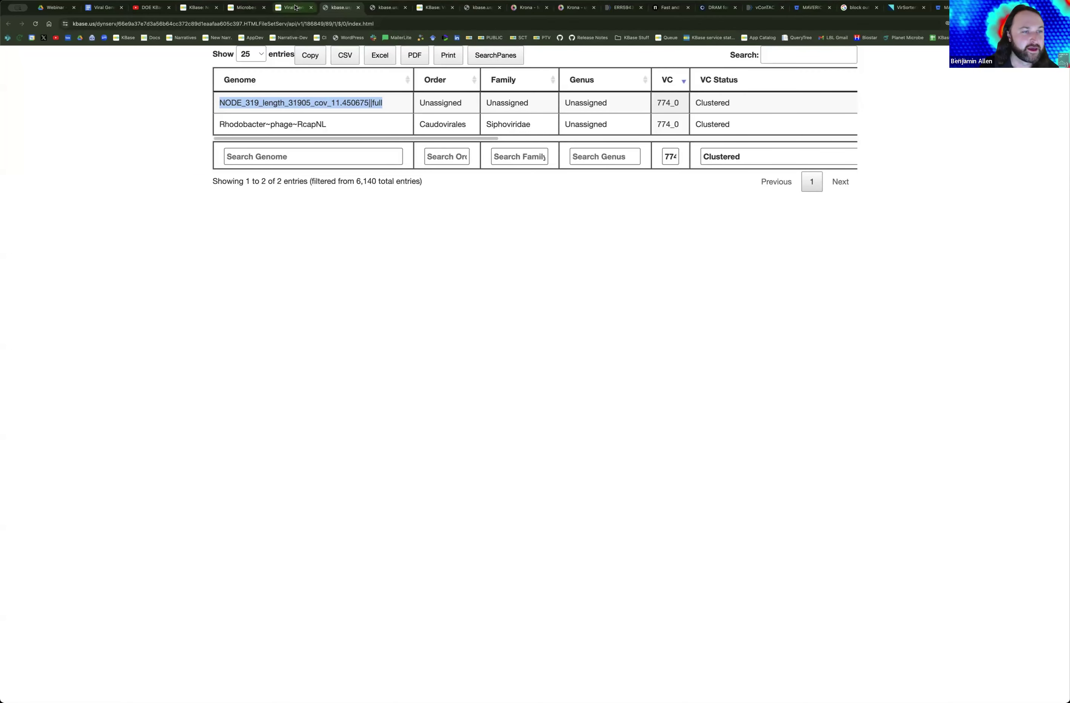
# Step: Read the narrative's quick reference guide to vConTACT2, covering the VC and VC Status definitions
pyautogui.click(295, 7)
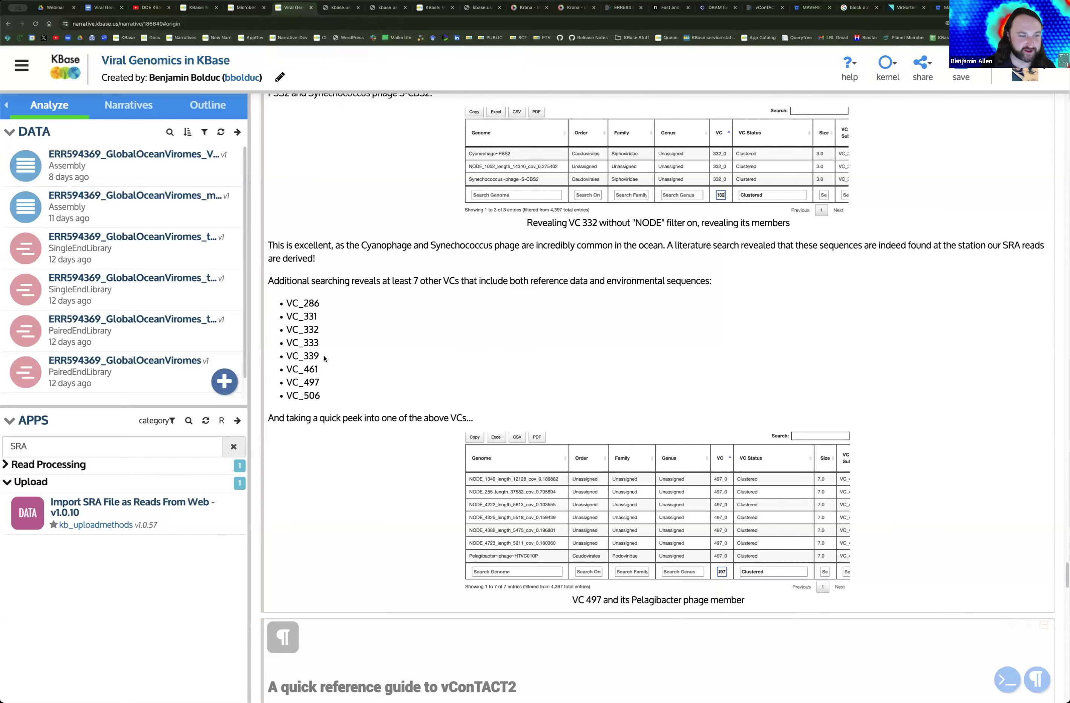
pyautogui.scroll(-2, 333, 330)
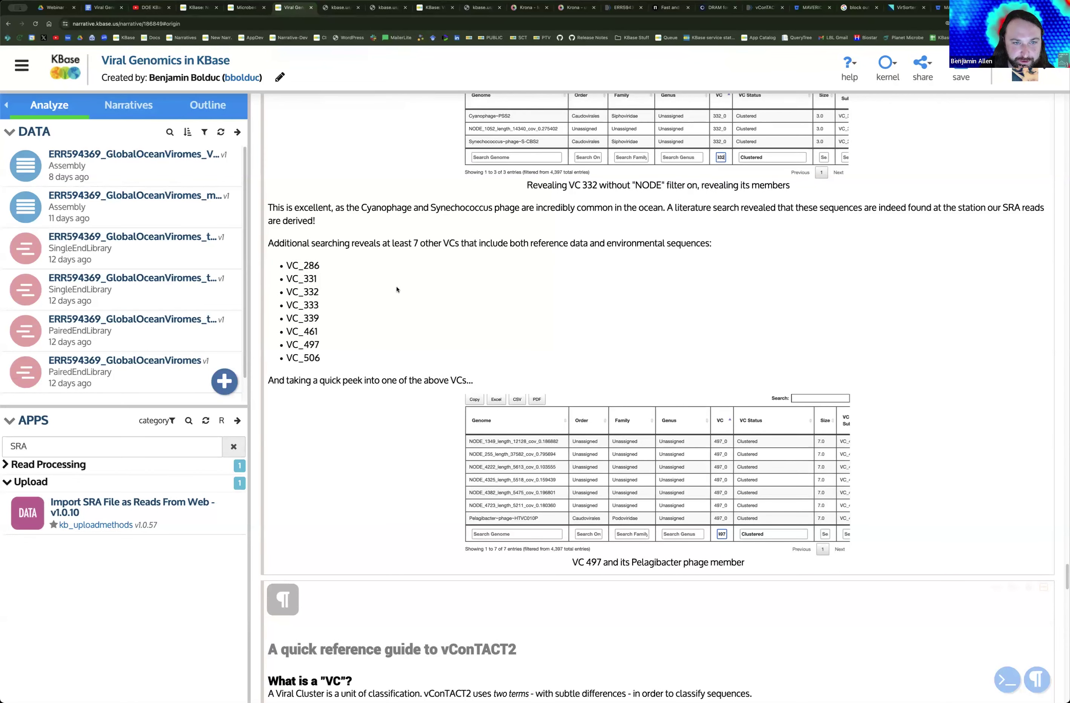
pyautogui.scroll(-10, 397, 289)
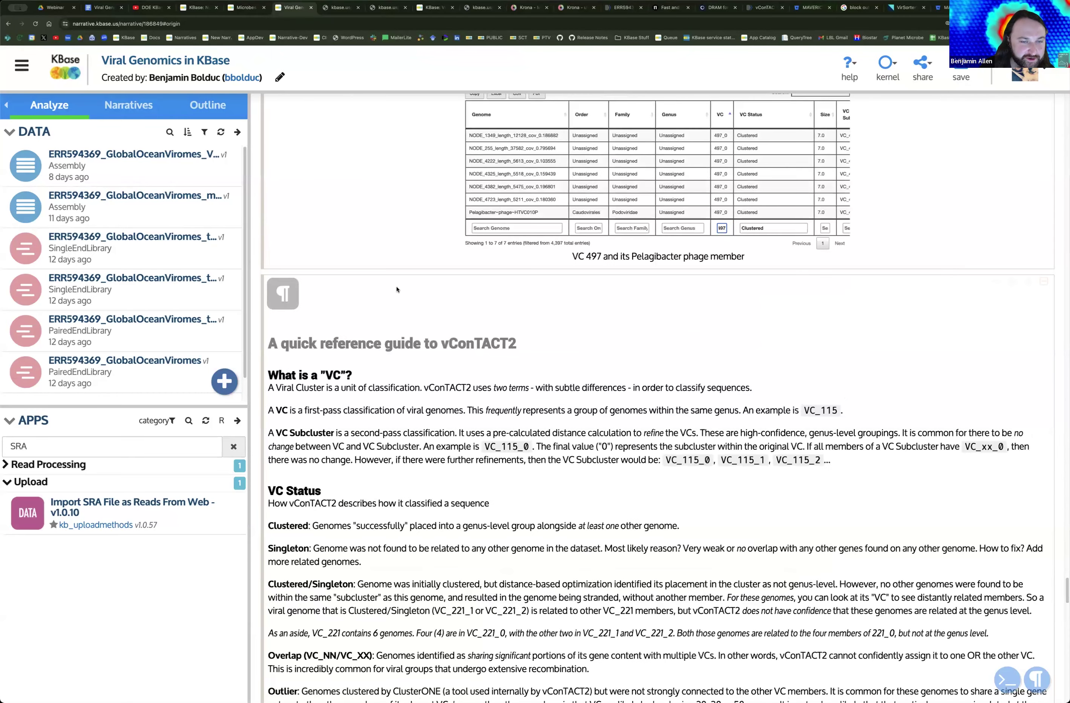
pyautogui.scroll(3, 397, 290)
pyautogui.scroll(-5, 397, 290)
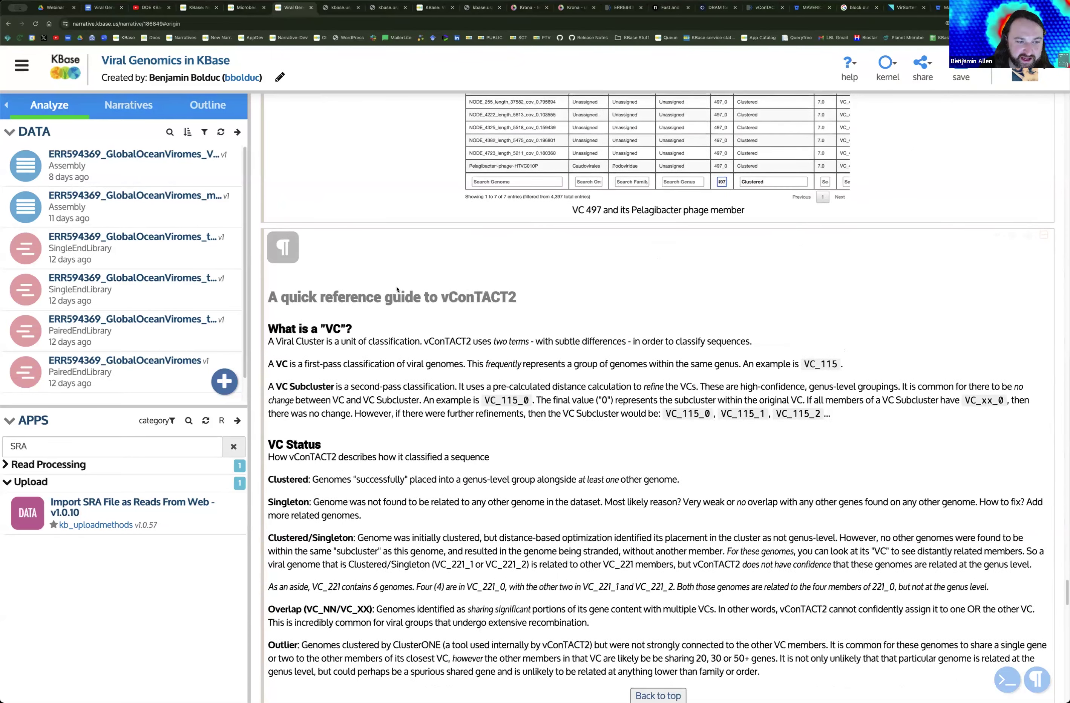
# Step: Study the quick reference guide's VC Subcluster explanation and its Clustered, Singleton, Clustered/Singleton, Overlap and Outlier status definitions
pyautogui.scroll(-5, 397, 290)
pyautogui.click(464, 247)
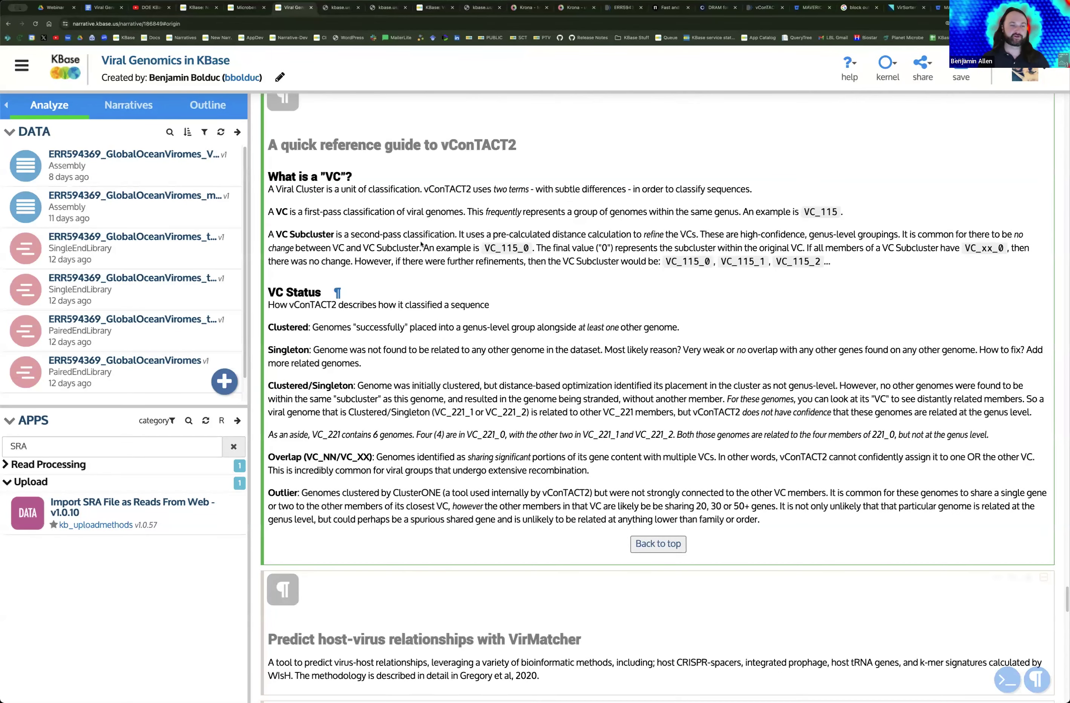
pyautogui.scroll(2, 420, 245)
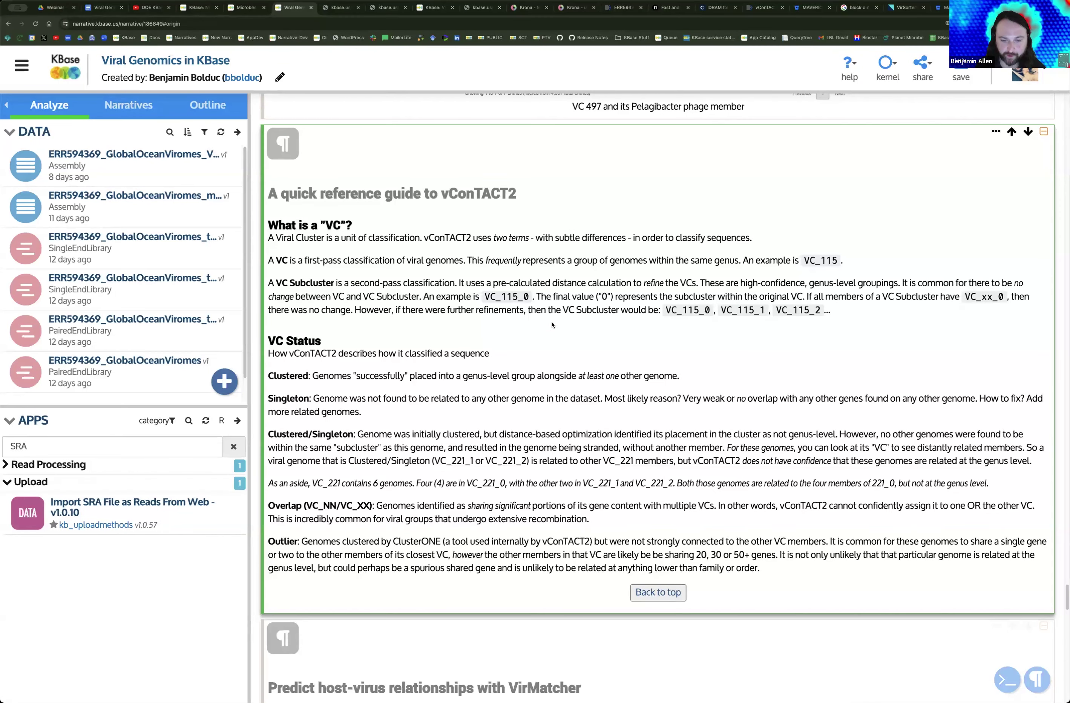
pyautogui.scroll(-1, 520, 392)
pyautogui.scroll(-5, 521, 392)
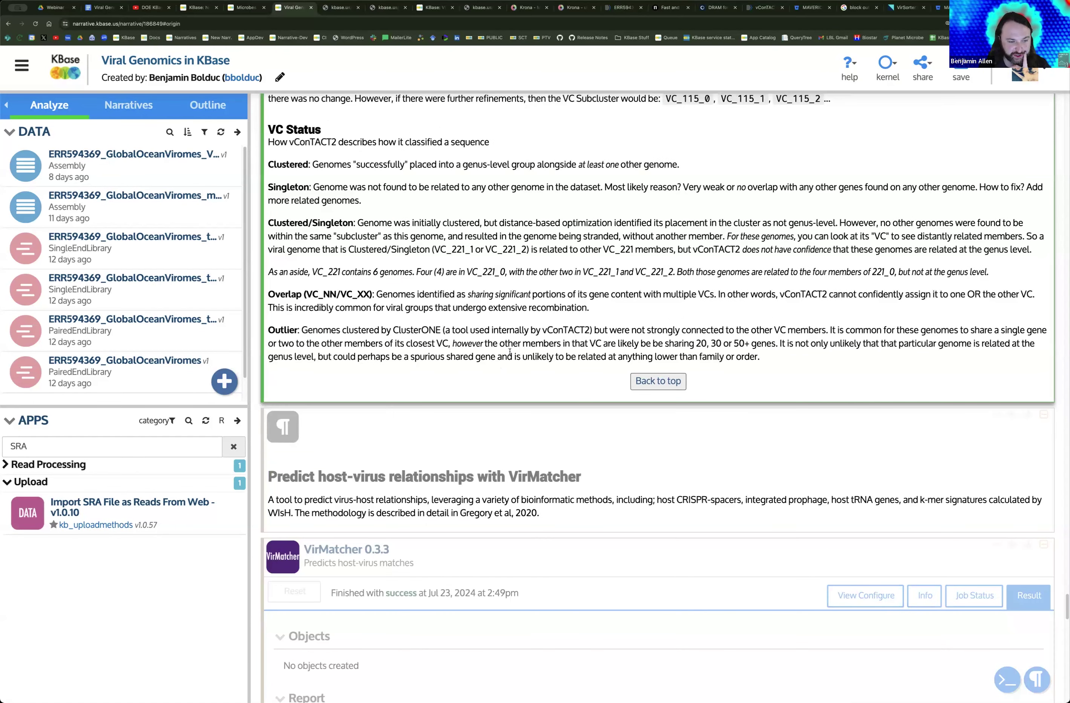
pyautogui.scroll(1, 509, 352)
pyautogui.scroll(4, 510, 351)
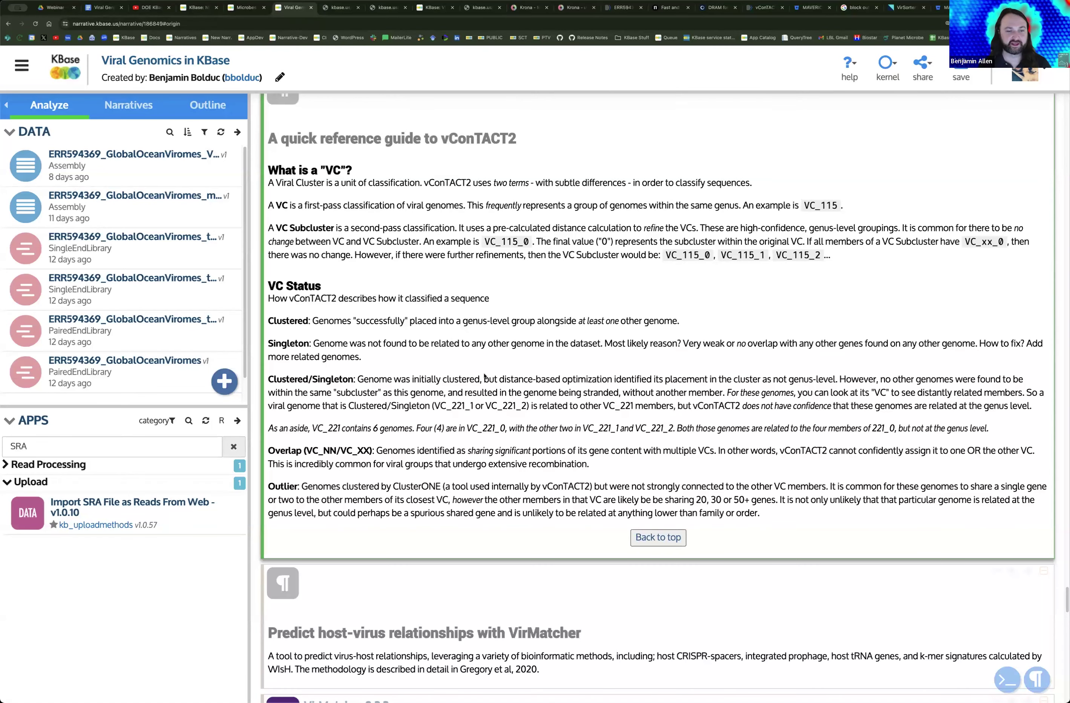
pyautogui.scroll(-3, 486, 377)
pyautogui.scroll(4, 485, 377)
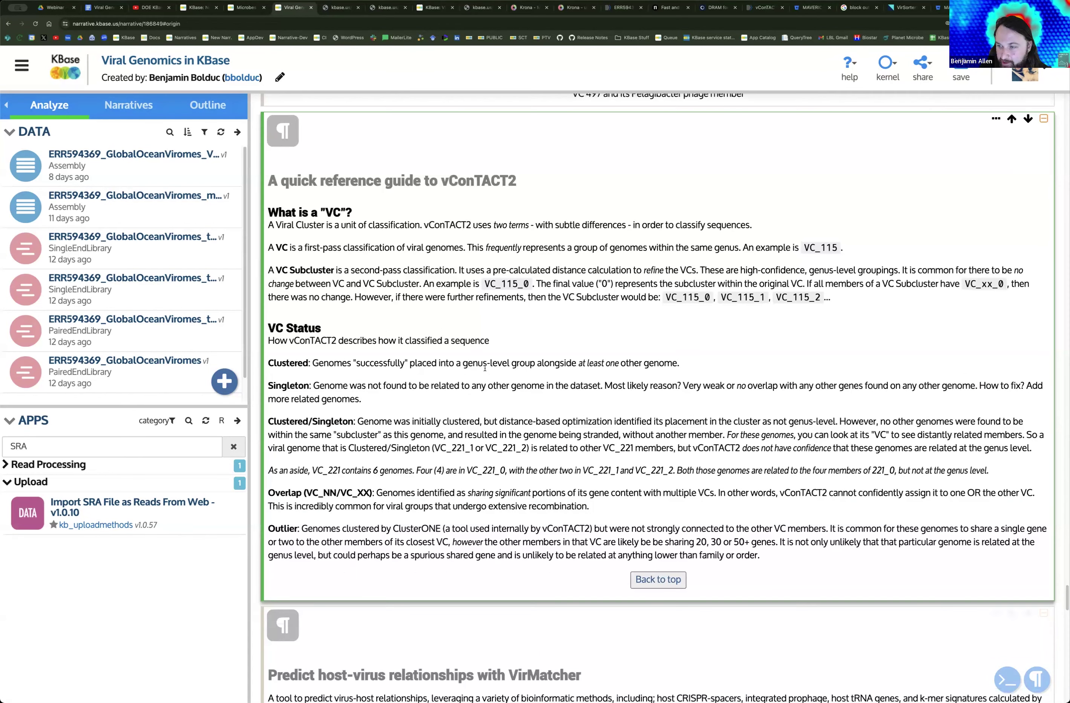
pyautogui.scroll(5, 460, 363)
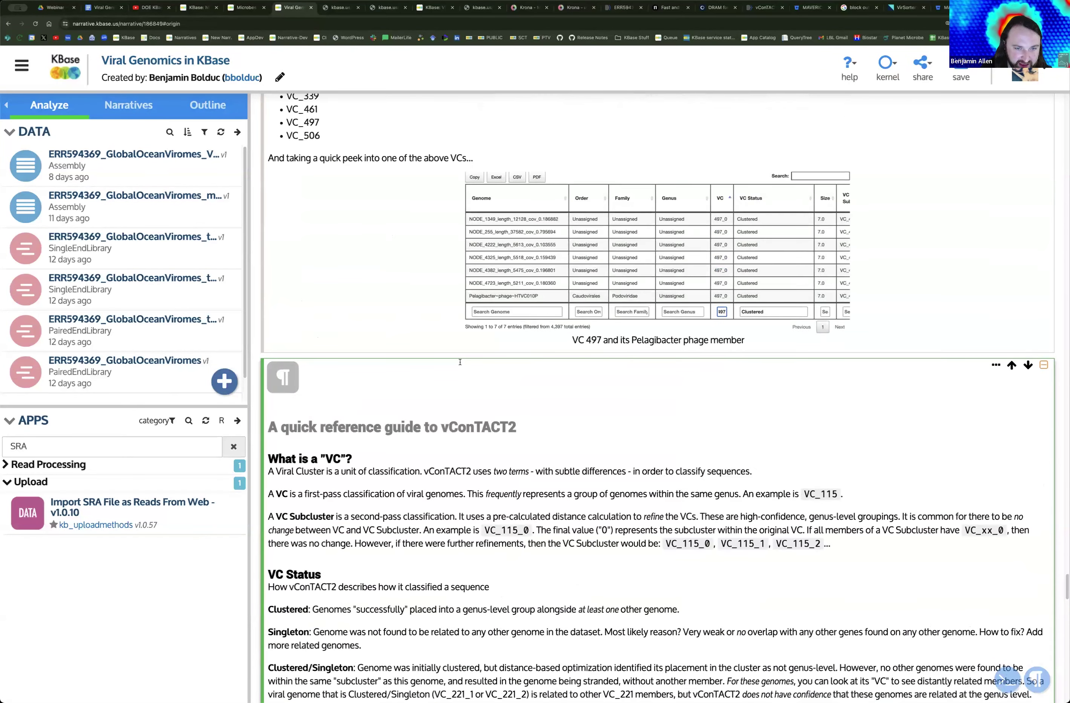
pyautogui.scroll(-2, 430, 377)
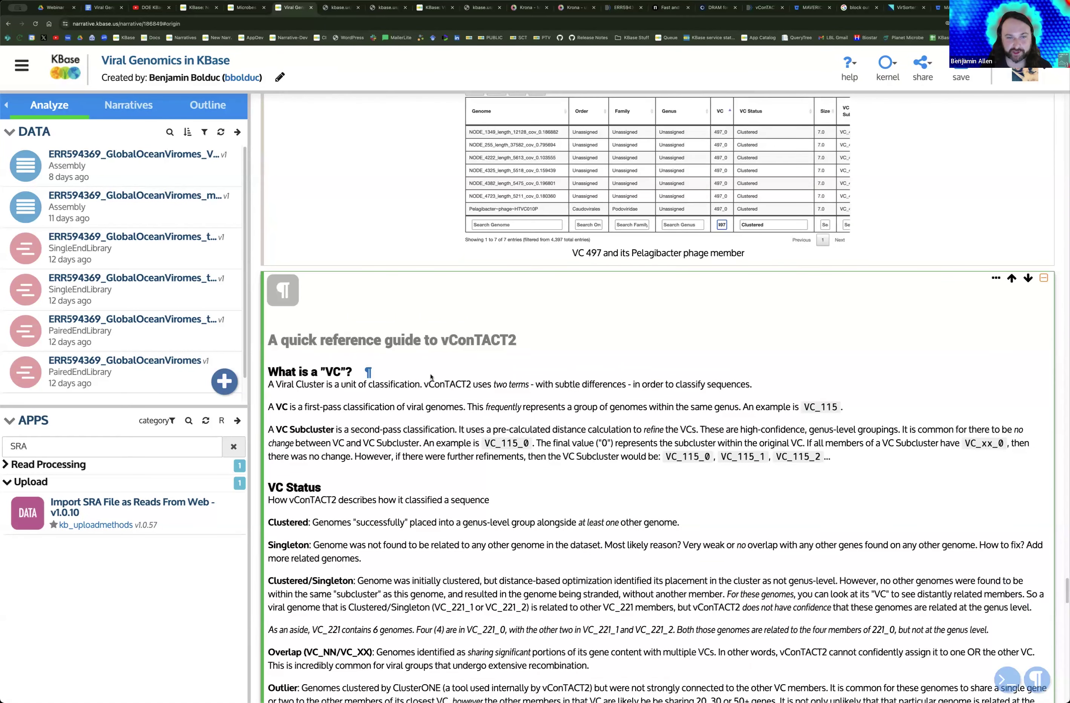
# Step: Look over the VirMatcher 0.3.3 section and its report table of viral populations and original hosts
pyautogui.scroll(-10, 430, 378)
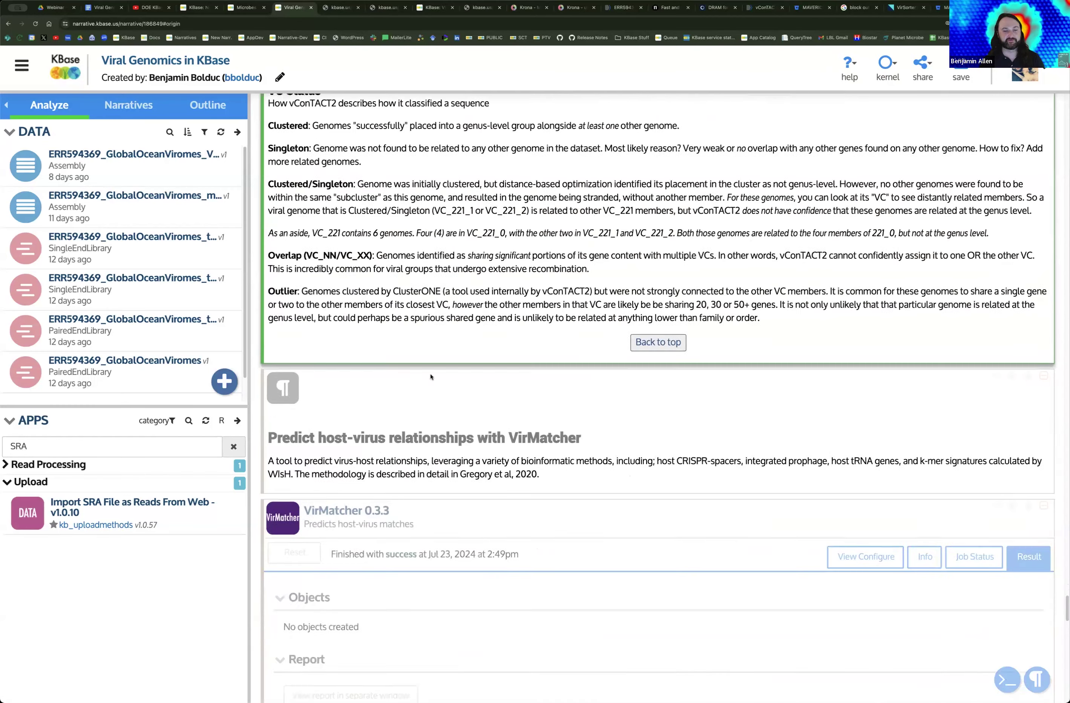
pyautogui.scroll(-7, 430, 377)
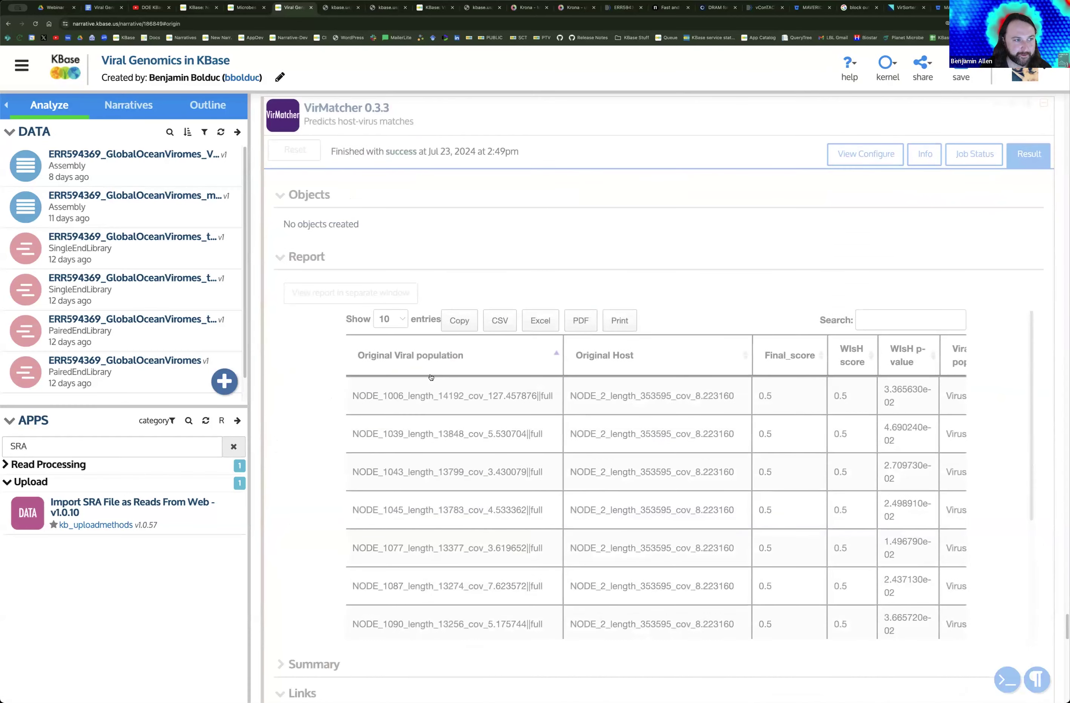
pyautogui.scroll(-3, 431, 377)
pyautogui.scroll(-7, 286, 370)
pyautogui.scroll(10, 285, 369)
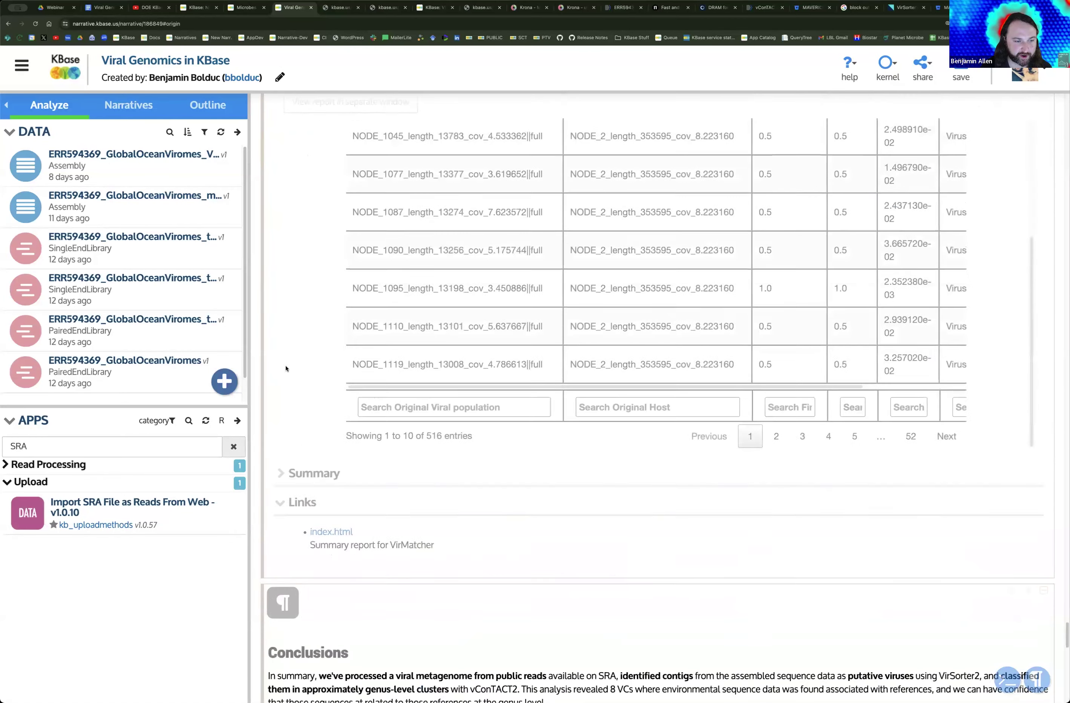
pyautogui.click(421, 242)
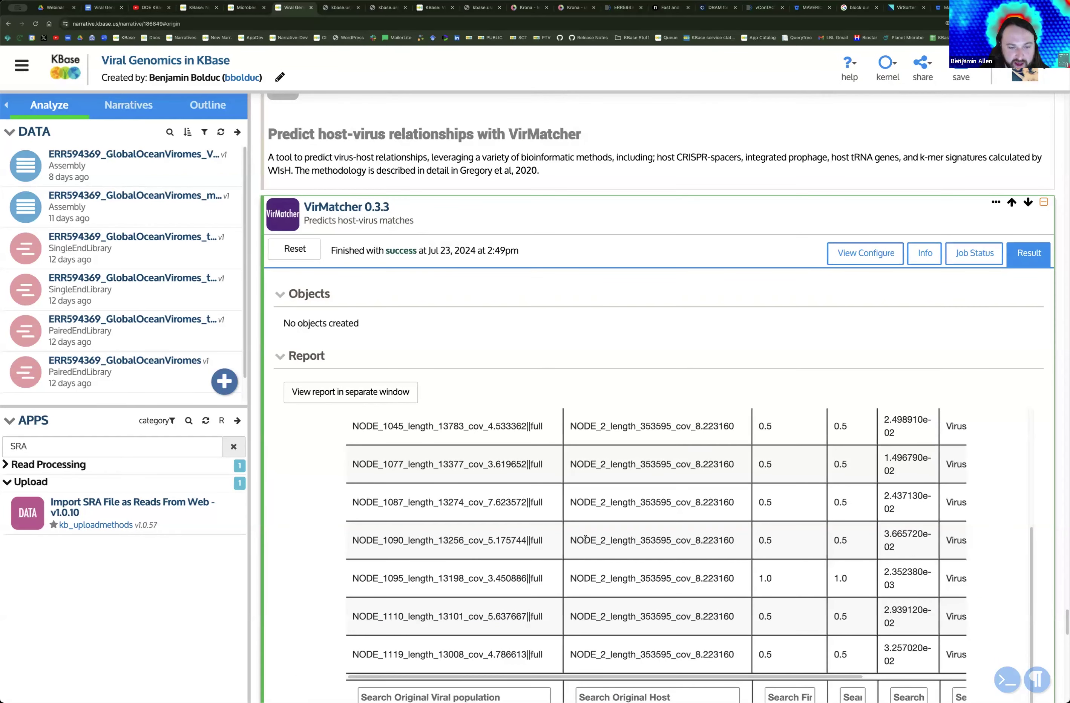
pyautogui.scroll(5, 466, 475)
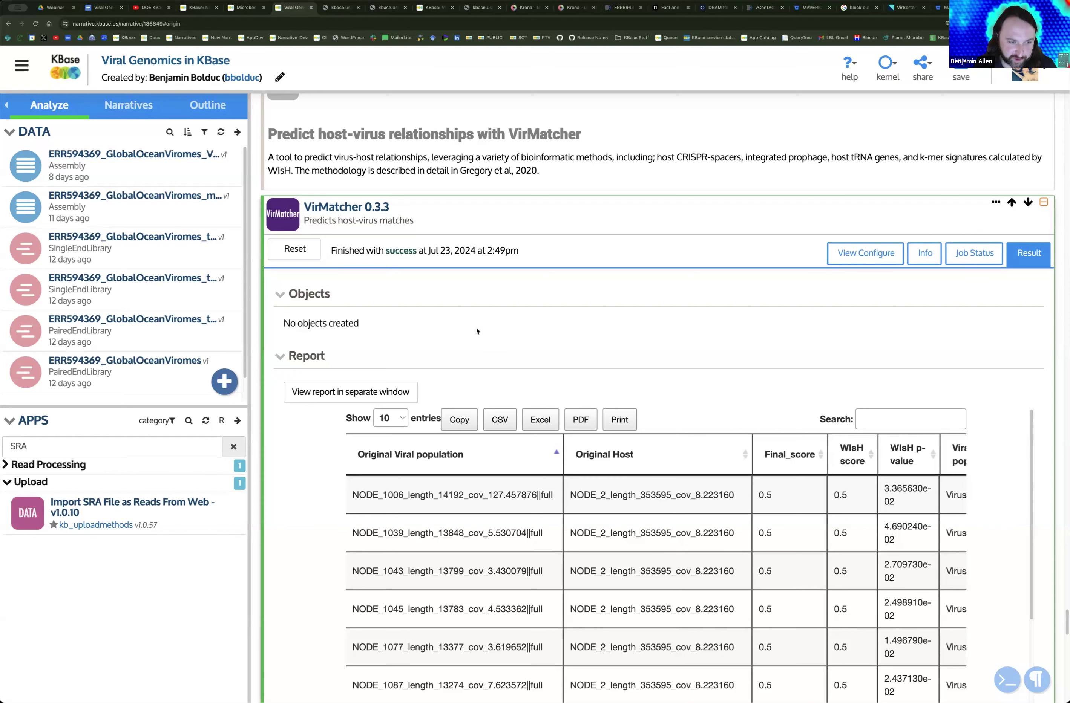
# Step: Review VirMatcher's configured inputs for the viral genomes and the potential microbial host genomes
pyautogui.click(880, 260)
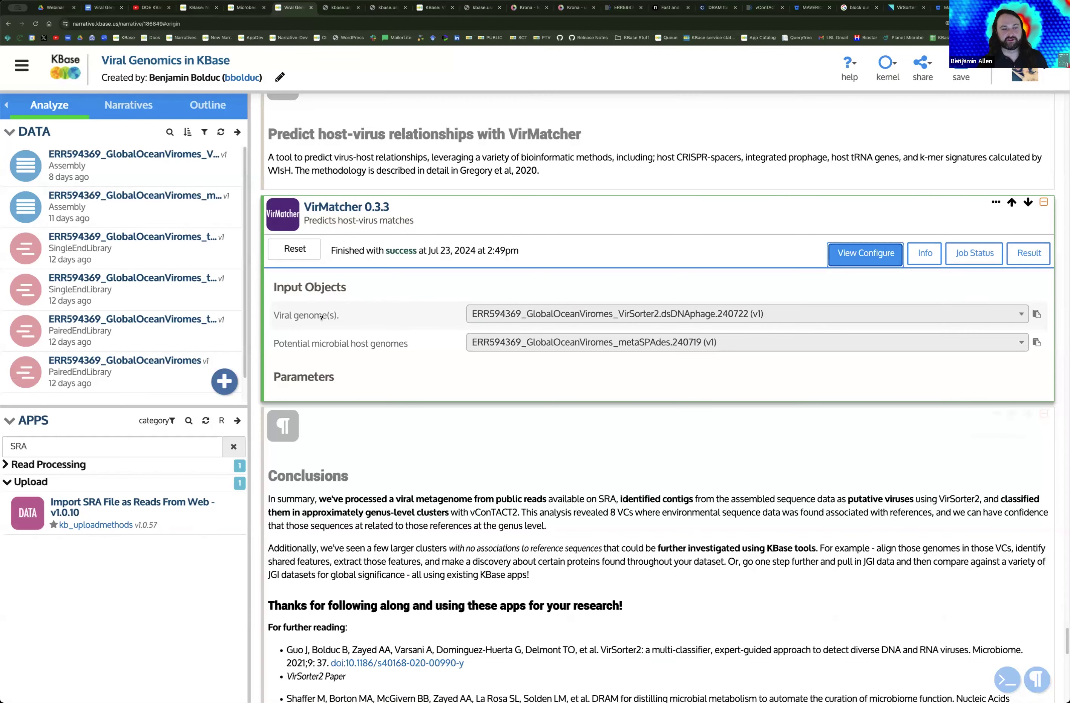
pyautogui.moveTo(335, 316)
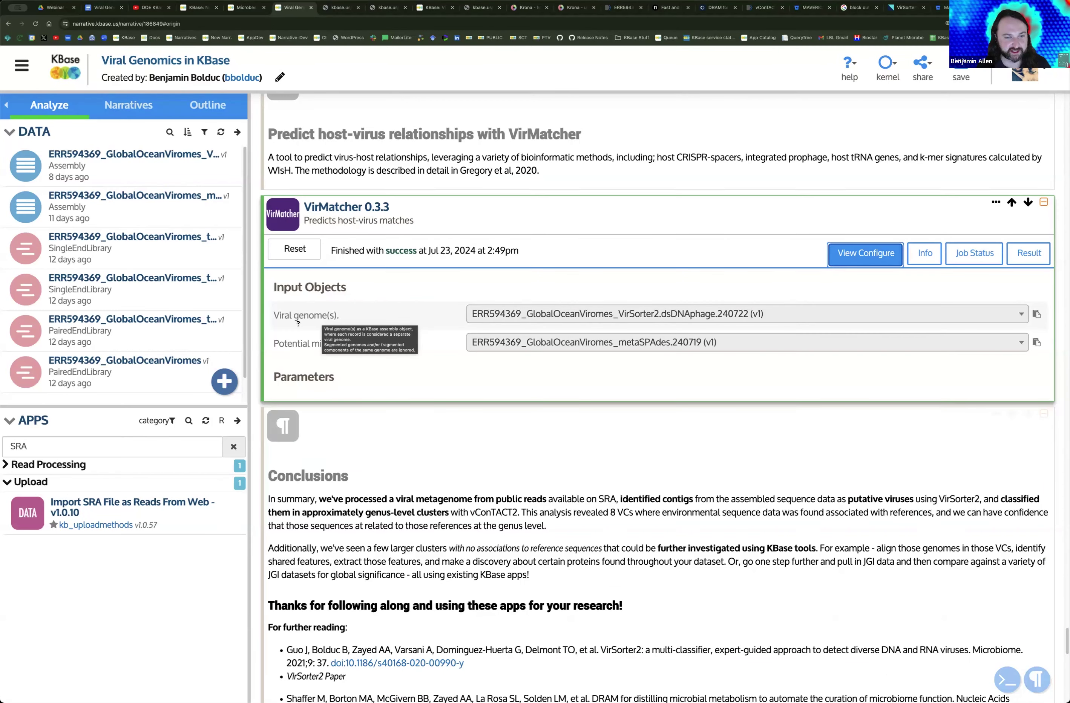
pyautogui.moveTo(294, 349)
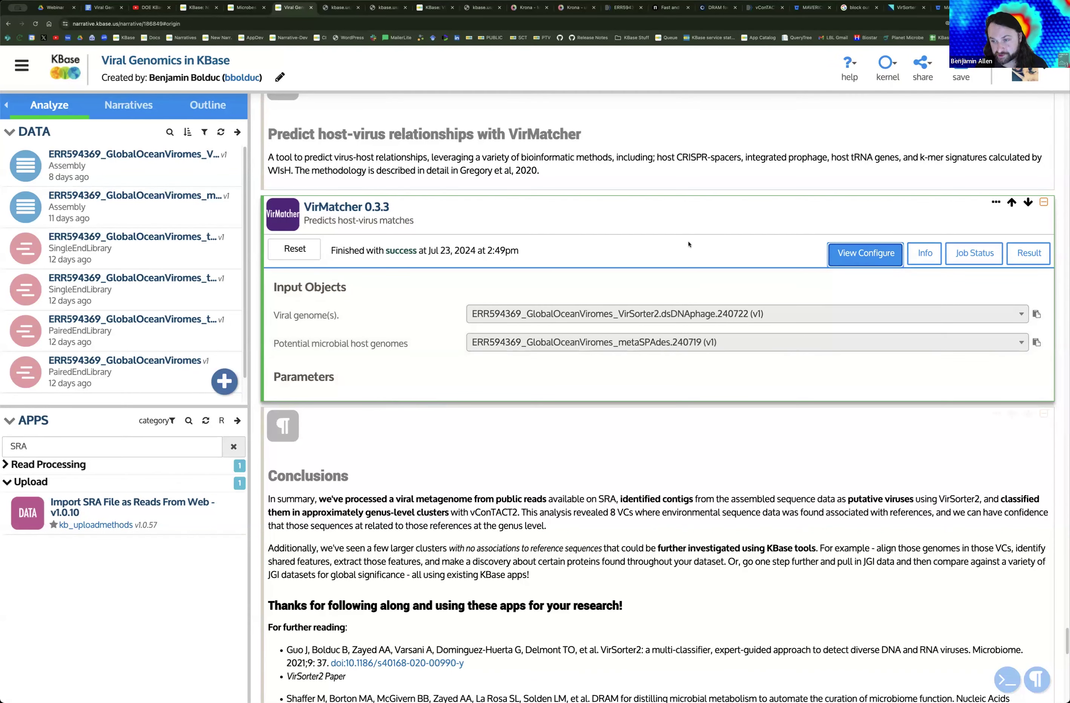
# Step: Return to the VirMatcher results and sort the report table by Final_score in descending order
pyautogui.click(1029, 254)
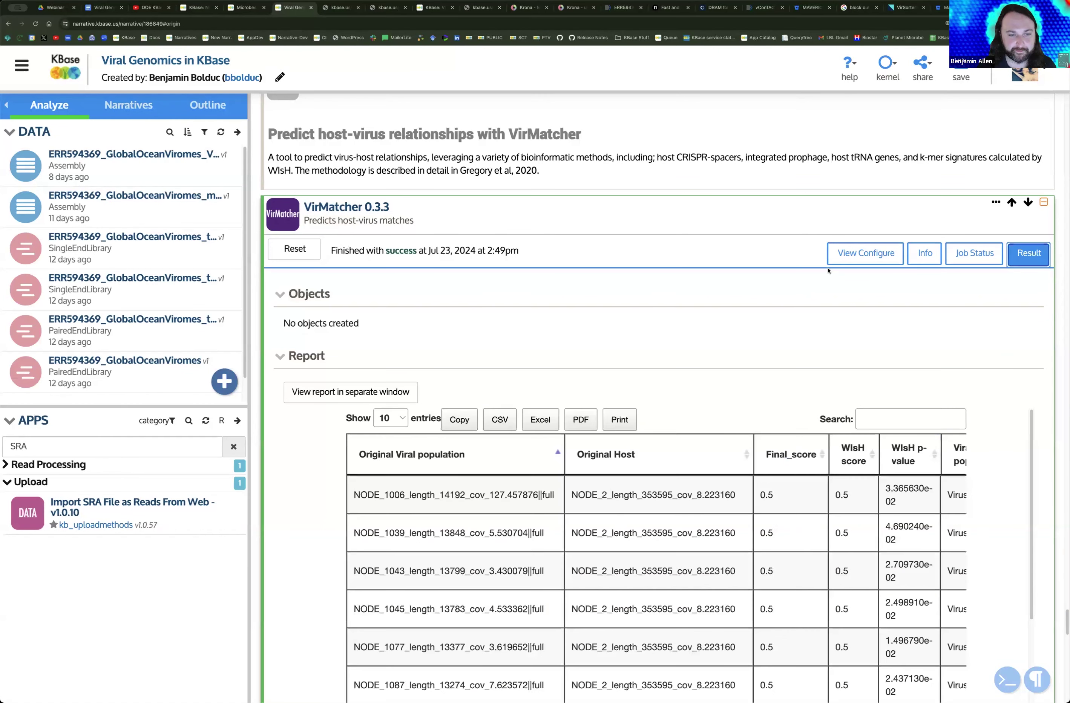
pyautogui.scroll(-2, 727, 255)
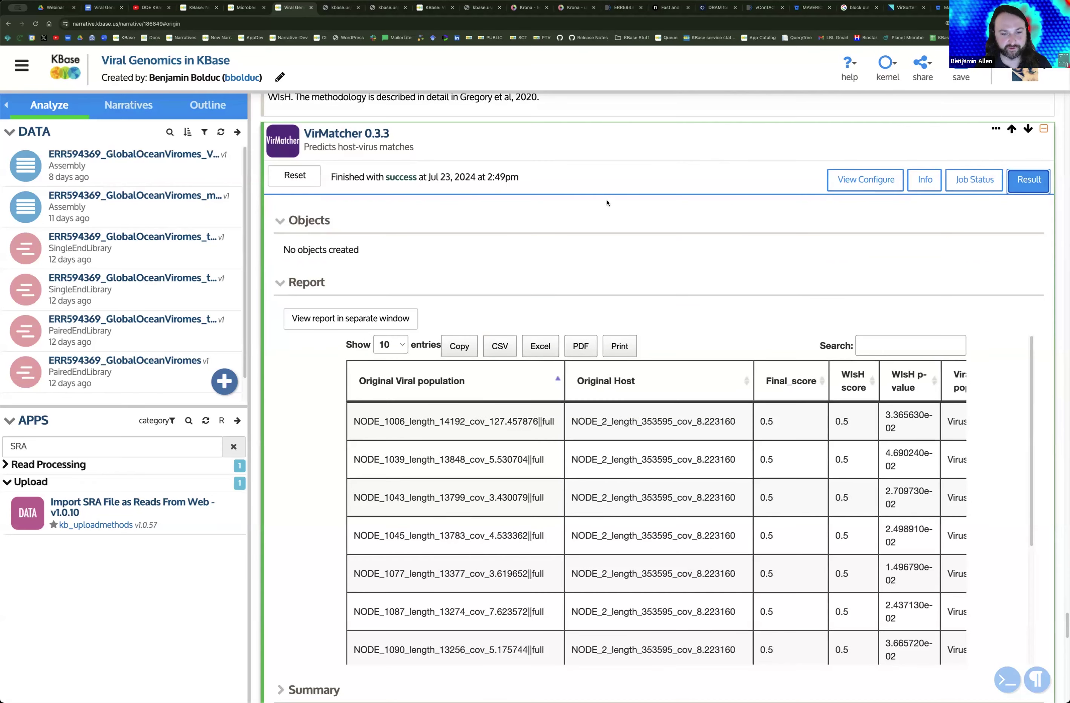
pyautogui.scroll(-2, 575, 207)
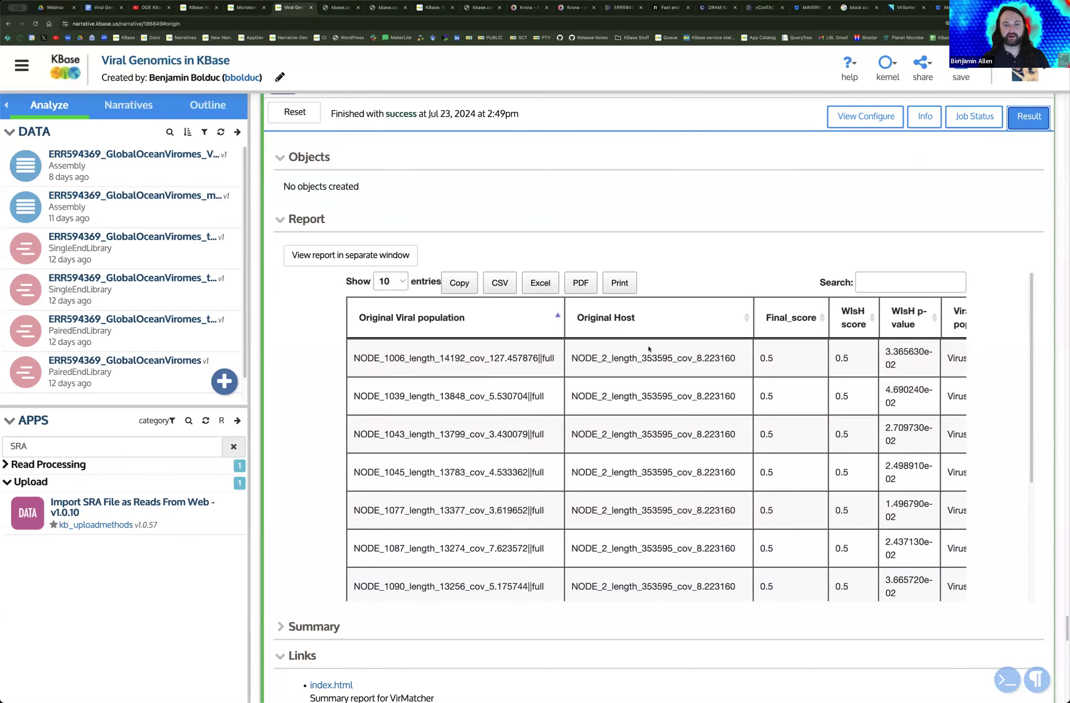
pyautogui.click(810, 320)
pyautogui.click(810, 319)
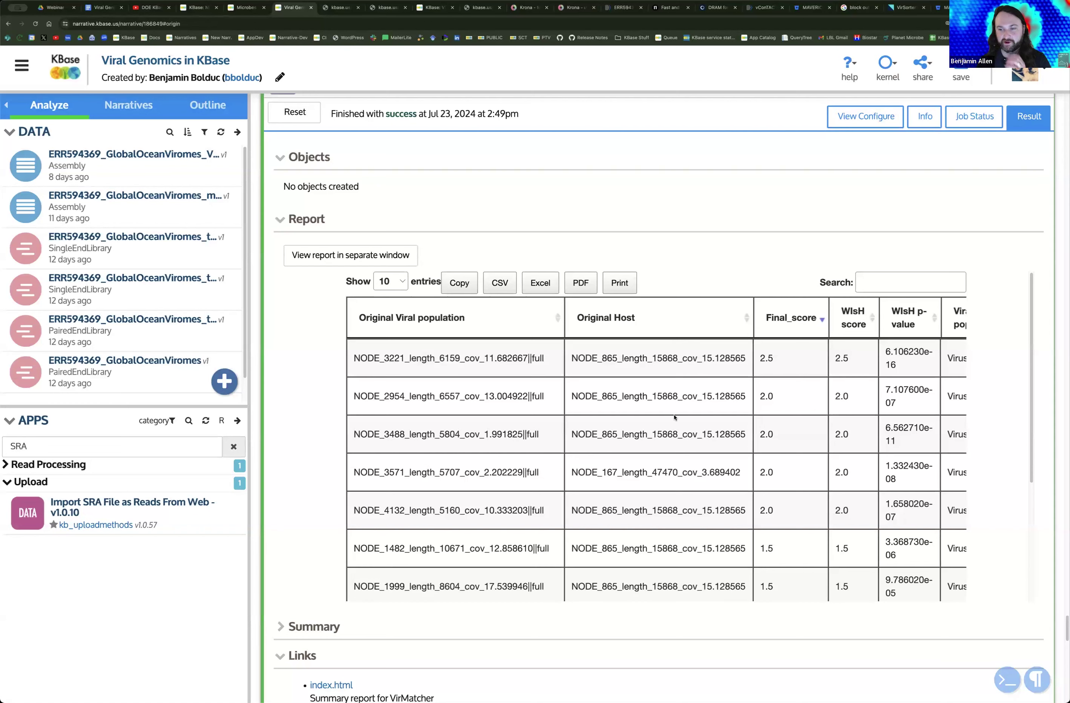
# Step: Examine the top-scoring host match across the report's columns and highlight its NODE_3221 viral population name
pyautogui.hscroll(5, 674, 418)
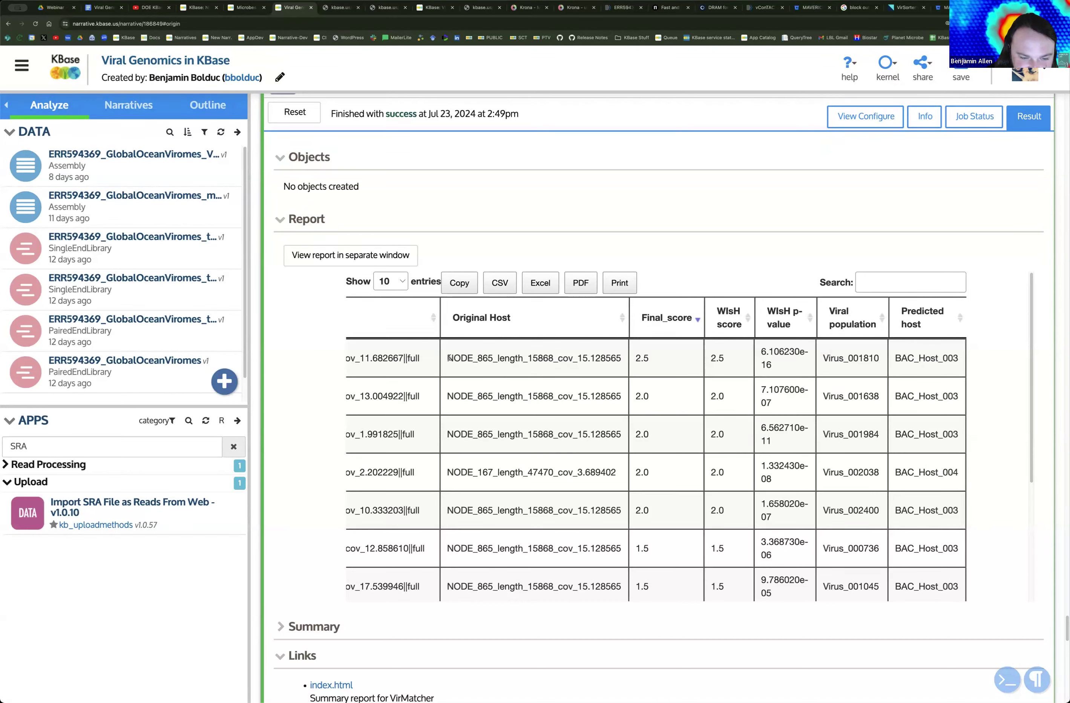
pyautogui.moveTo(450, 358)
pyautogui.mouseDown()
pyautogui.moveTo(415, 434)
pyautogui.moveTo(449, 360)
pyautogui.mouseUp()
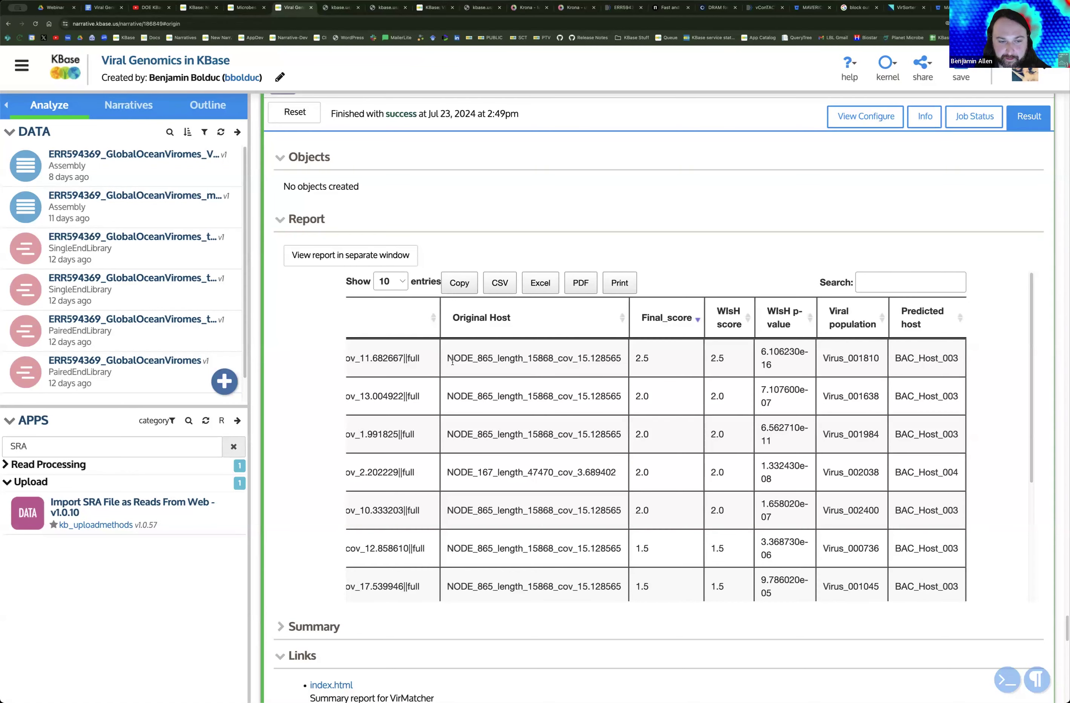
pyautogui.hscroll(-3, 452, 362)
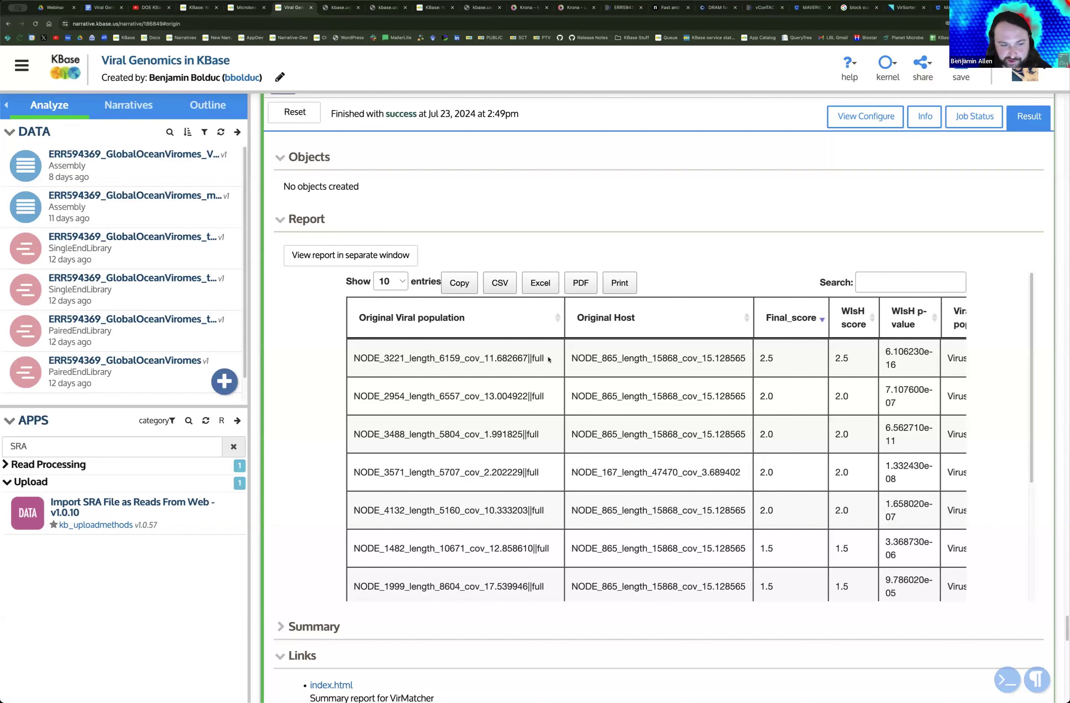
pyautogui.moveTo(548, 359); pyautogui.dragTo(349, 354)
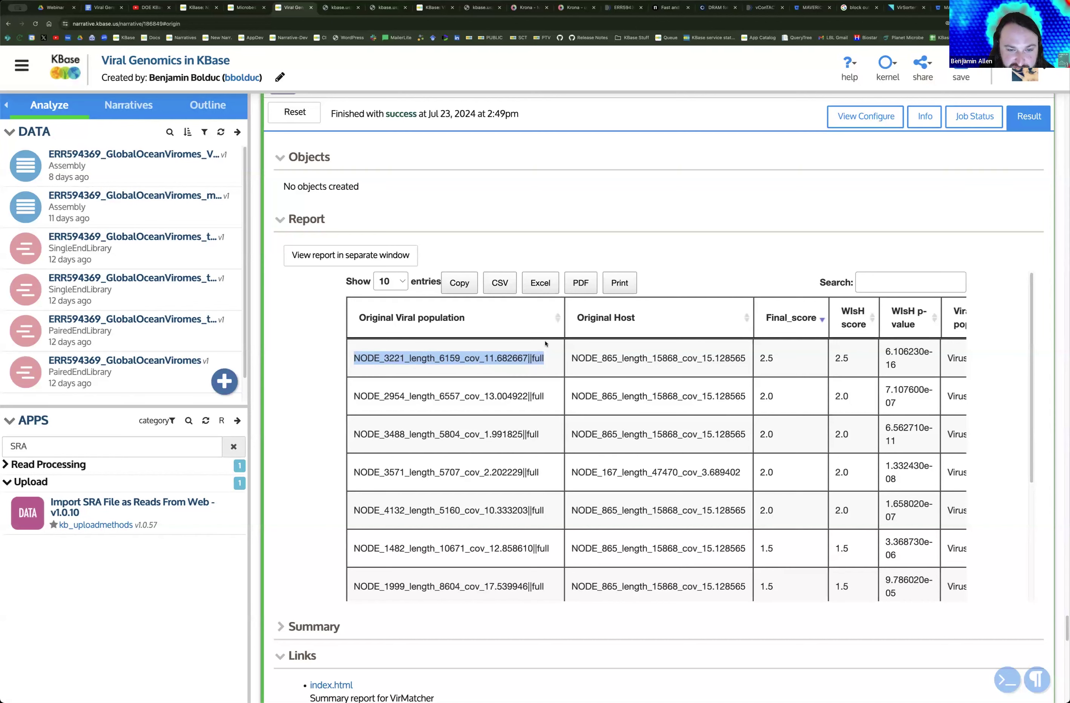
pyautogui.click(328, 362)
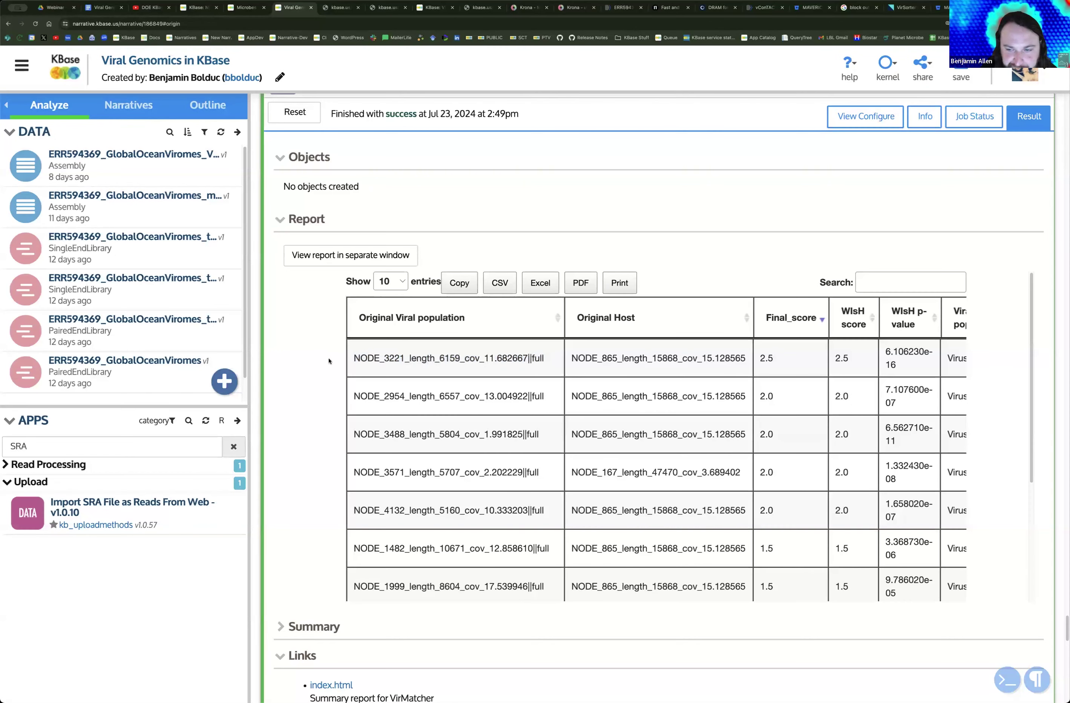
pyautogui.scroll(-1, 350, 357)
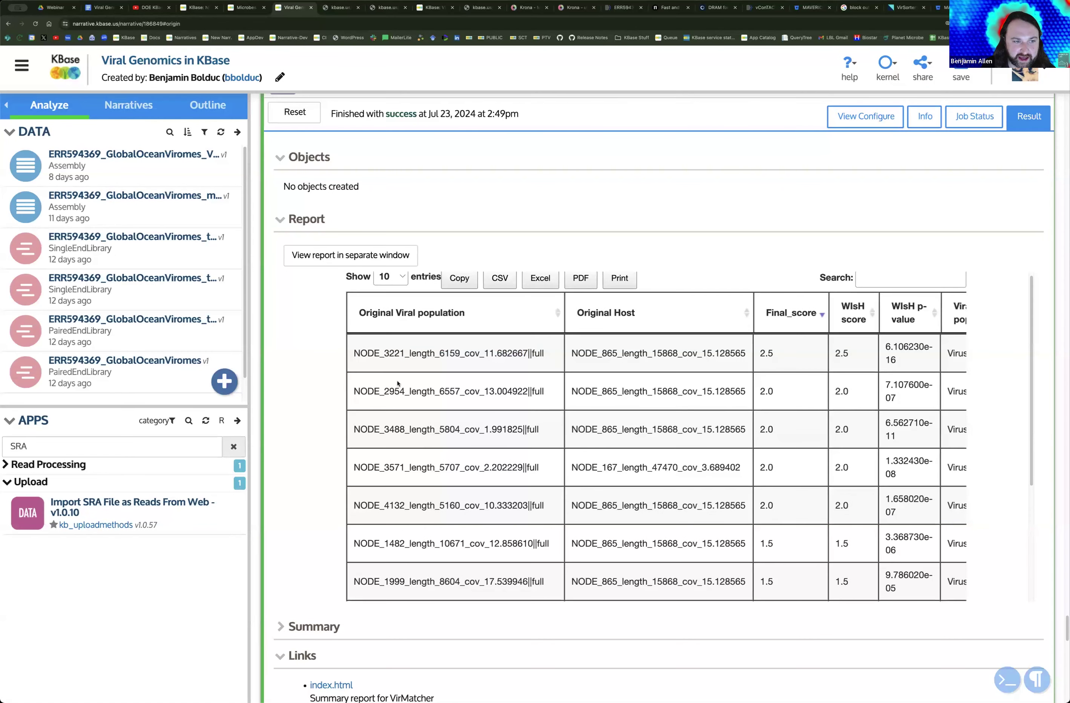
pyautogui.scroll(1, 663, 299)
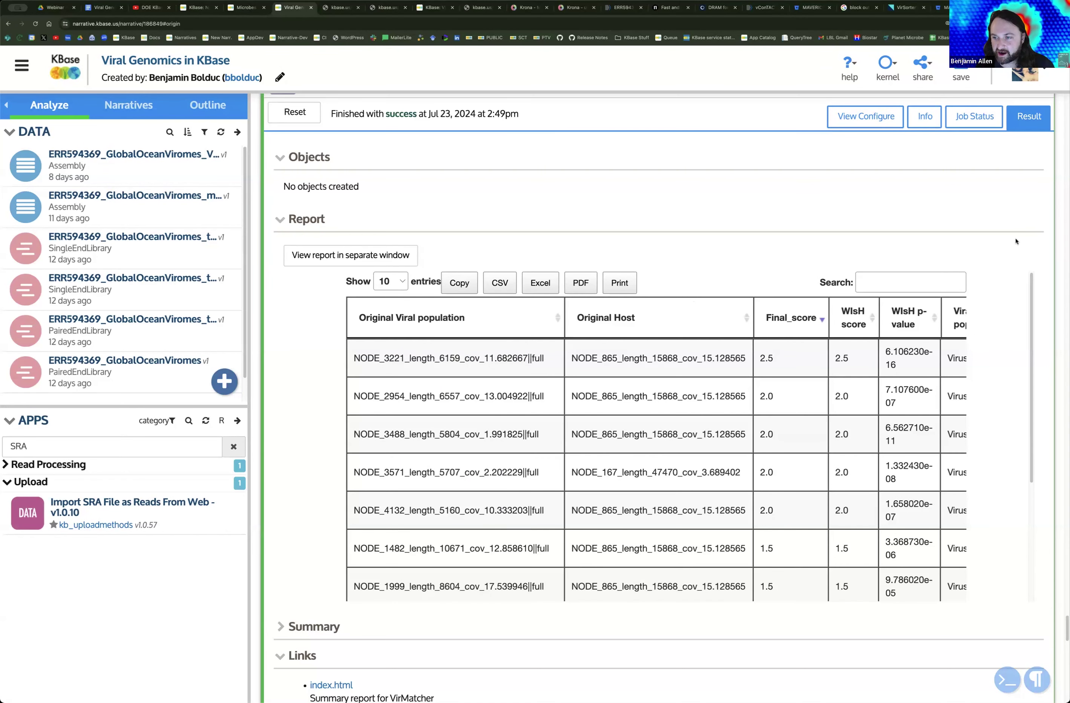
# Step: Read the narrative's Conclusions section and its list of papers for further reading
pyautogui.scroll(-7, 1015, 241)
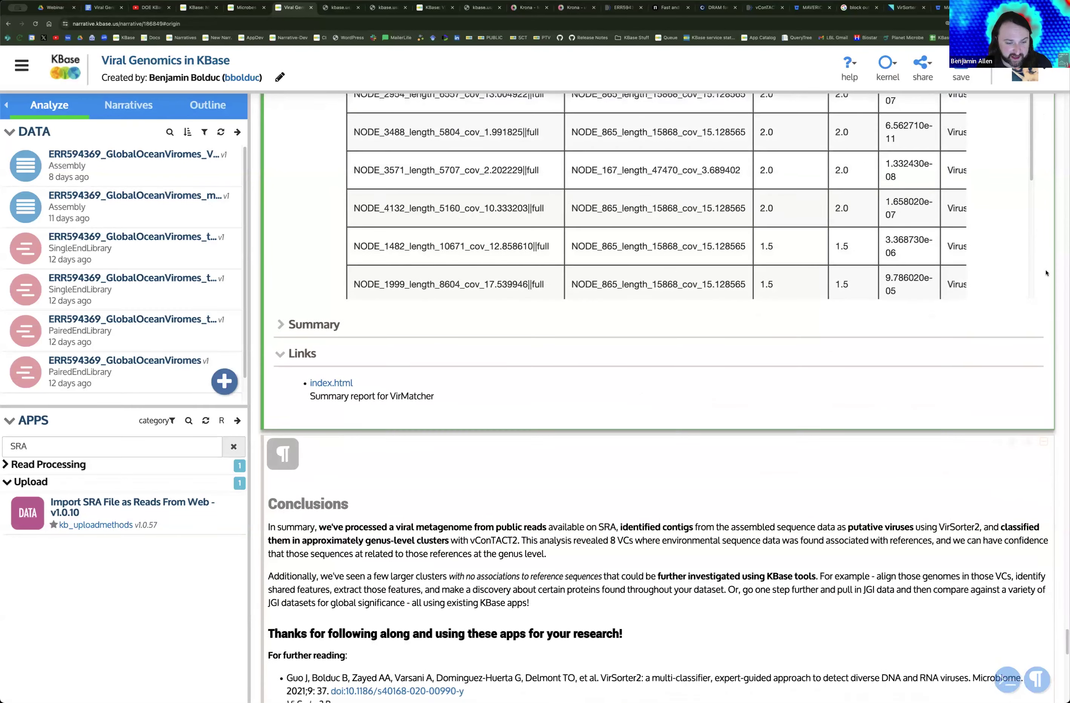
pyautogui.scroll(-2, 1046, 273)
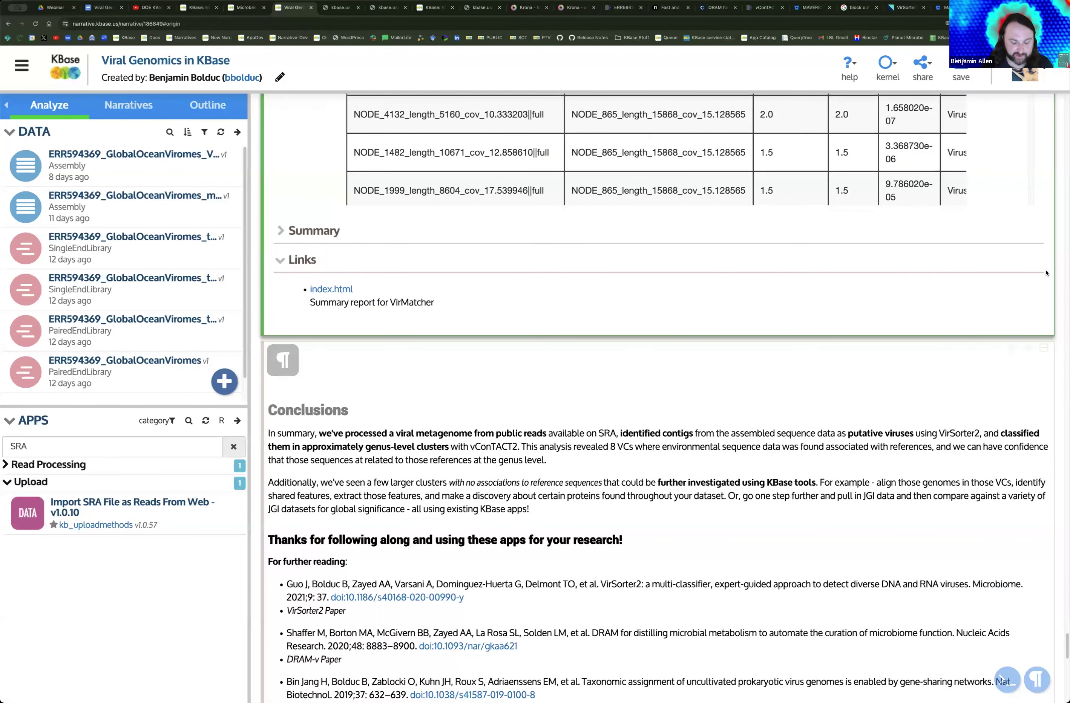
pyautogui.scroll(-5, 1046, 274)
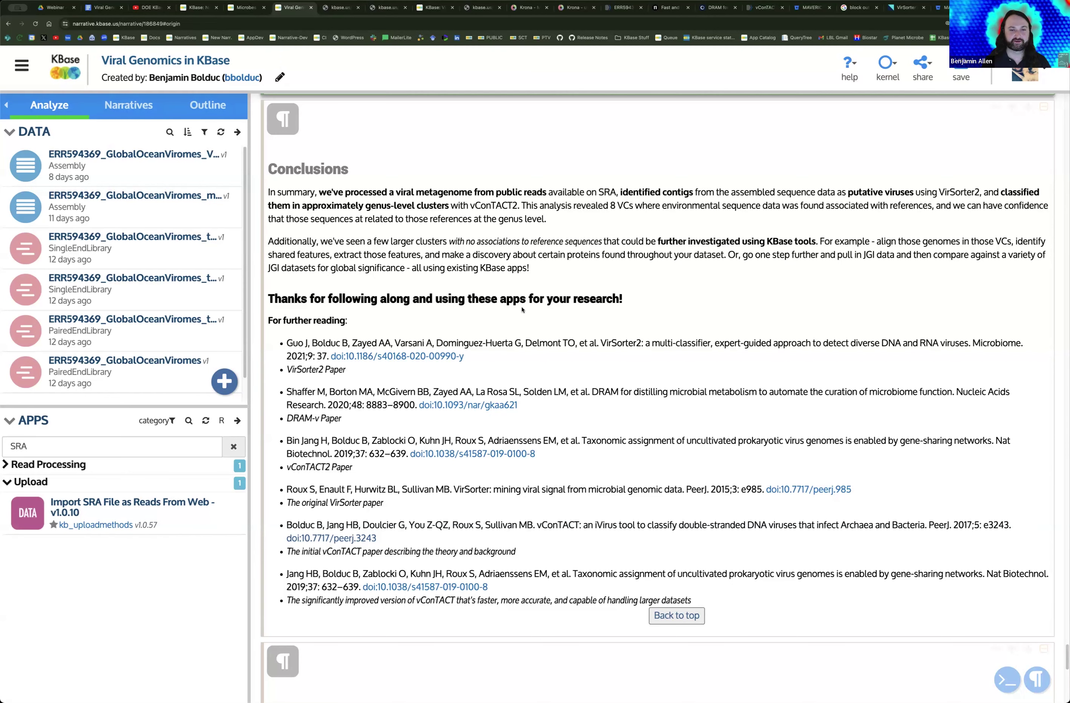
pyautogui.scroll(2, 526, 313)
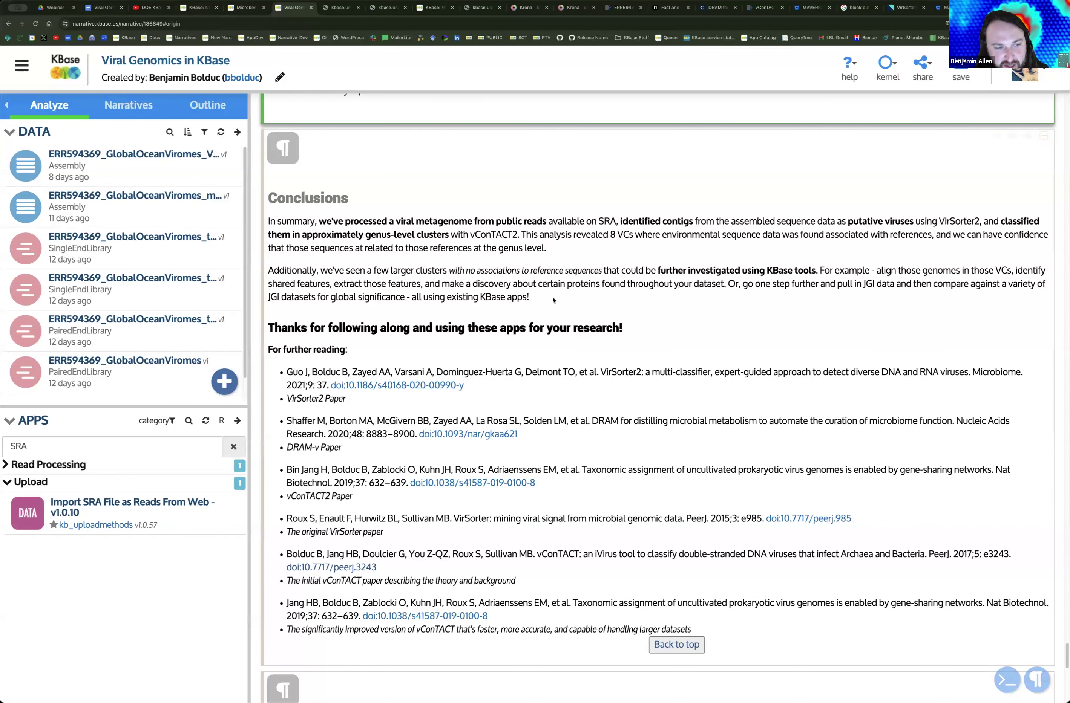
pyautogui.scroll(-2, 557, 295)
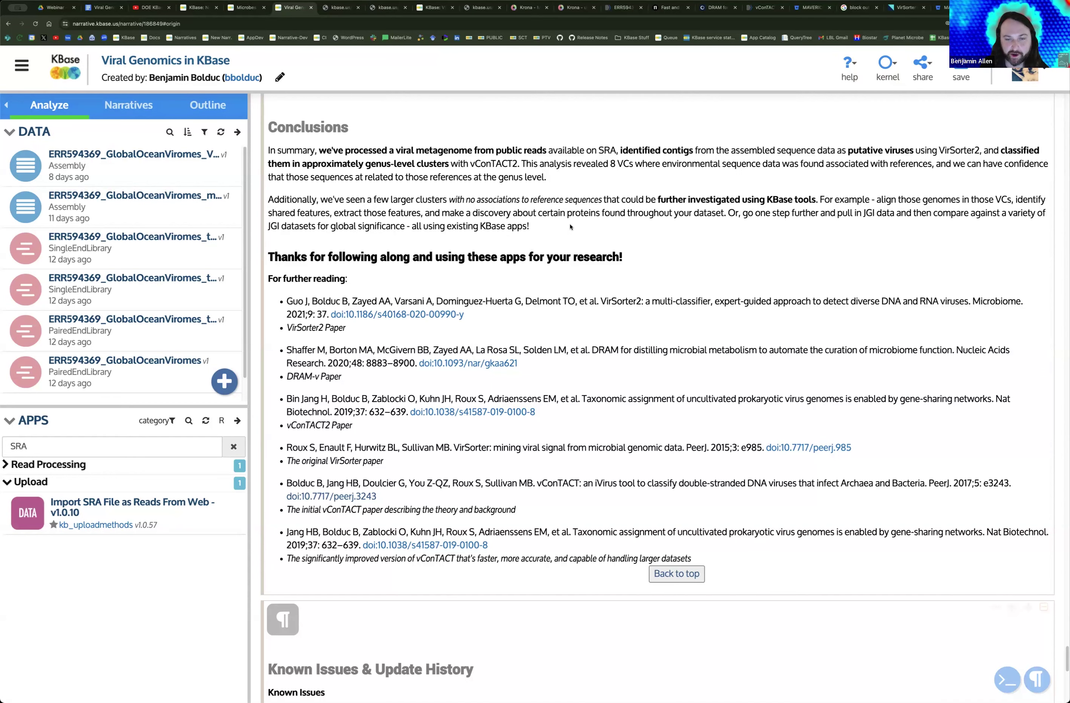
# Step: Open the tutorial feedback form linked in the Feedback & Helpdesk section, past the known issues and update history
pyautogui.scroll(-5, 580, 256)
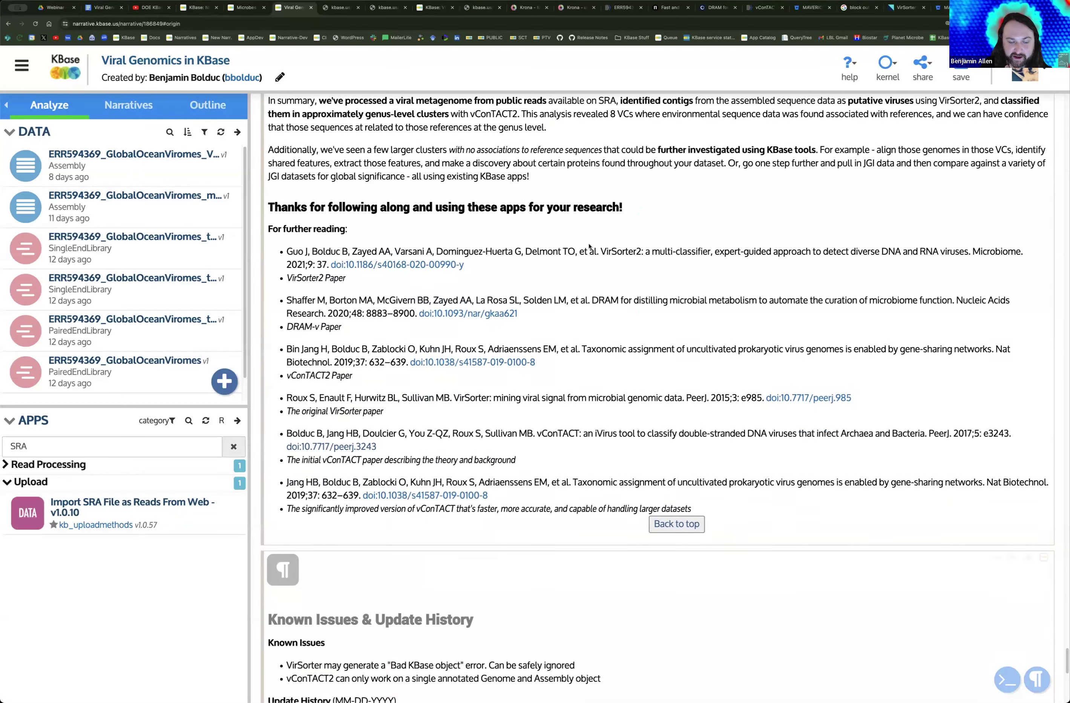
pyautogui.scroll(-6, 579, 291)
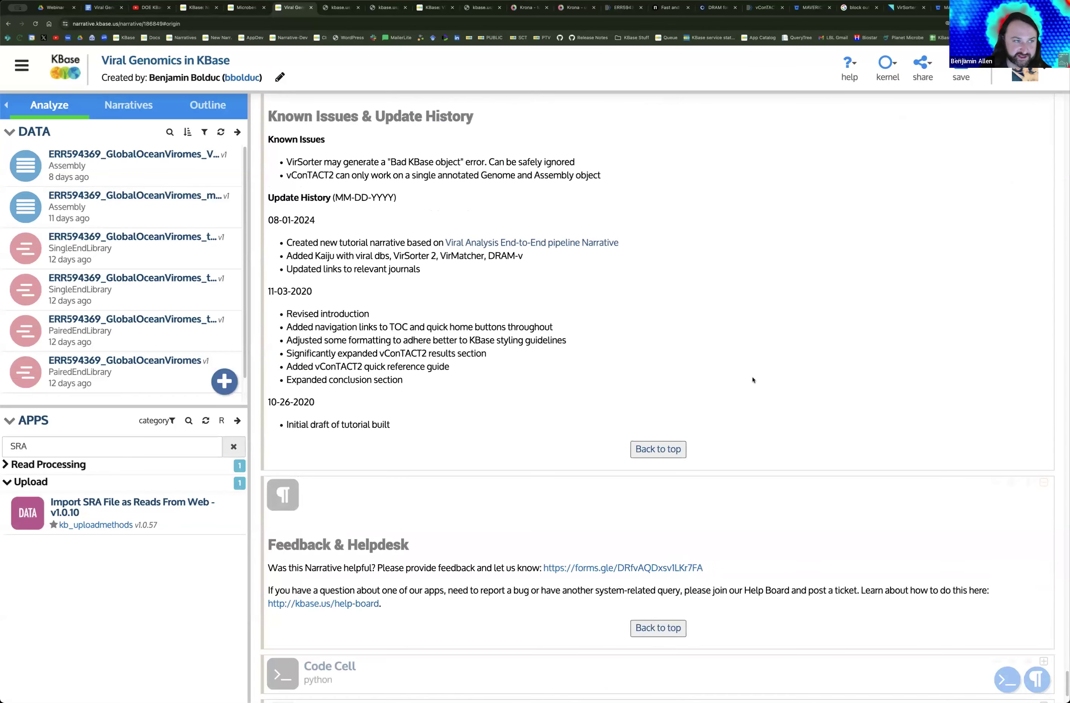
pyautogui.scroll(-2, 713, 340)
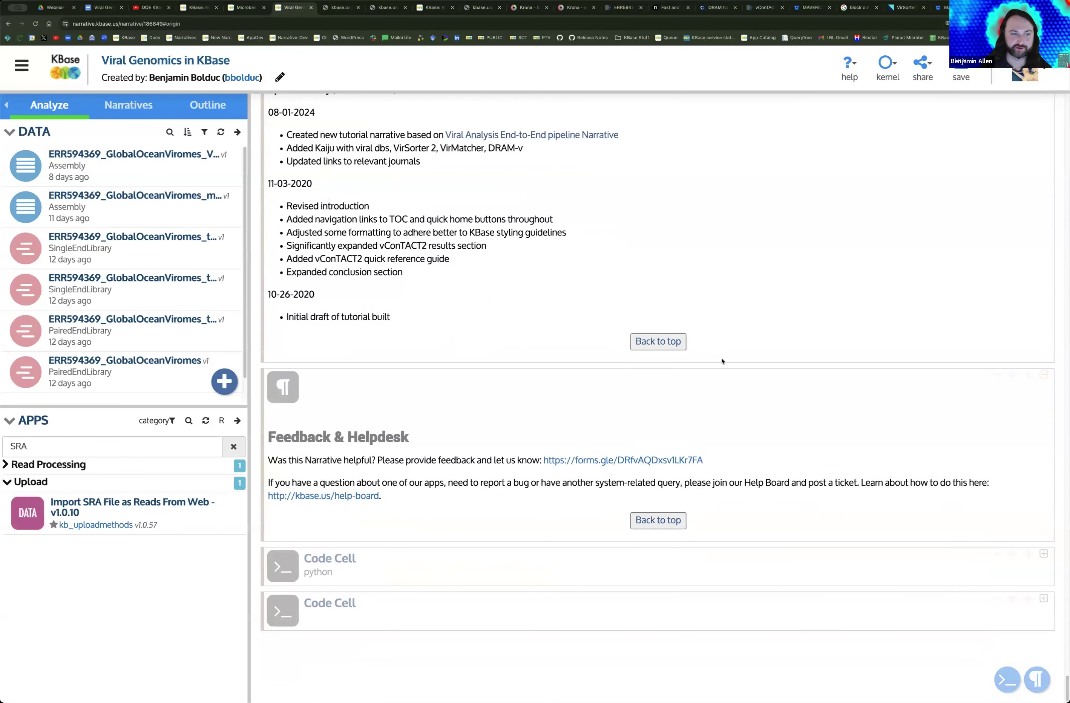
pyautogui.click(629, 462)
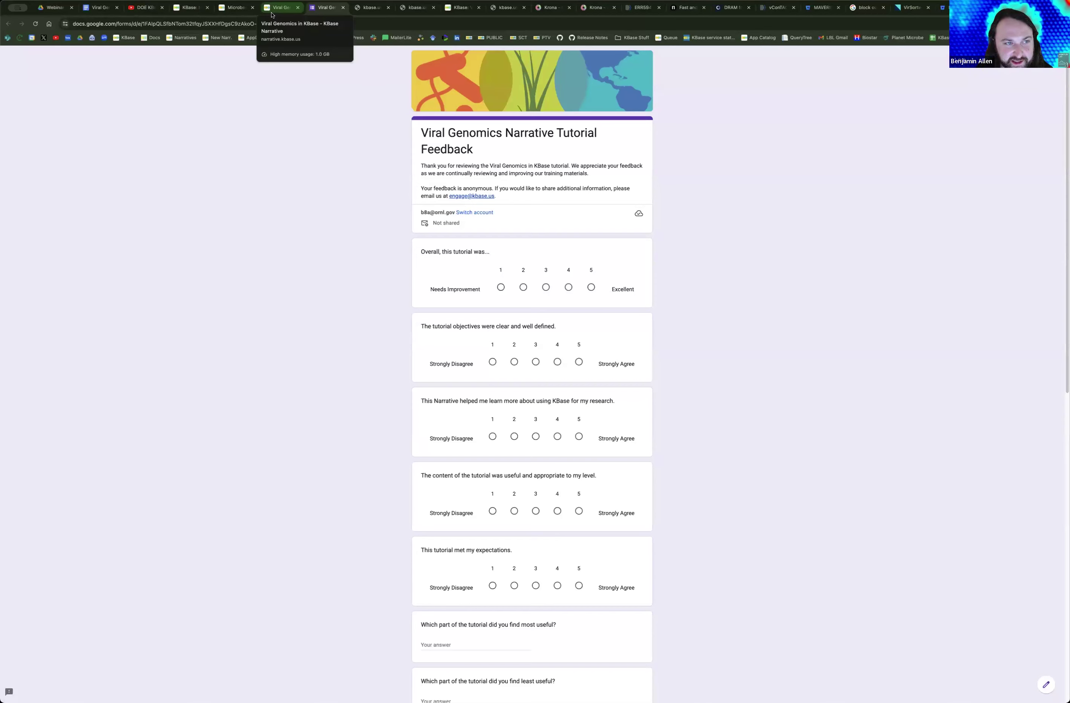
# Step: Switch to the Viral Genomics Webinar Q & A document and review its question slots, support links and relevant publications
pyautogui.click(271, 15)
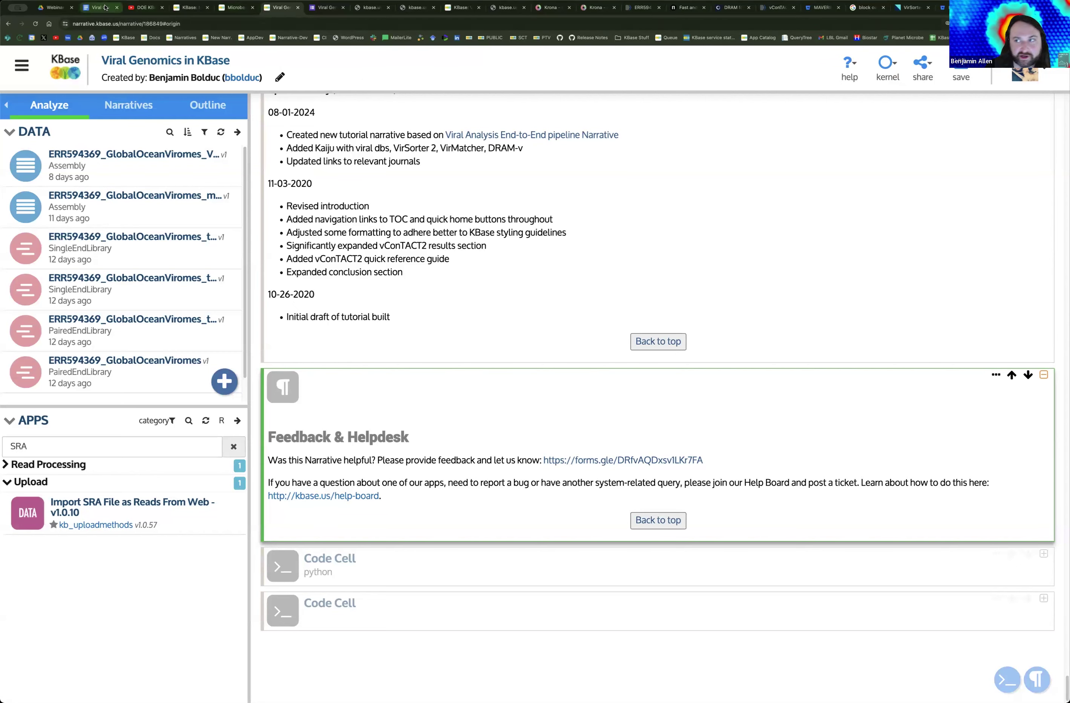
pyautogui.click(110, 17)
pyautogui.scroll(-10, 359, 137)
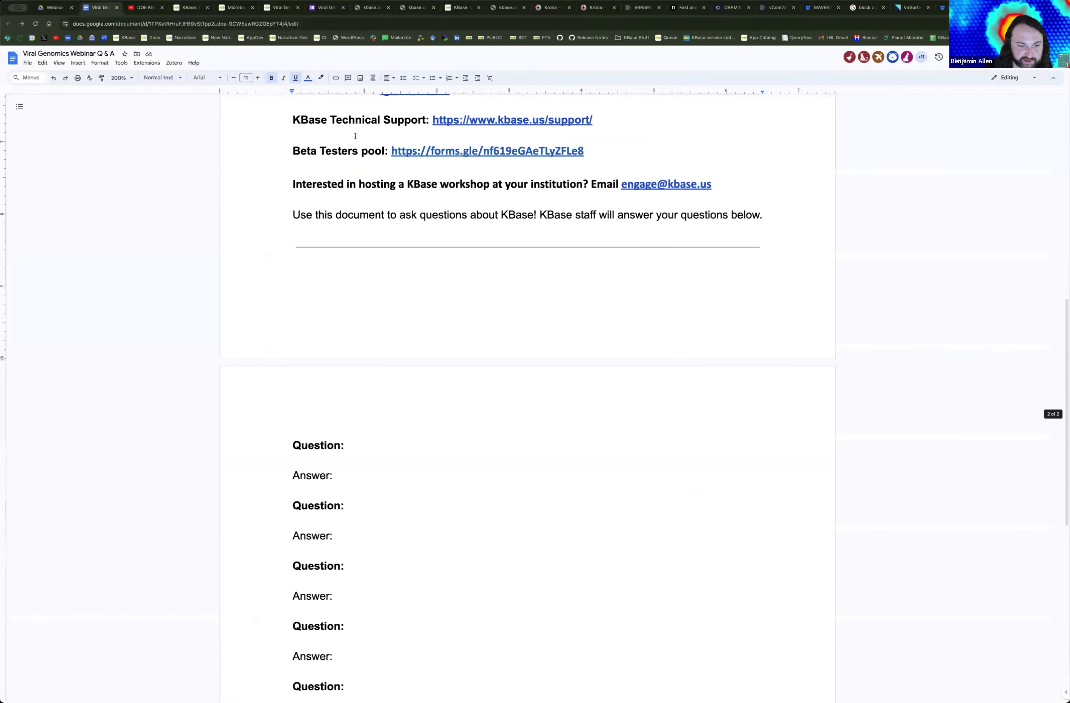
pyautogui.scroll(-2, 358, 139)
pyautogui.scroll(4, 359, 142)
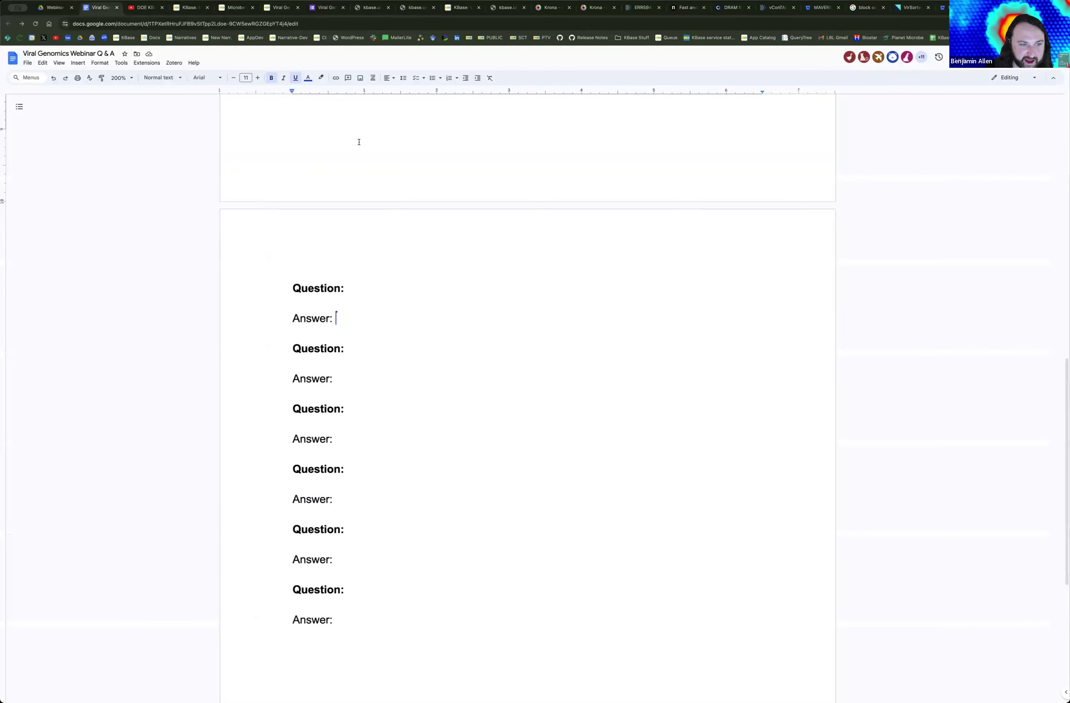
pyautogui.scroll(1, 360, 142)
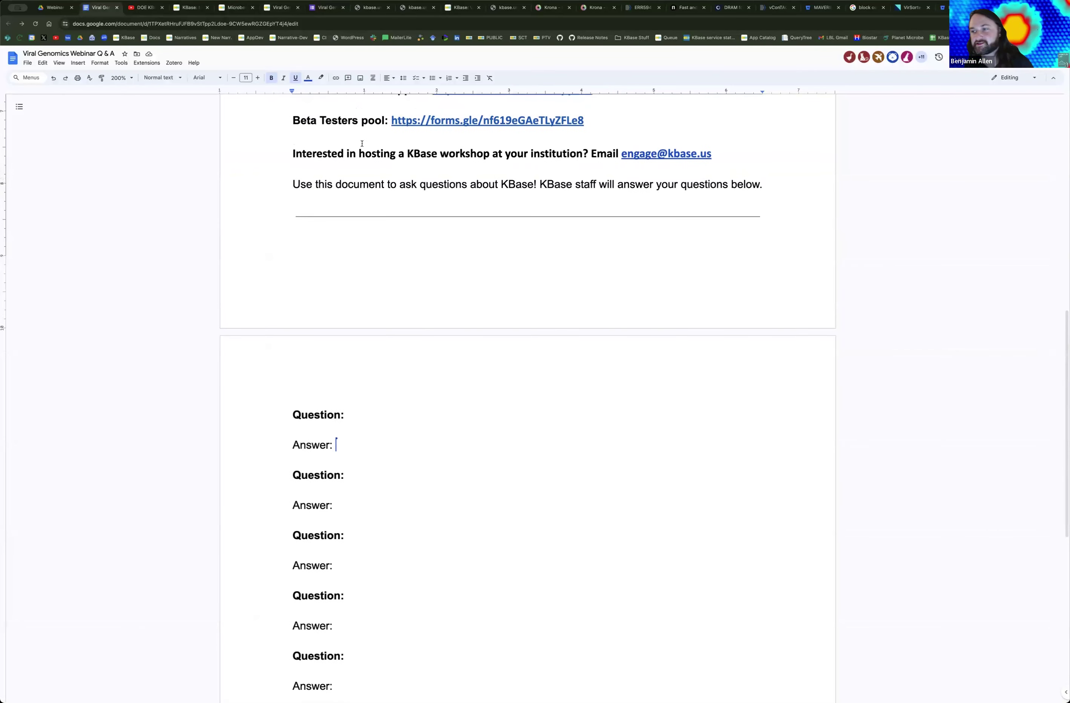
pyautogui.scroll(13, 362, 143)
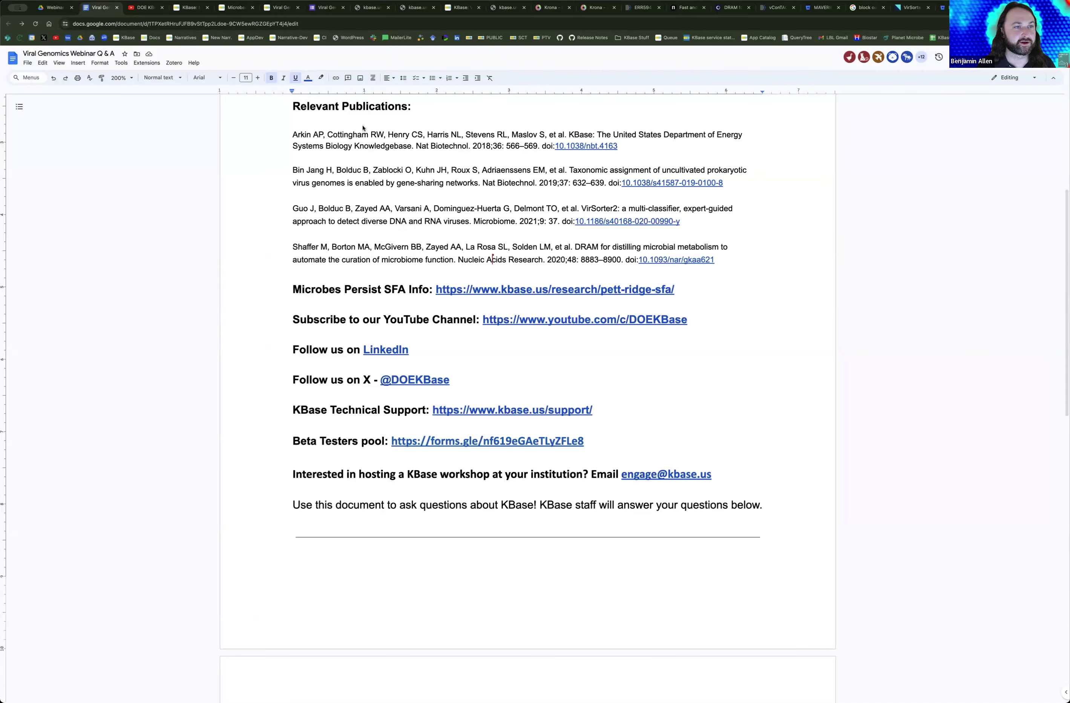
# Step: Return to the Narrative Navigator's list of tutorials, showing the Viral Genomics in KBase entry
pyautogui.click(283, 8)
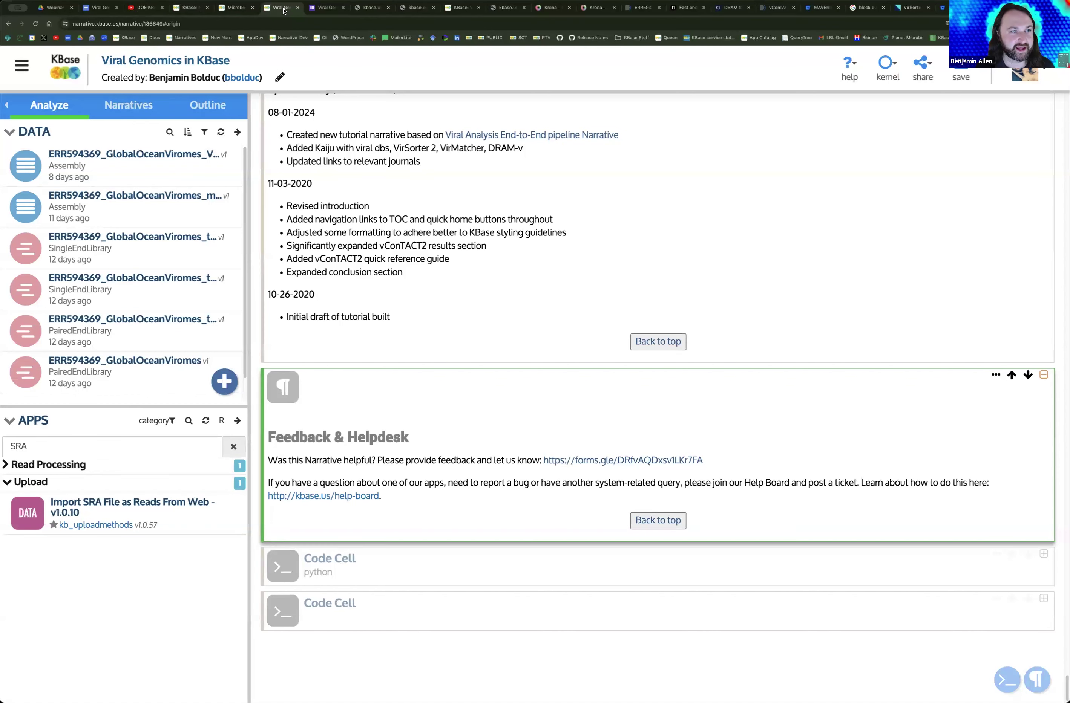
pyautogui.click(237, 13)
pyautogui.click(196, 13)
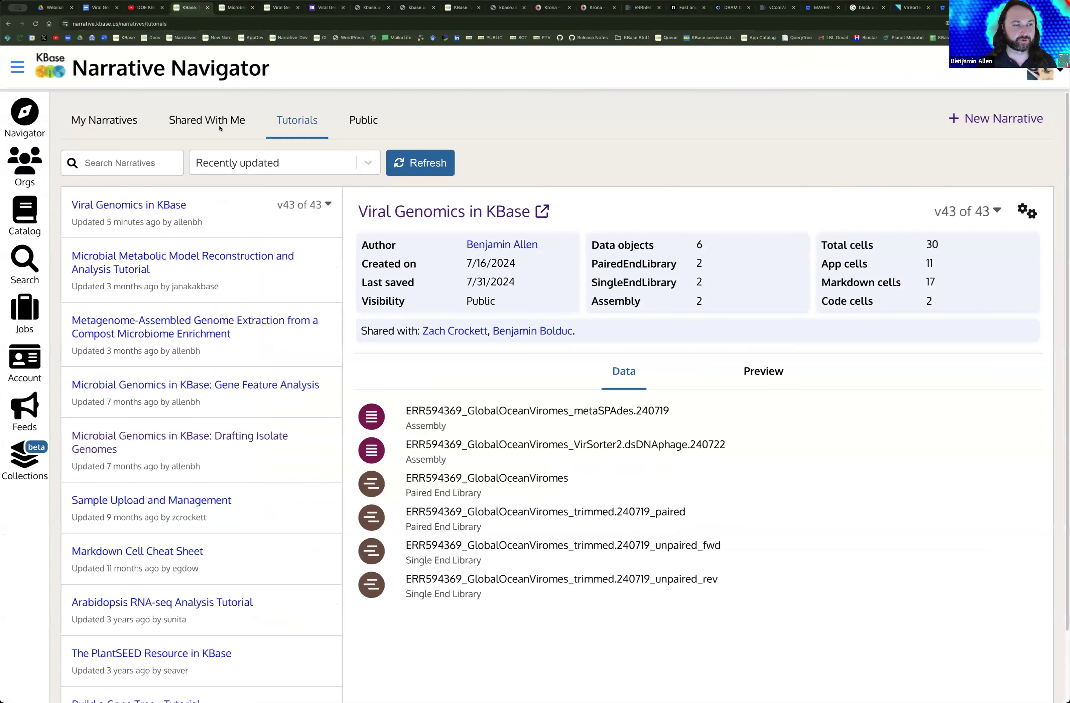